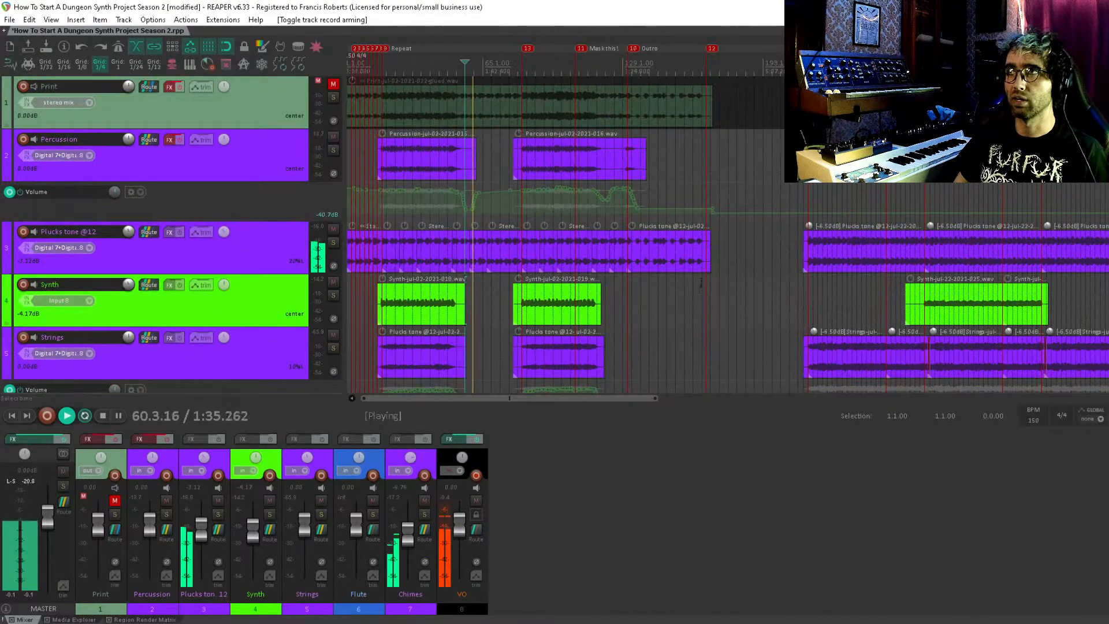
# Play the arrangement from section A at marker 15 and look over the clips on all tracks.
pyautogui.hscroll(2, 639, 304)
pyautogui.click(699, 53)
pyautogui.scroll(-1, 589, 193)
pyautogui.scroll(-1, 743, 205)
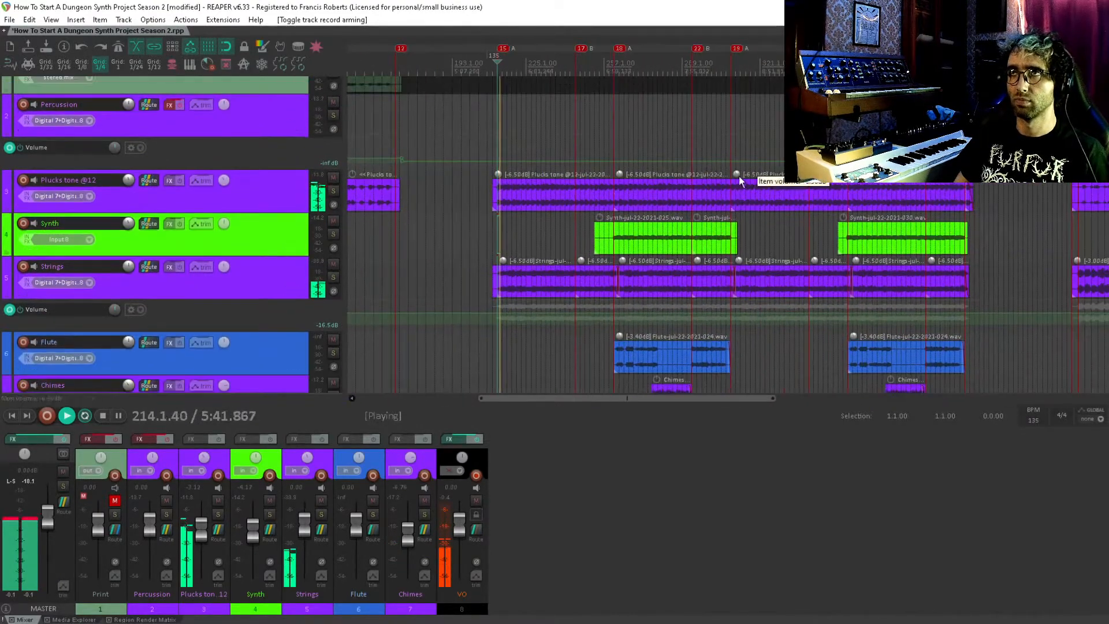
pyautogui.moveTo(742, 297); pyautogui.dragTo(763, 321)
pyautogui.scroll(-1, 741, 268)
pyautogui.scroll(-1, 745, 261)
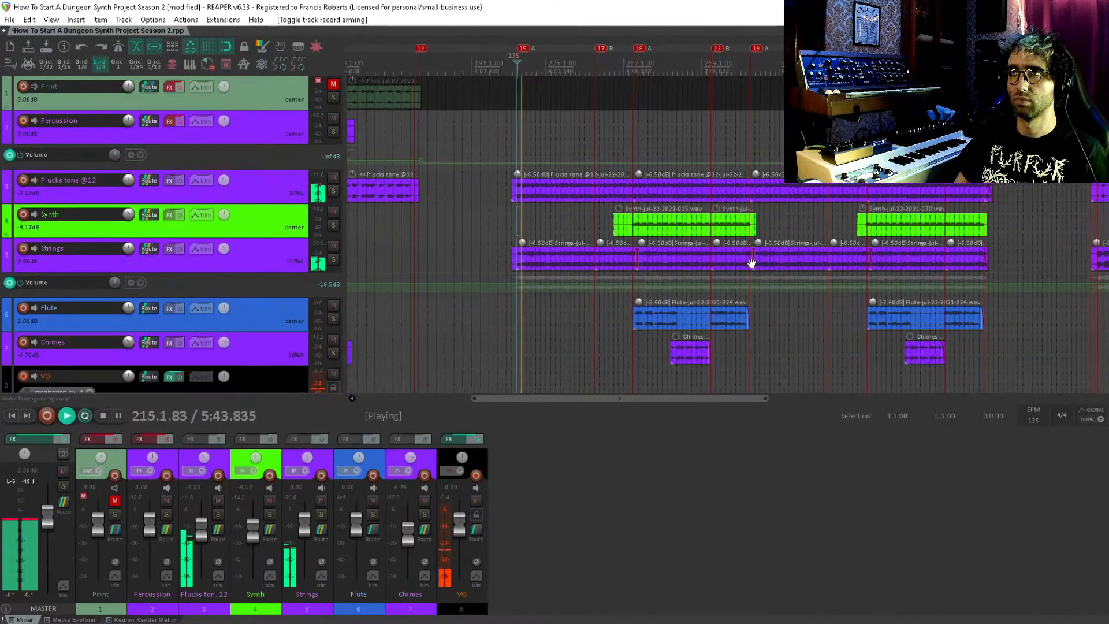
# Play the flute and synth section from marker 18 at bar 261, and stop playback.
pyautogui.hscroll(1, 722, 271)
pyautogui.click(599, 58)
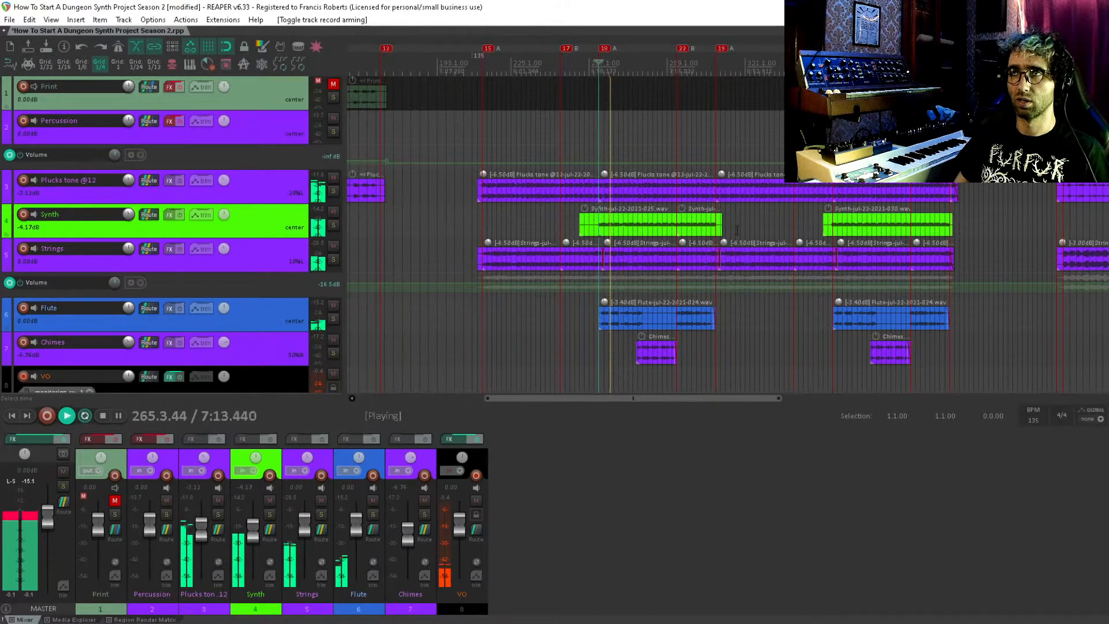
pyautogui.press('space')
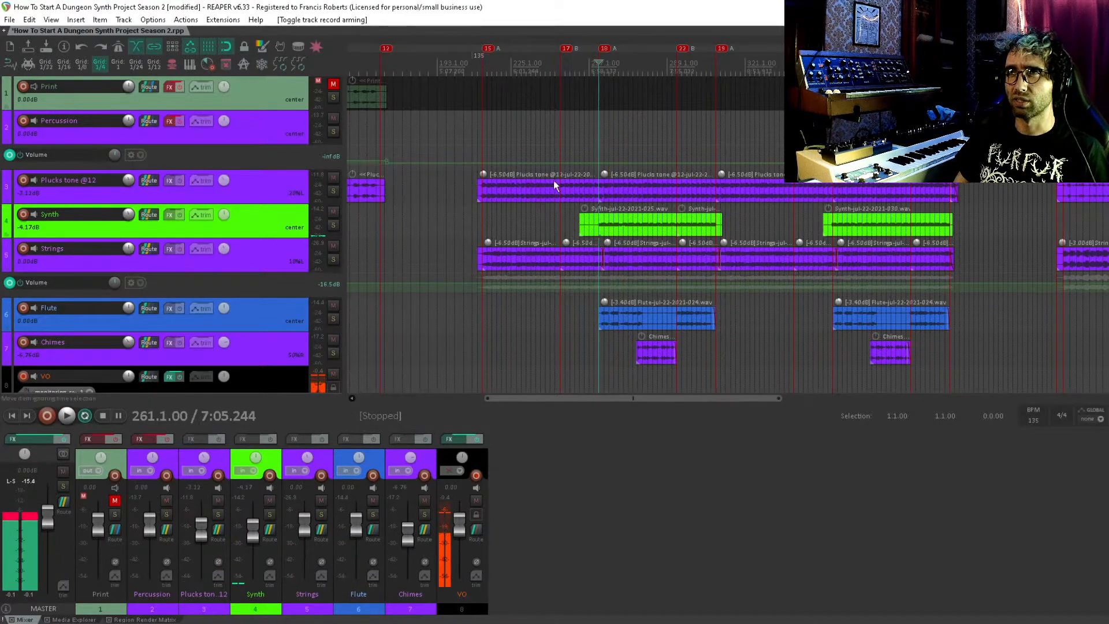
# Look over the whole arrangement and play the plucks and strings song from bar 451, near markers 23 and 24.
pyautogui.hscroll(-5, 555, 185)
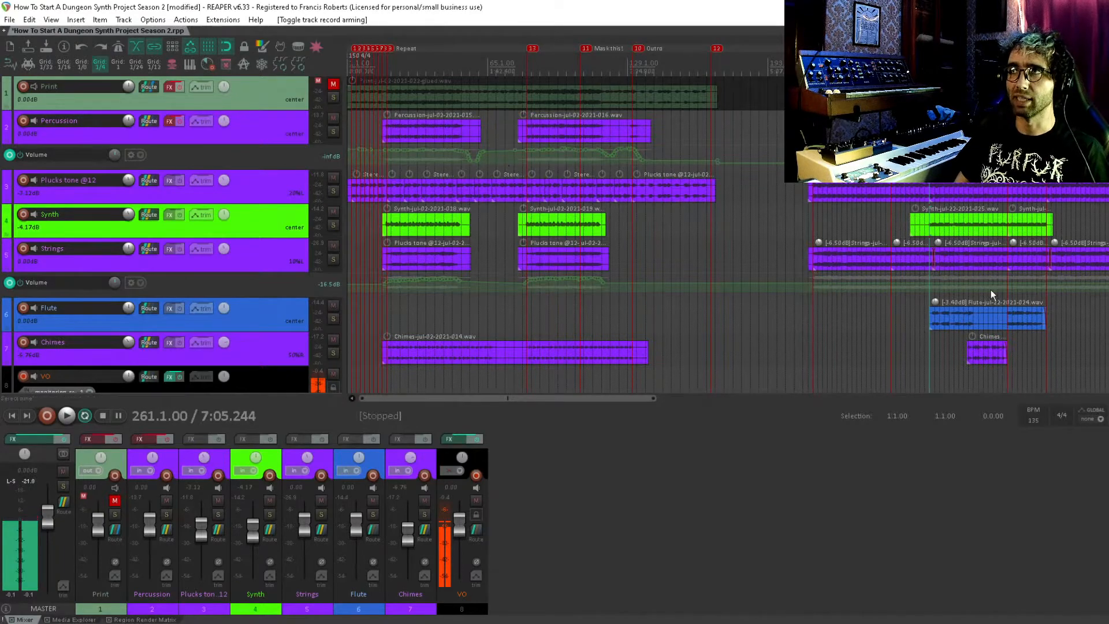
pyautogui.hscroll(4, 920, 196)
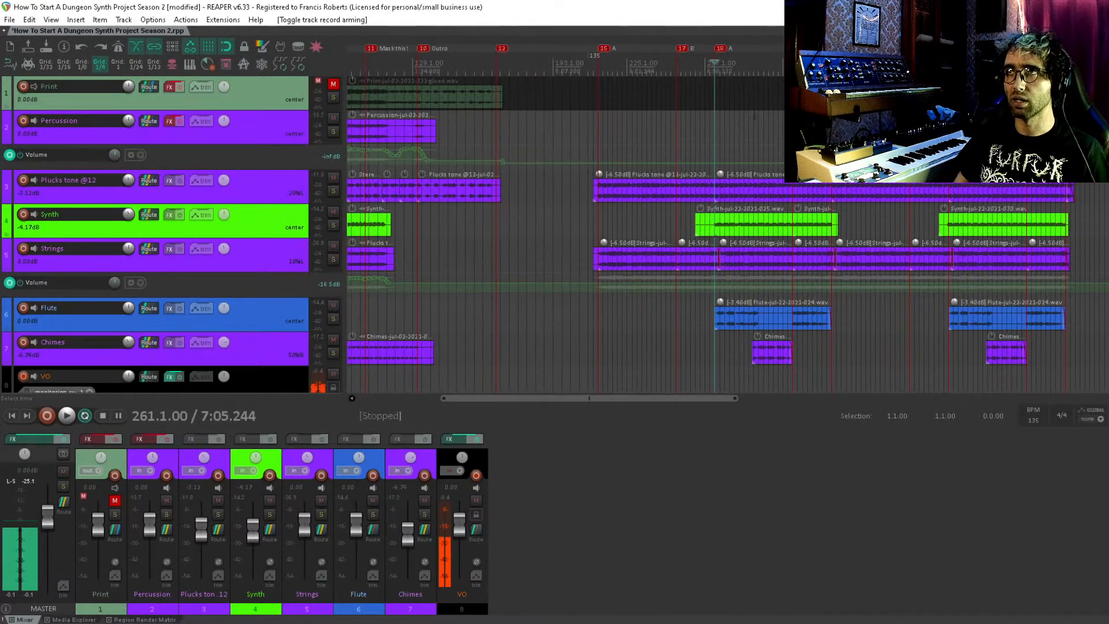
pyautogui.scroll(-6, 990, 238)
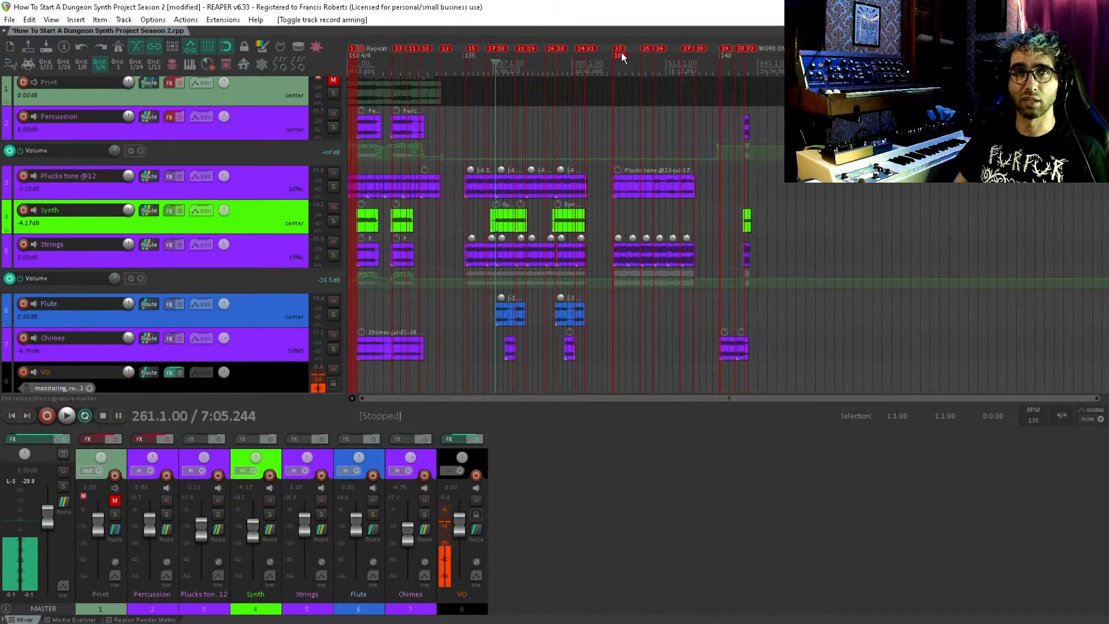
pyautogui.scroll(5, 625, 157)
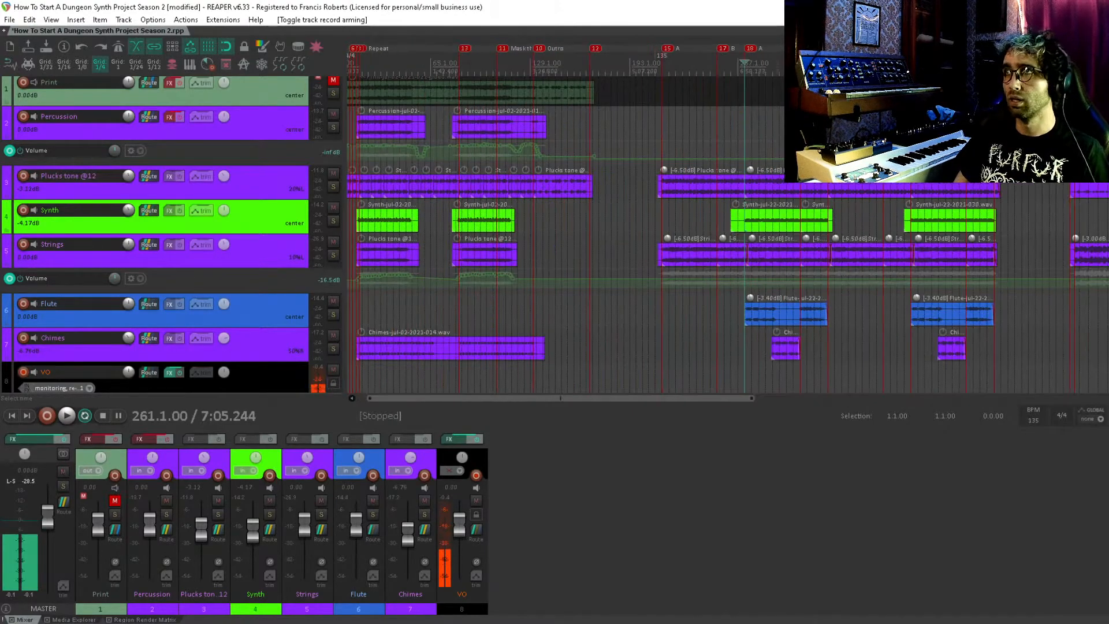
pyautogui.hscroll(5, 728, 237)
pyautogui.click(754, 49)
pyautogui.scroll(5, 751, 63)
pyautogui.click(763, 50)
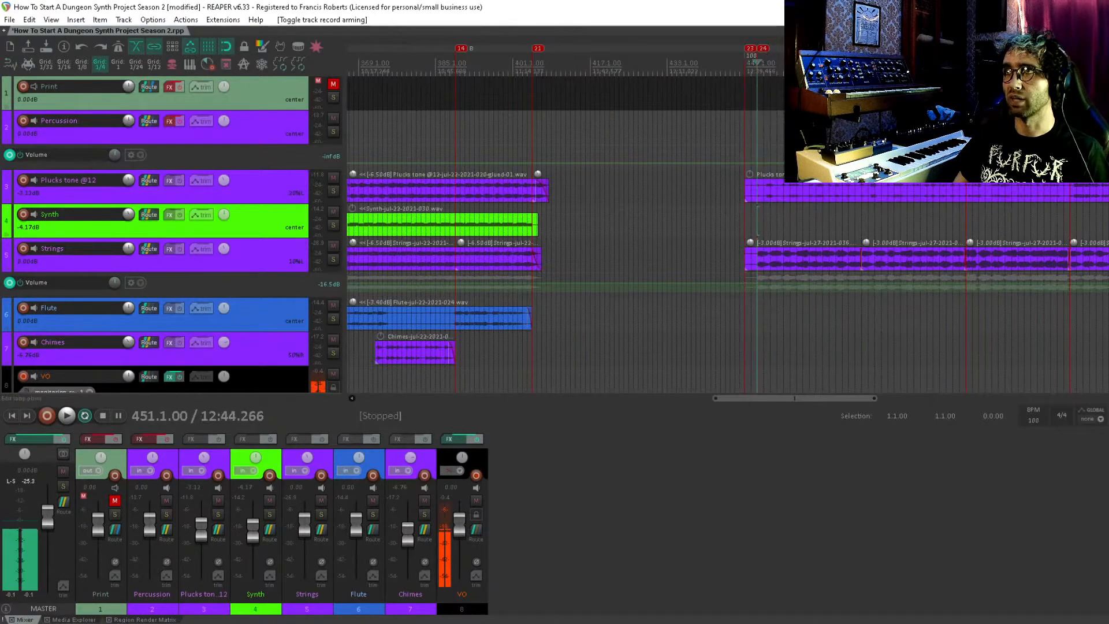
pyautogui.press('space')
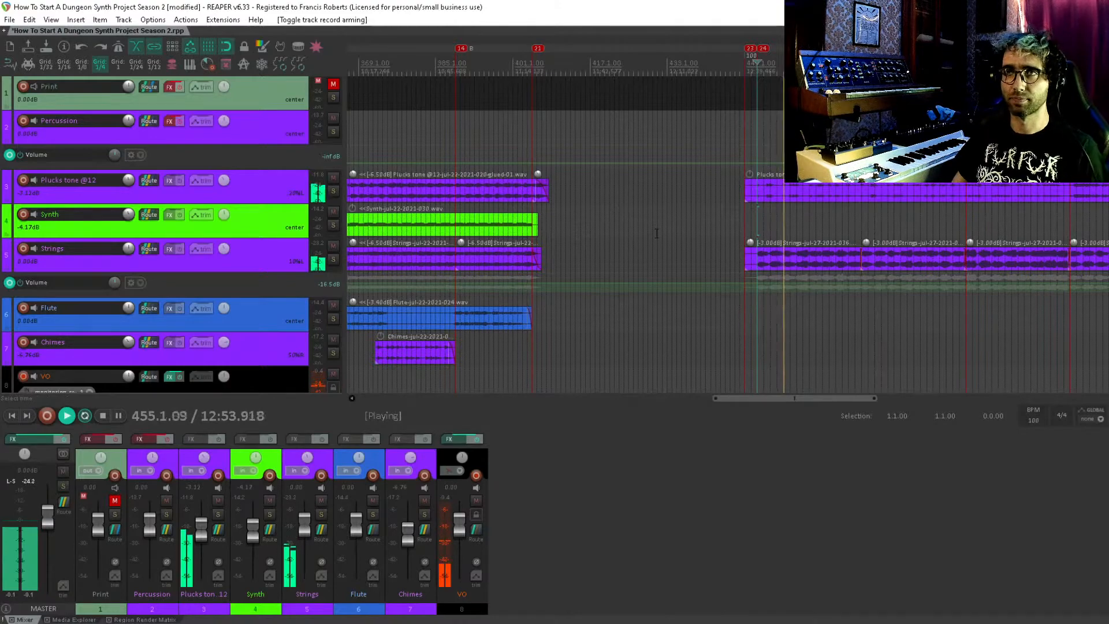
# Find the last song's clips and select the short Percussion clip at the WORK ON ME marker.
pyautogui.moveTo(770, 263); pyautogui.dragTo(408, 266)
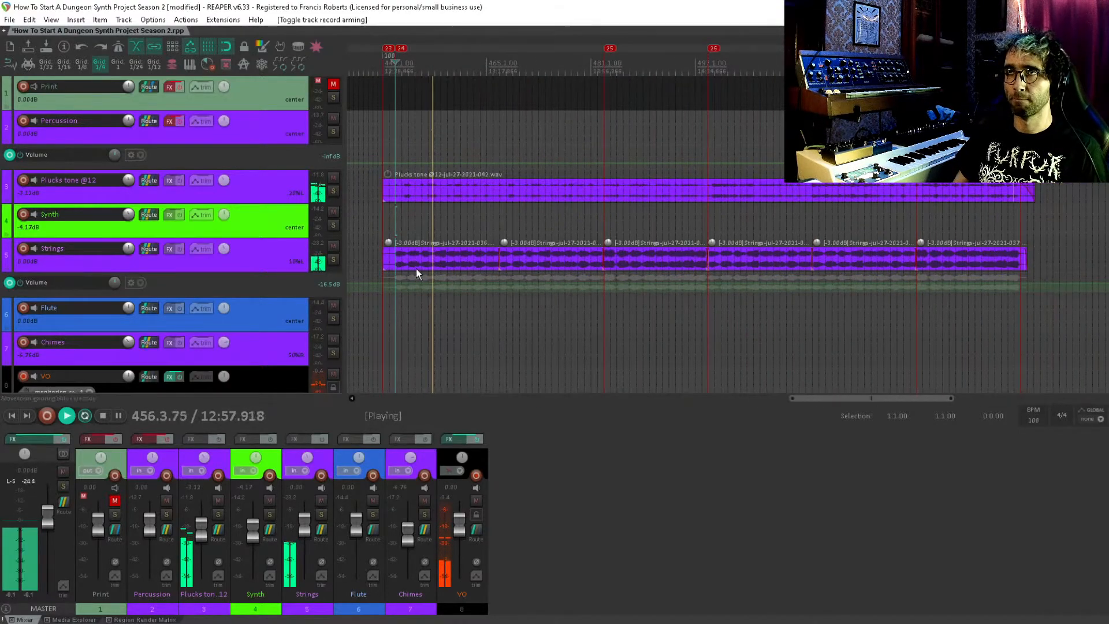
pyautogui.scroll(-6, 397, 271)
pyautogui.moveTo(863, 167); pyautogui.dragTo(424, 215)
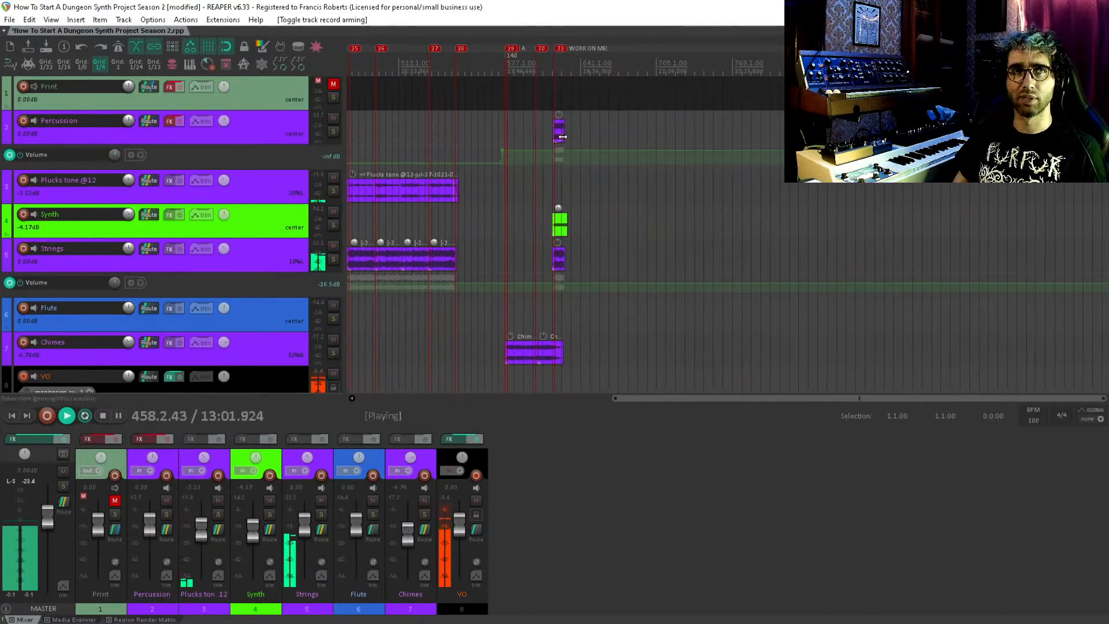
pyautogui.click(560, 130)
pyautogui.scroll(10, 562, 127)
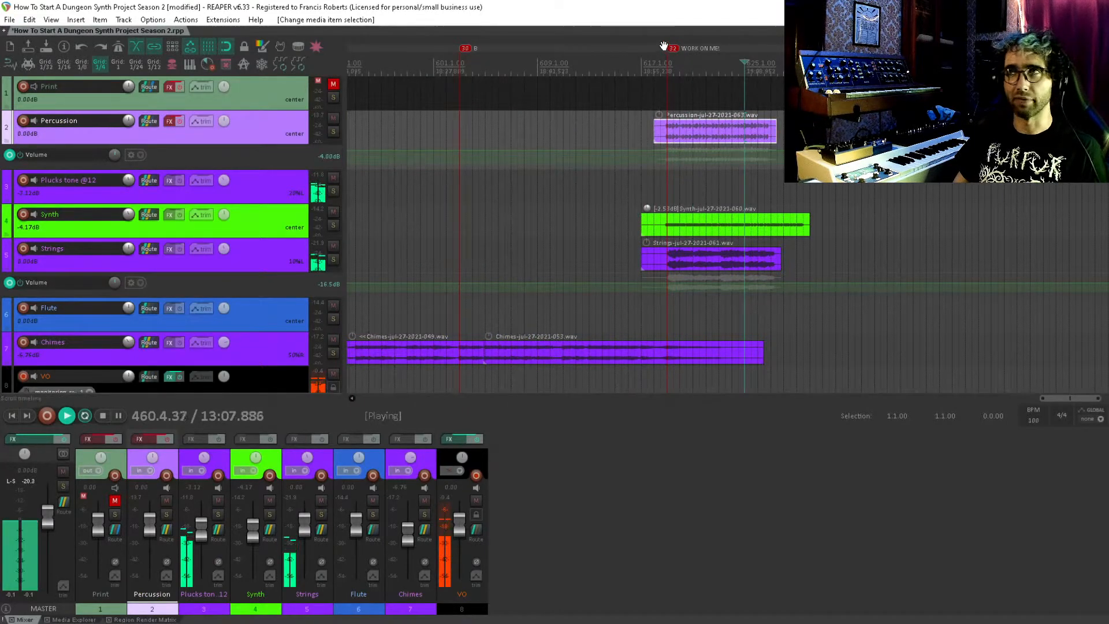
pyautogui.scroll(-4, 595, 157)
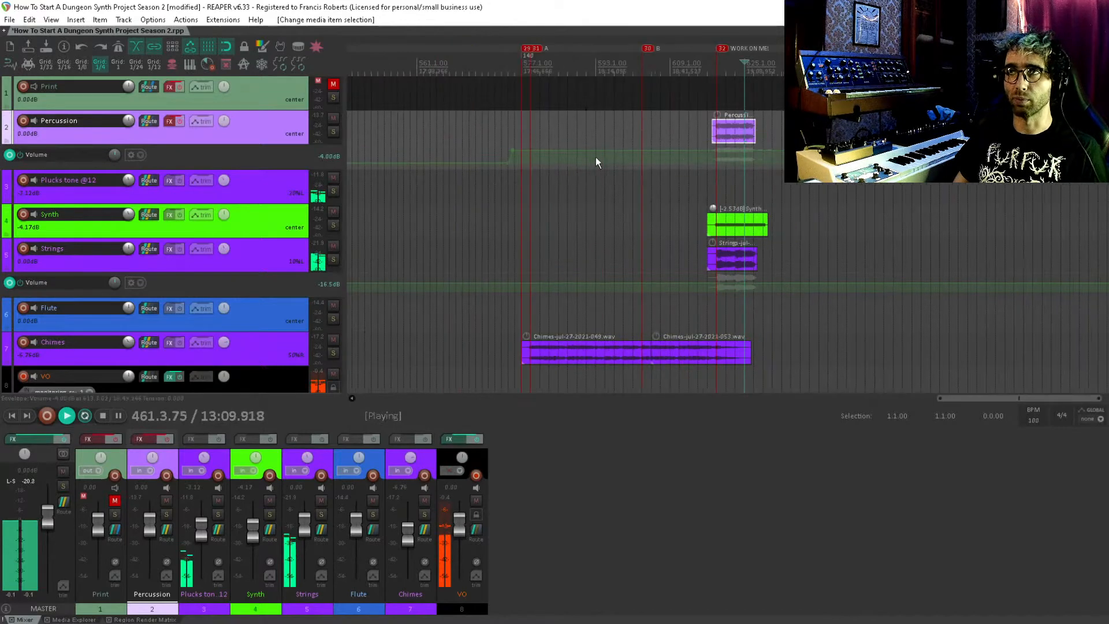
# Play the chimes section from marker 31 A and place the edit cursor within the WORK ON ME section.
pyautogui.click(534, 52)
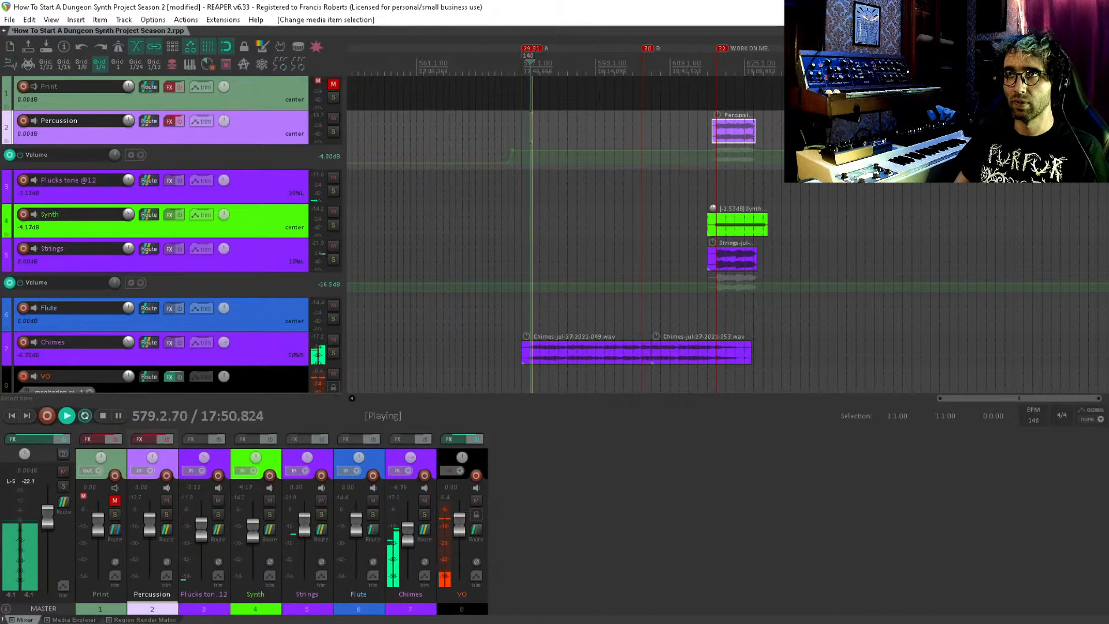
pyautogui.hscroll(3, 662, 101)
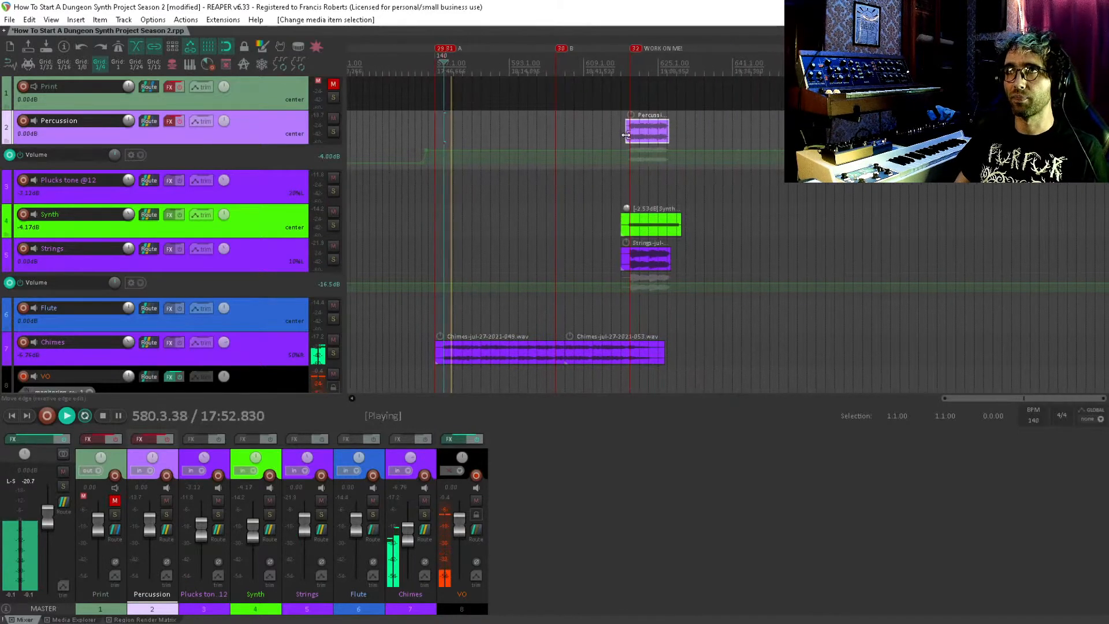
pyautogui.moveTo(634, 138); pyautogui.dragTo(641, 178)
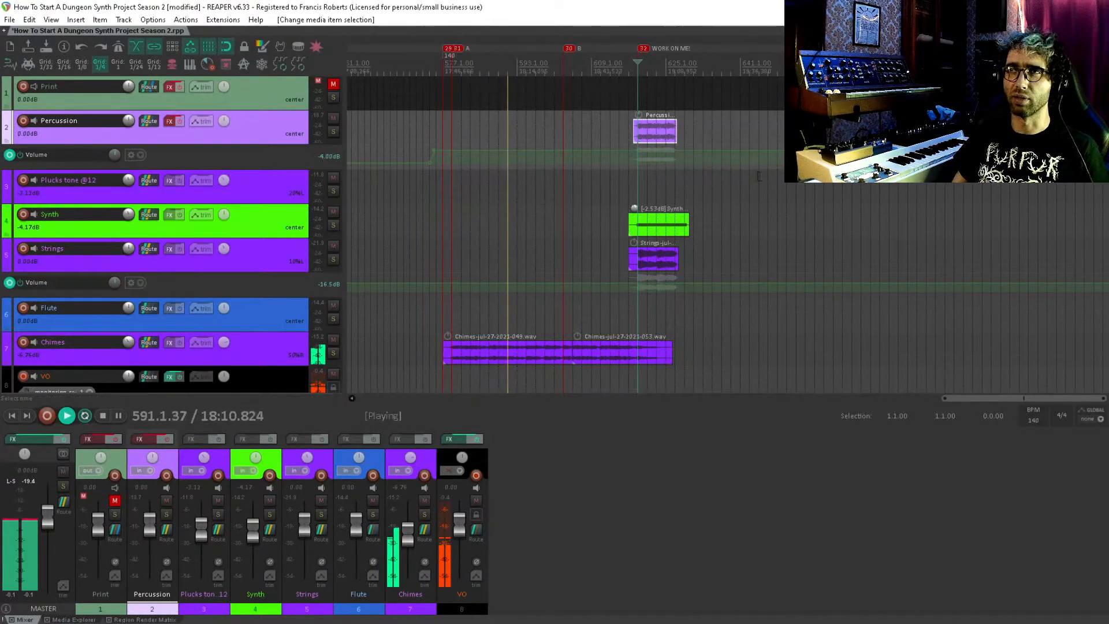
# Listen through to the WORK ON ME section while examining its percussion, synth, strings and chimes clips, and stop playback.
pyautogui.hscroll(3, 508, 125)
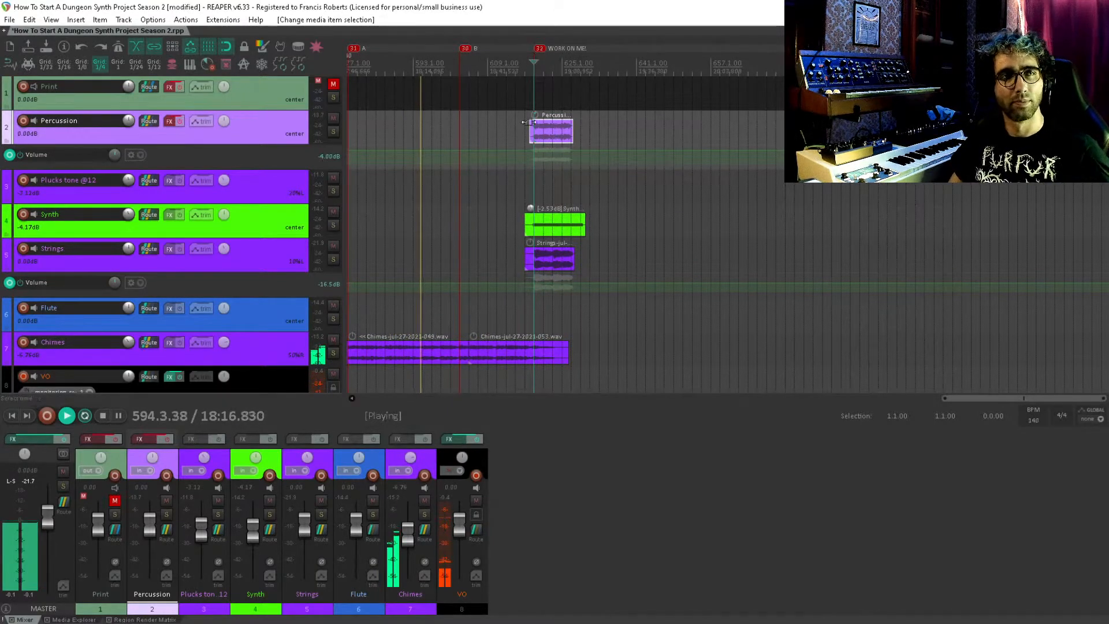
pyautogui.scroll(3, 546, 126)
pyautogui.scroll(-1, 546, 126)
pyautogui.scroll(-1, 533, 147)
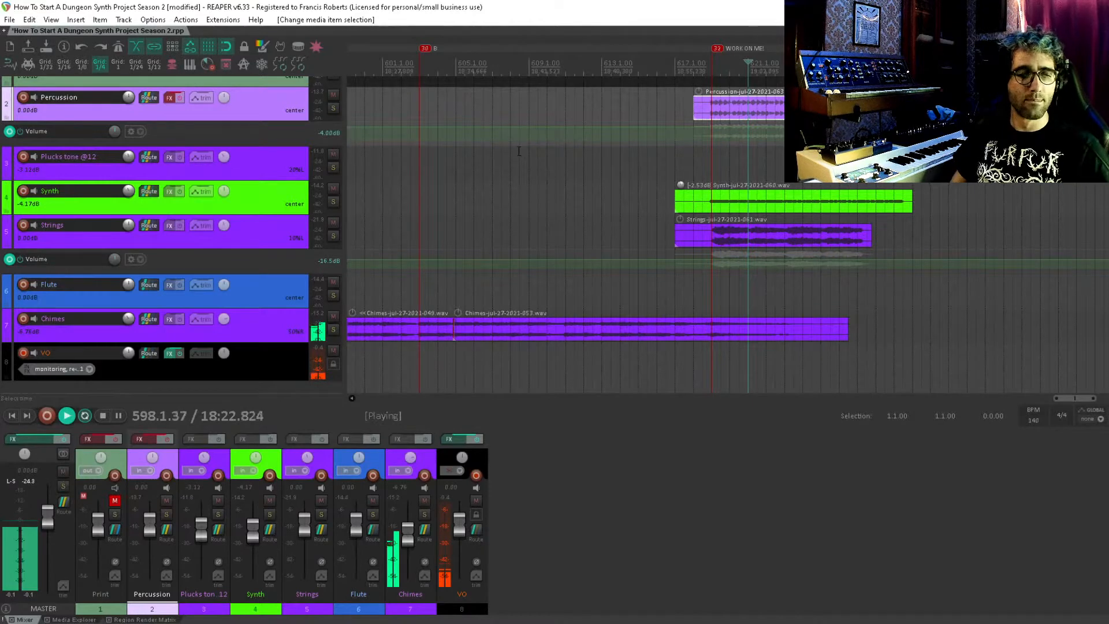
pyautogui.scroll(1, 242, 262)
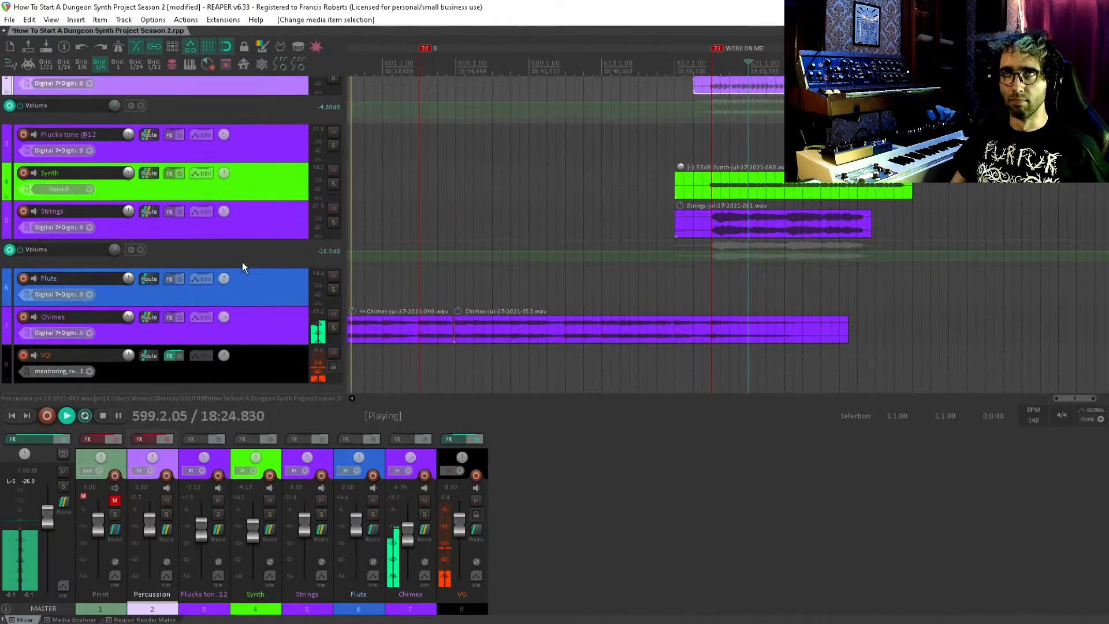
pyautogui.scroll(2, 242, 263)
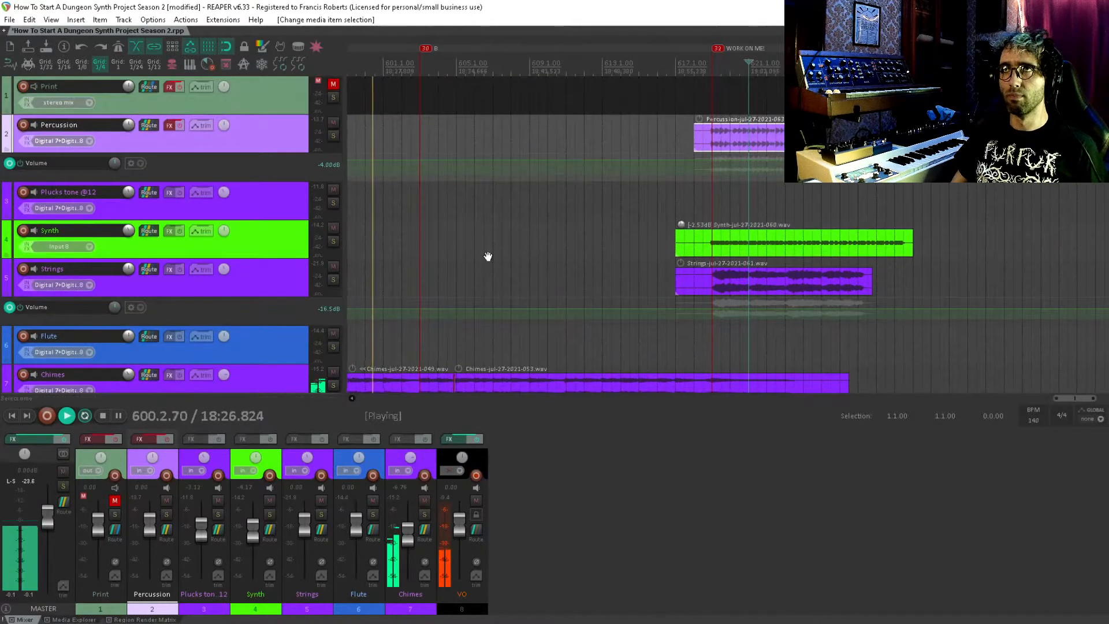
pyautogui.scroll(-1, 487, 255)
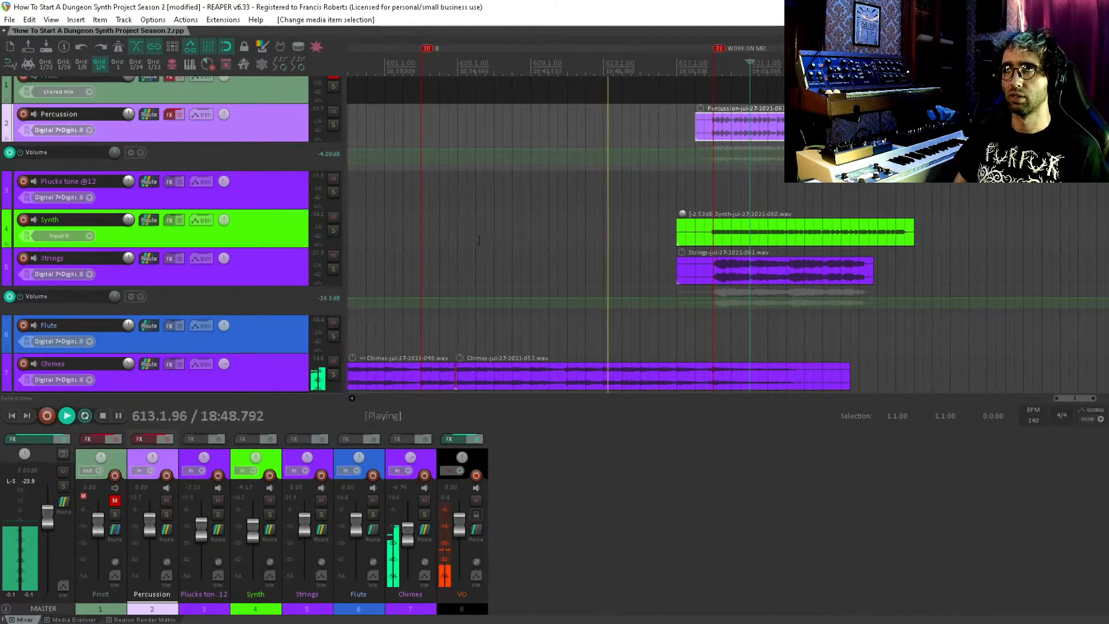
pyautogui.moveTo(733, 186); pyautogui.dragTo(452, 208)
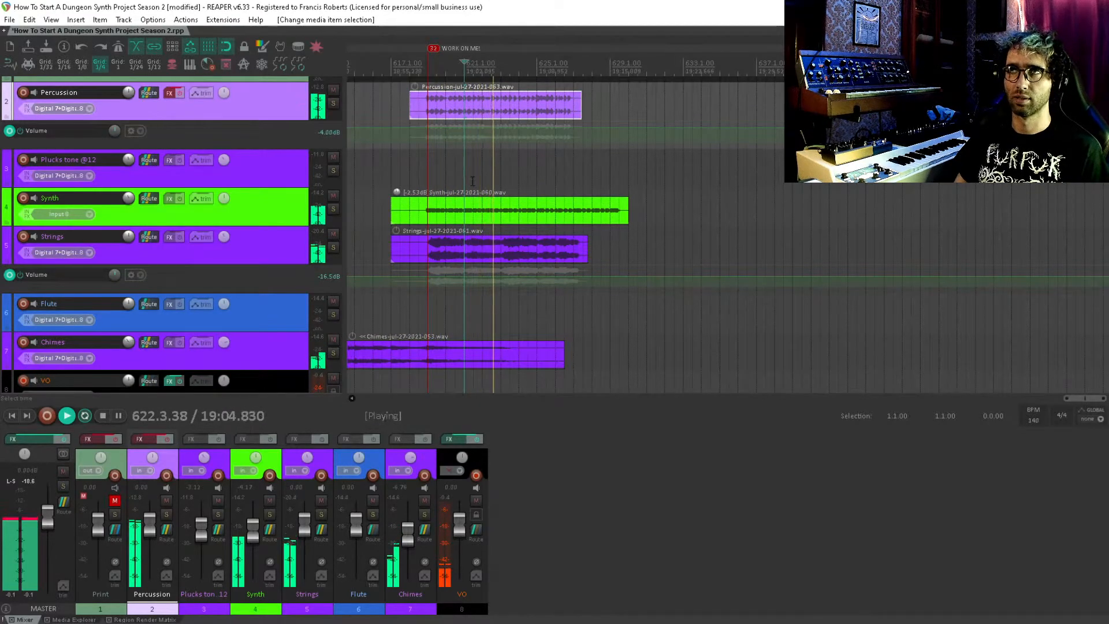
pyautogui.press('space')
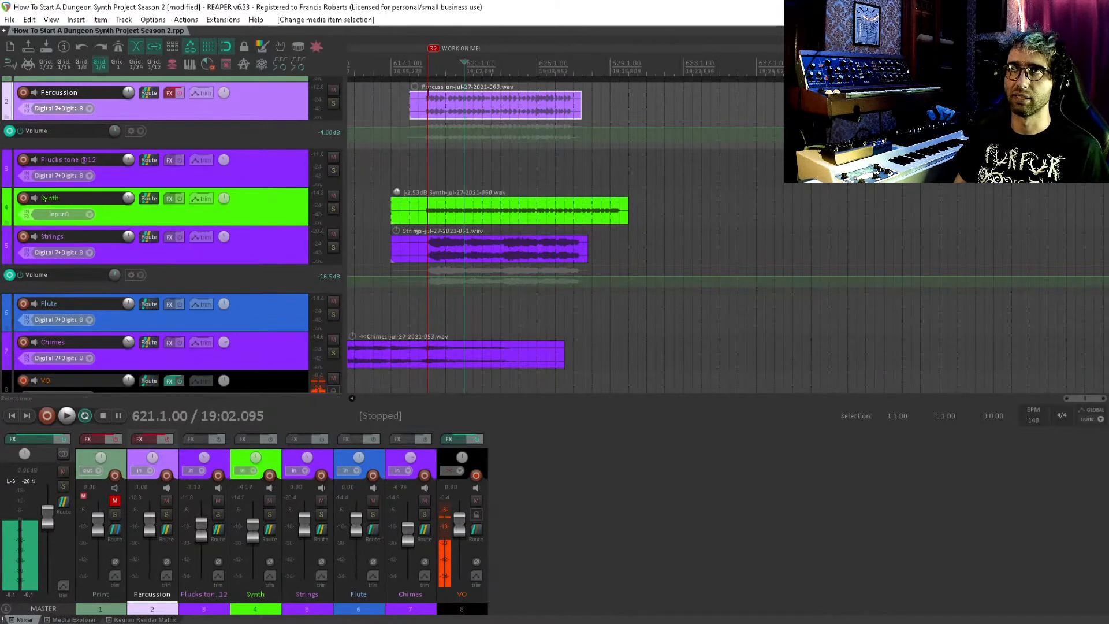
# Place the edit cursor at bar 619 on the WORK ON ME marker and arm the Synth track for recording.
pyautogui.click(429, 100)
pyautogui.moveTo(429, 98)
pyautogui.mouseDown()
pyautogui.moveTo(446, 111)
pyautogui.moveTo(439, 95)
pyautogui.mouseUp()
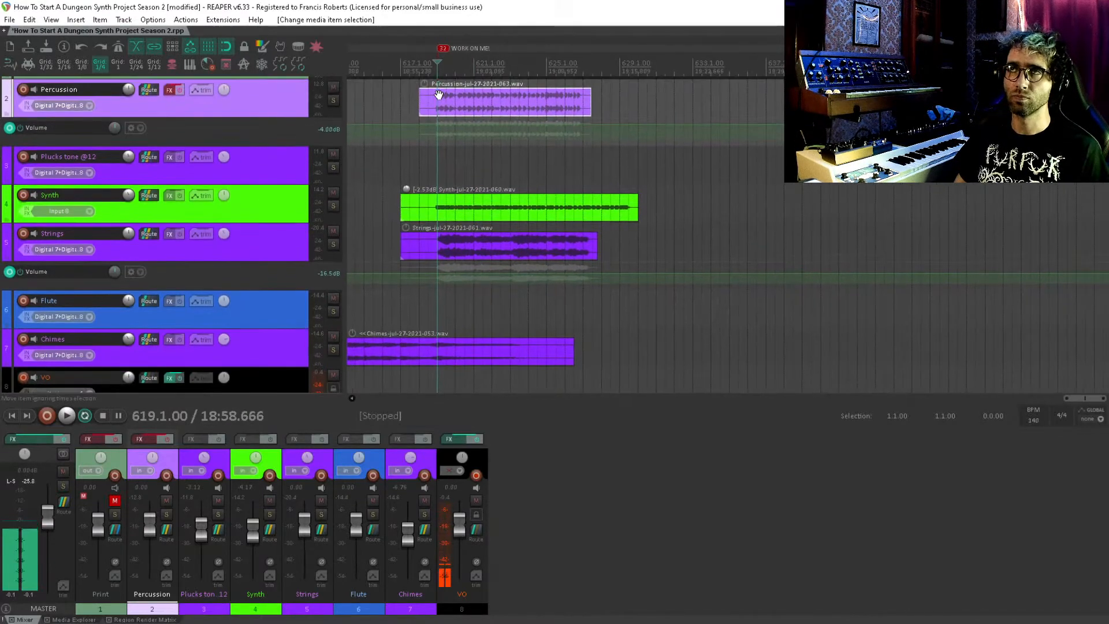
pyautogui.click(145, 212)
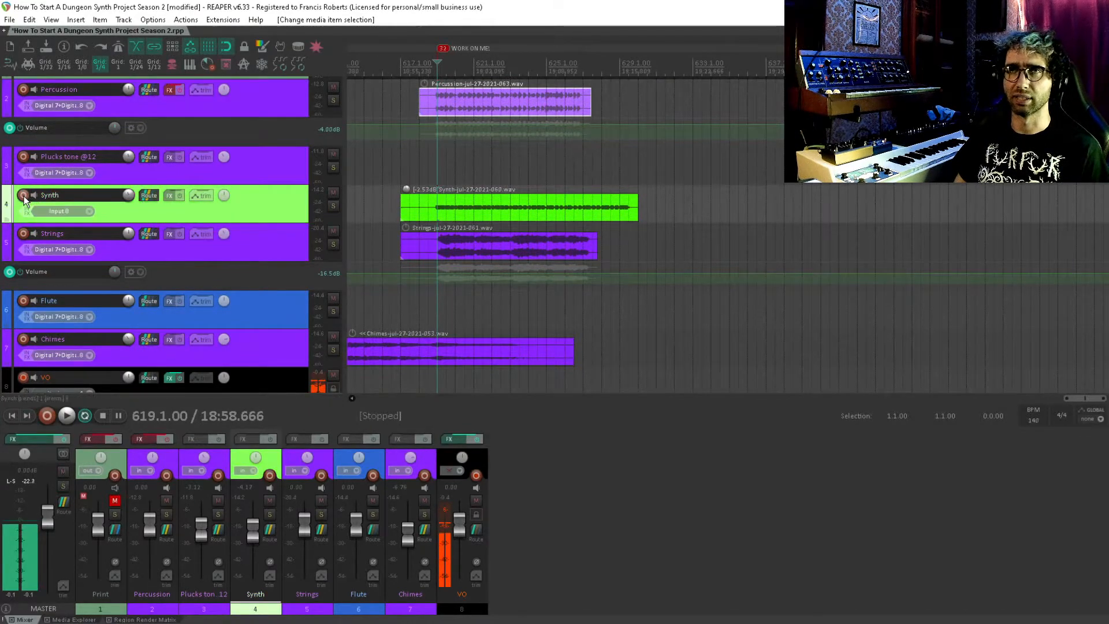
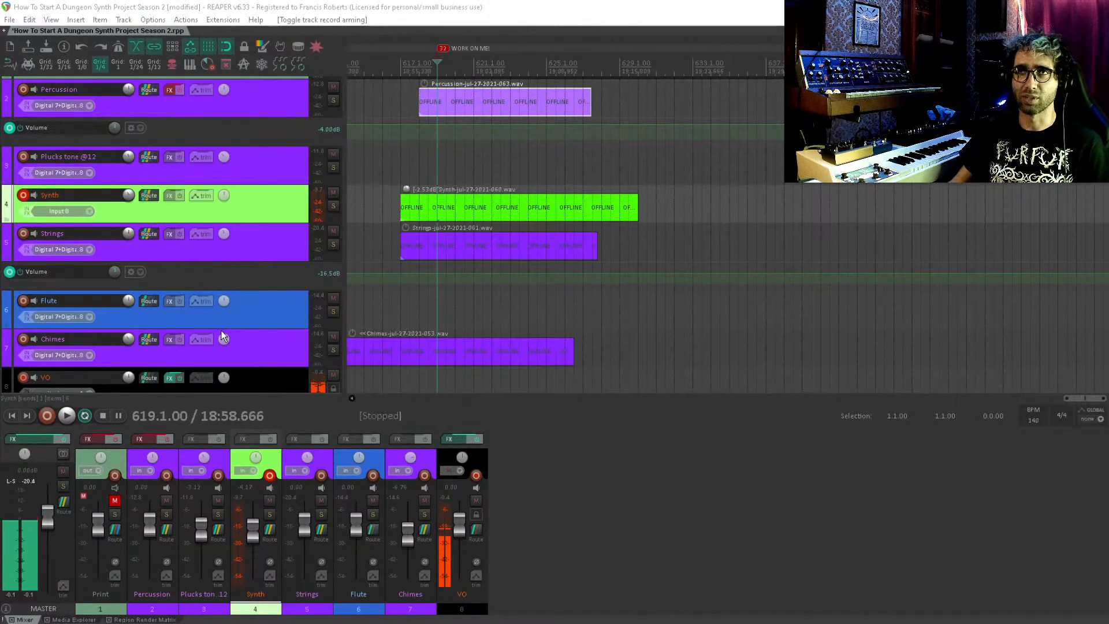
pyautogui.click(311, 2)
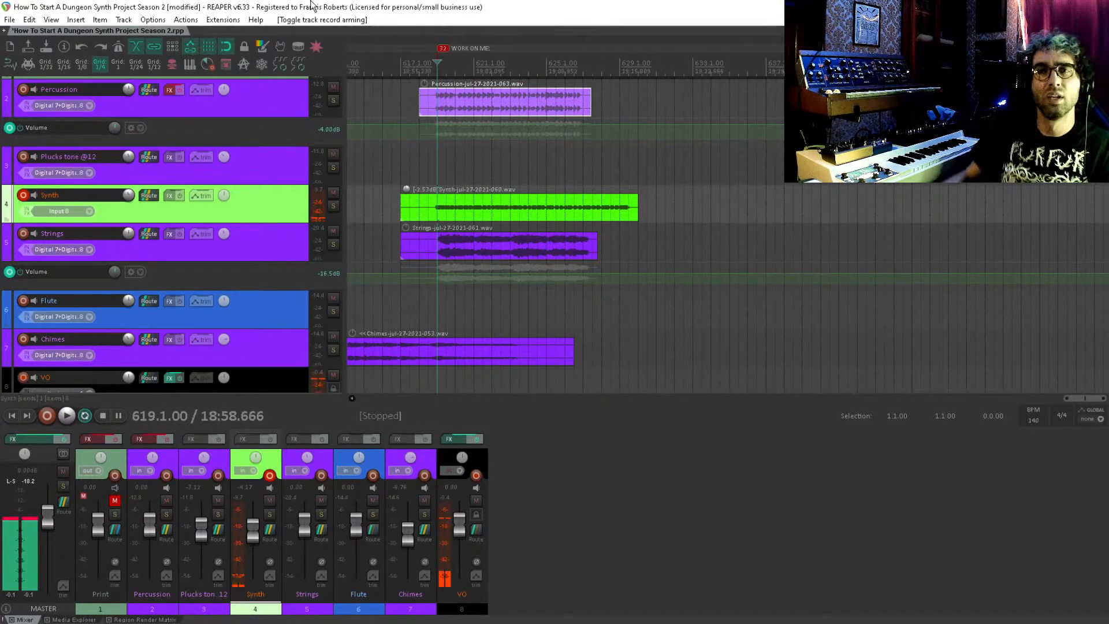
# Search the effects for "chamb" and add the Abbey Road Chambers Stereo VST3 reverb to the Synth track.
pyautogui.click(169, 195)
pyautogui.write('chamb')
pyautogui.press('Down')
pyautogui.press('Down')
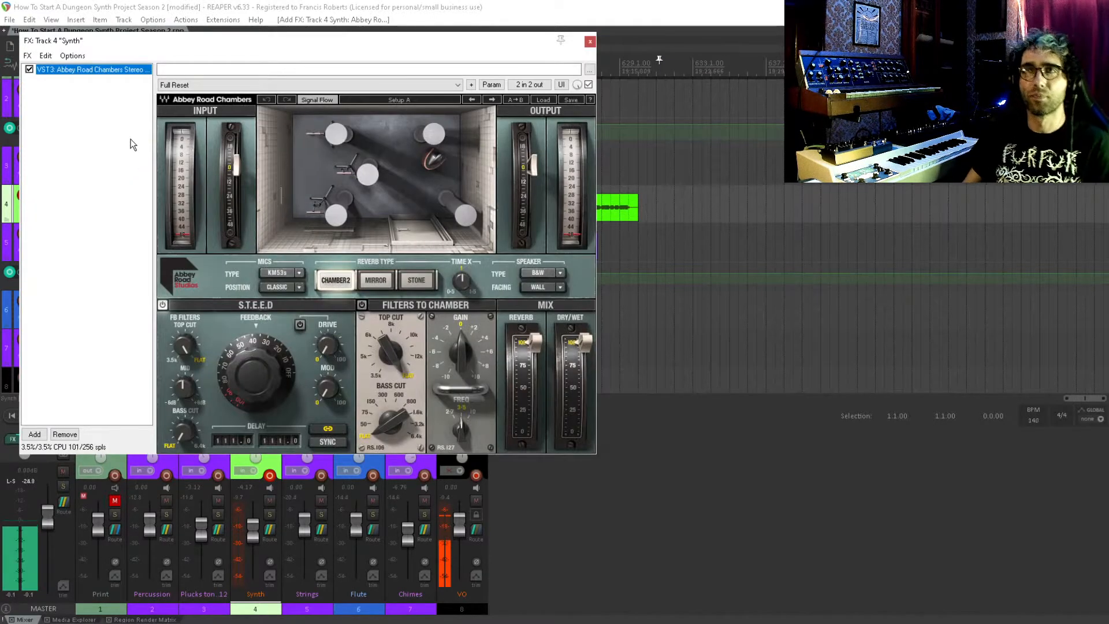
pyautogui.click(139, 200)
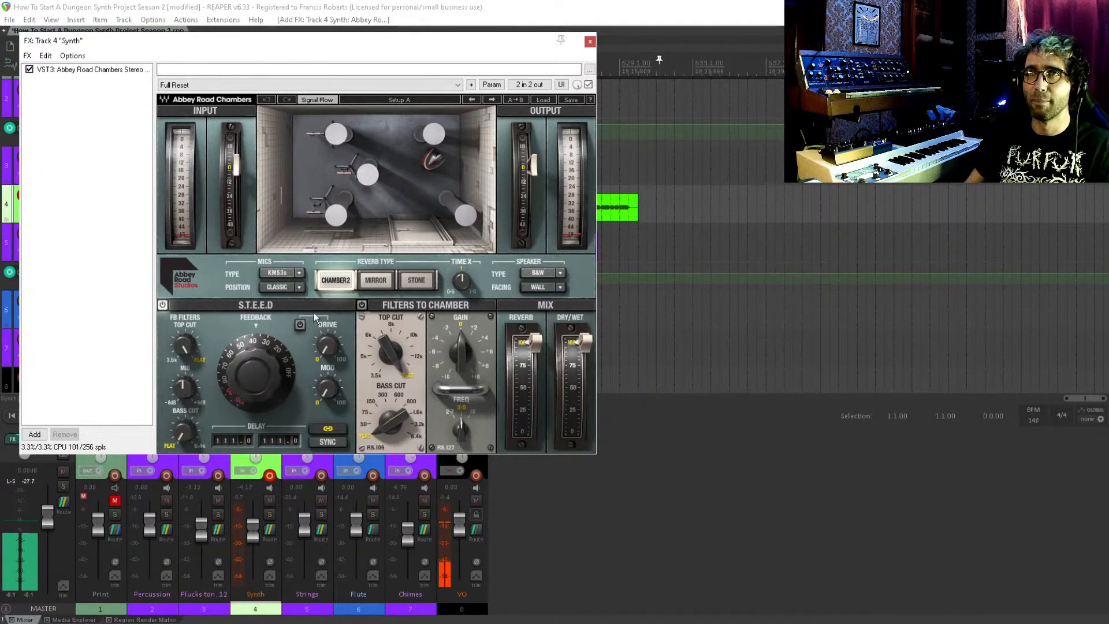
# Switch the Synth reverb type to Stone and lower its dry/wet mix to about 30.
pyautogui.click(417, 281)
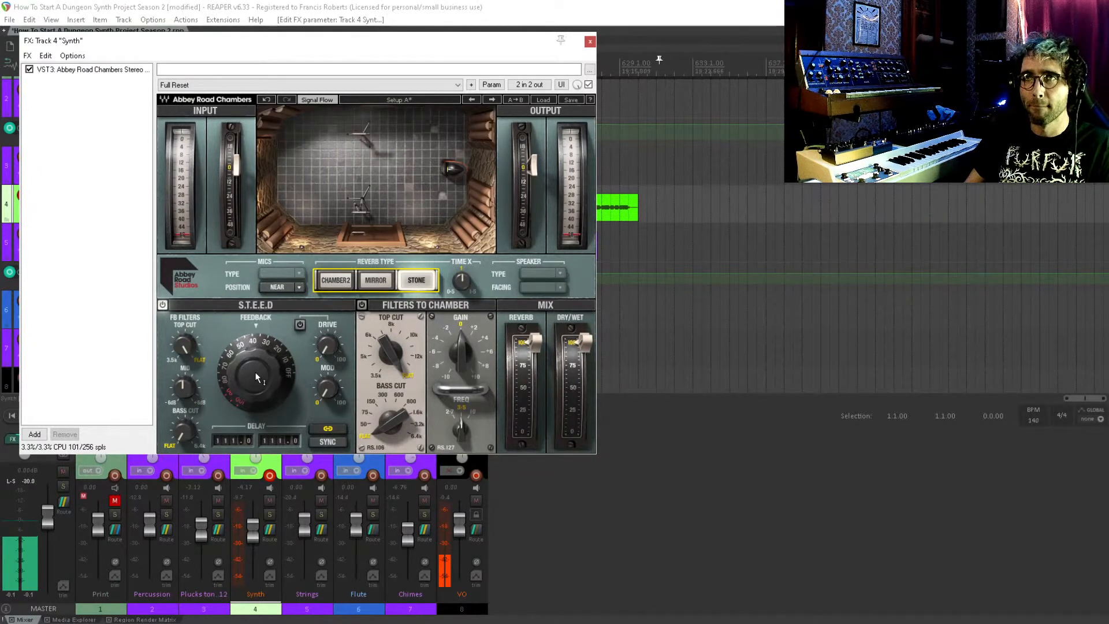
pyautogui.moveTo(256, 374)
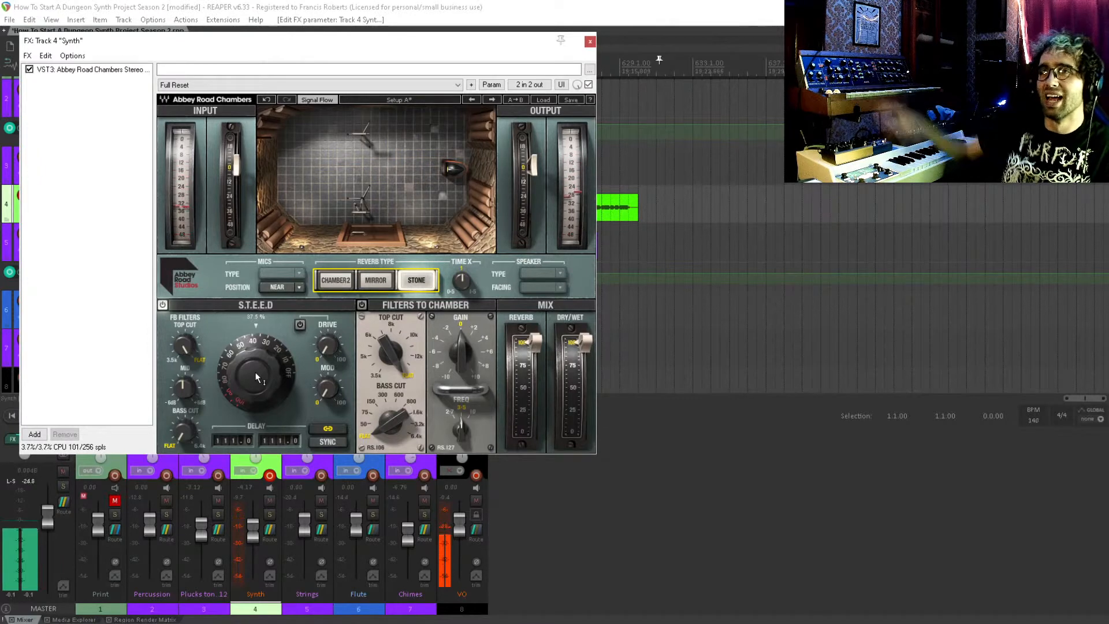
pyautogui.moveTo(585, 345); pyautogui.dragTo(585, 415)
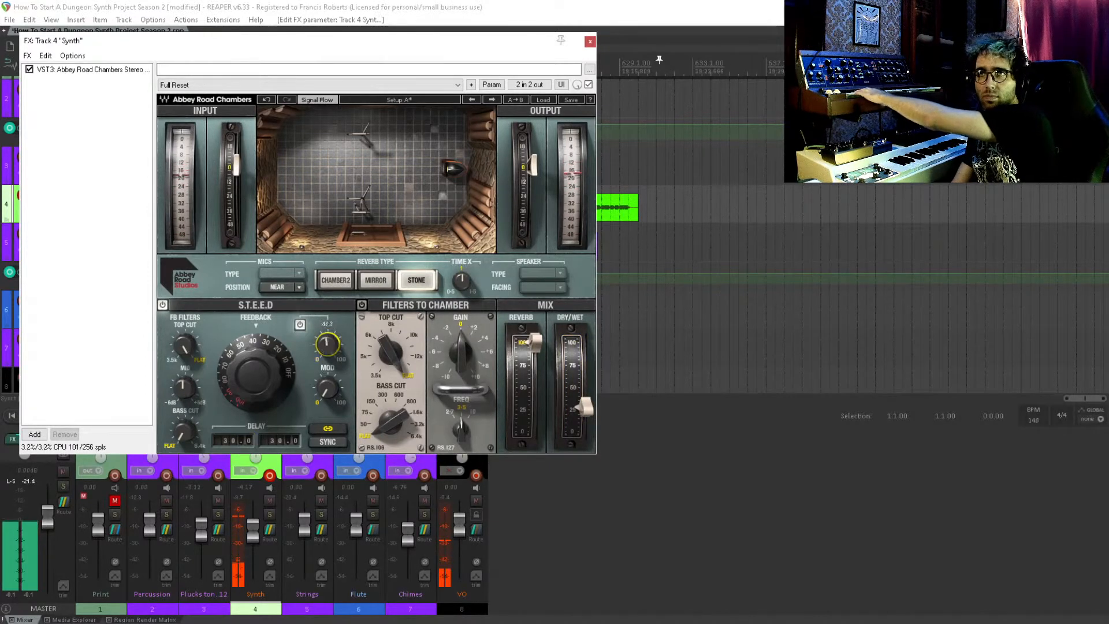
# Raise the reverb's S.T.E.E.D. drive and modulation amounts, and set the microphone position to Far.
pyautogui.moveTo(328, 346); pyautogui.dragTo(328, 338)
pyautogui.moveTo(329, 390); pyautogui.dragTo(329, 357)
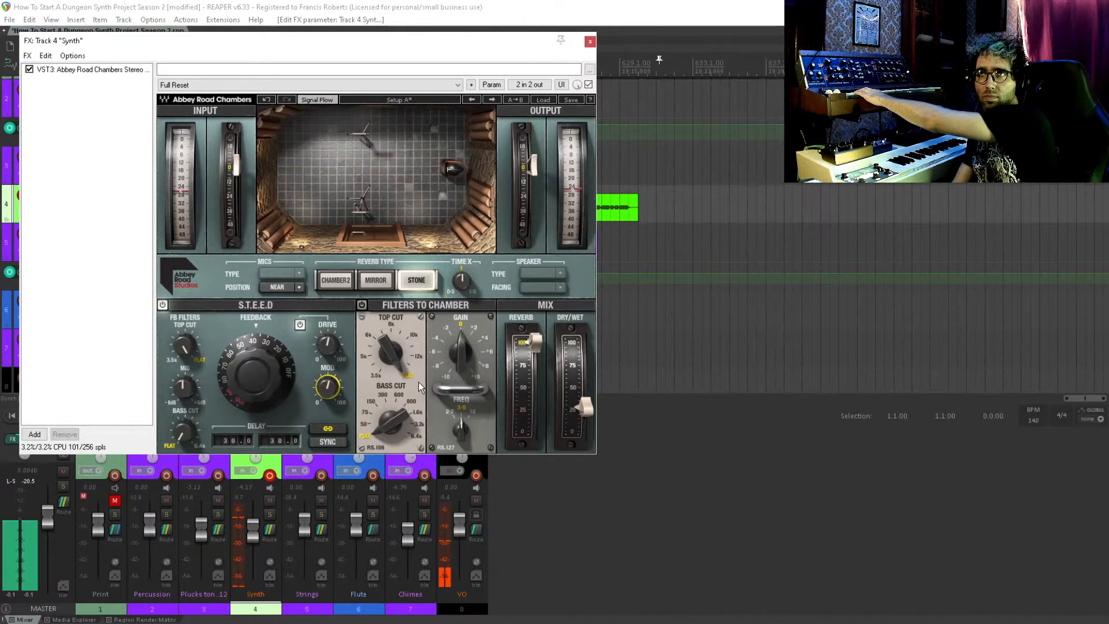
pyautogui.moveTo(280, 284); pyautogui.dragTo(280, 293)
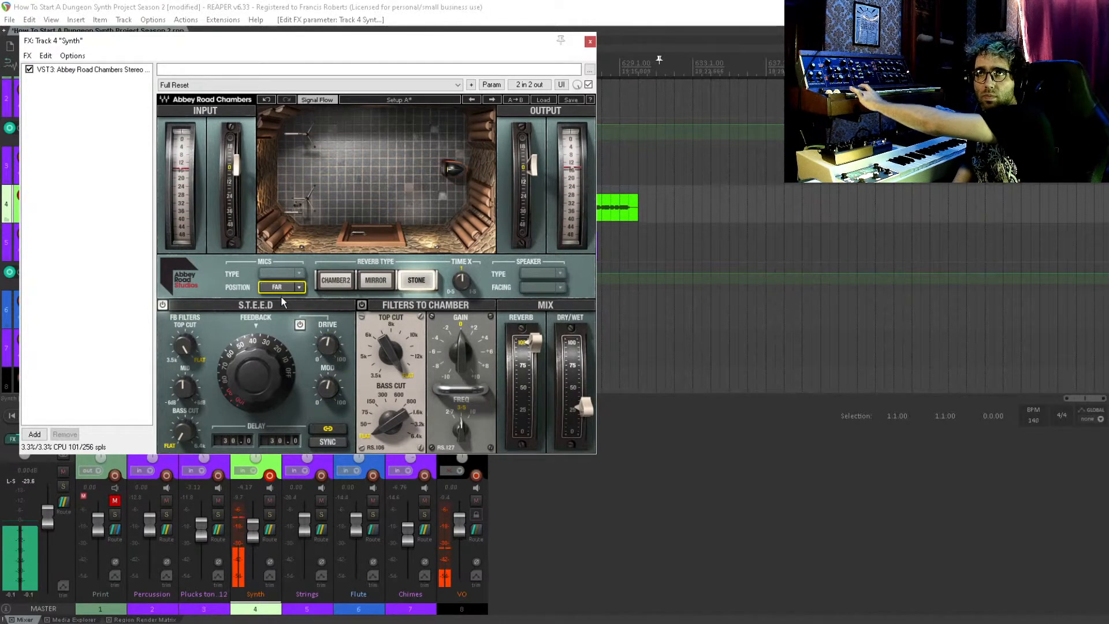
# Try the reverb's Chamber 2 type, remove Abbey Road Chambers from the Synth track and close its effects window.
pyautogui.click(334, 281)
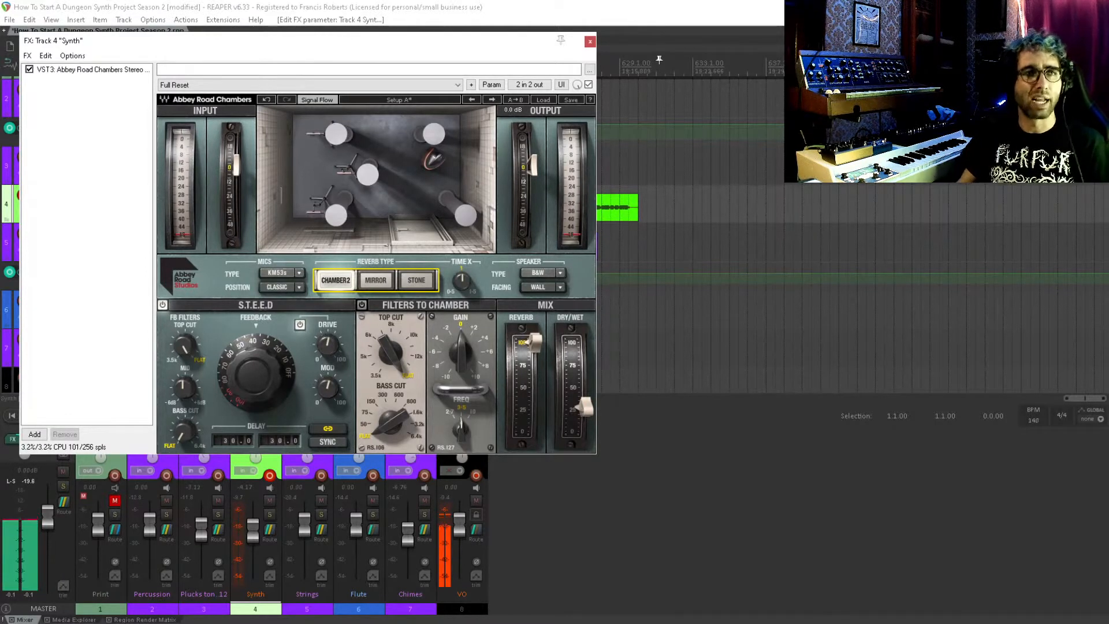
pyautogui.click(114, 71)
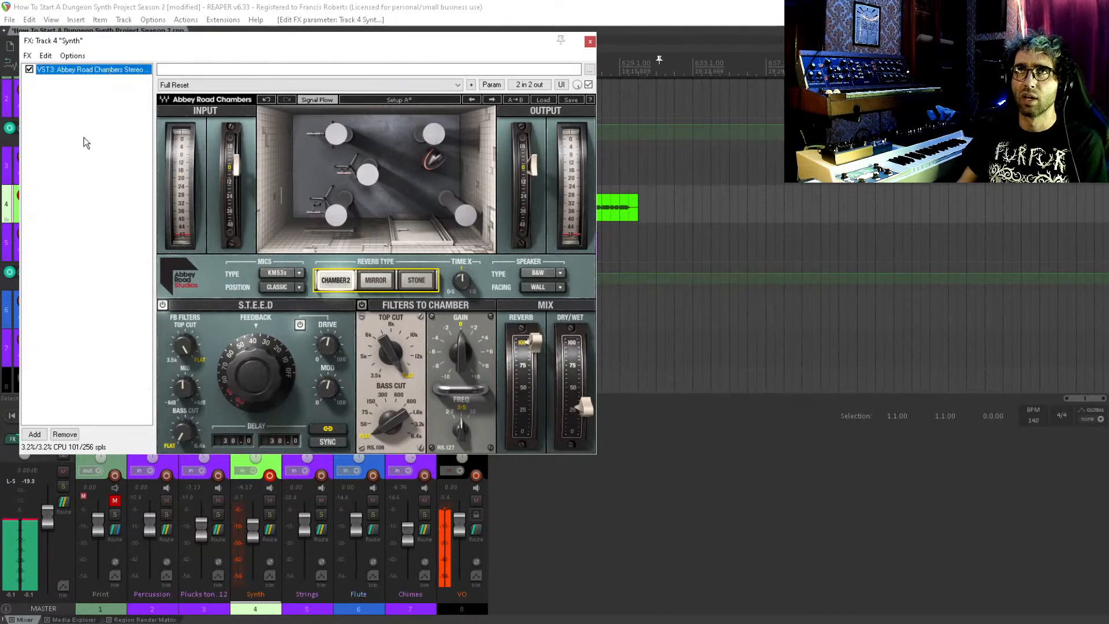
pyautogui.press('Delete')
pyautogui.press('Escape')
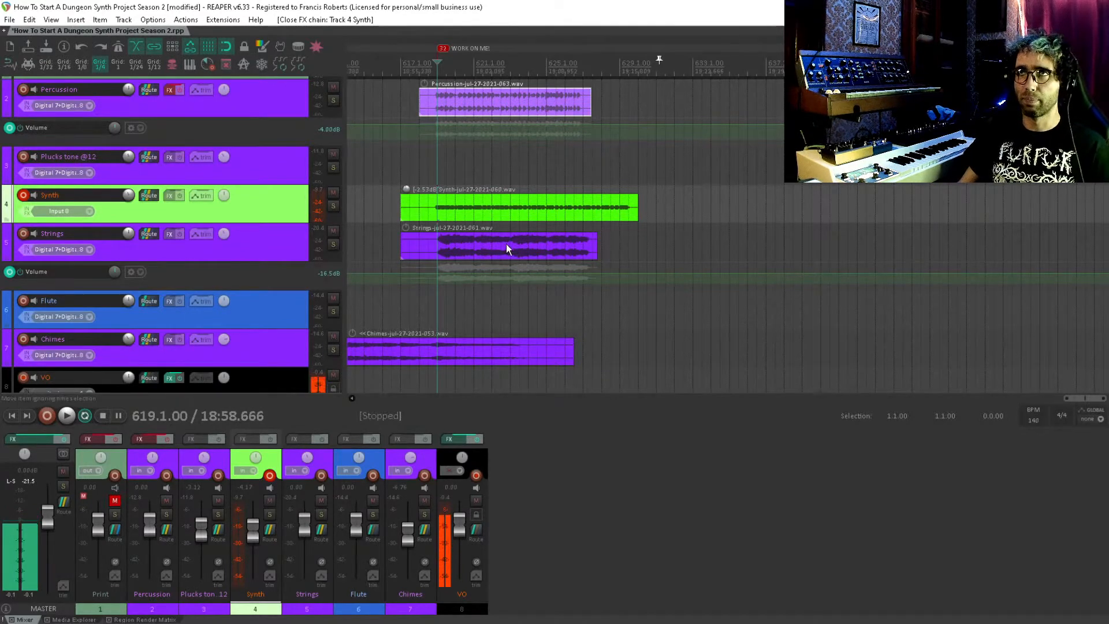
# Delete the Synth and Percussion items in the WORK ON ME section.
pyautogui.moveTo(417, 211); pyautogui.dragTo(690, 198)
pyautogui.press('Delete')
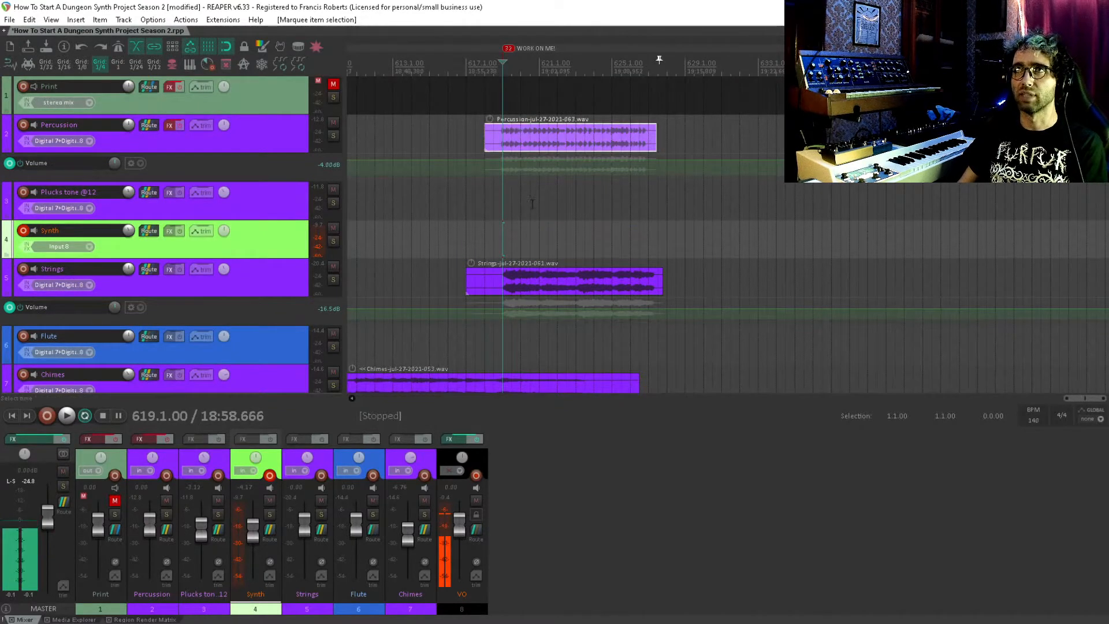
pyautogui.press('Delete')
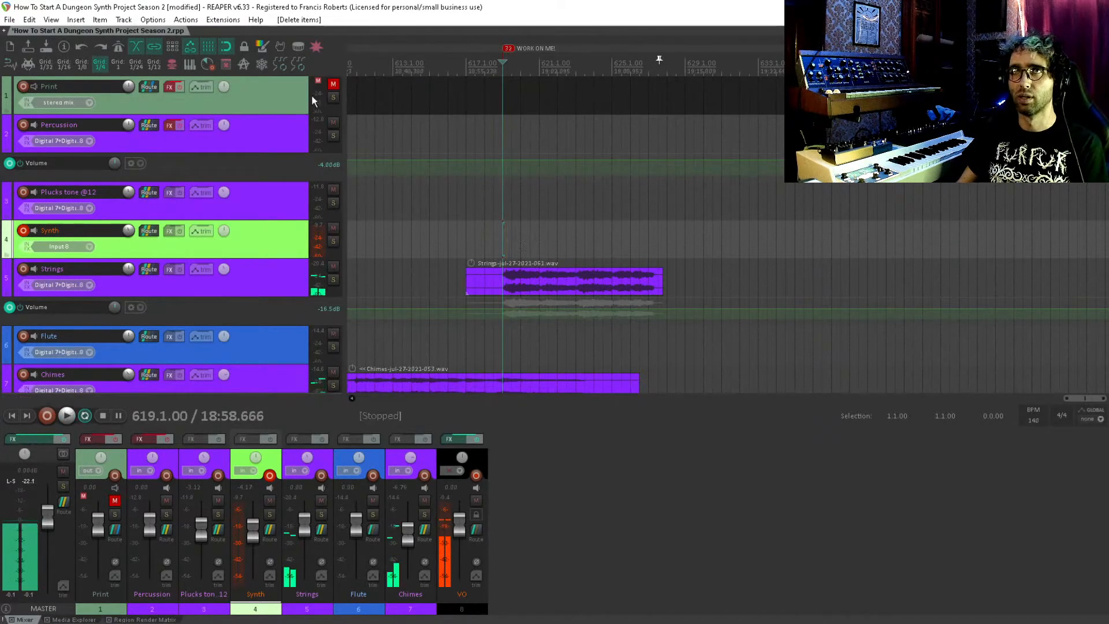
# Play back the remaining strings and chimes from bar 619 and save the project.
pyautogui.press('space')
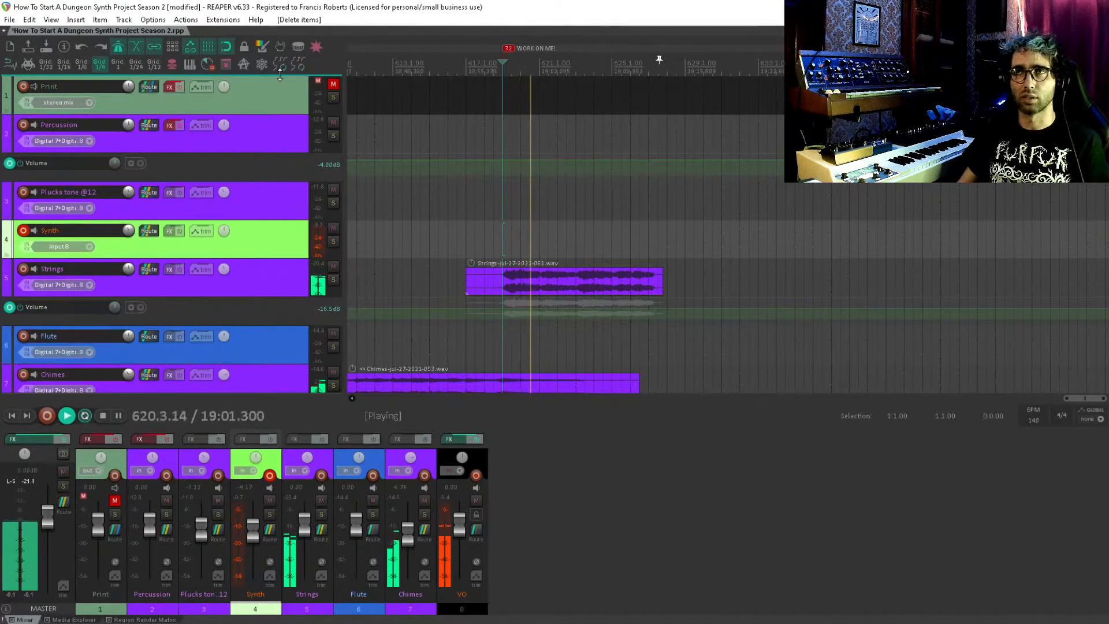
pyautogui.press('space')
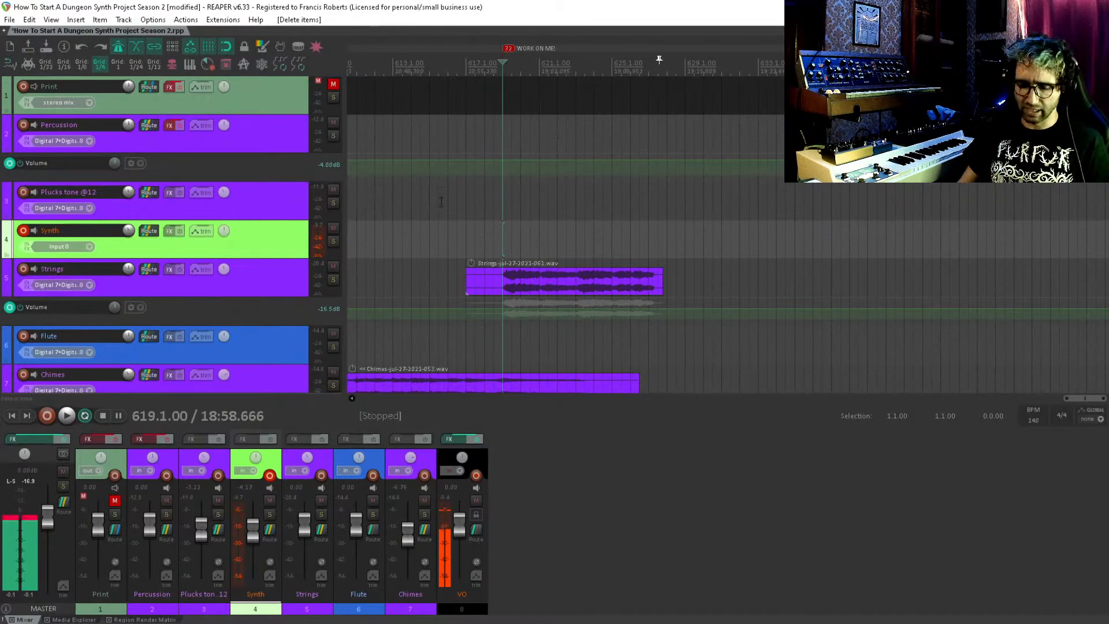
pyautogui.hscroll(1, 543, 211)
pyautogui.hotkey('ctrl', 's')
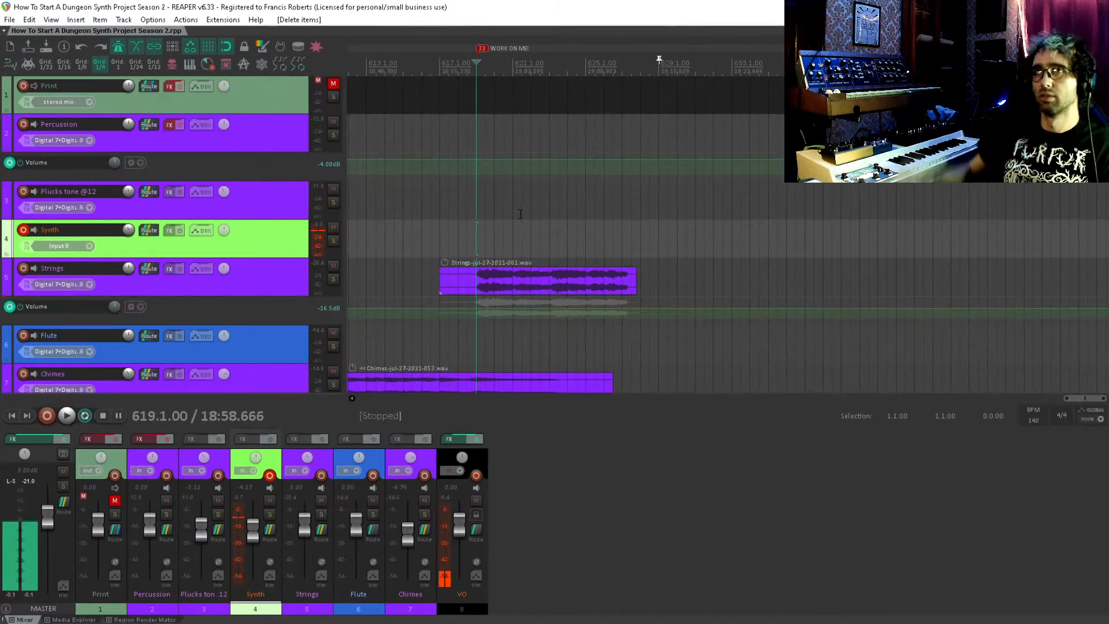
pyautogui.press('space')
pyautogui.press('space')
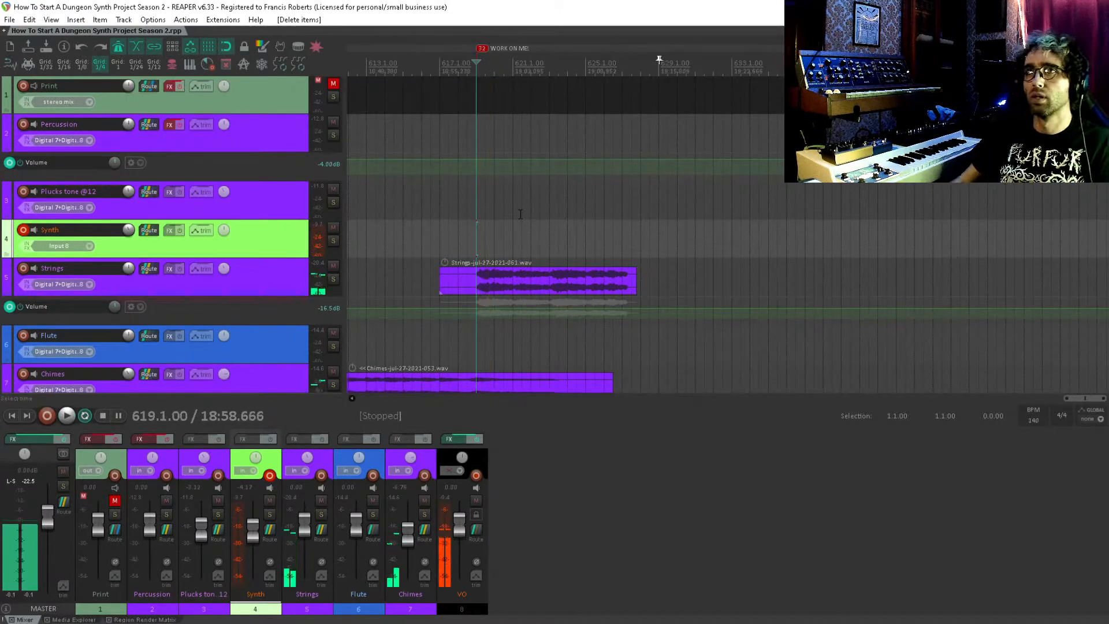
# Arm the Strings track briefly to audition its live input and disarm it again.
pyautogui.click(34, 267)
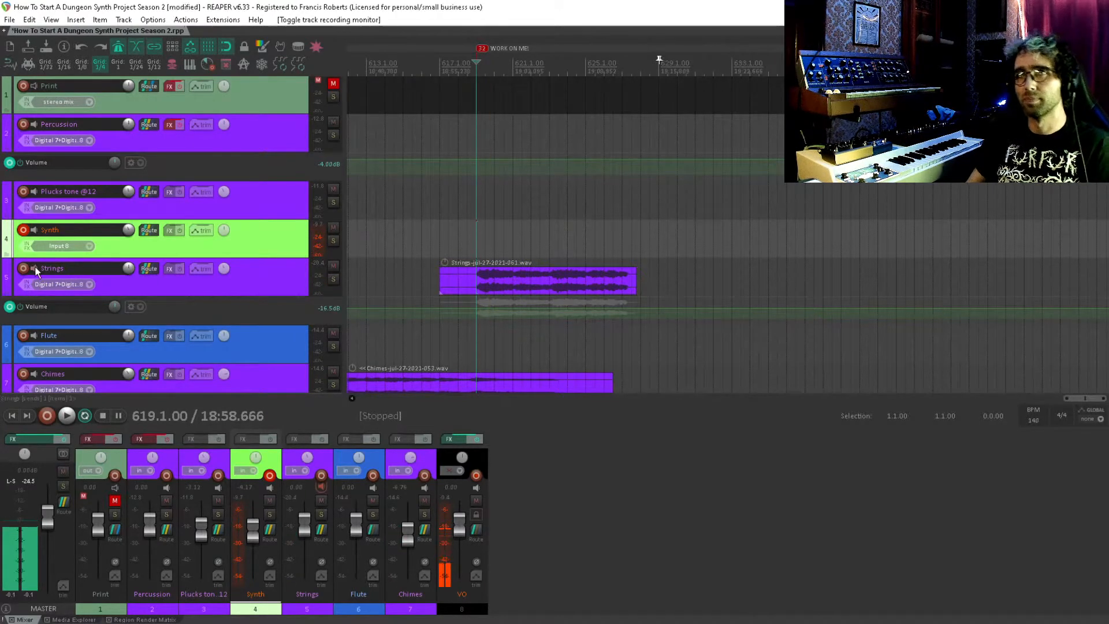
pyautogui.click(26, 267)
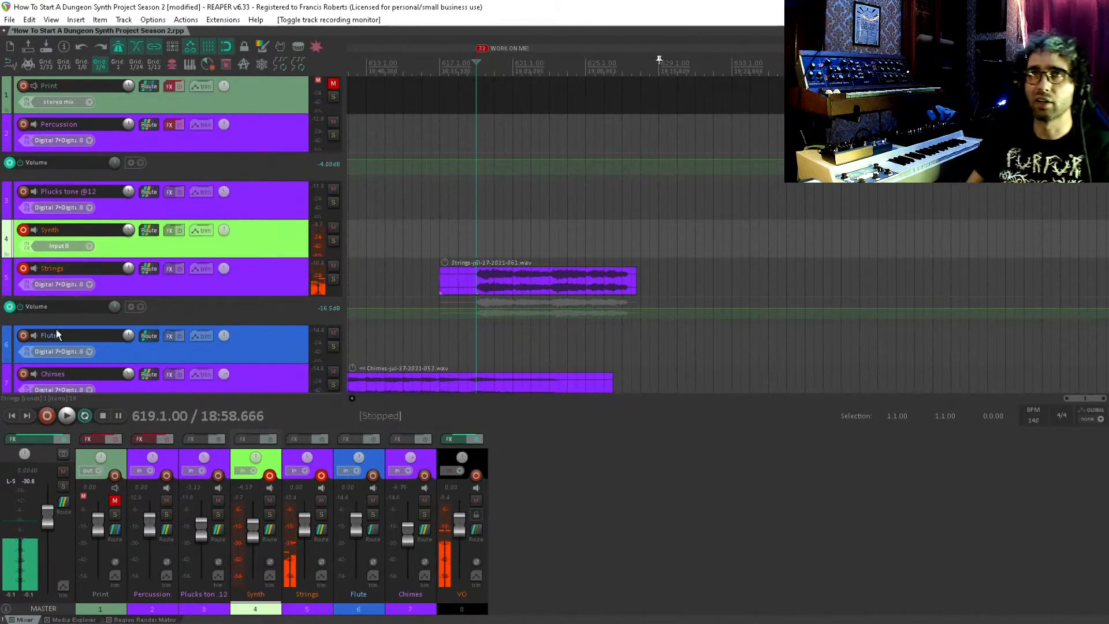
pyautogui.click(23, 267)
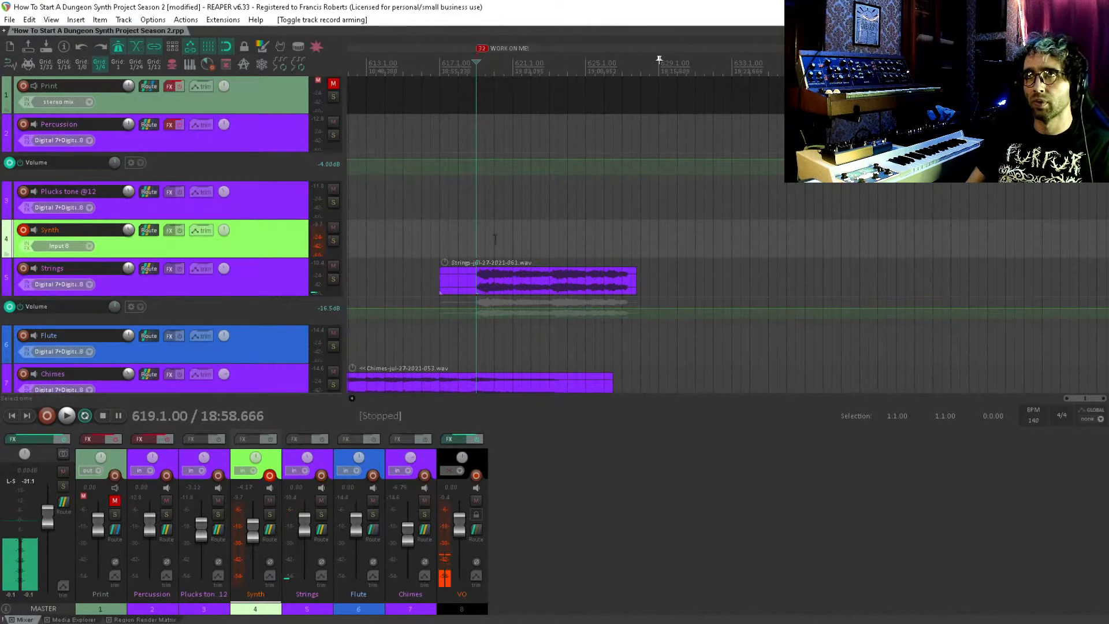
# Record a new Synth part from bar 617 to about bar 635 and disarm the Synth track.
pyautogui.click(437, 239)
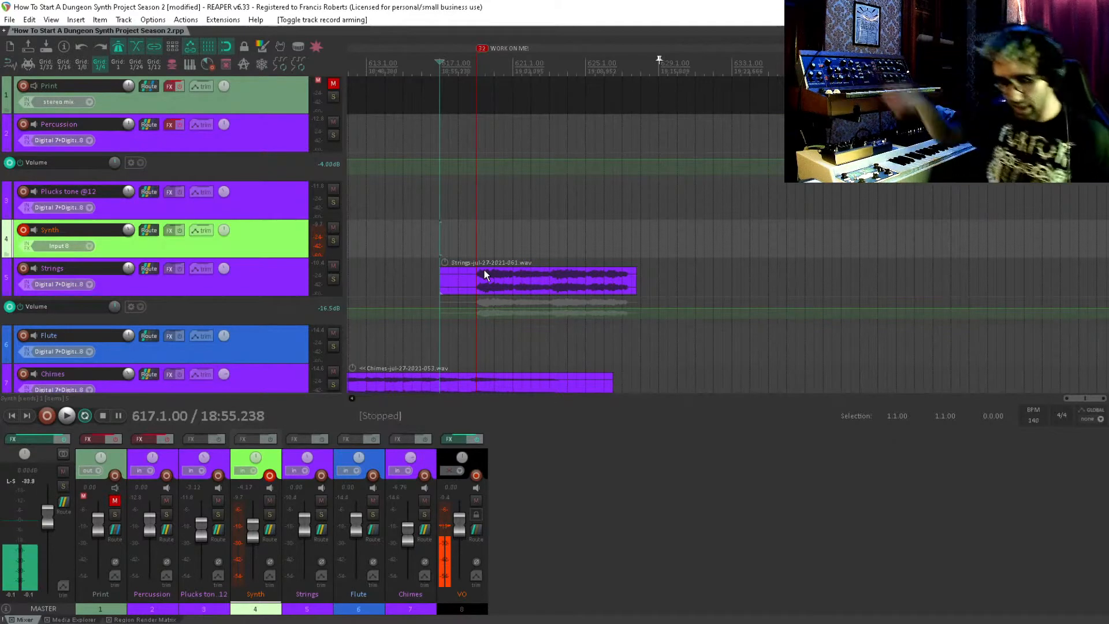
pyautogui.hotkey('ctrl', 'r')
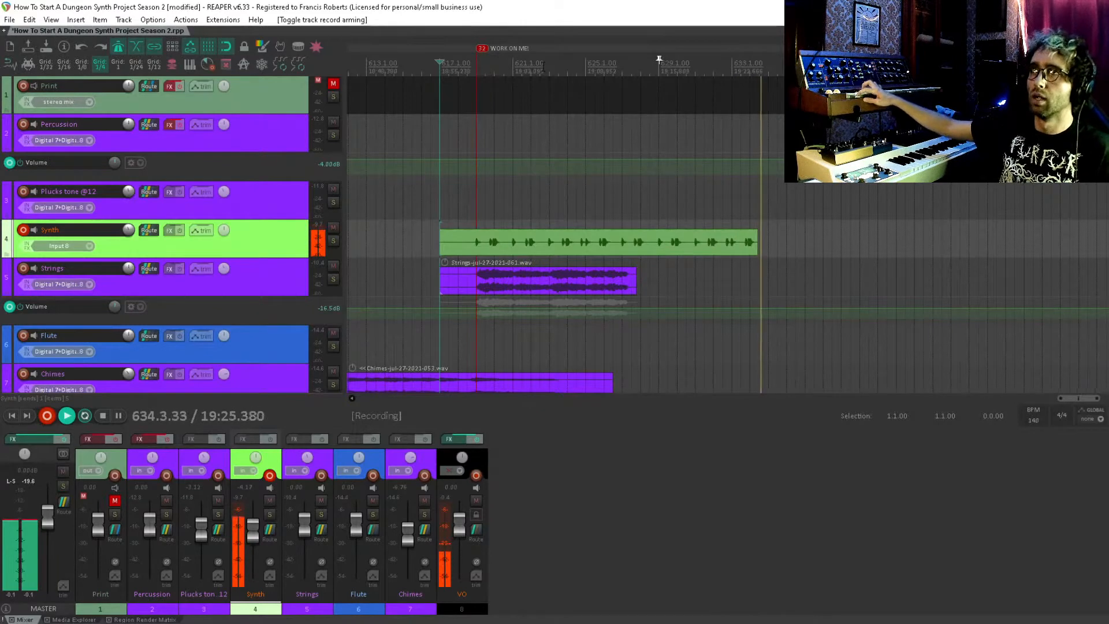
pyautogui.press('space')
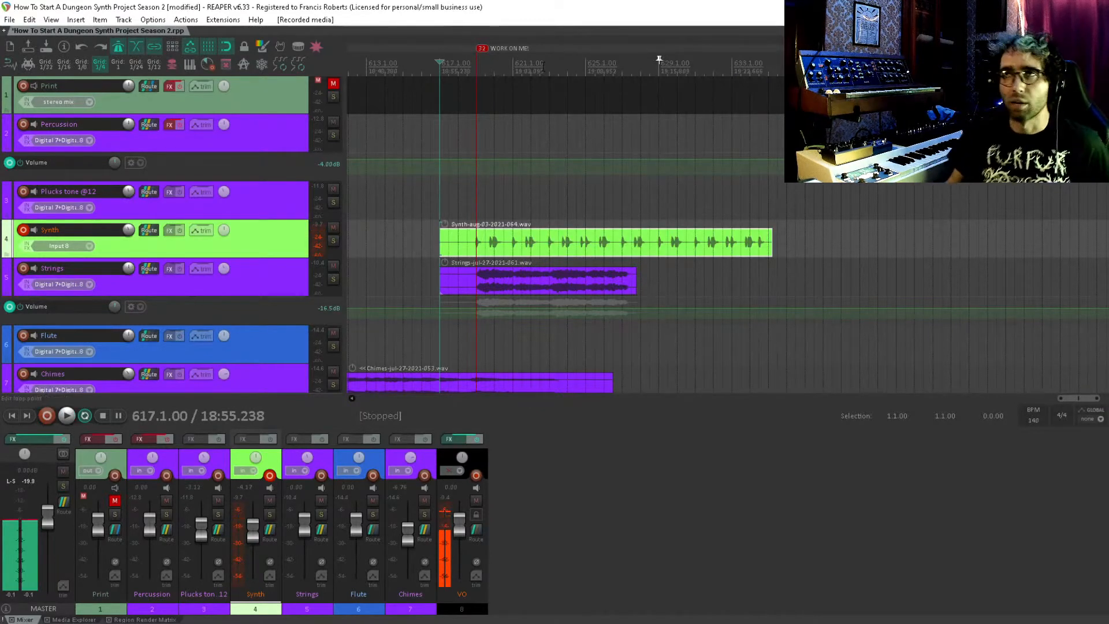
pyautogui.click(22, 230)
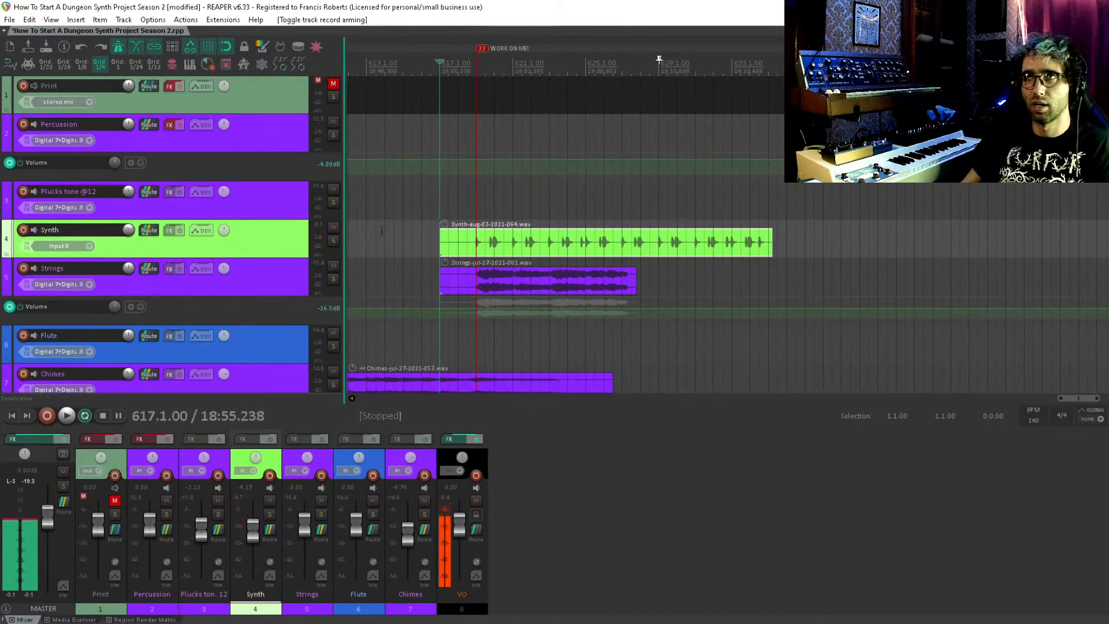
# Trim the end of the new Synth recording to bar 635.
pyautogui.moveTo(484, 240); pyautogui.dragTo(391, 240)
pyautogui.click(494, 231)
pyautogui.scroll(3, 493, 230)
pyautogui.click(527, 237)
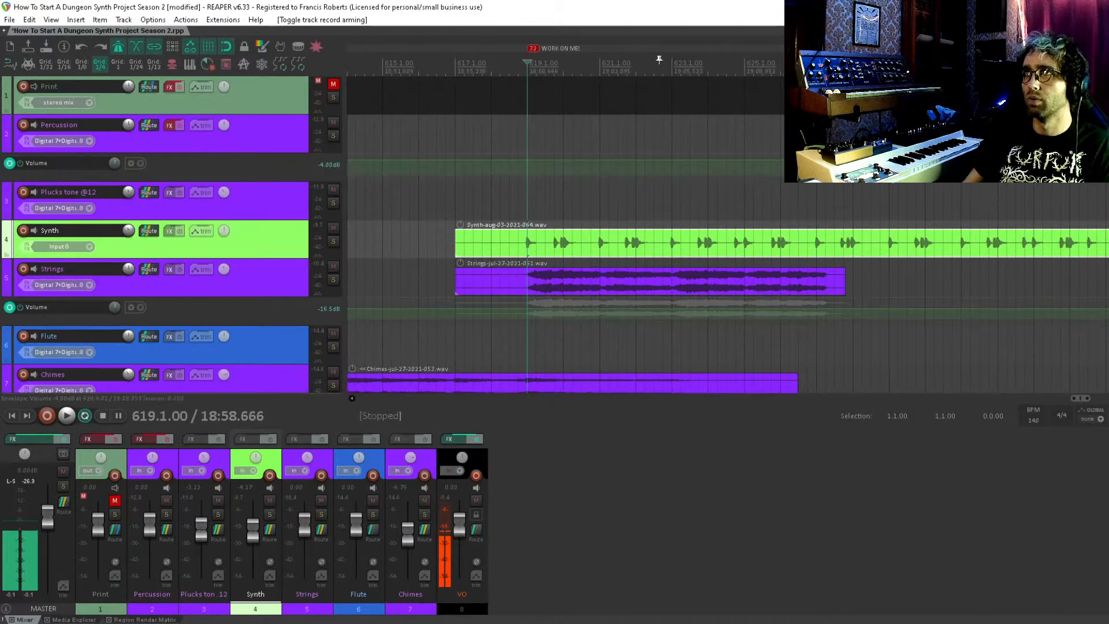
pyautogui.hscroll(3, 847, 205)
pyautogui.moveTo(914, 246); pyautogui.dragTo(909, 243)
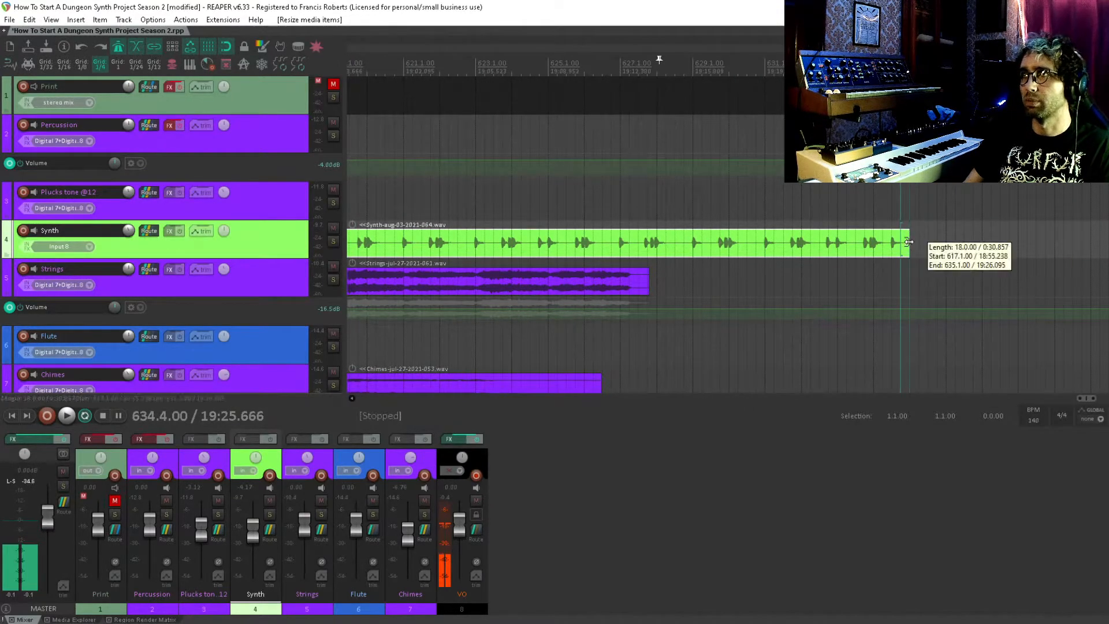
# Add a marker at bar 635, at the end of the Synth item, and save the project.
pyautogui.press('m')
pyautogui.scroll(-3, 757, 228)
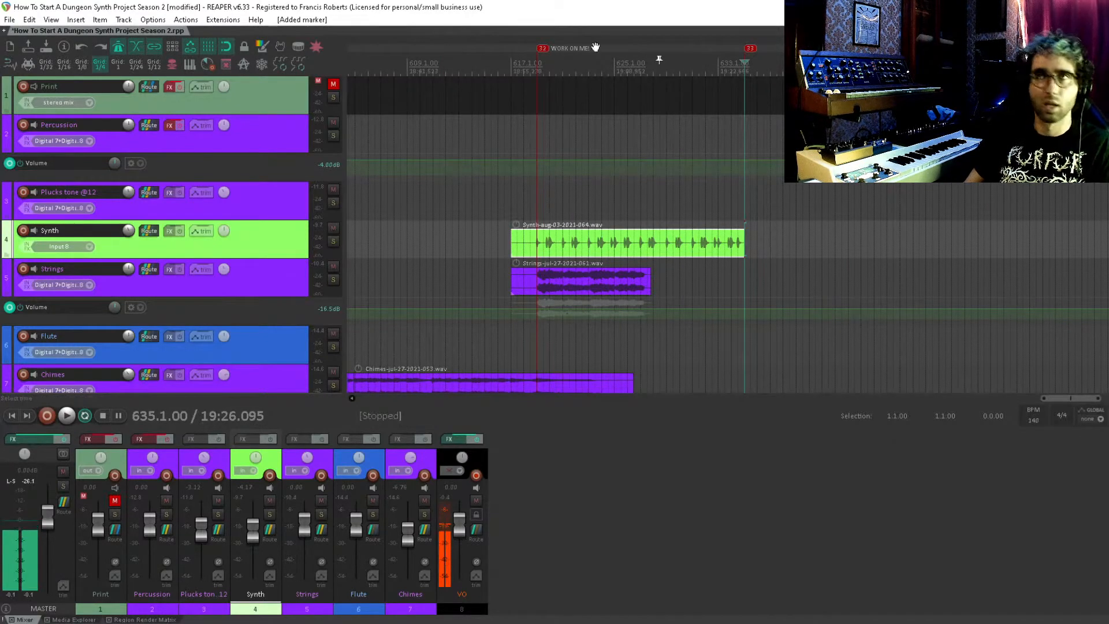
pyautogui.hscroll(-3, 601, 173)
pyautogui.scroll(-1, 636, 218)
pyautogui.hotkey('ctrl', 's')
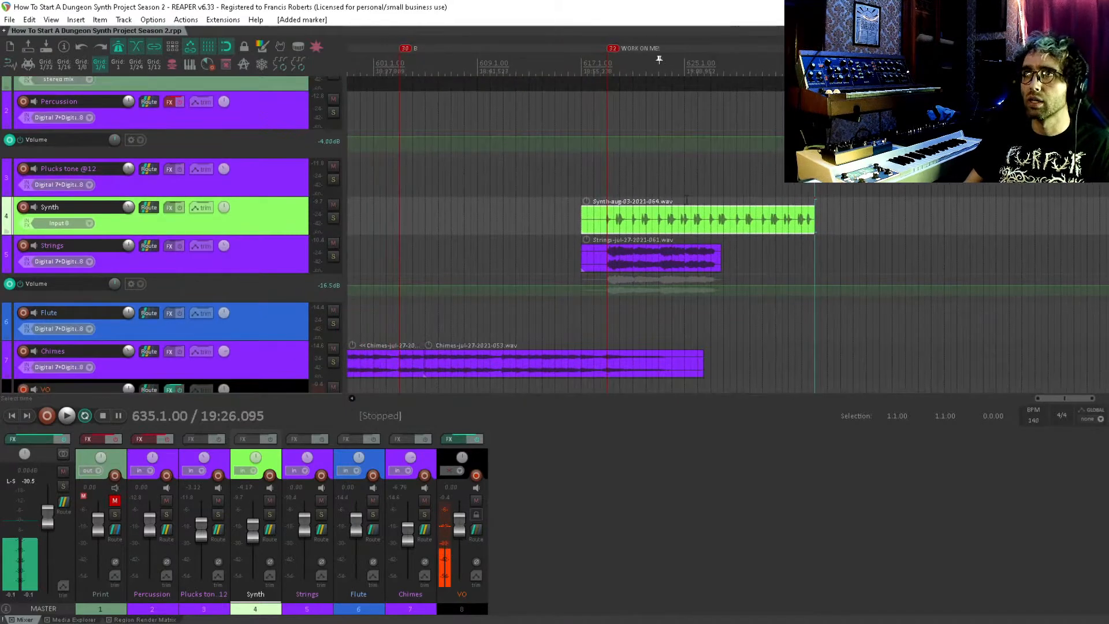
# Arm the Percussion track for recording and mute the Strings item in the WORK ON ME section.
pyautogui.click(581, 179)
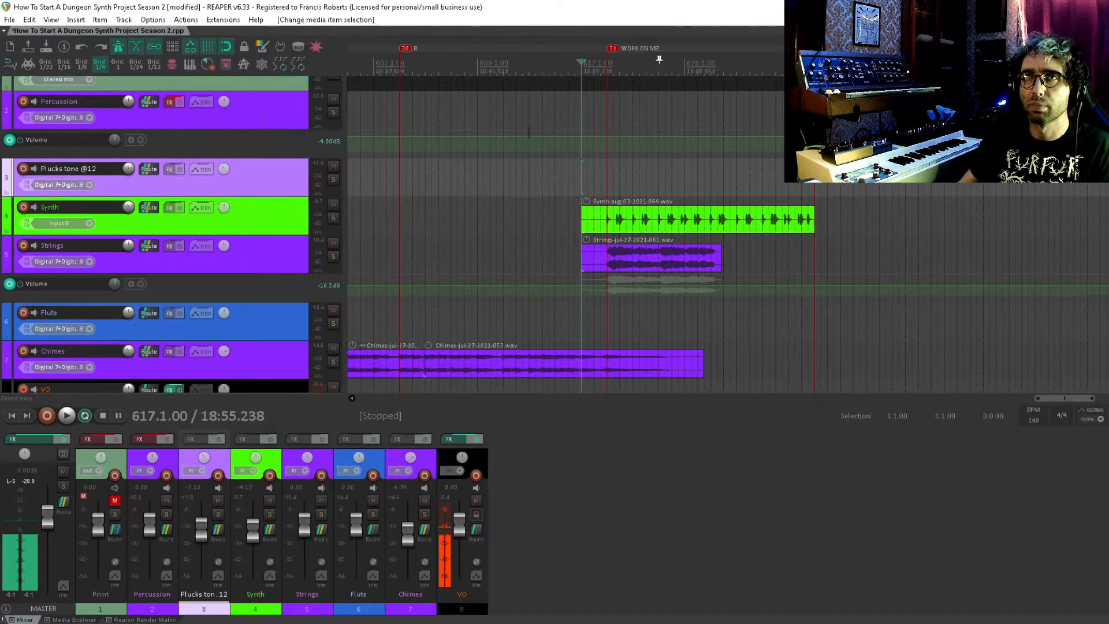
pyautogui.scroll(-1, 167, 232)
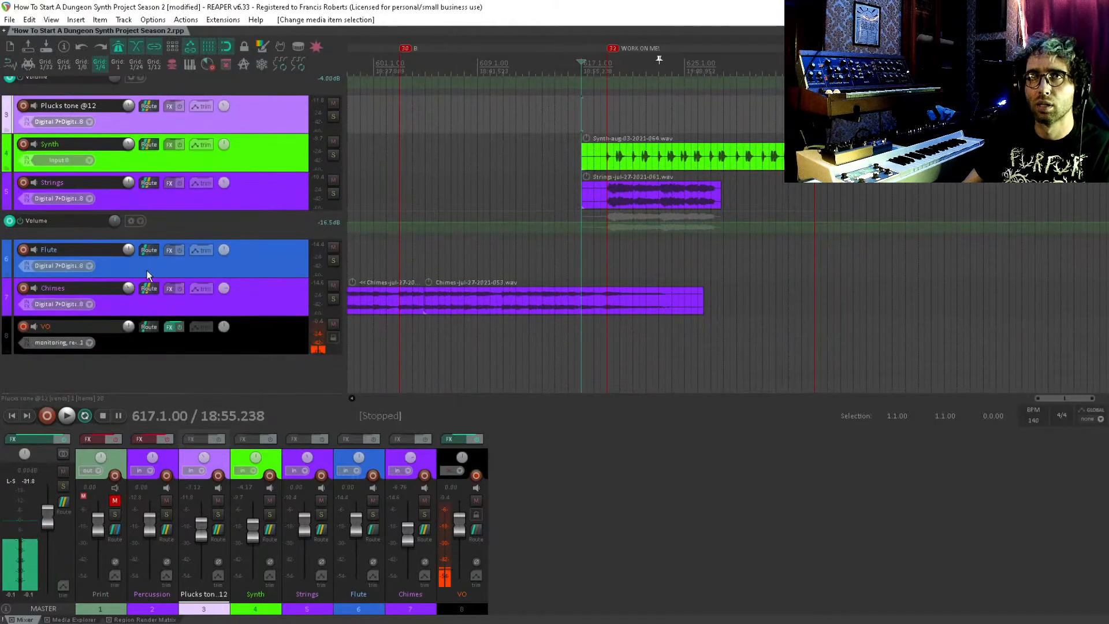
pyautogui.scroll(2, 145, 272)
pyautogui.click(23, 125)
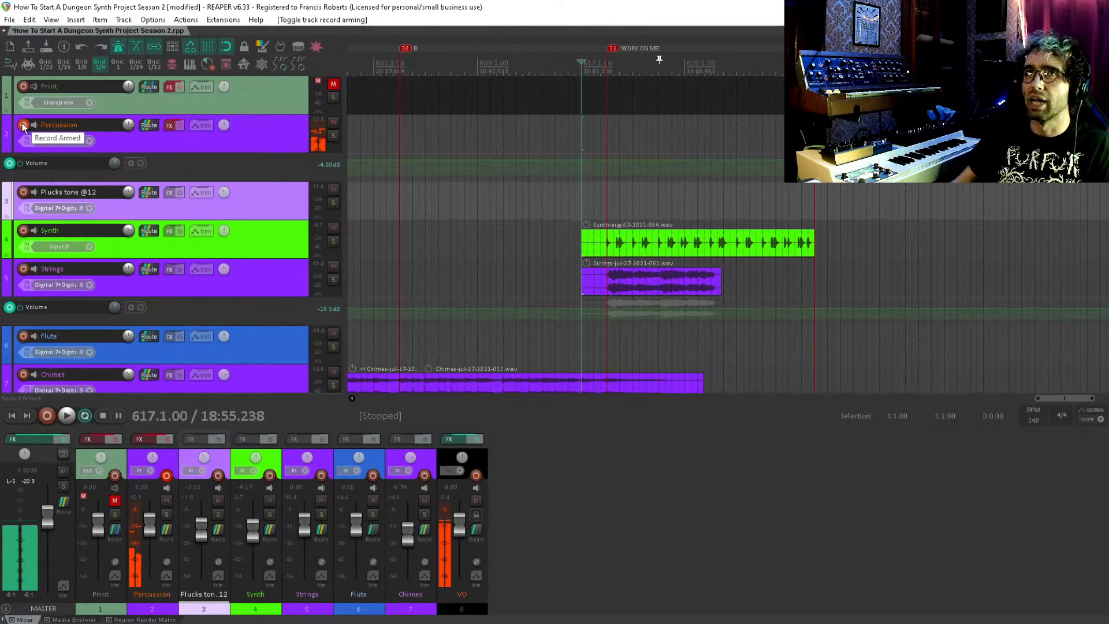
pyautogui.click(648, 286)
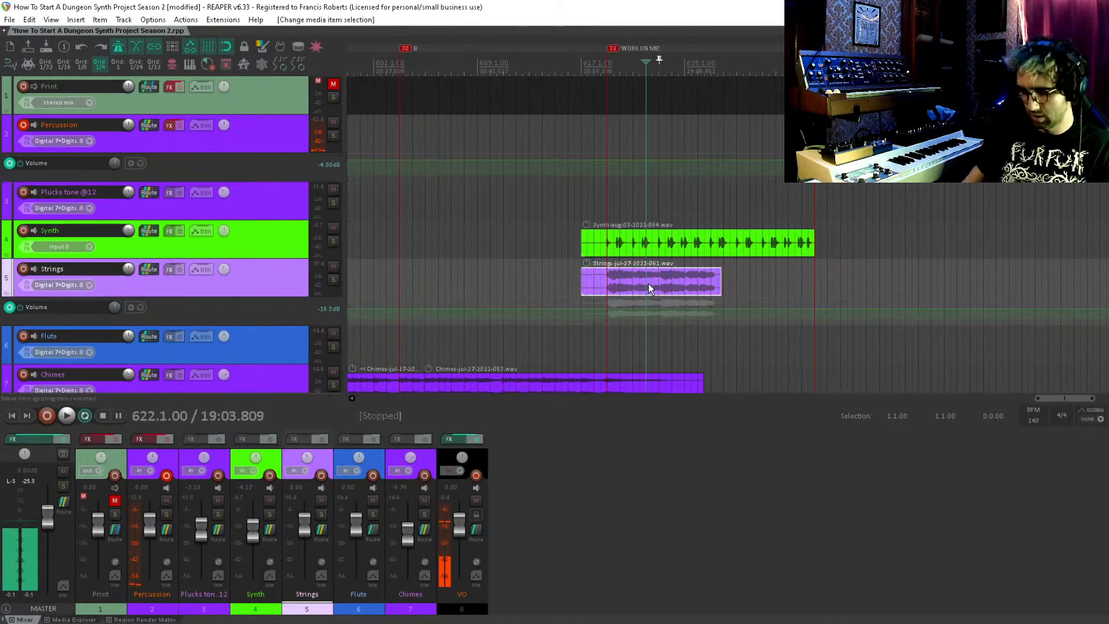
pyautogui.press('m')
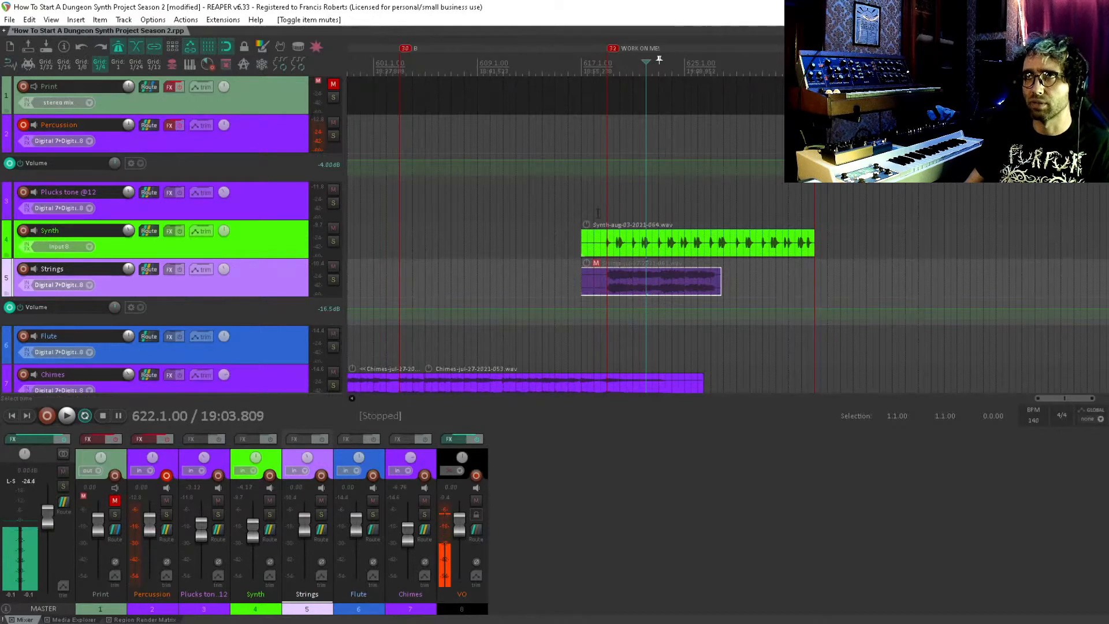
# Record a Percussion part from bar 617 to about bar 623, alongside the Synth part.
pyautogui.click(584, 212)
pyautogui.hotkey('ctrl', 'r')
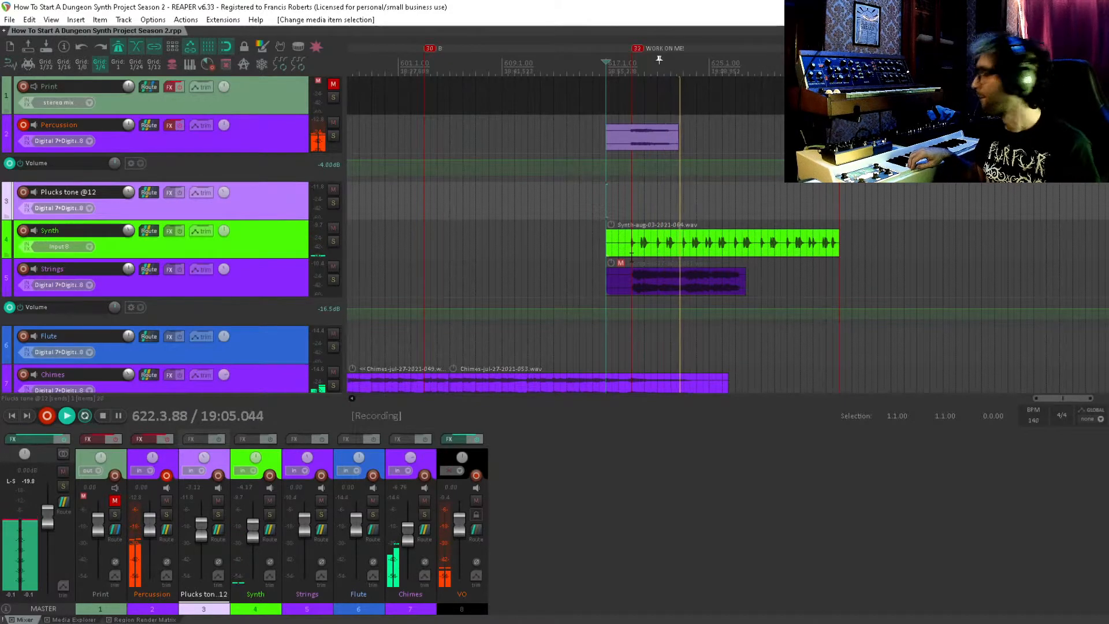
pyautogui.press('space')
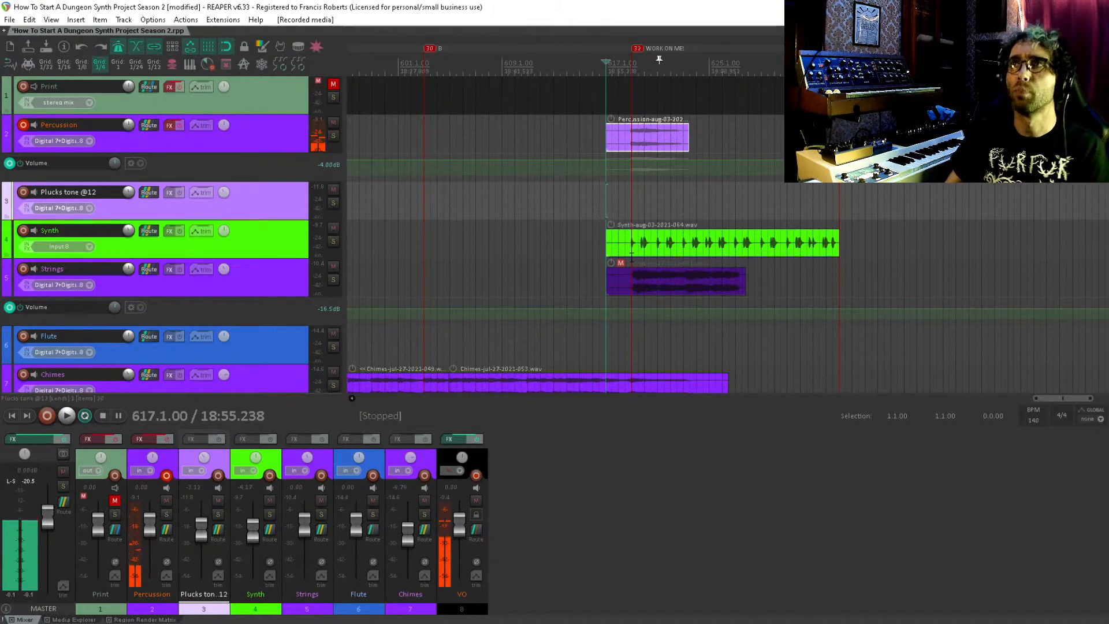
# Try another Percussion take from bar 617 and save the project.
pyautogui.hotkey('ctrl', 'r')
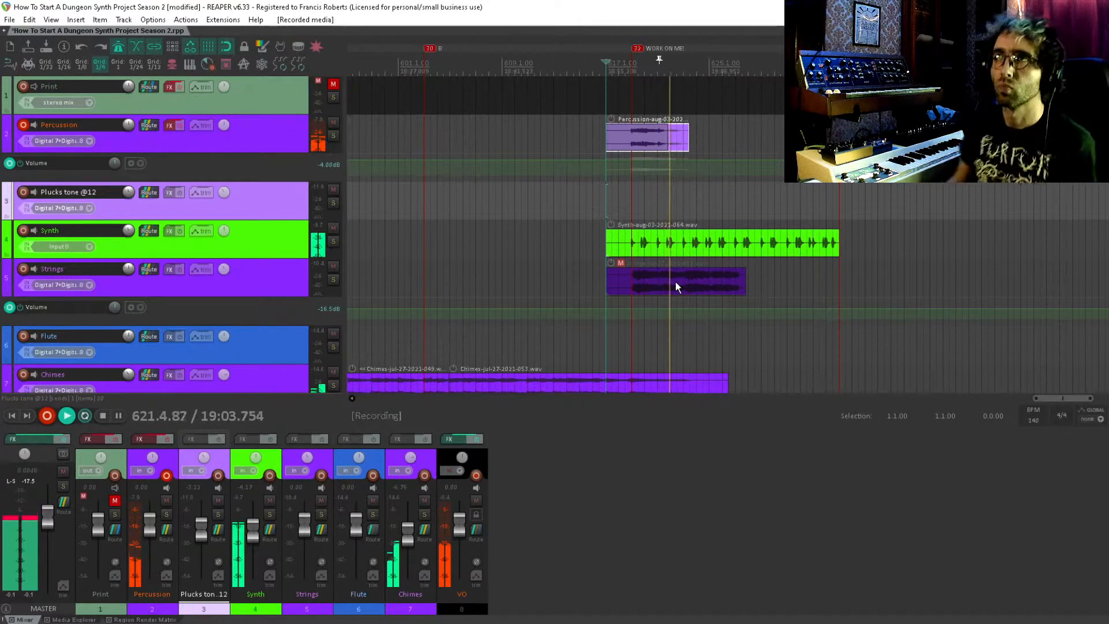
pyautogui.press('space')
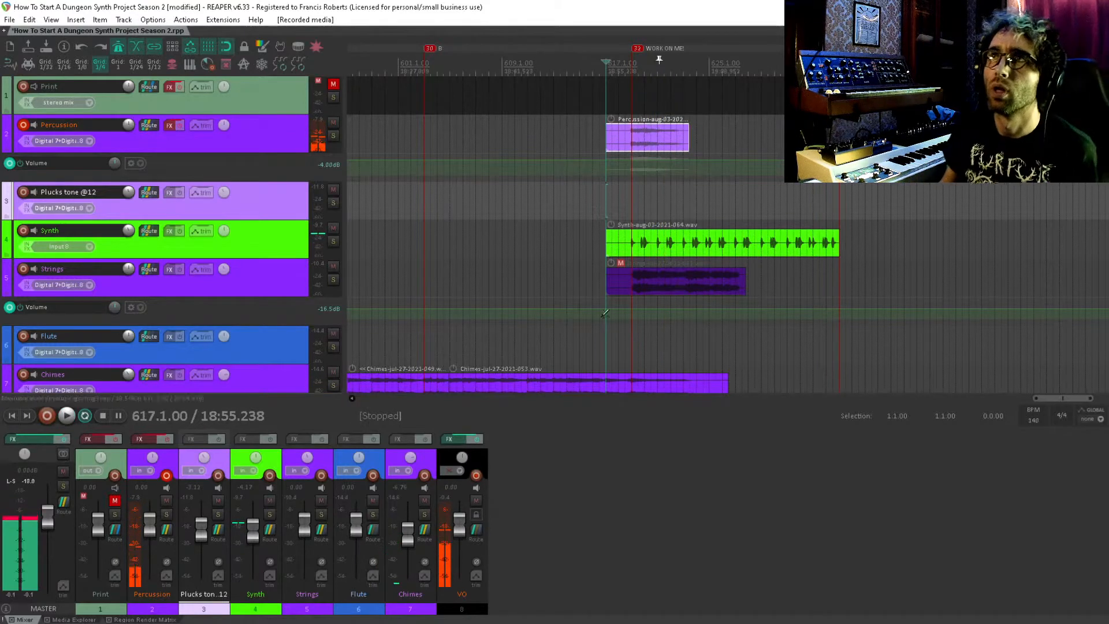
pyautogui.rightClick(135, 47)
pyautogui.moveTo(235, 203); pyautogui.dragTo(224, 204)
pyautogui.press('Escape')
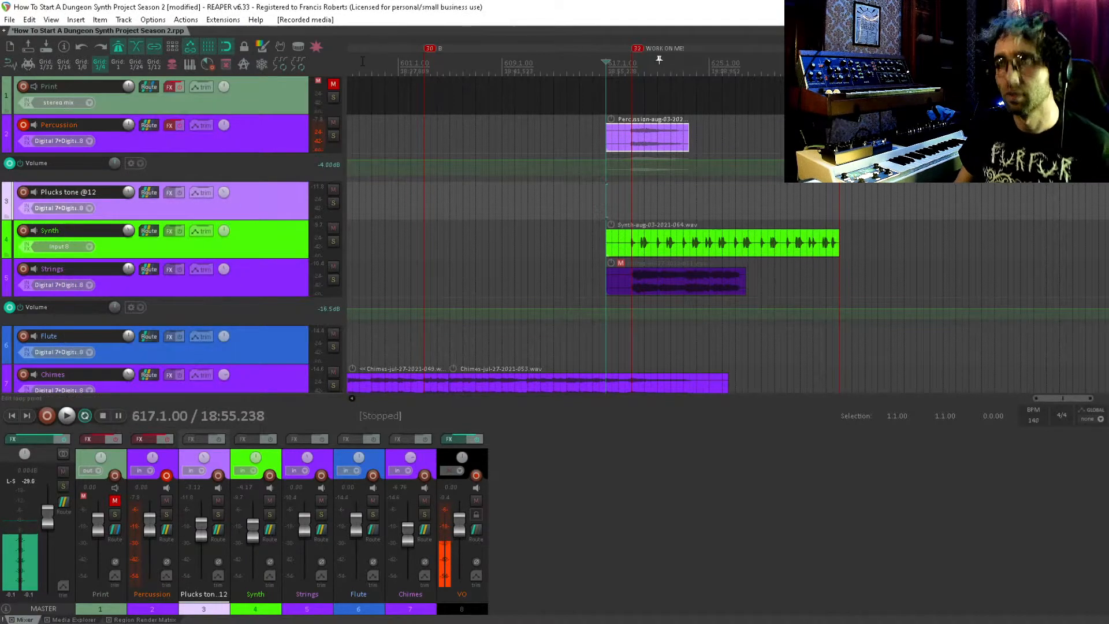
pyautogui.hotkey('ctrl', 's')
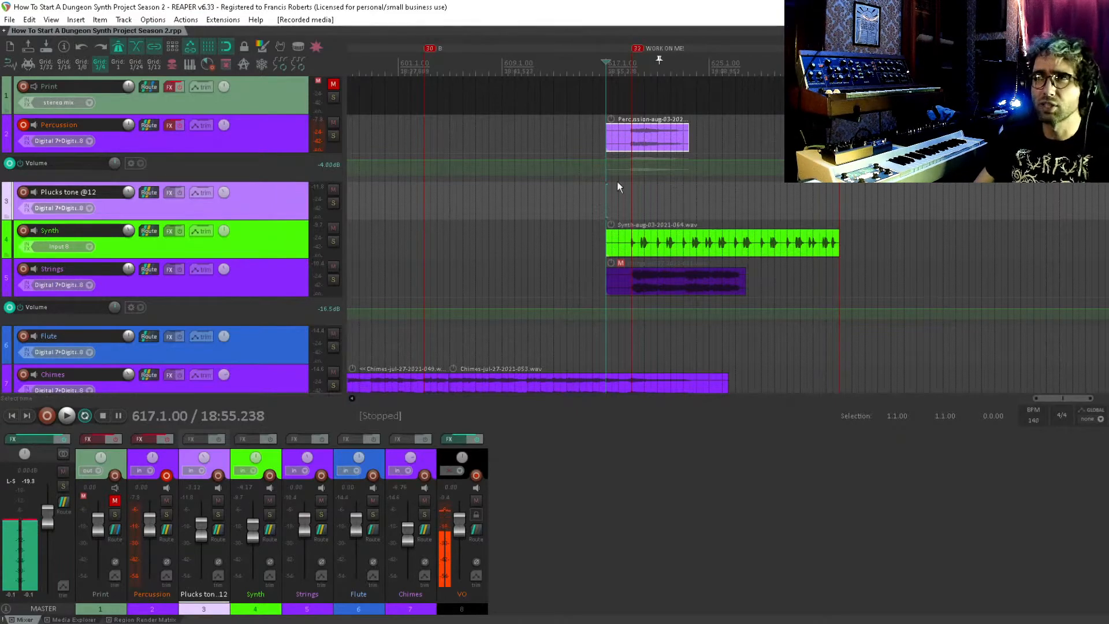
# Play back the recorded Percussion and Synth parts from beat 3 of bar 615.
pyautogui.hscroll(3, 624, 219)
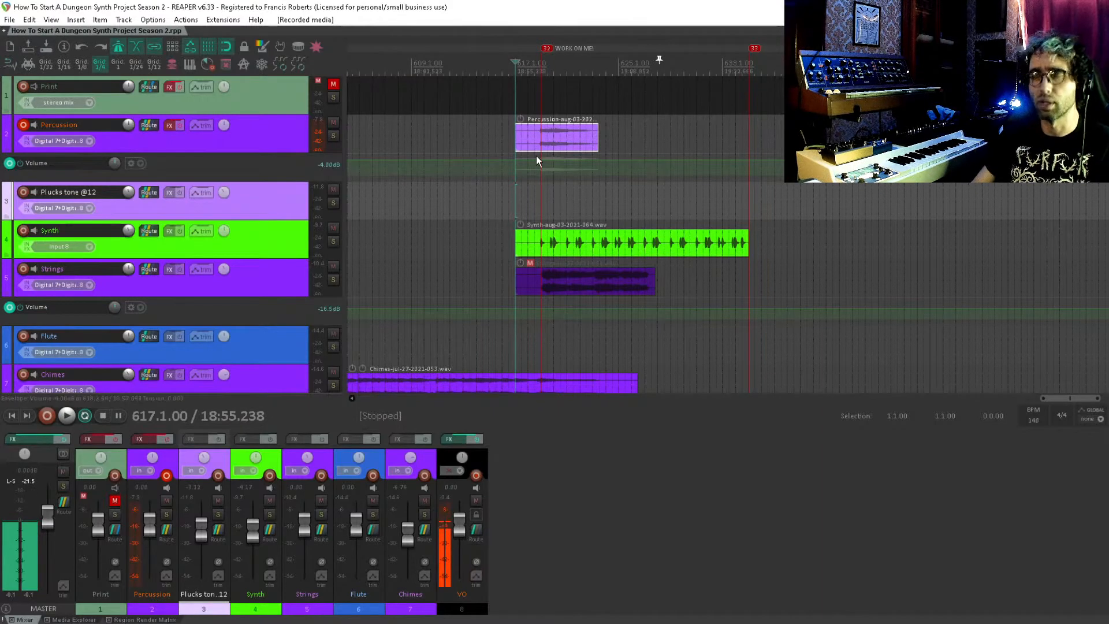
pyautogui.hscroll(-1, 617, 185)
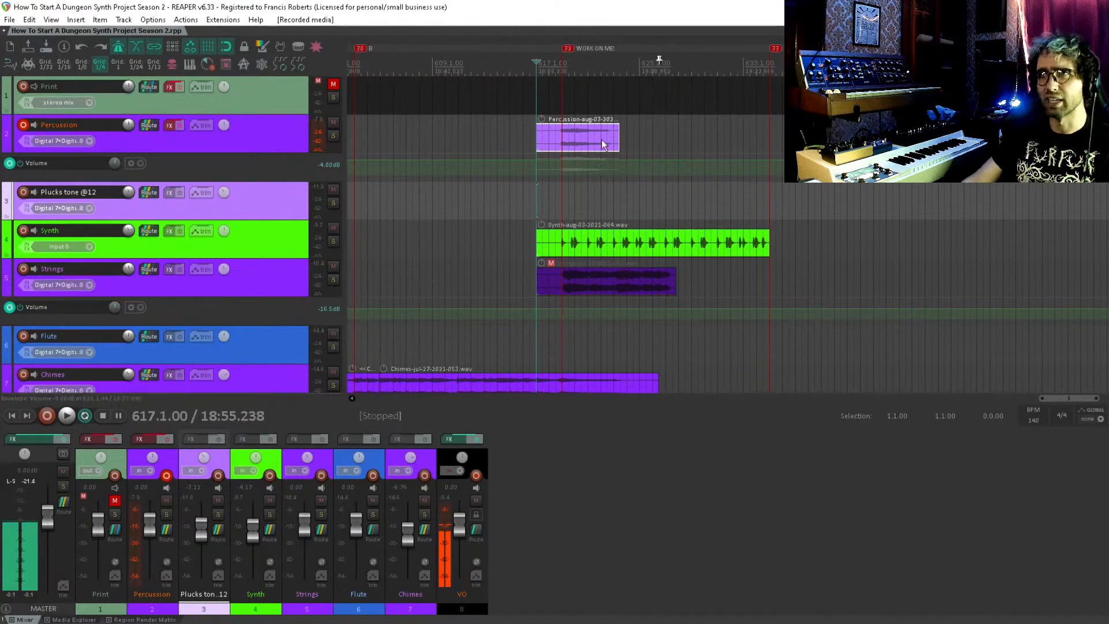
pyautogui.click(515, 130)
pyautogui.press('space')
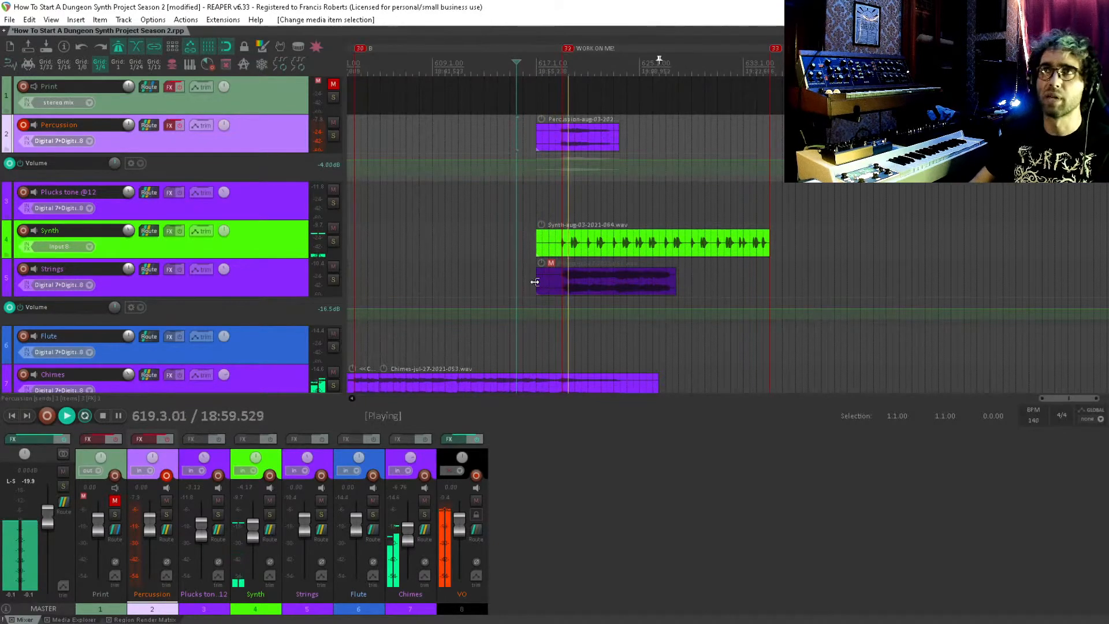
pyautogui.press('space')
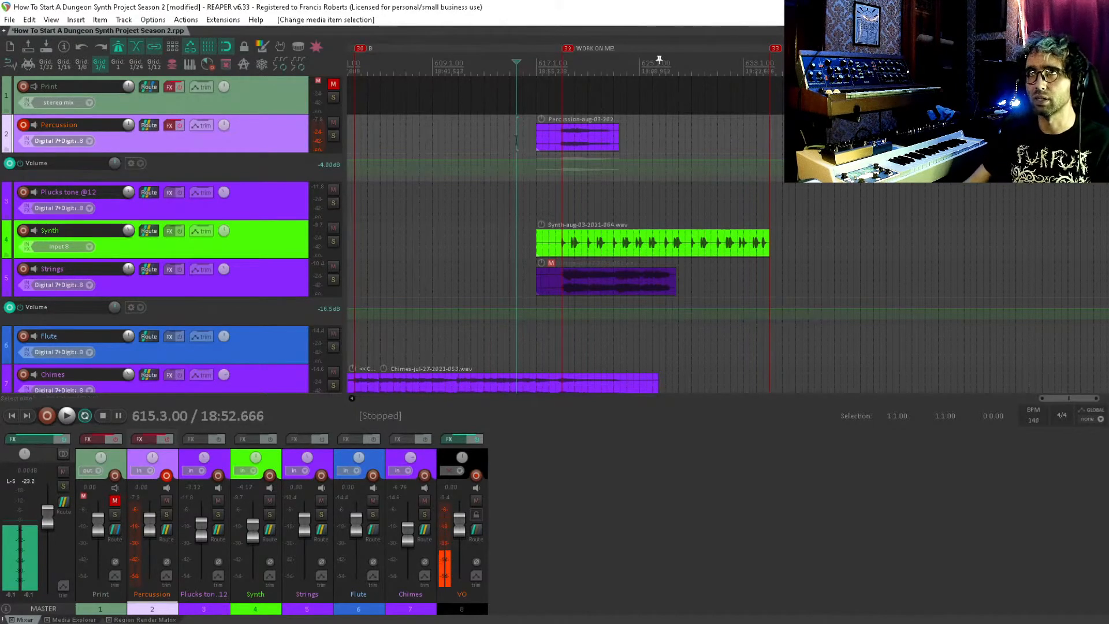
# Return the edit cursor to bar 617 at the start of the Percussion and Synth items and save the project.
pyautogui.click(535, 143)
pyautogui.hotkey('ctrl', 's')
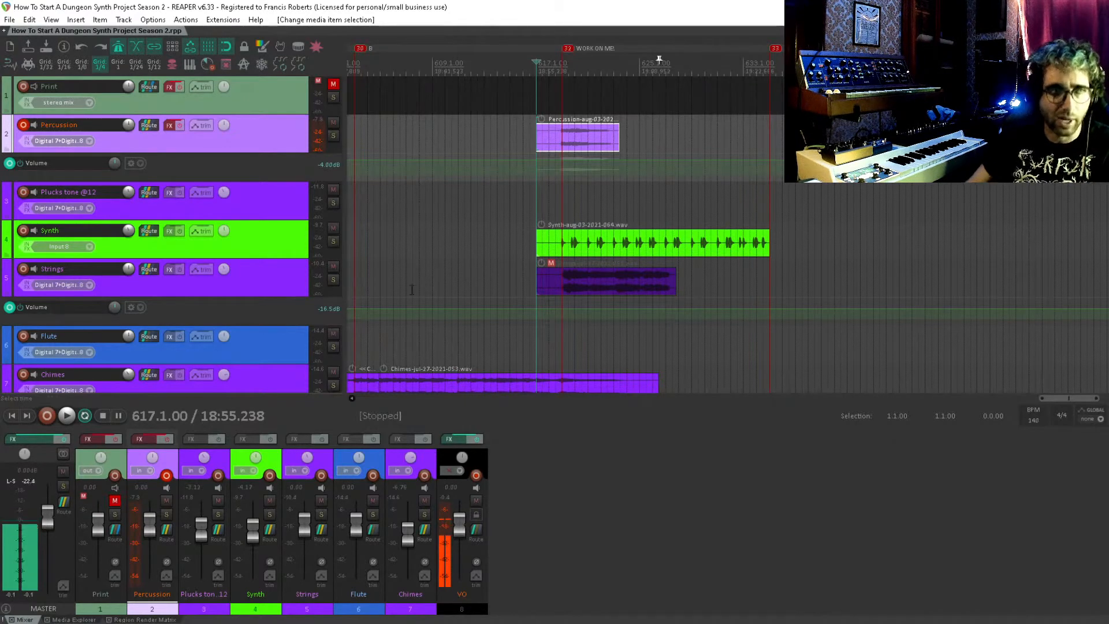
pyautogui.click(535, 238)
pyautogui.hotkey('ctrl', 's')
pyautogui.scroll(3, 659, 60)
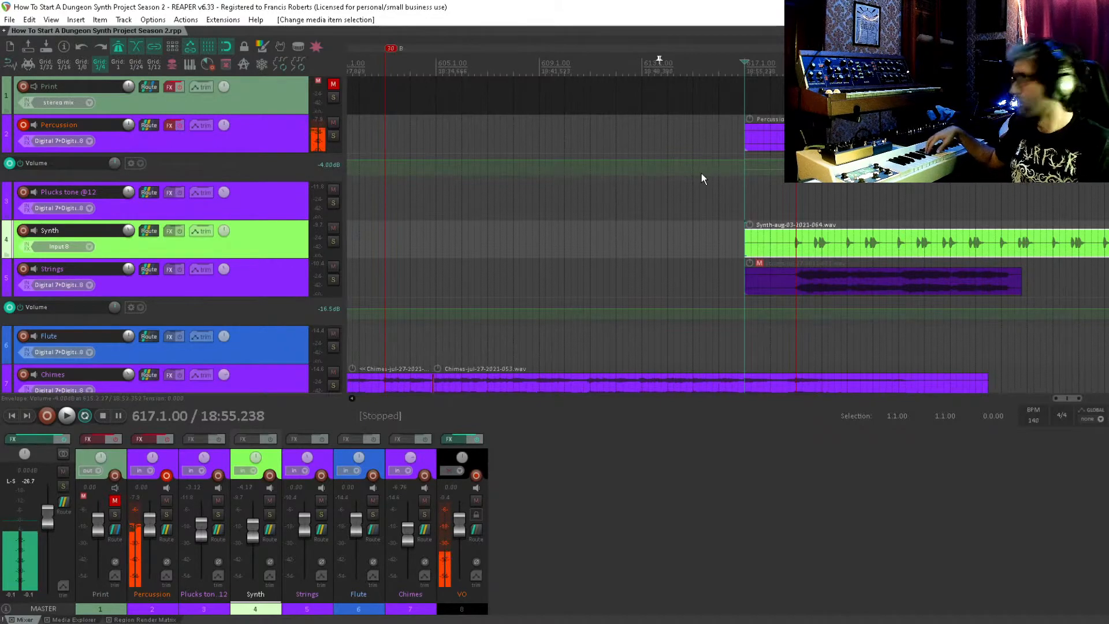
# Try two further Percussion takes from bar 617 against the Synth part.
pyautogui.hotkey('ctrl', 'r')
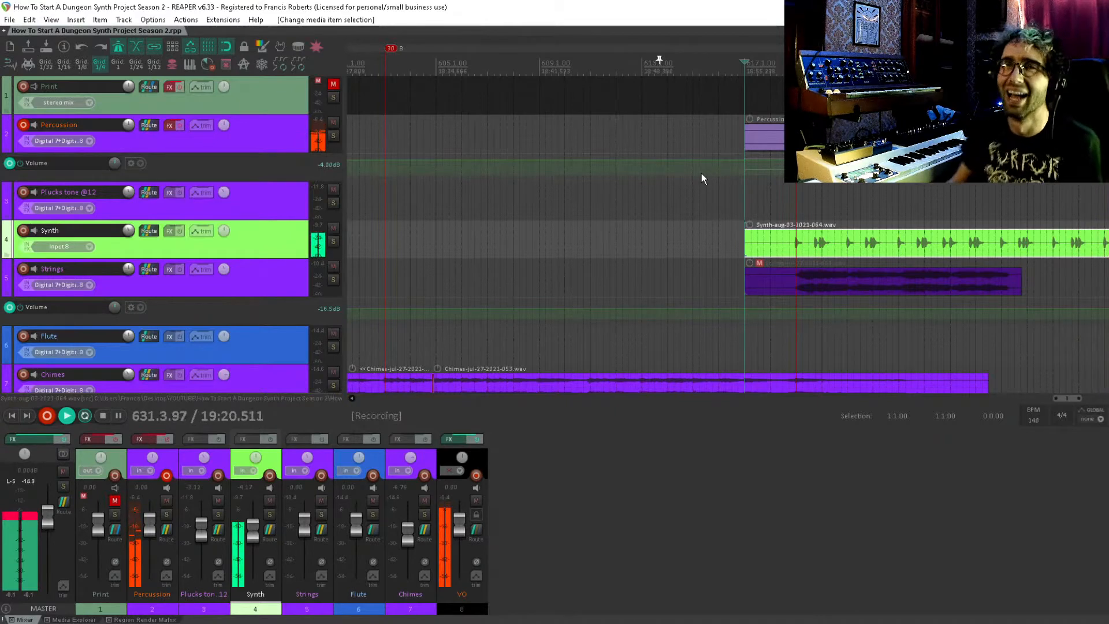
pyautogui.press('space')
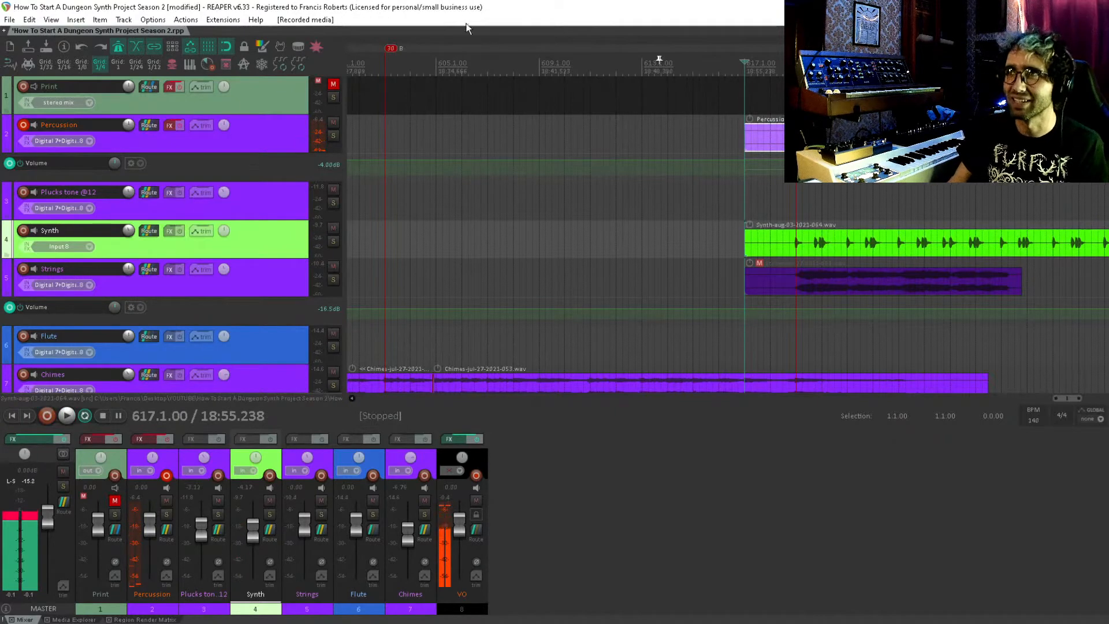
pyautogui.click(660, 202)
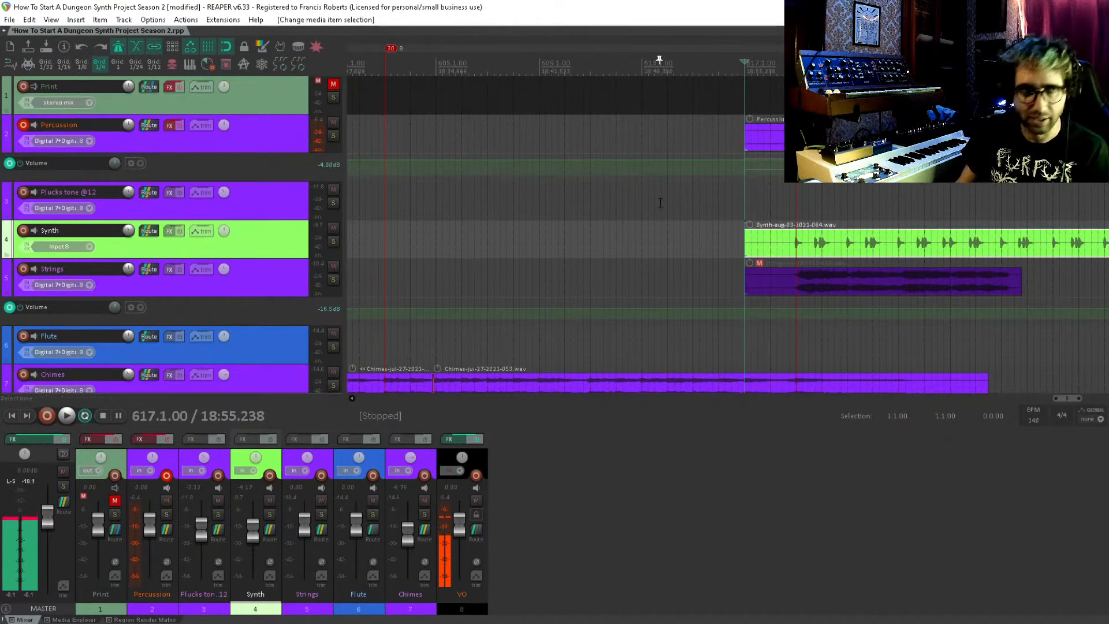
pyautogui.hotkey('ctrl', 'r')
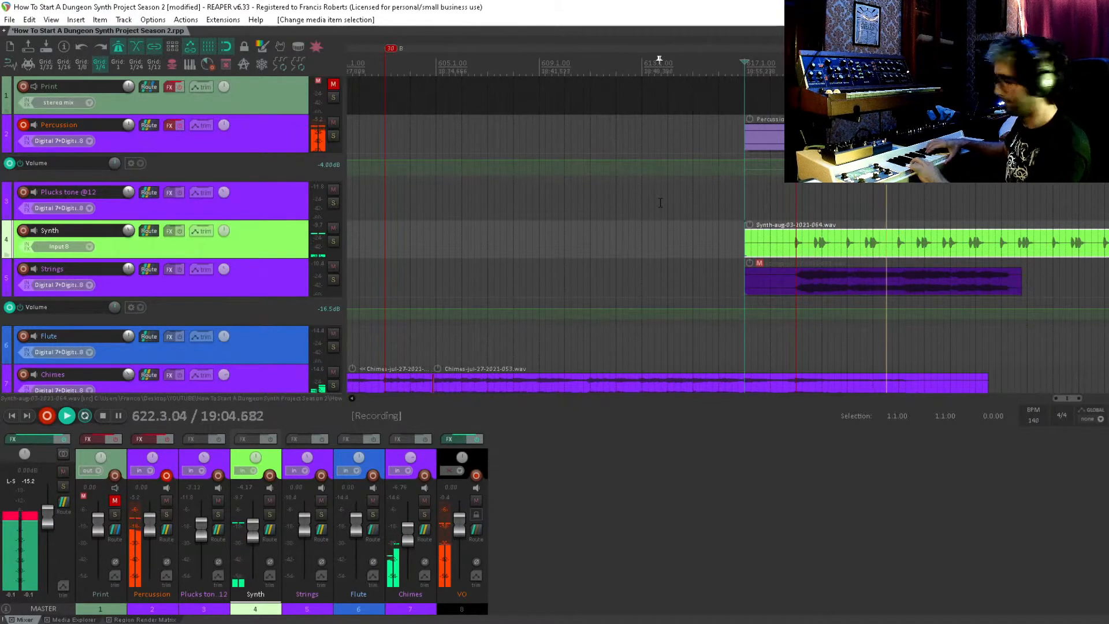
pyautogui.press('space')
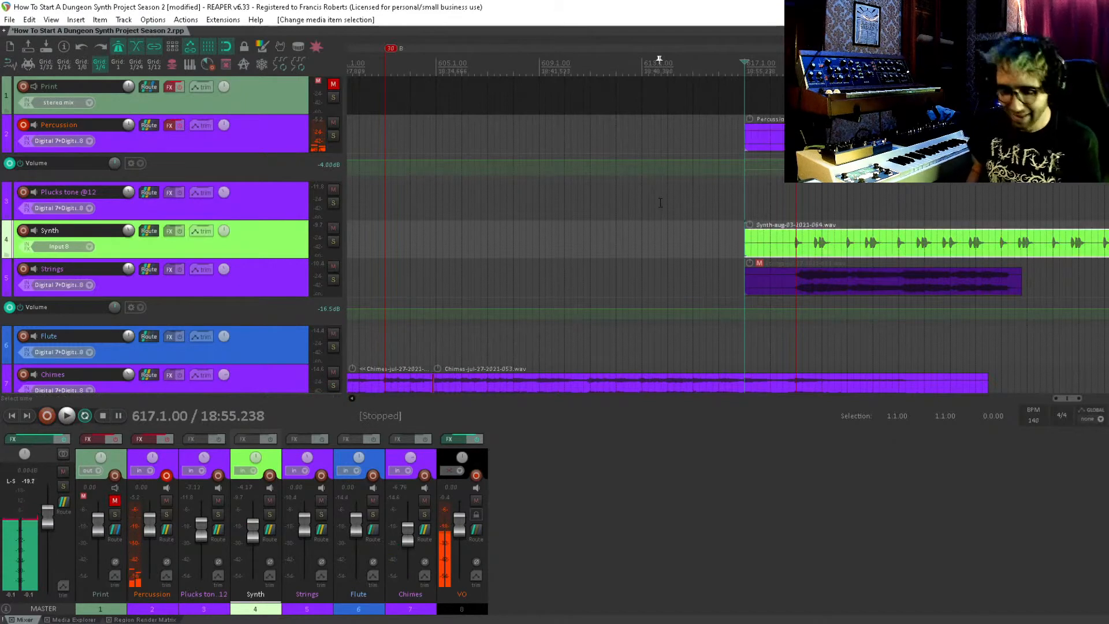
# Record a Percussion take from bar 617 to about bar 636, disarm the Percussion track and save the project.
pyautogui.hotkey('ctrl', 'r')
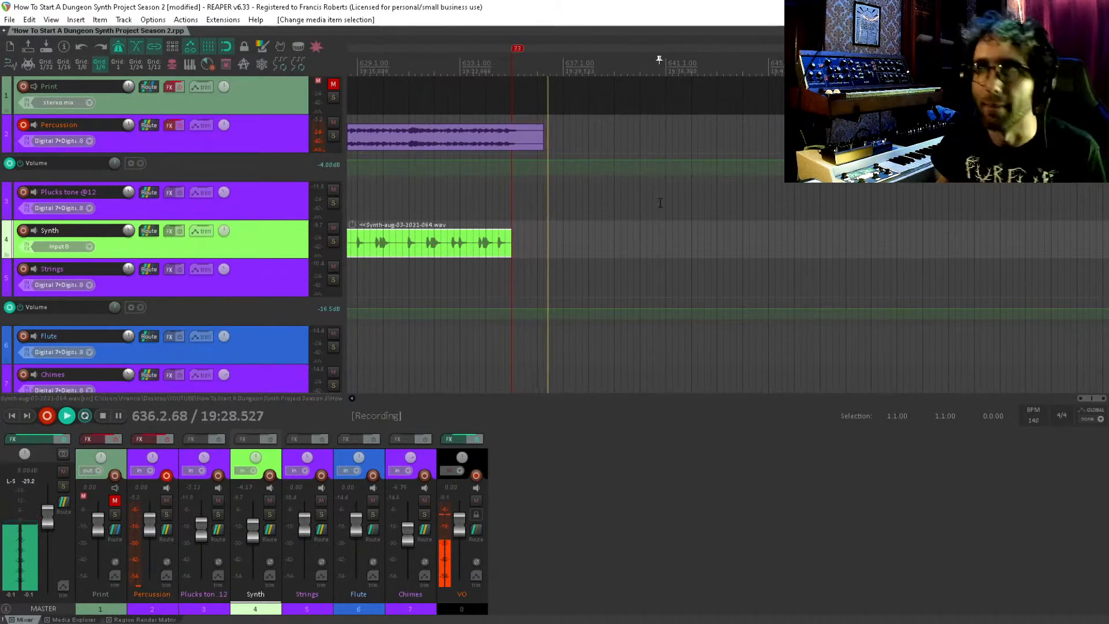
pyautogui.press('space')
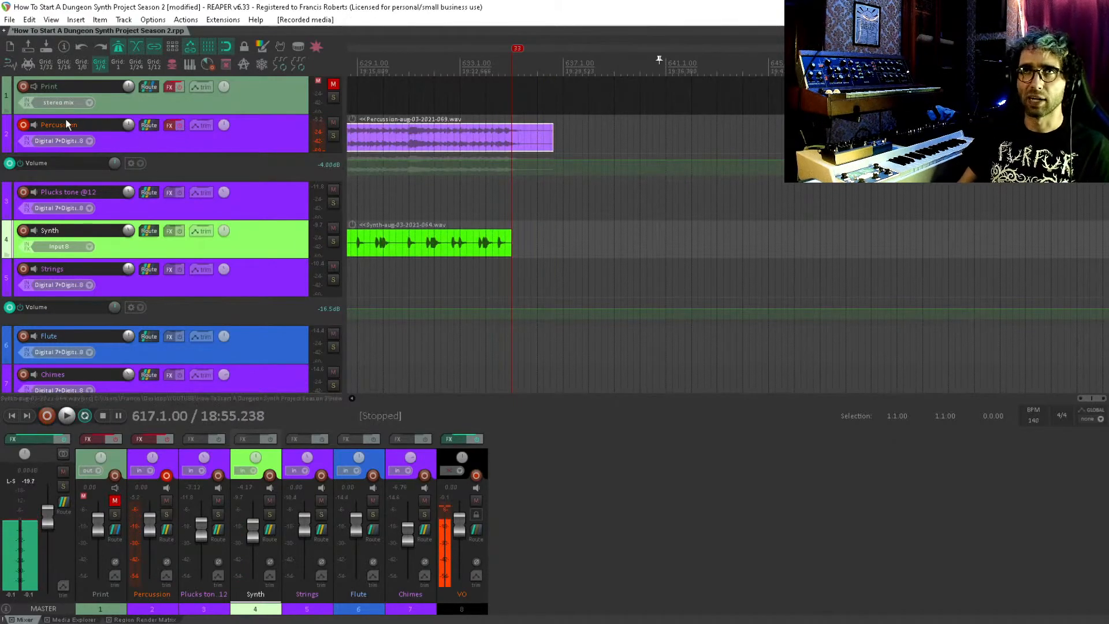
pyautogui.click(24, 125)
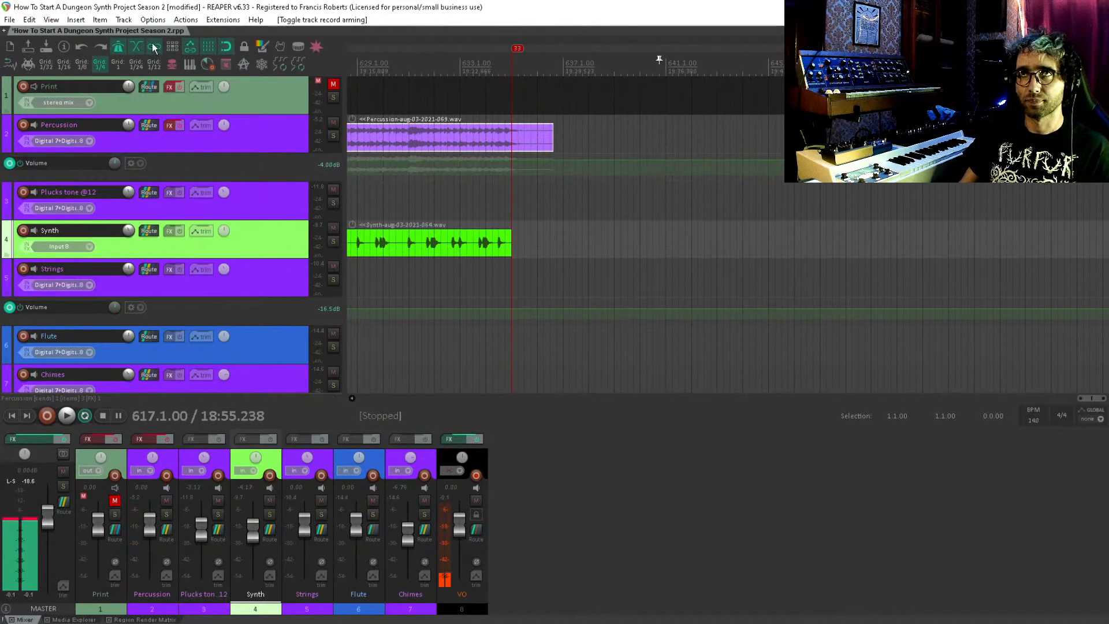
pyautogui.moveTo(653, 210); pyautogui.dragTo(981, 250)
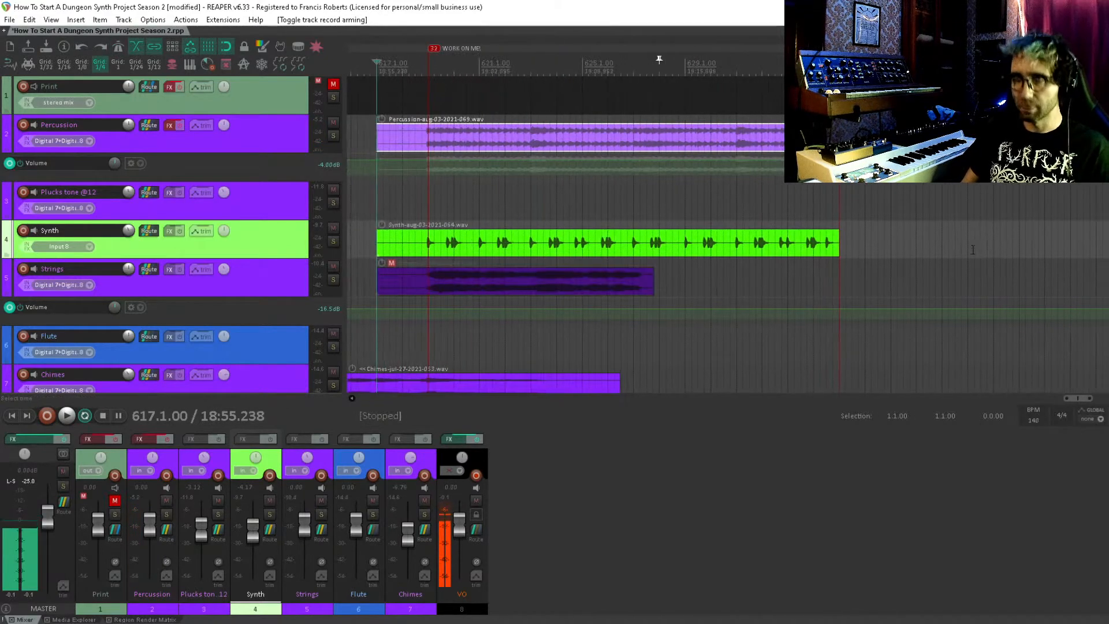
pyautogui.hotkey('ctrl', 's')
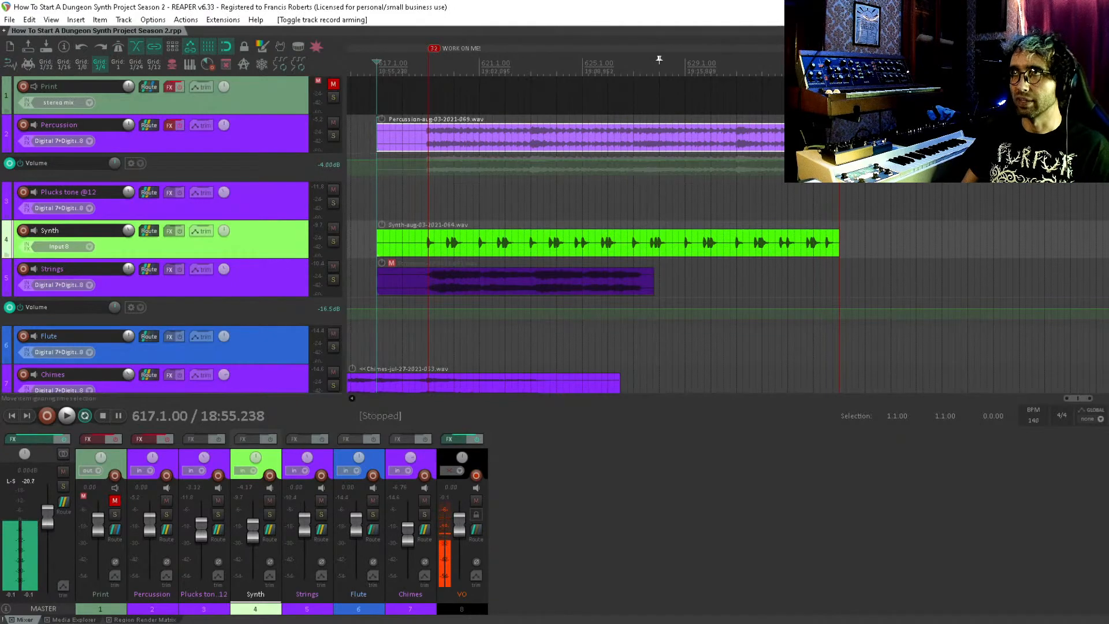
# Split the Percussion item at bar 635, and split both the Percussion and Synth items at bar 619.
pyautogui.click(839, 138)
pyautogui.press('s')
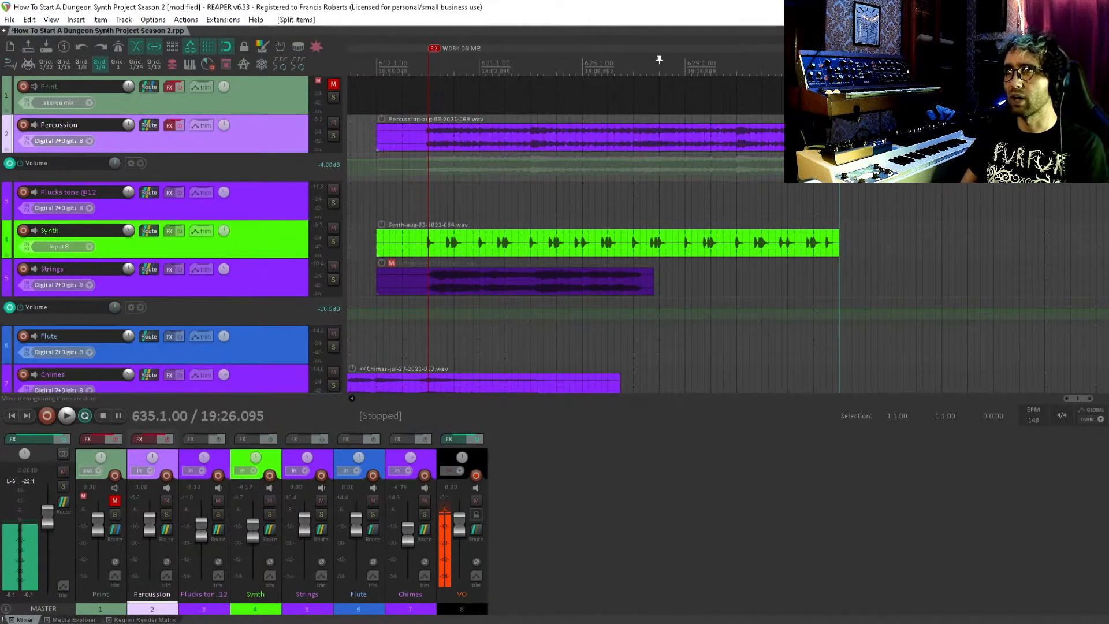
pyautogui.moveTo(462, 216); pyautogui.dragTo(474, 243)
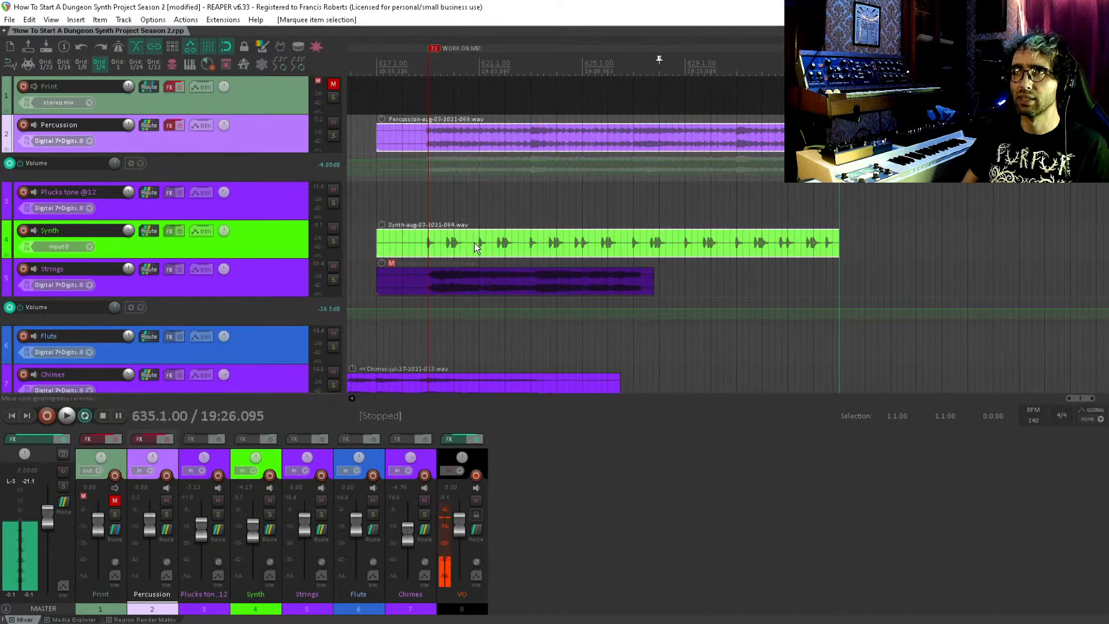
pyautogui.click(427, 139)
pyautogui.moveTo(432, 141); pyautogui.dragTo(506, 244)
pyautogui.press('s')
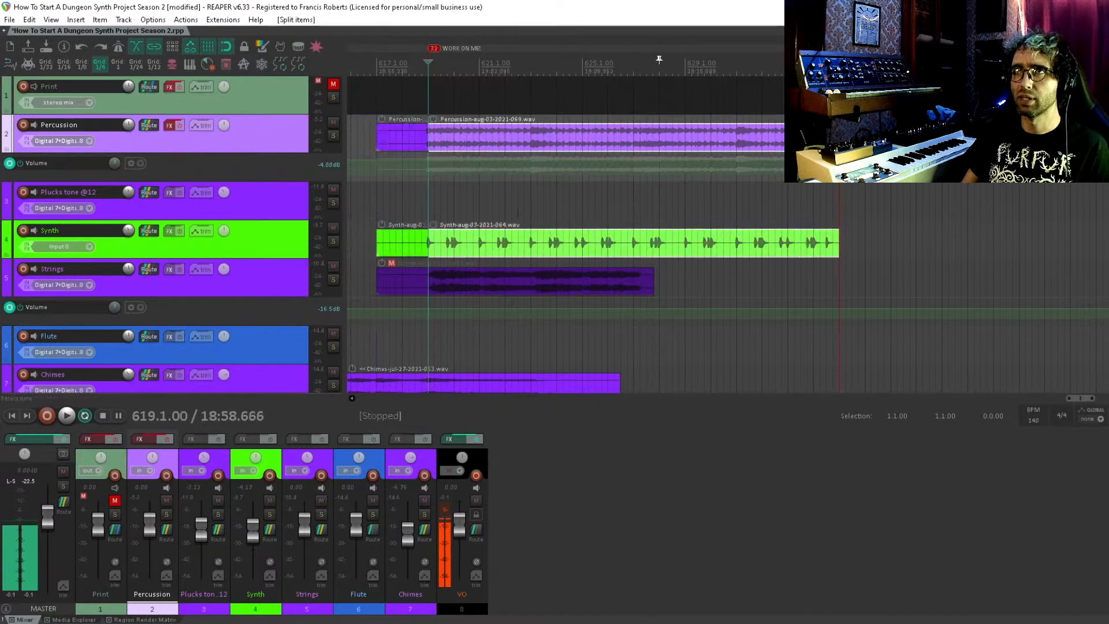
# Duplicate the Percussion and Synth items from bars 619 to 635 three times, filling the arrangement up to bar 683.
pyautogui.hotkey('ctrl', 'd')
pyautogui.hotkey('ctrl', 'd')
pyautogui.hotkey('ctrl', 'd')
pyautogui.scroll(-3, 517, 194)
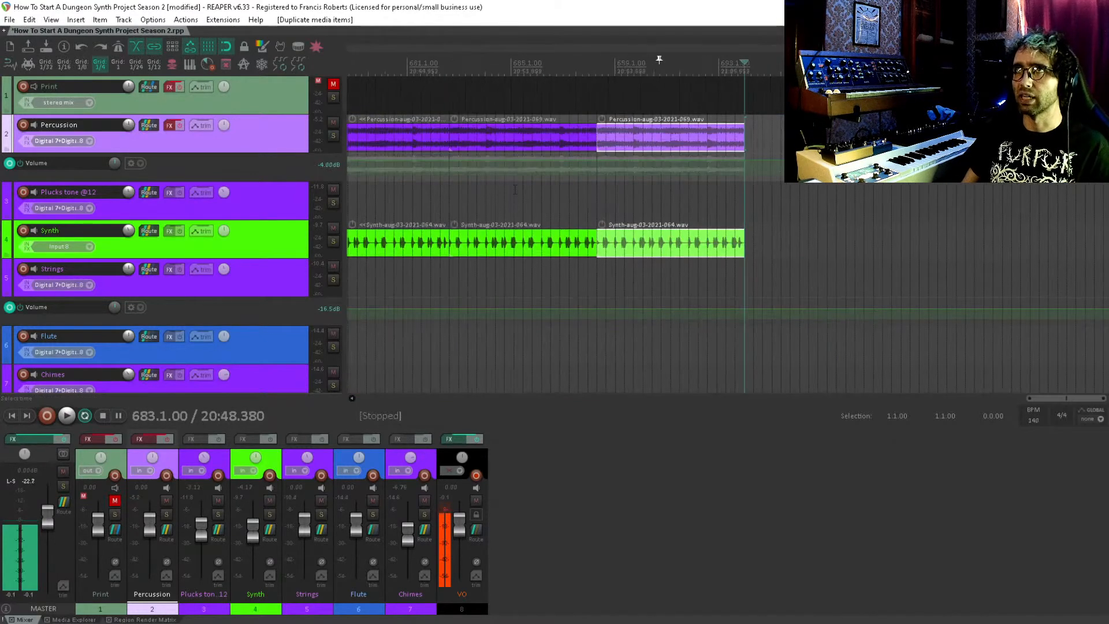
pyautogui.hscroll(-5, 518, 193)
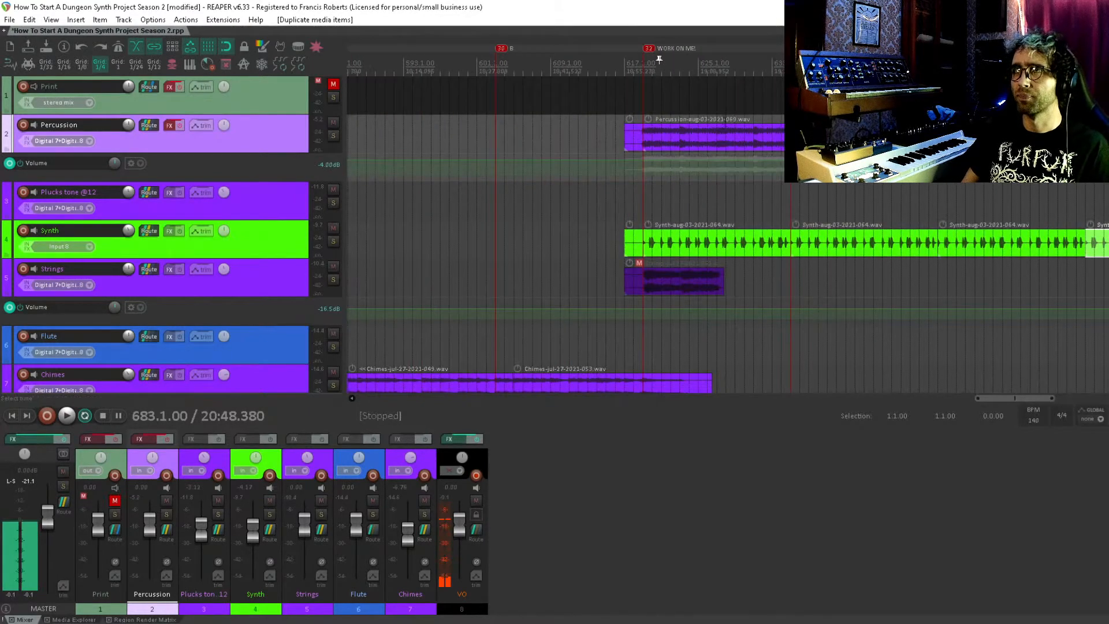
# Extend the edges of all the repeated Percussion and Synth items slightly so that neighbouring copies crossfade at their joins.
pyautogui.hscroll(5, 659, 59)
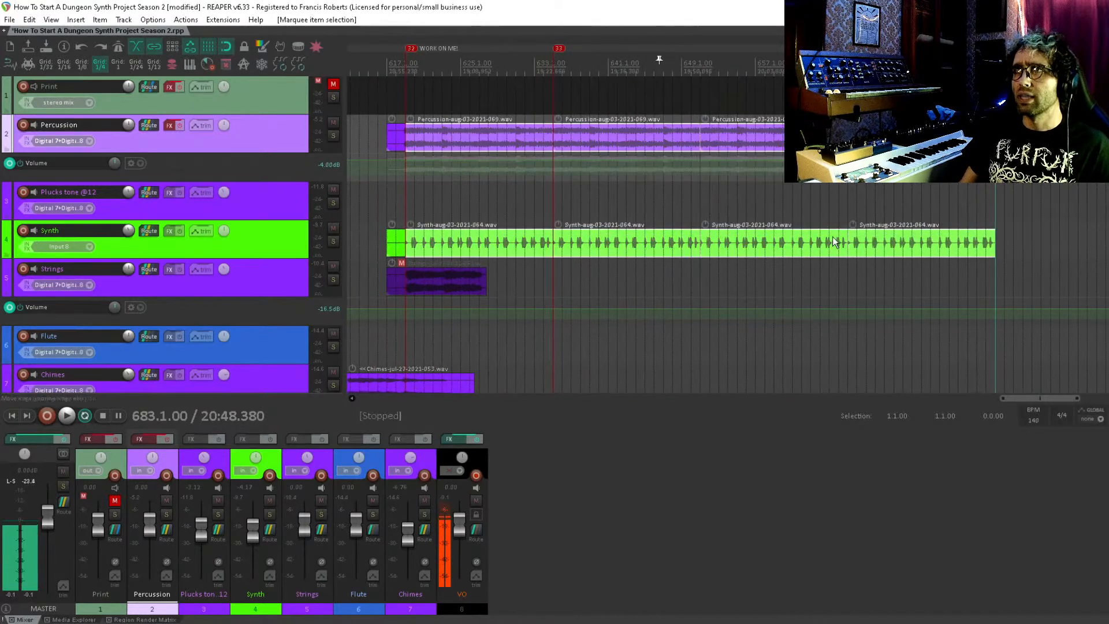
pyautogui.moveTo(991, 242); pyautogui.dragTo(997, 244)
pyautogui.scroll(5, 998, 243)
pyautogui.moveTo(728, 237); pyautogui.dragTo(1097, 197)
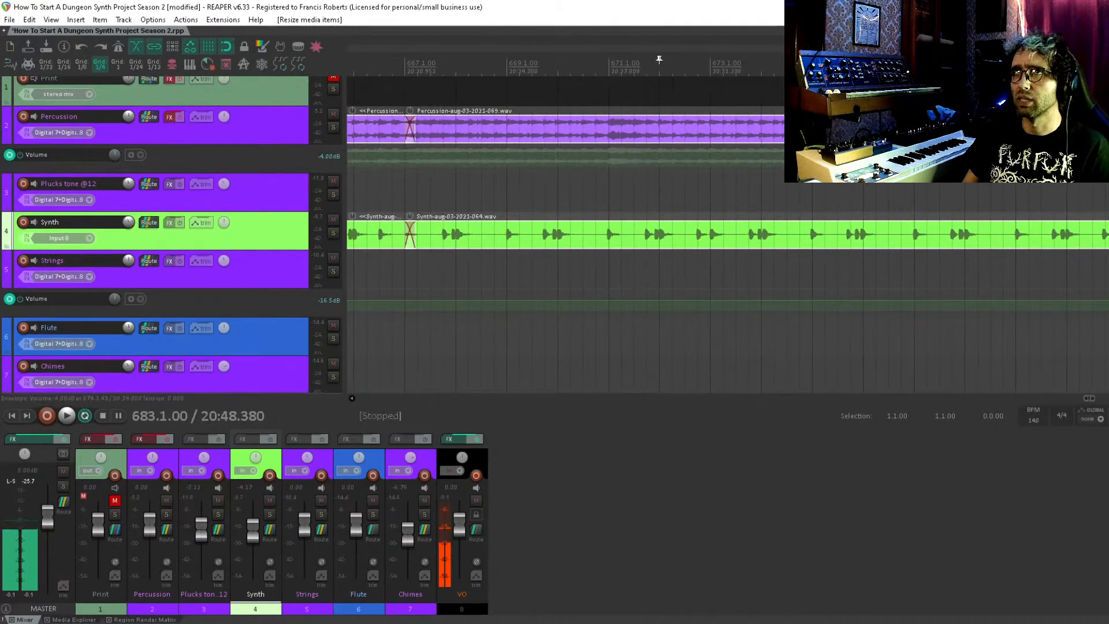
pyautogui.moveTo(803, 165); pyautogui.dragTo(711, 136)
pyautogui.scroll(-2, 762, 174)
pyautogui.moveTo(751, 208); pyautogui.dragTo(747, 208)
pyautogui.moveTo(405, 225); pyautogui.dragTo(866, 201)
pyautogui.moveTo(433, 190); pyautogui.dragTo(923, 248)
pyautogui.moveTo(604, 240); pyautogui.dragTo(920, 240)
pyautogui.moveTo(480, 240); pyautogui.dragTo(922, 240)
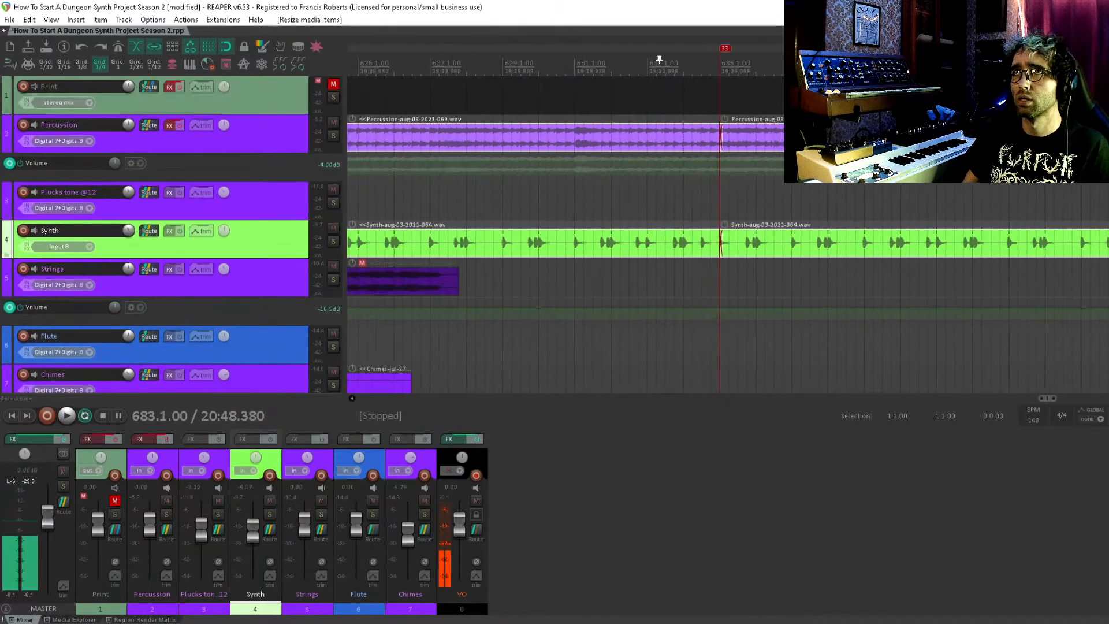
# Play back the join at bar 635, starting from beat 4 of bar 634.
pyautogui.click(710, 192)
pyautogui.press('space')
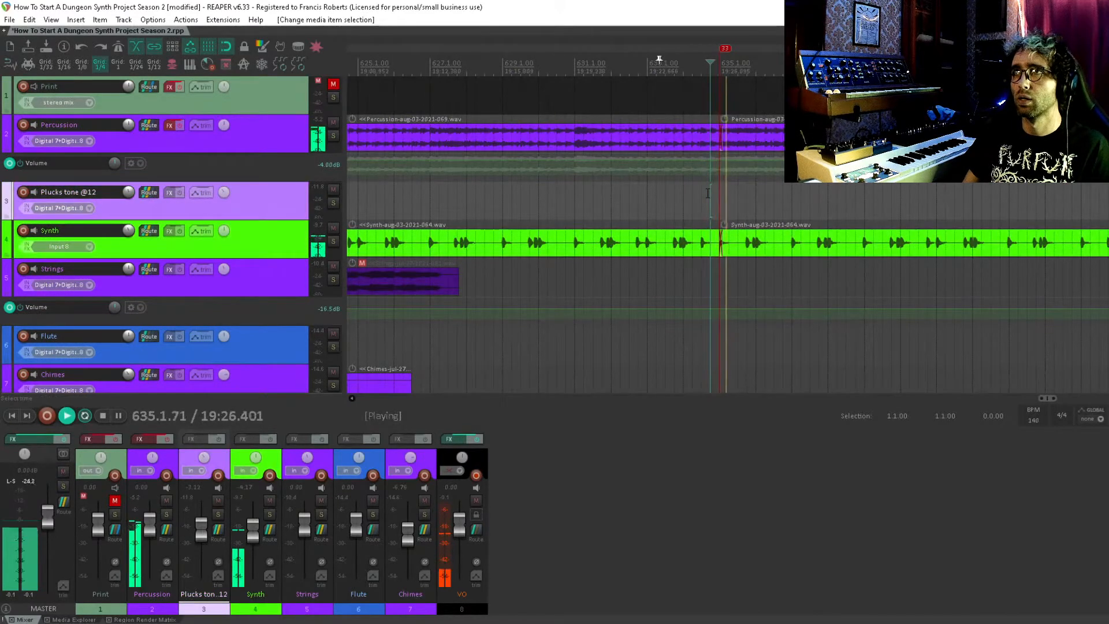
pyautogui.press('space')
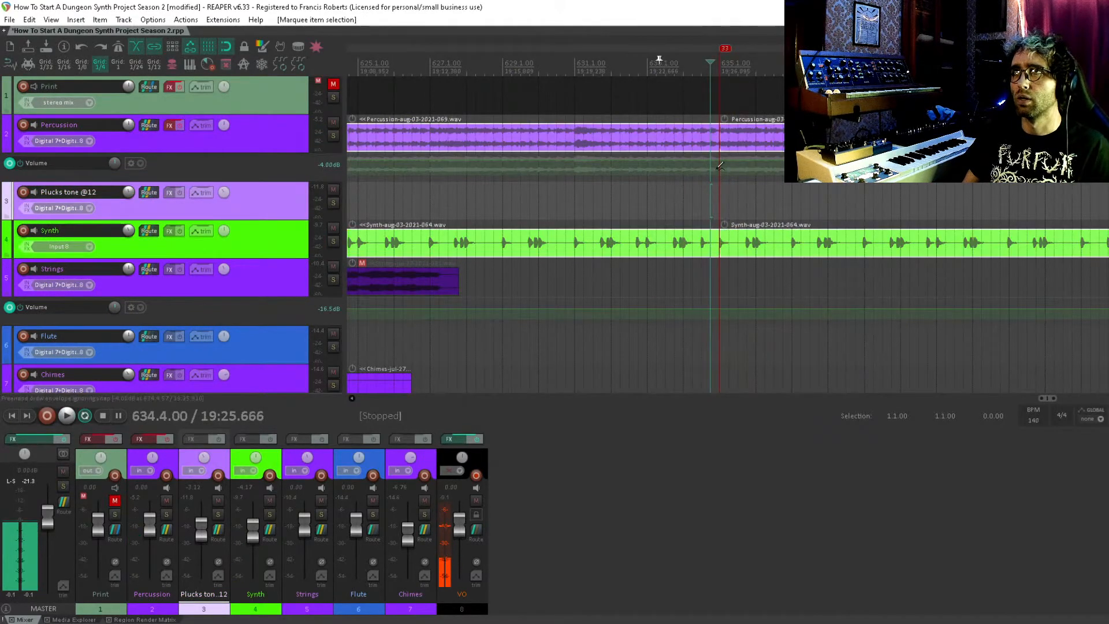
# Readjust the item edges at the bar 635 join, return the edit cursor to bar 617 and save the project.
pyautogui.scroll(5, 723, 139)
pyautogui.moveTo(815, 139); pyautogui.dragTo(809, 138)
pyautogui.scroll(-5, 733, 139)
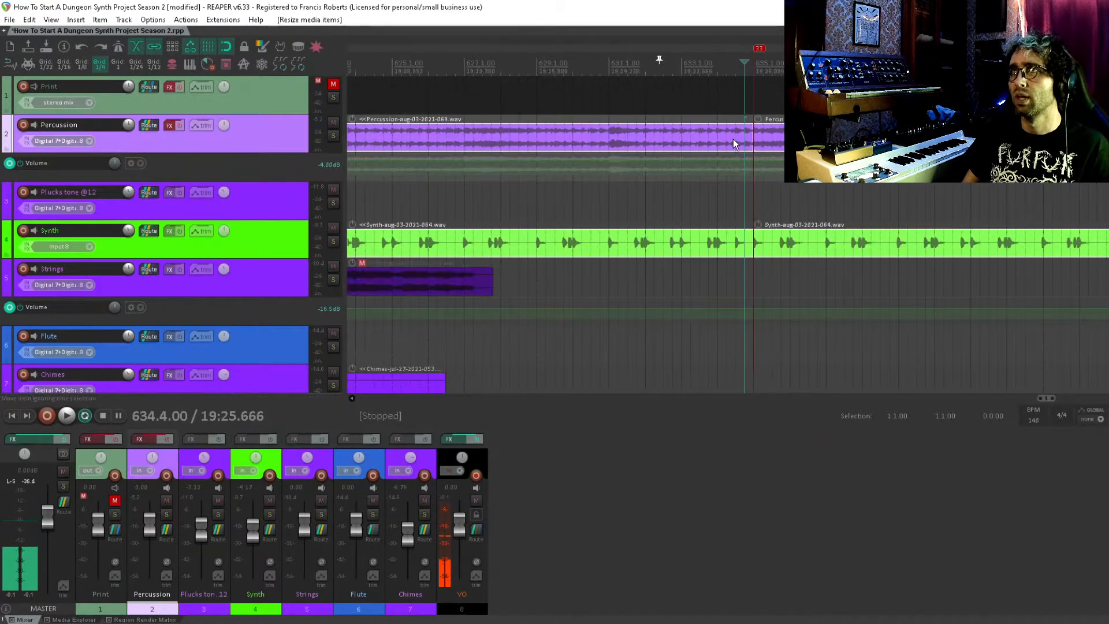
pyautogui.scroll(-5, 733, 139)
pyautogui.click(631, 196)
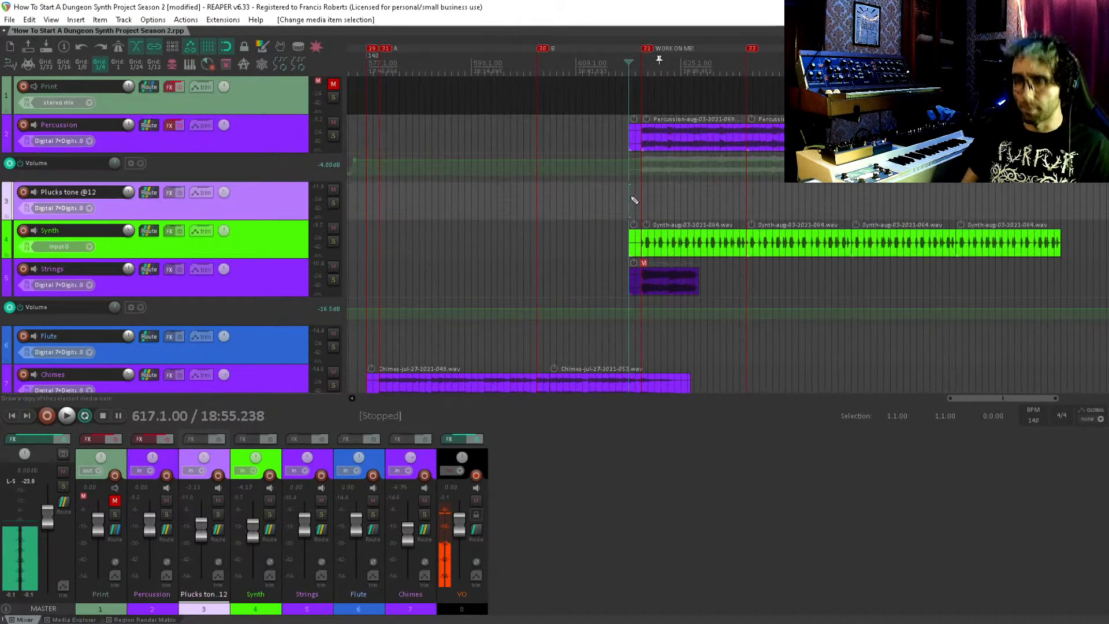
pyautogui.hotkey('ctrl', 's')
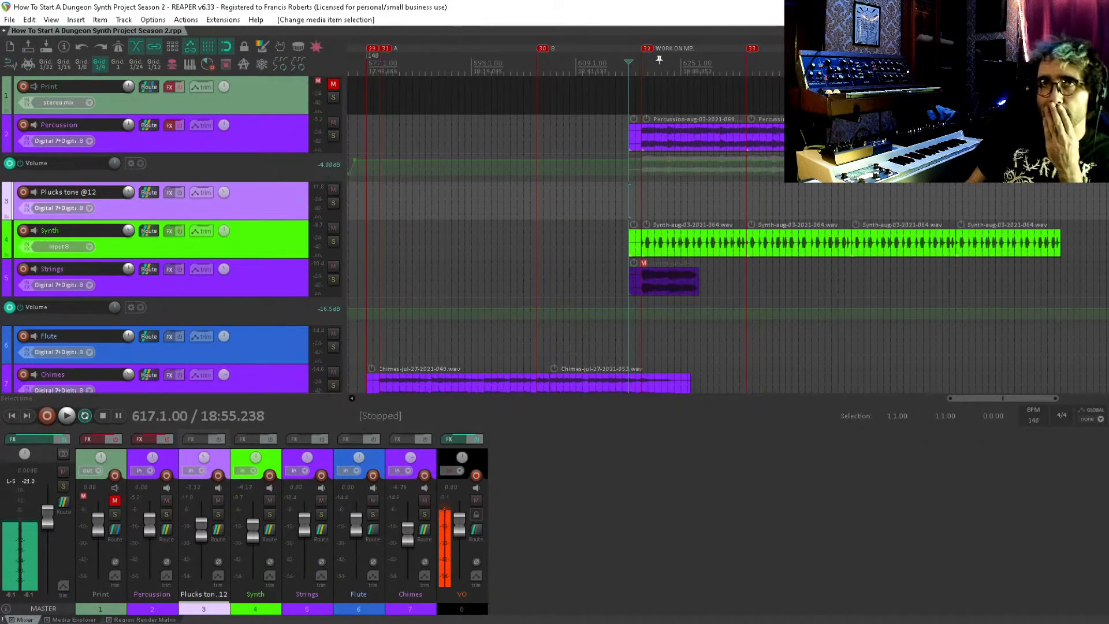
# Unmute the Strings item in the WORK ON ME section and play the arrangement from bar 617.
pyautogui.click(643, 263)
pyautogui.click(625, 280)
pyautogui.click(625, 281)
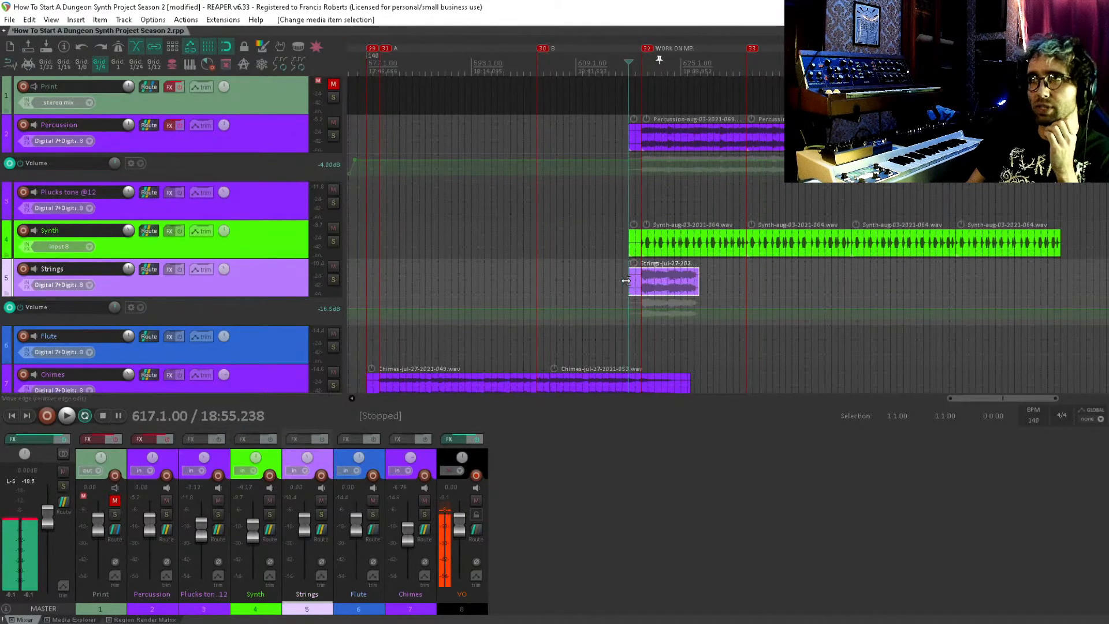
pyautogui.press('space')
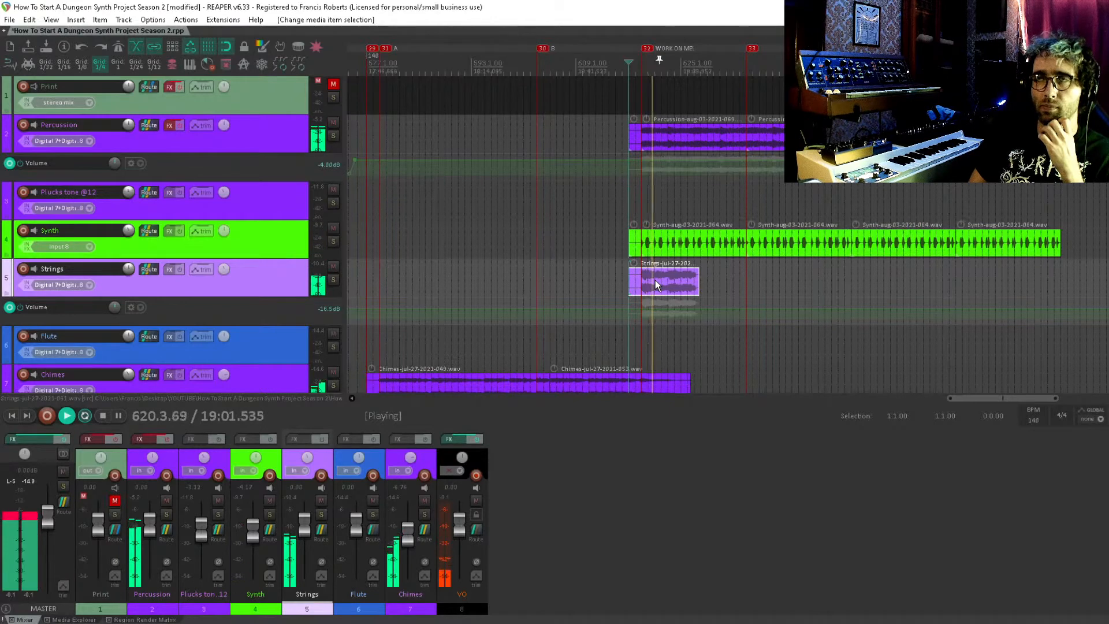
pyautogui.press('space')
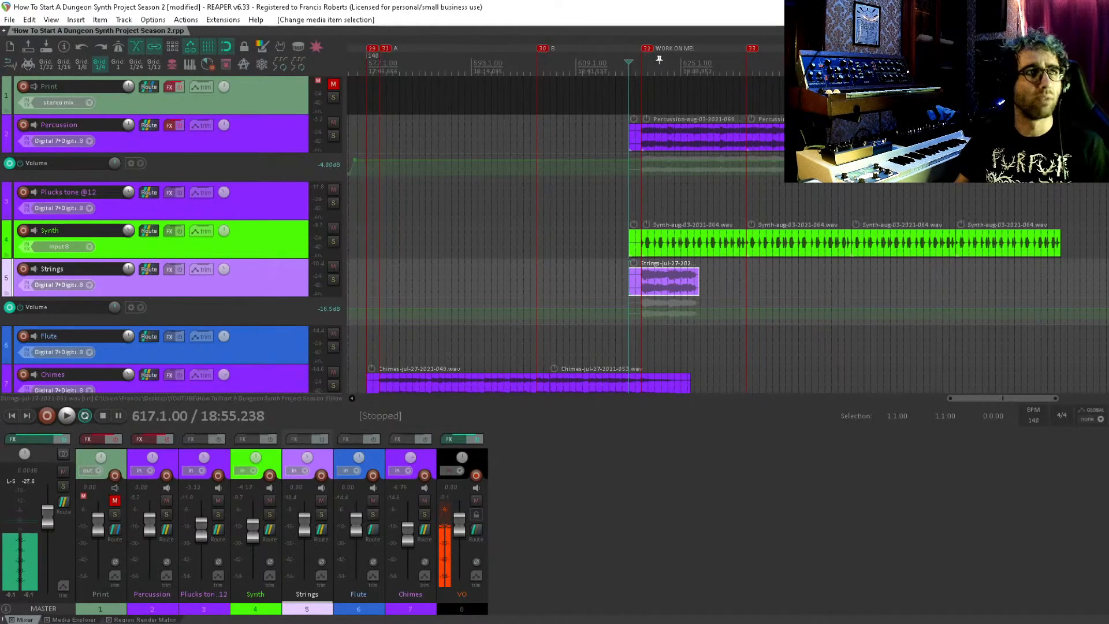
# Switch to the browser and examine the Akai MPK Mini MK3 overview page and its product images.
pyautogui.hotkey('alt', 'Tab')
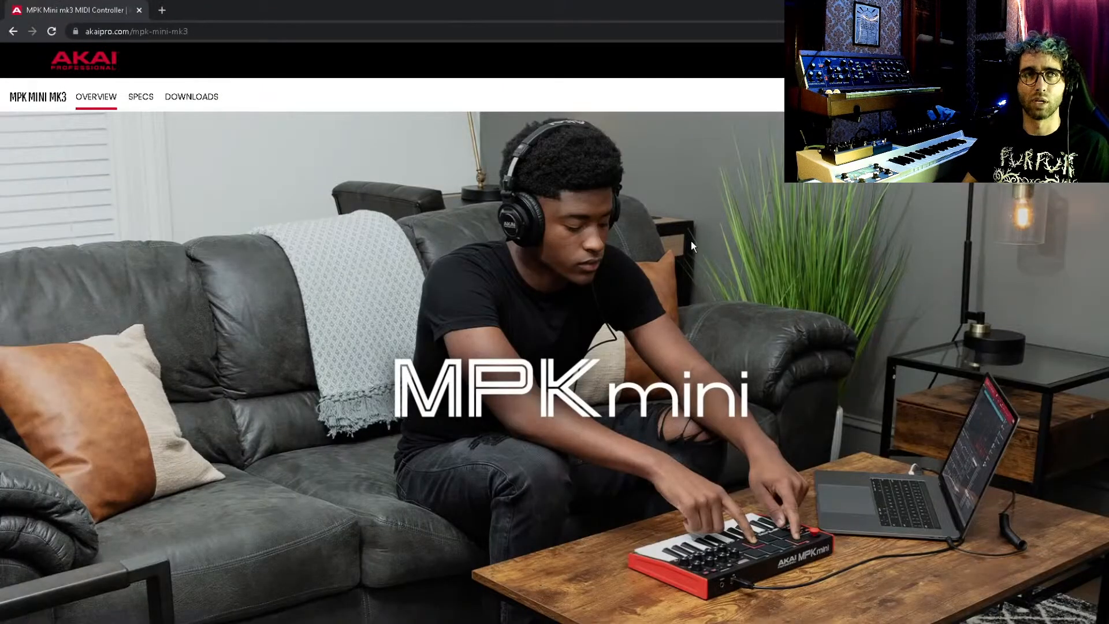
pyautogui.scroll(-4, 823, 324)
pyautogui.scroll(2, 841, 321)
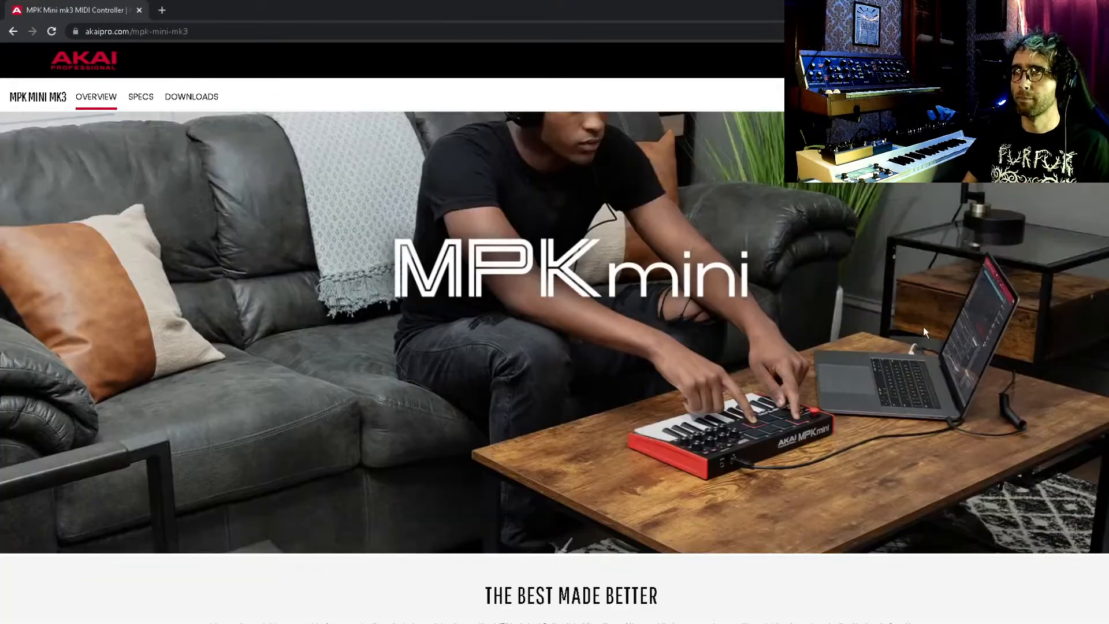
pyautogui.scroll(-6, 865, 418)
pyautogui.scroll(-3, 813, 442)
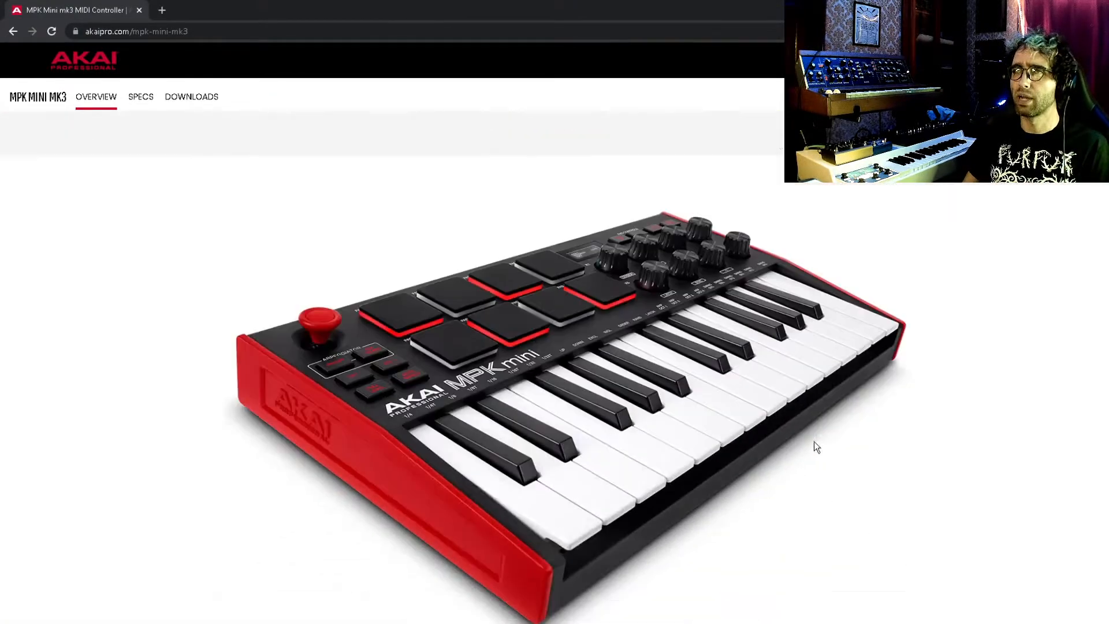
pyautogui.scroll(-1, 830, 443)
pyautogui.scroll(1, 829, 444)
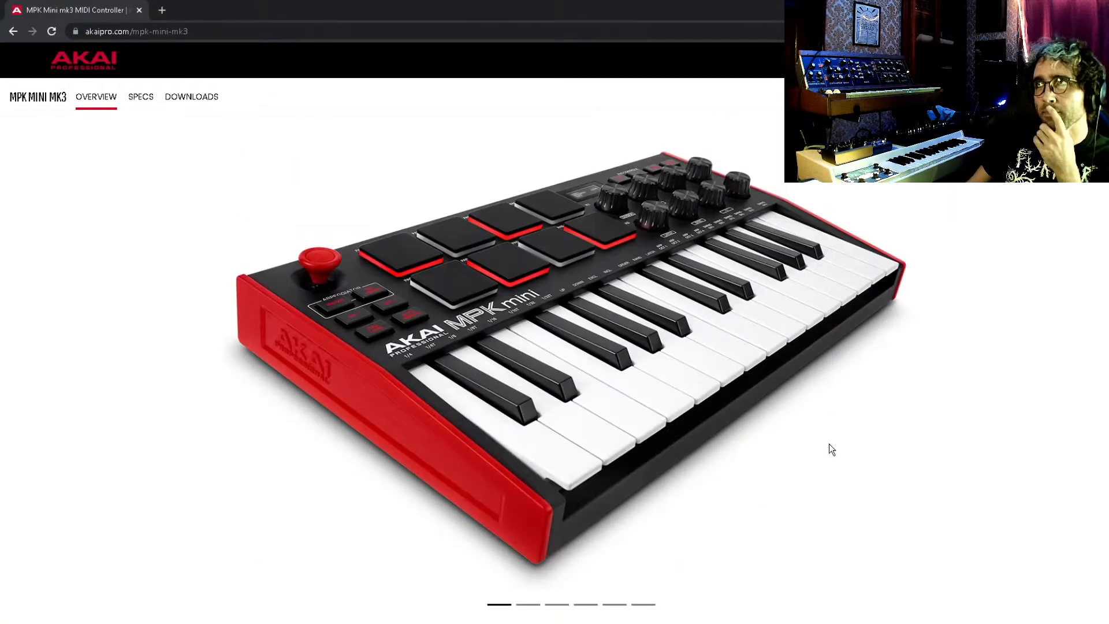
pyautogui.scroll(-4, 830, 442)
pyautogui.scroll(4, 830, 442)
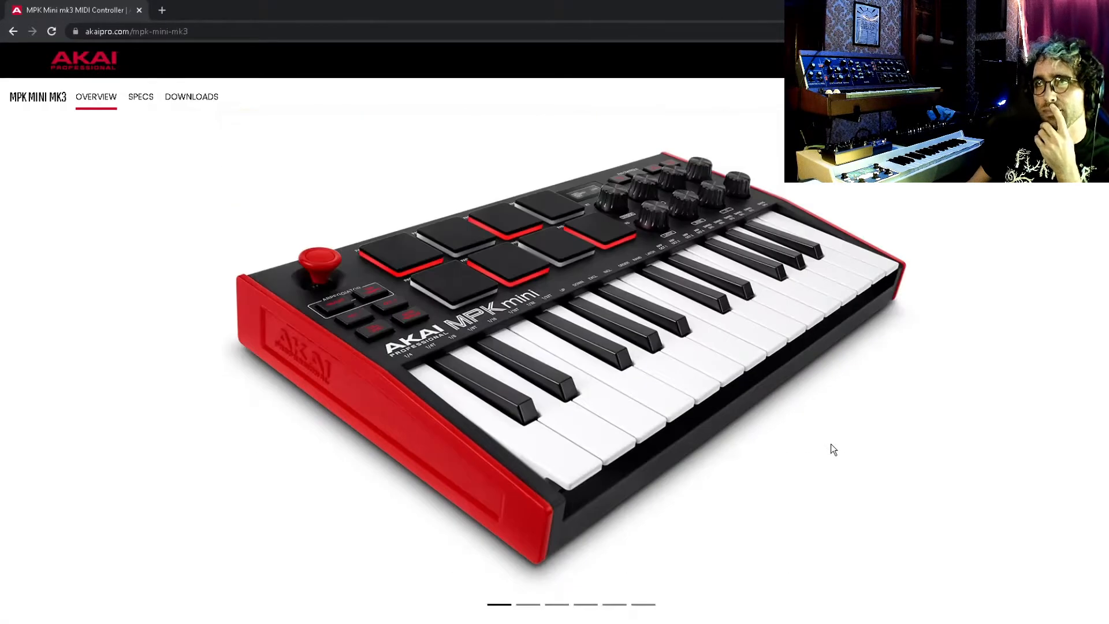
pyautogui.scroll(1, 831, 443)
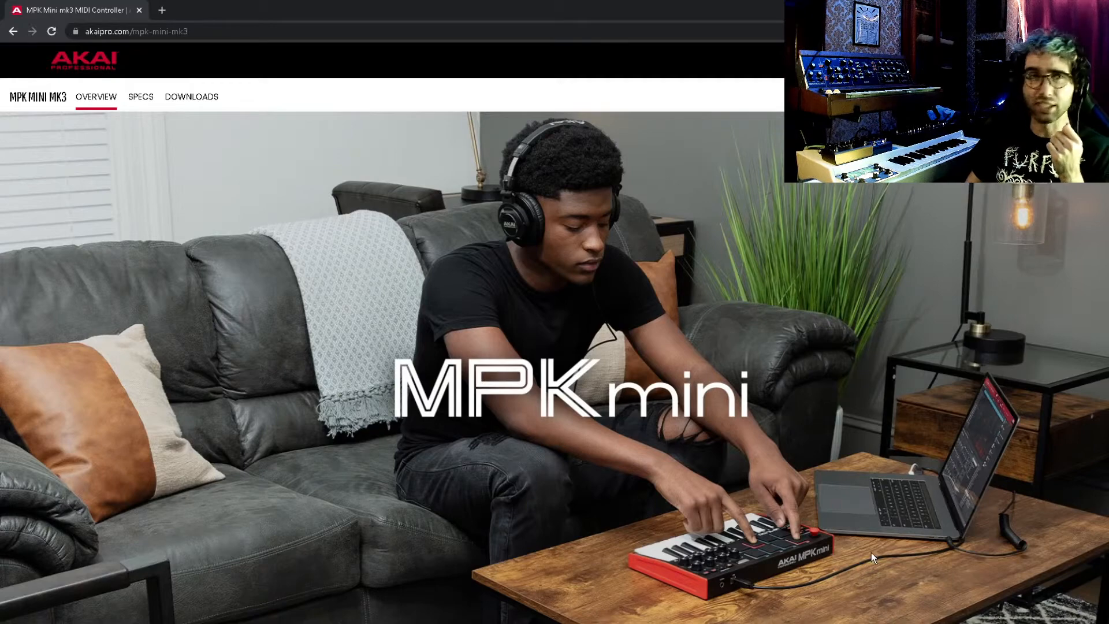
pyautogui.scroll(-1, 807, 573)
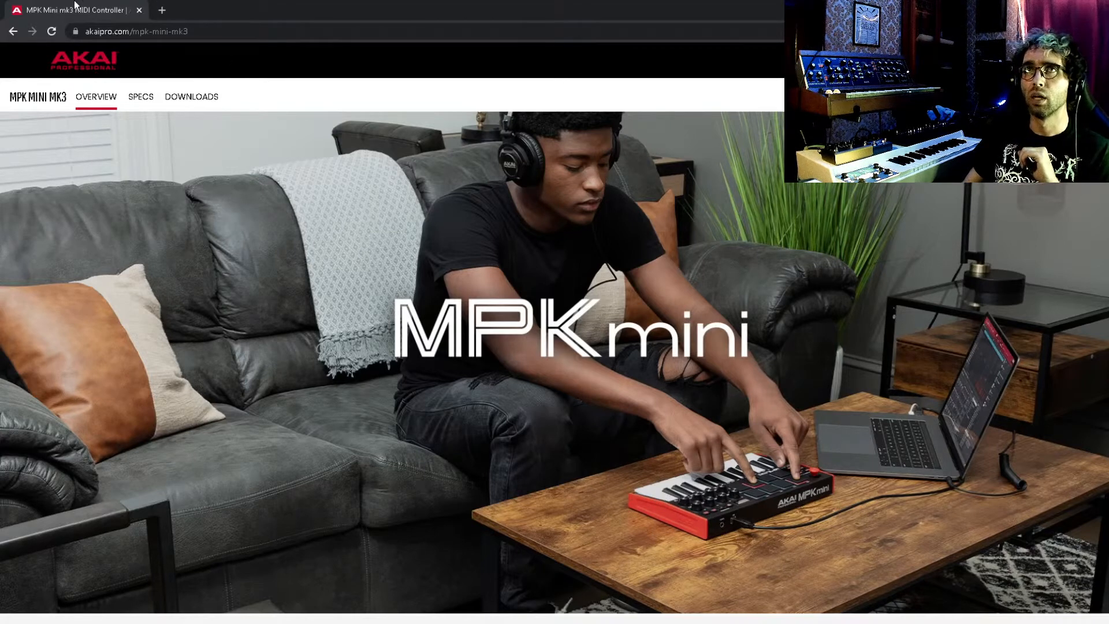
pyautogui.click(140, 10)
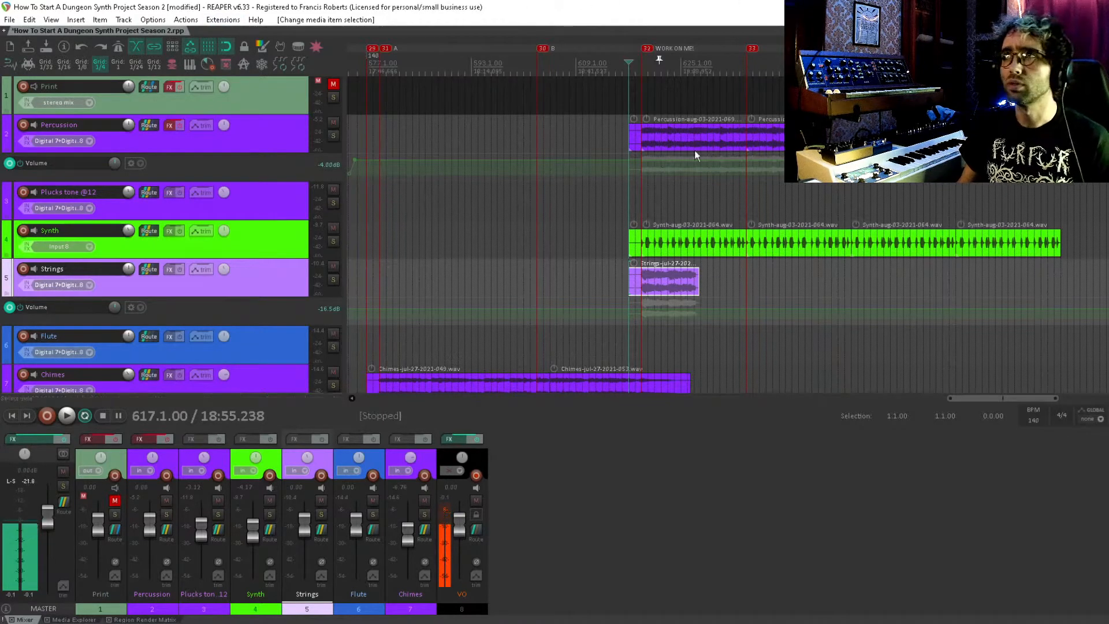
pyautogui.click(633, 201)
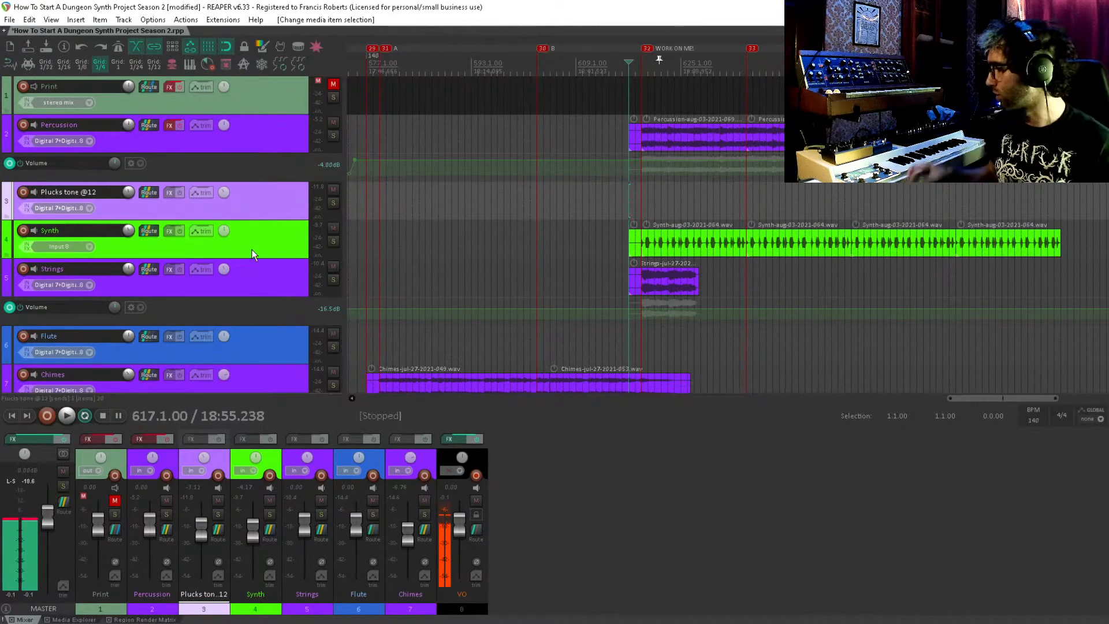
pyautogui.click(23, 193)
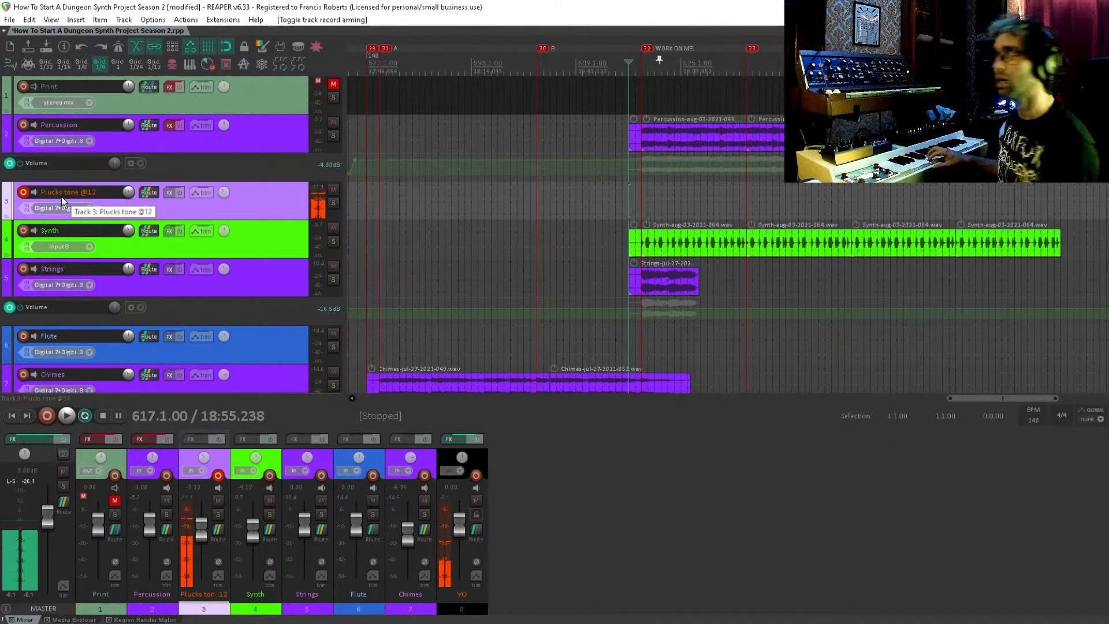
pyautogui.press('space')
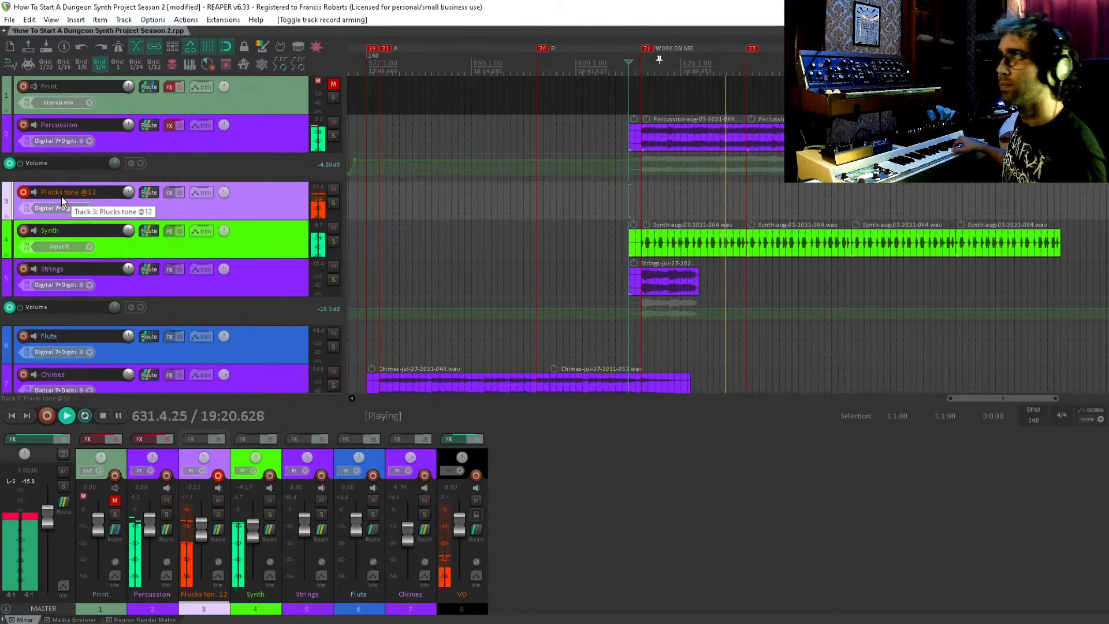
pyautogui.press('space')
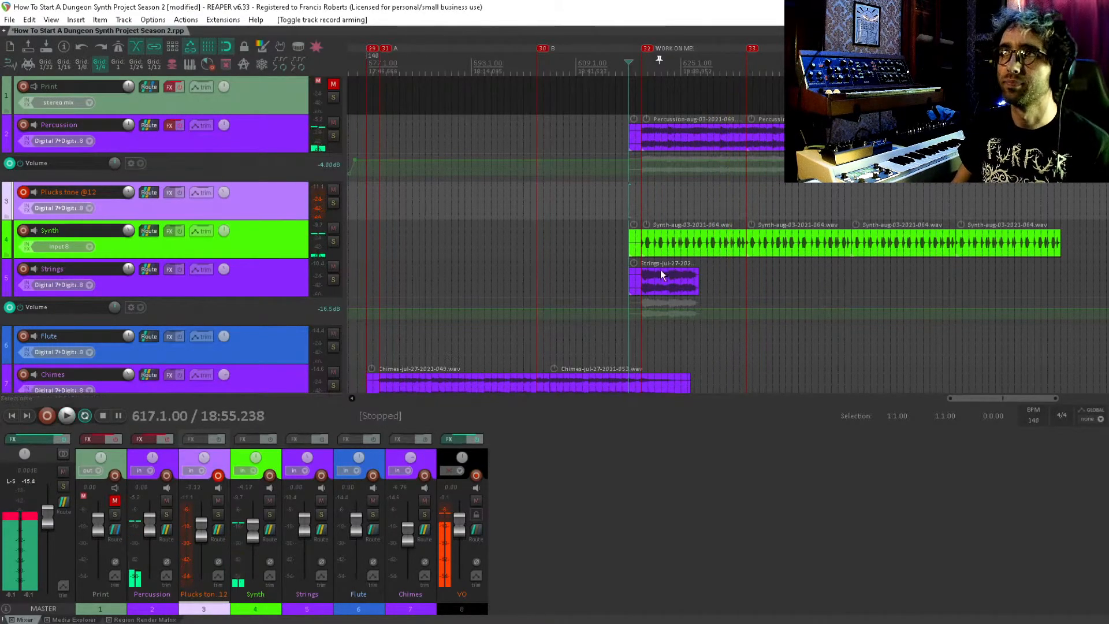
# Lower the Percussion and Synth items in the WORK ON ME section to -5.12 dB and play briefly from bar 617.
pyautogui.scroll(-4, 788, 271)
pyautogui.moveTo(862, 237); pyautogui.dragTo(753, 393)
pyautogui.press('space')
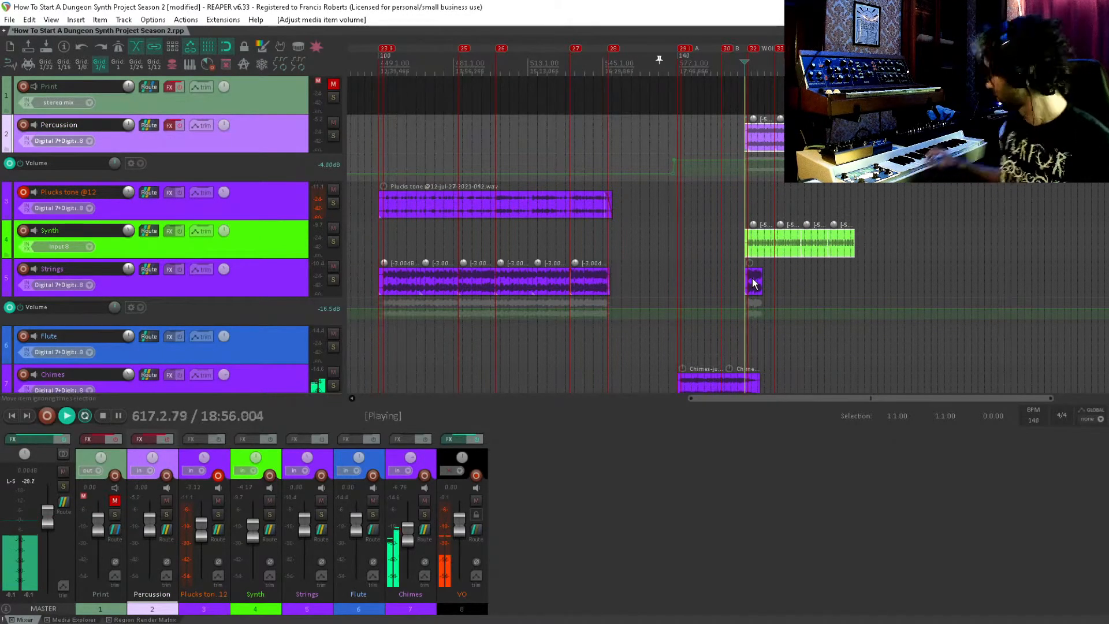
pyautogui.scroll(5, 754, 283)
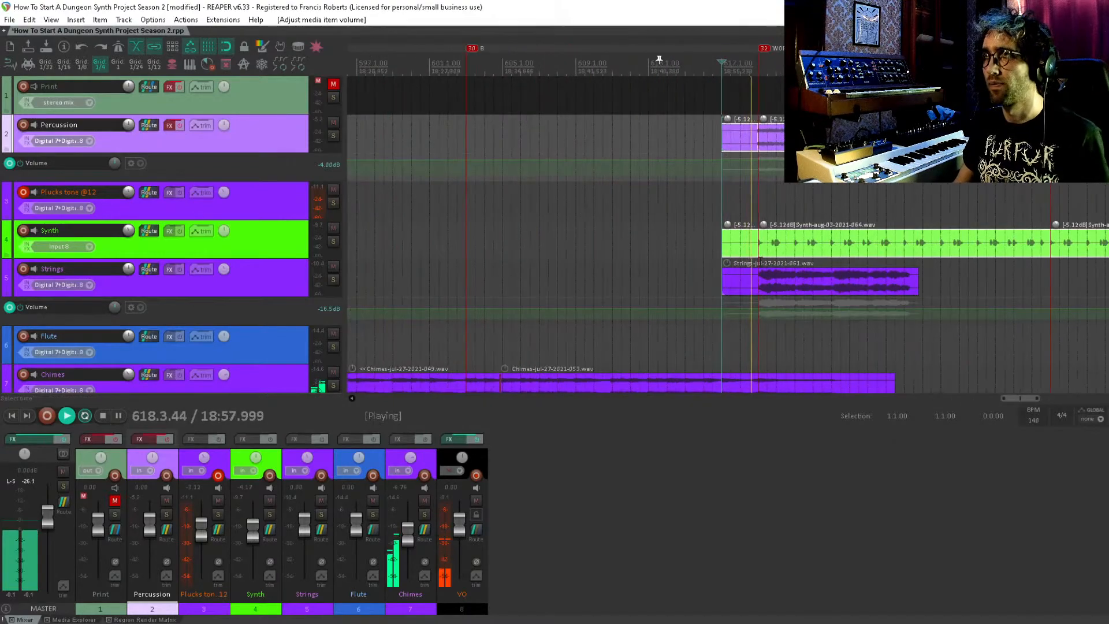
pyautogui.press('space')
# Delete the Strings item that starts at bar 617 and save the project.
pyautogui.click(769, 278)
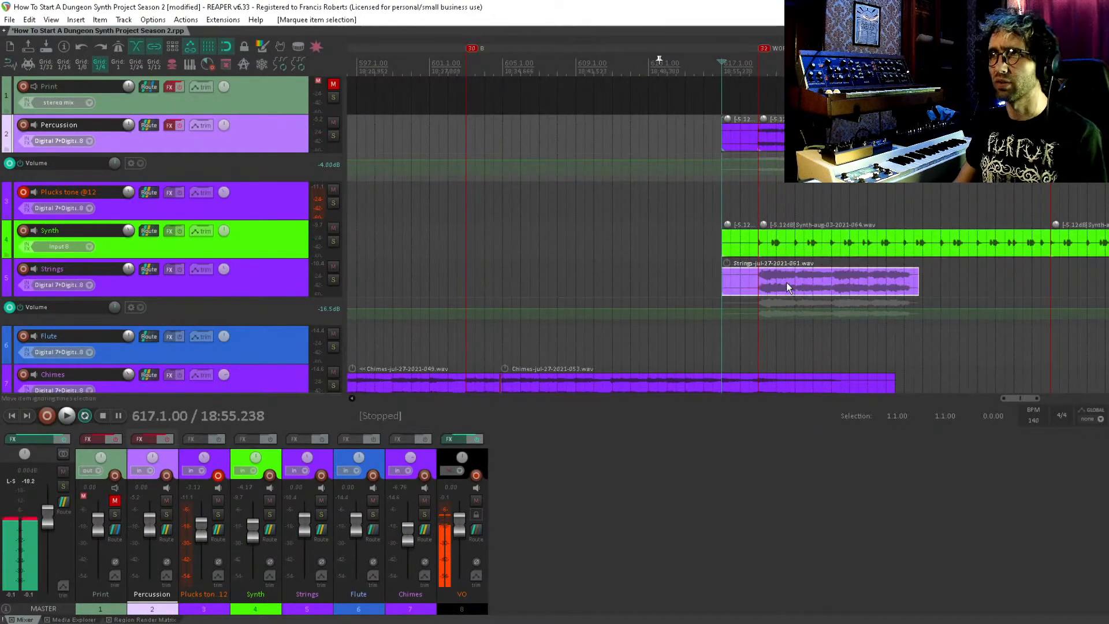
pyautogui.press('Delete')
pyautogui.click(756, 272)
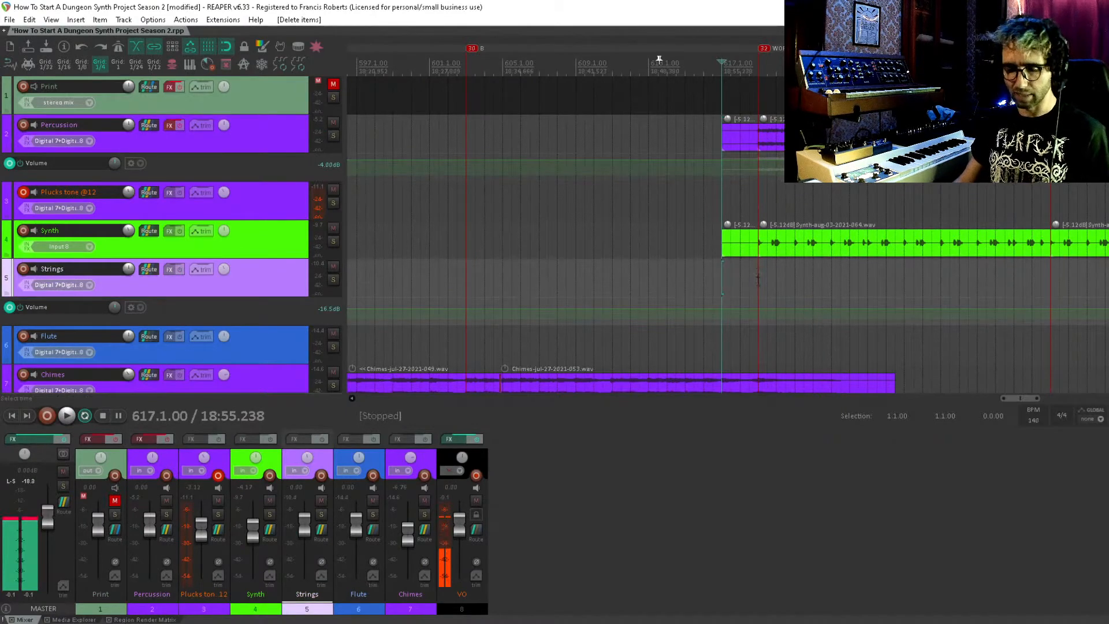
pyautogui.hotkey('ctrl', 's')
# Rehearse the Plucks part over playback from bar 619.
pyautogui.click(756, 275)
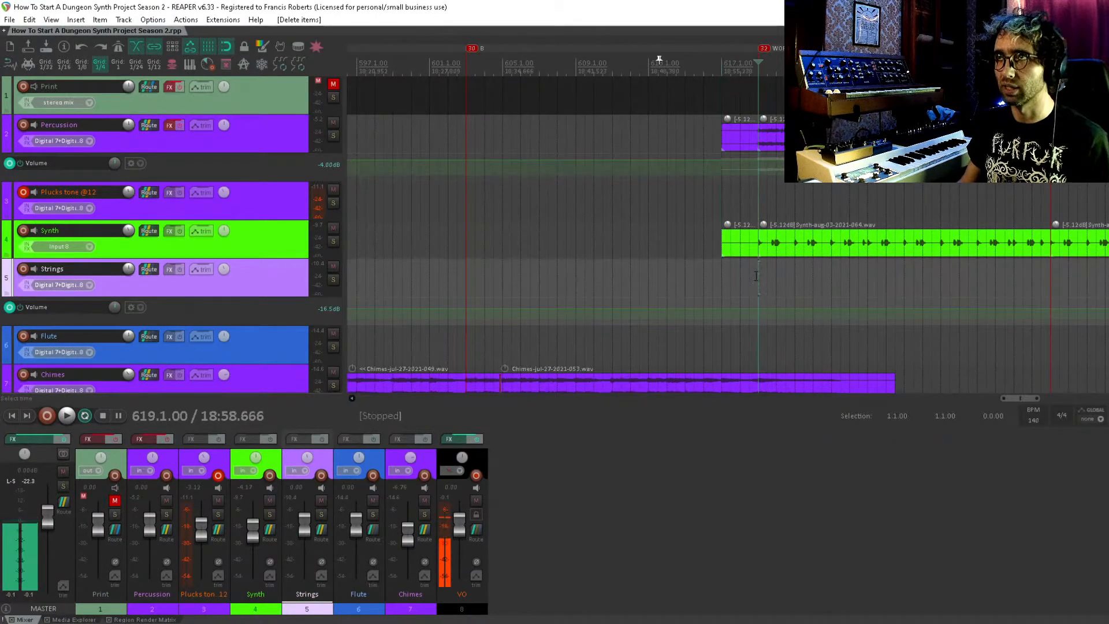
pyautogui.press('space')
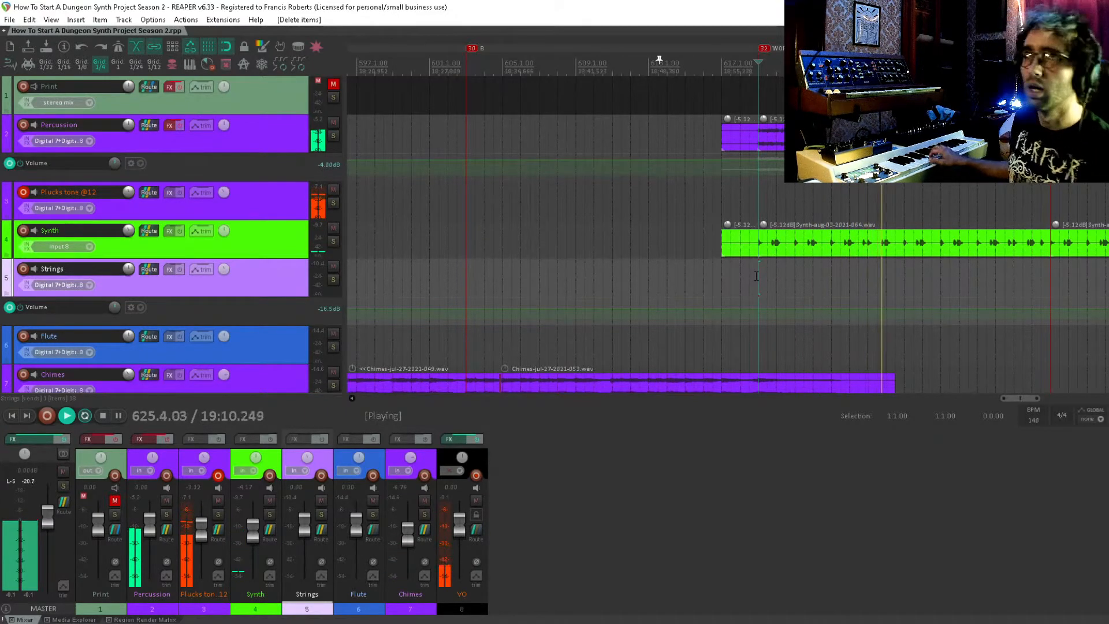
pyautogui.press('space')
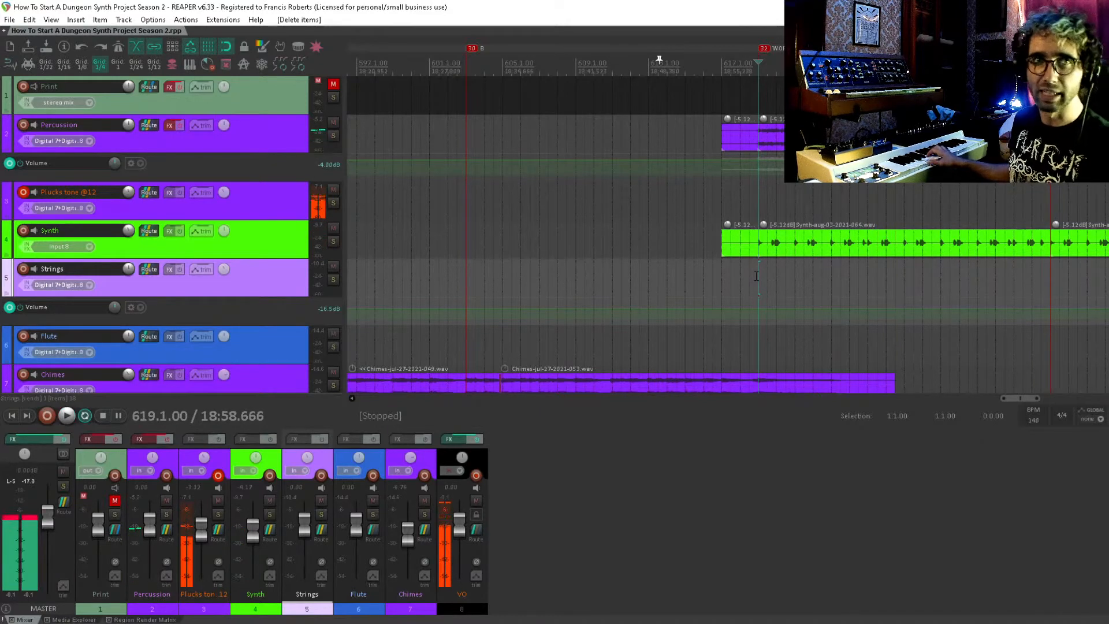
pyautogui.click(727, 197)
pyautogui.hscroll(5, 608, 247)
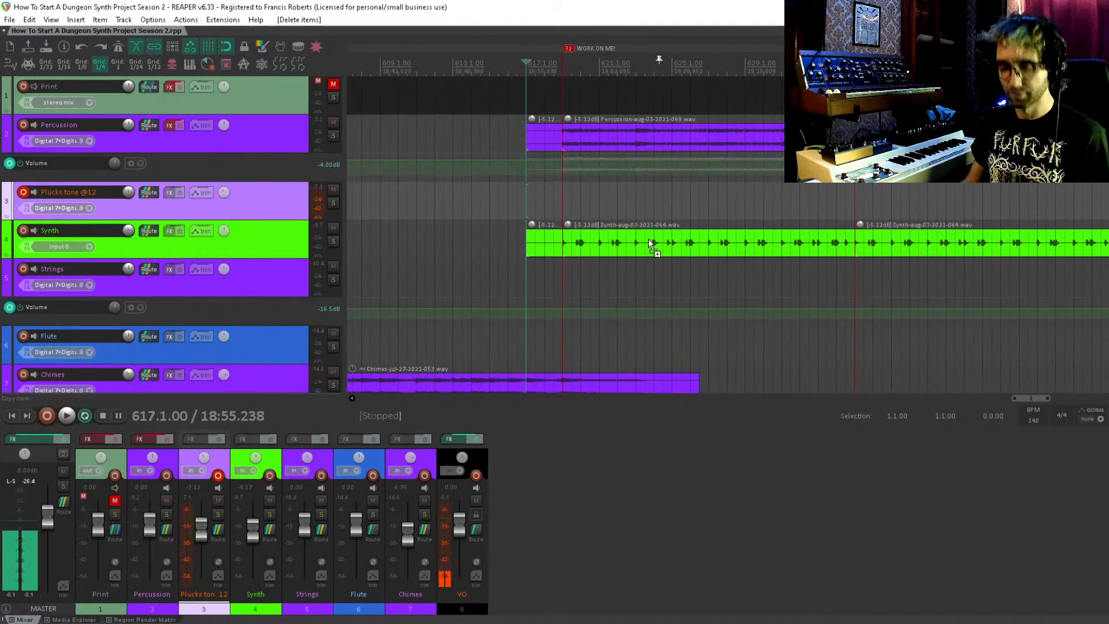
pyautogui.hotkey('ctrl', 'r')
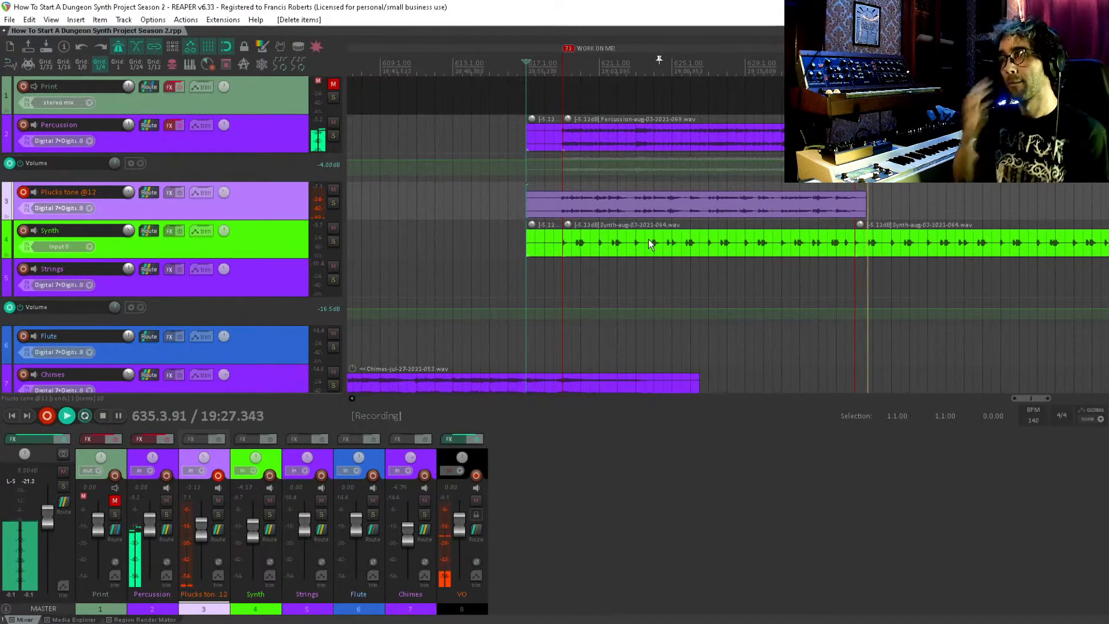
pyautogui.press('space')
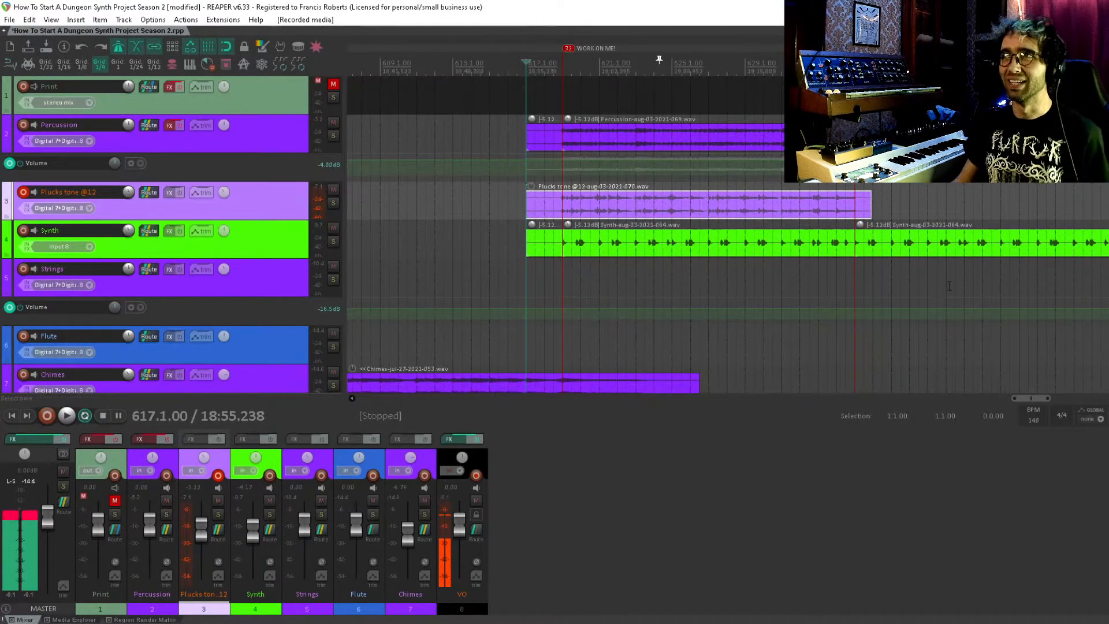
# Split the new Plucks recording at bar 635 and delete the excess after it.
pyautogui.click(853, 202)
pyautogui.press('s')
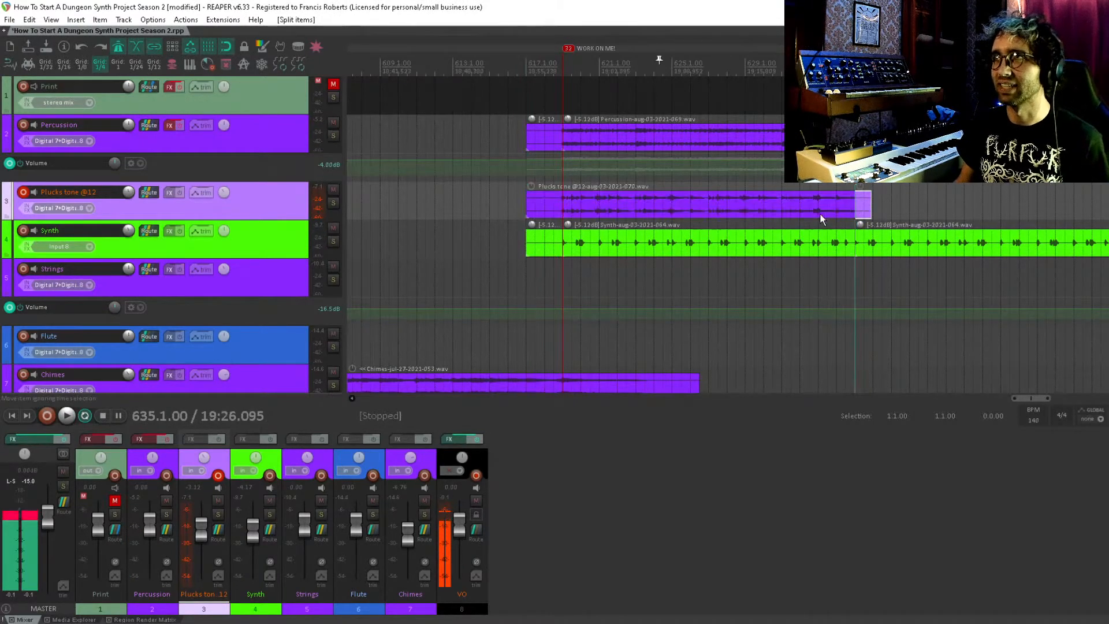
pyautogui.press('Delete')
# Split the Plucks item at bar 619 and duplicate the section after the split three times, filling the track up to bar 683.
pyautogui.click(565, 197)
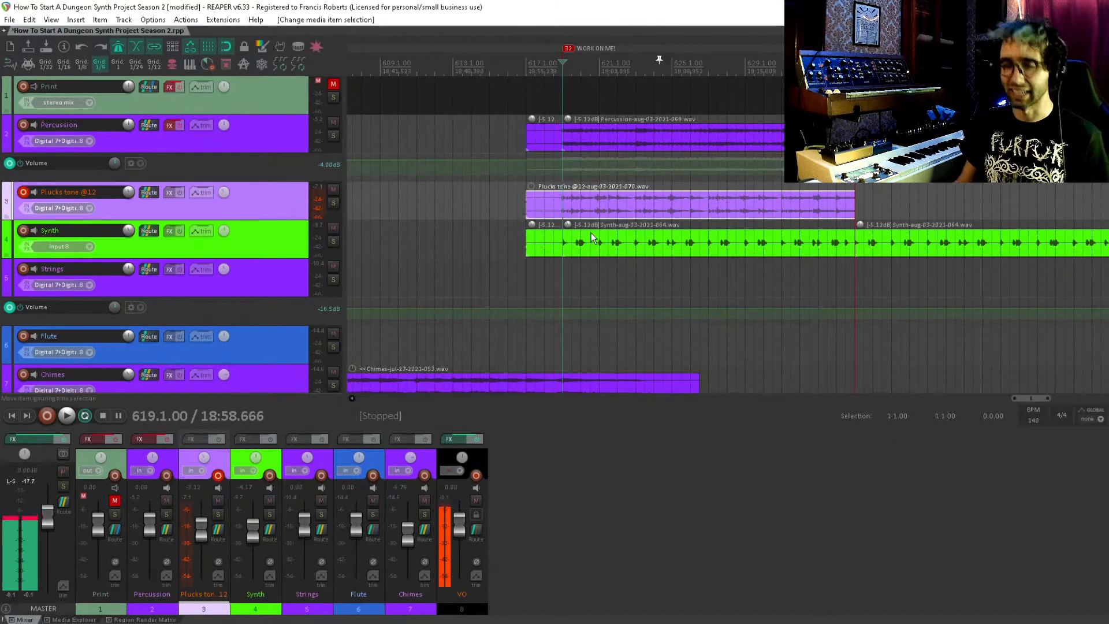
pyautogui.press('s')
pyautogui.hotkey('ctrl', 'd')
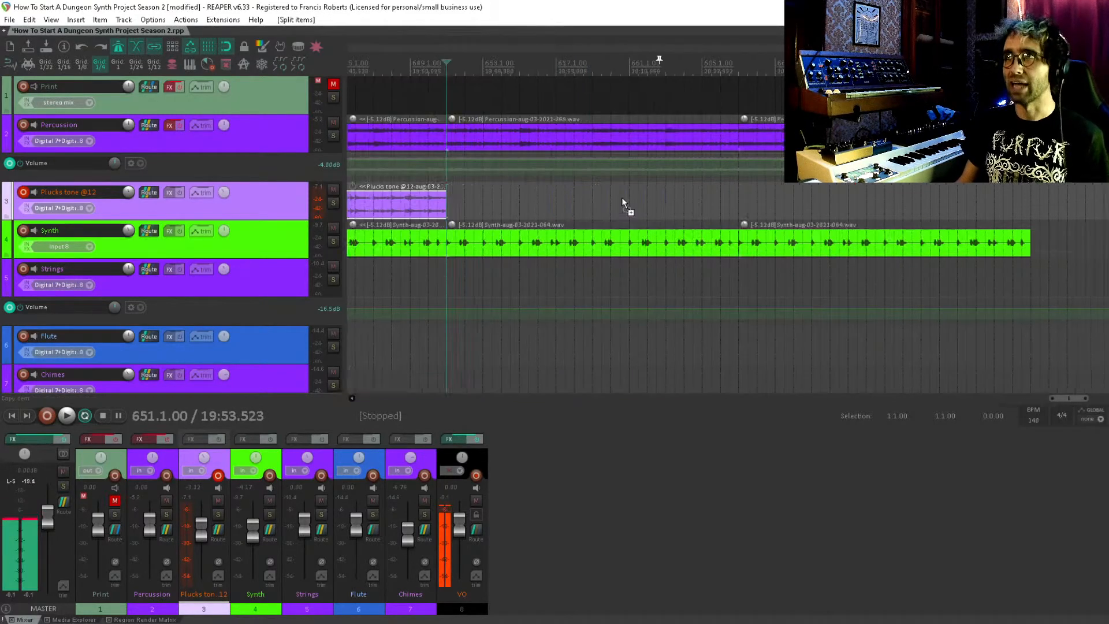
pyautogui.scroll(-4, 623, 202)
pyautogui.hotkey('ctrl', 'd')
pyautogui.hotkey('ctrl', 'd')
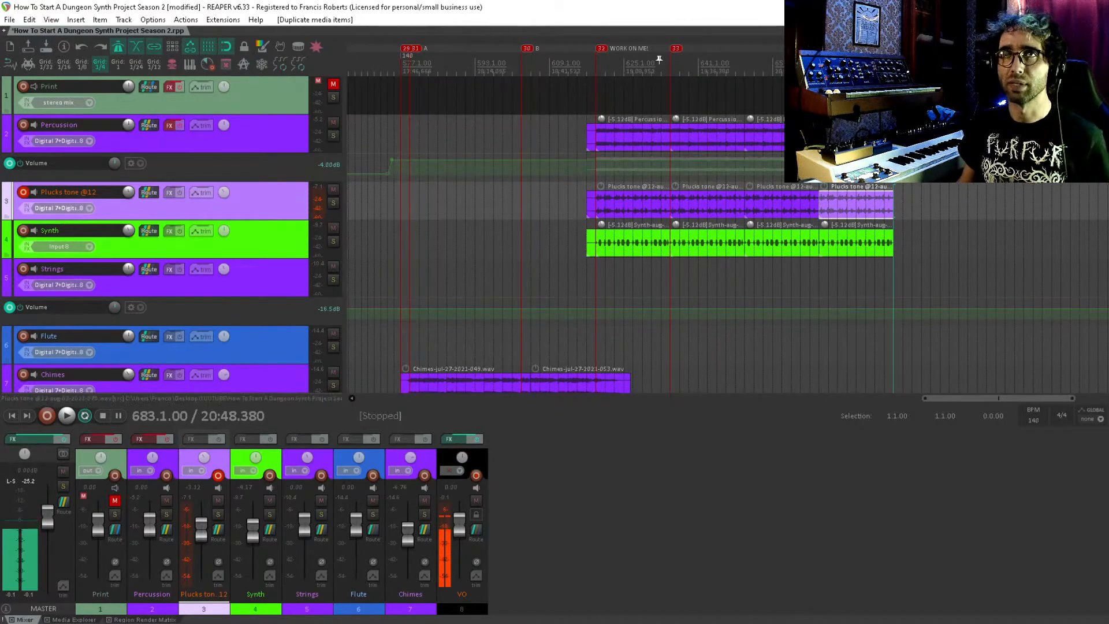
pyautogui.click(23, 193)
pyautogui.click(117, 281)
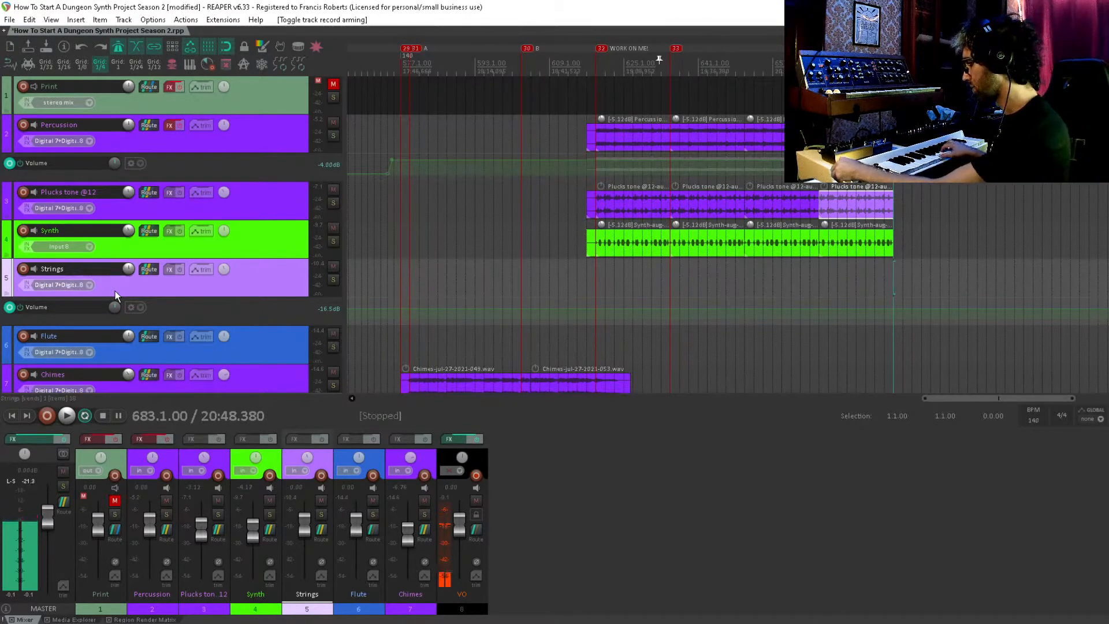
pyautogui.click(27, 269)
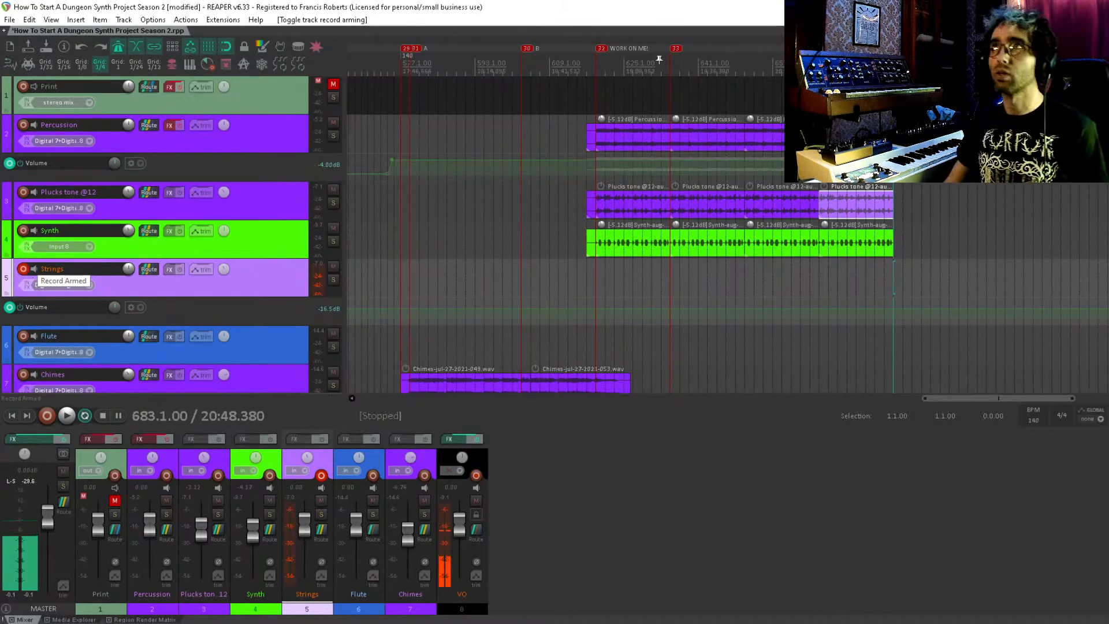
pyautogui.hotkey('ctrl', 's')
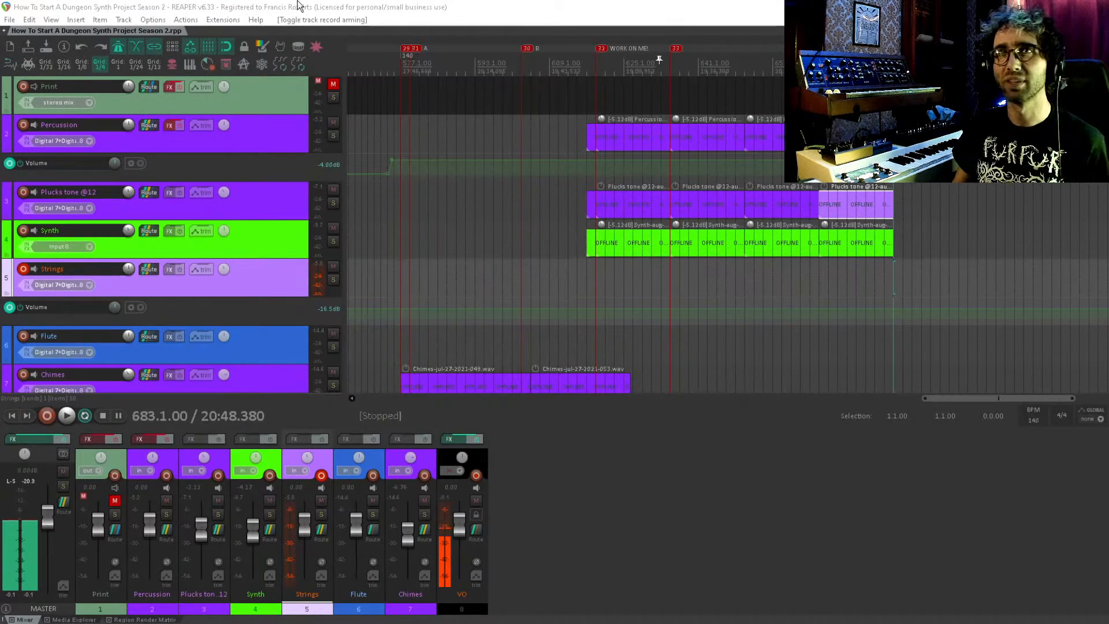
# Place the edit cursor at bar 619 at the start of the WORK ON ME section and save the project.
pyautogui.click(390, 7)
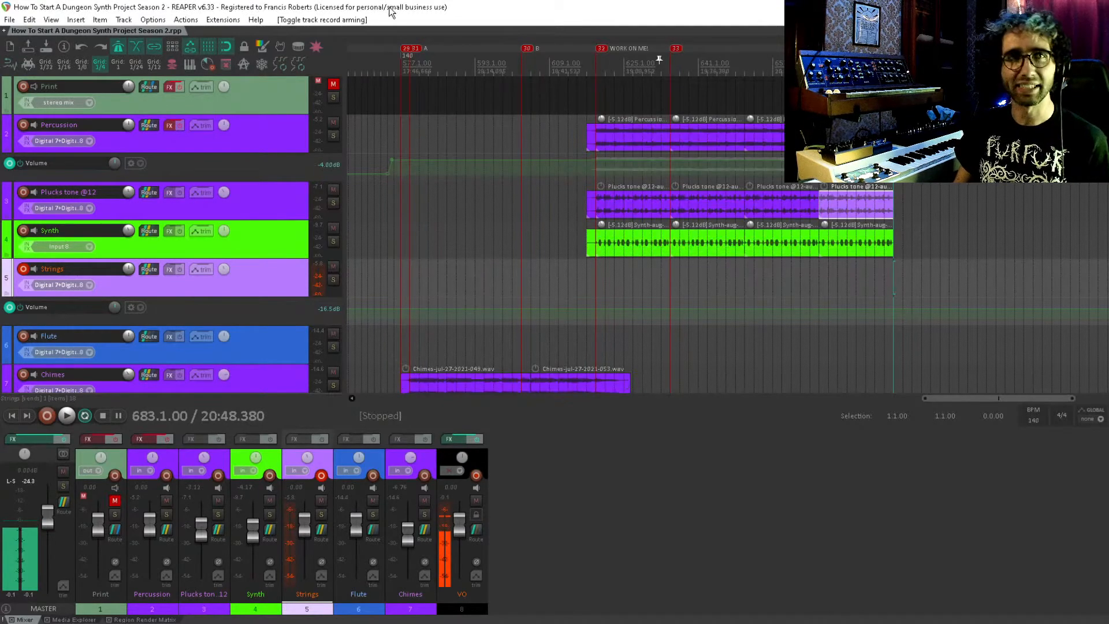
pyautogui.click(591, 247)
pyautogui.hscroll(1, 591, 247)
pyautogui.scroll(3, 549, 252)
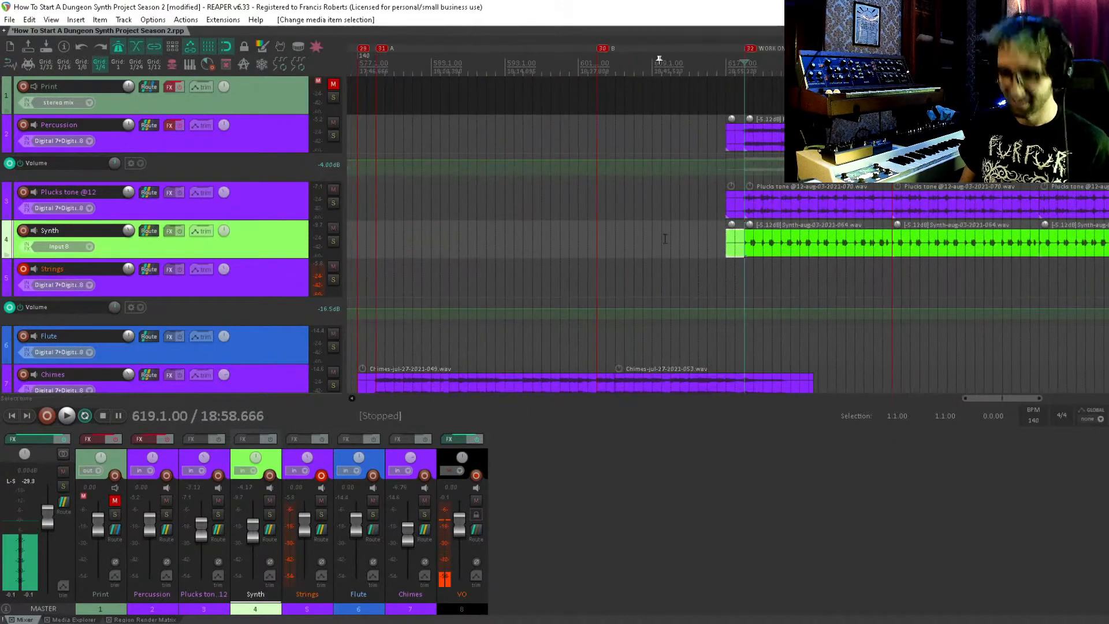
pyautogui.hotkey('ctrl', 's')
pyautogui.moveTo(820, 203); pyautogui.dragTo(745, 178)
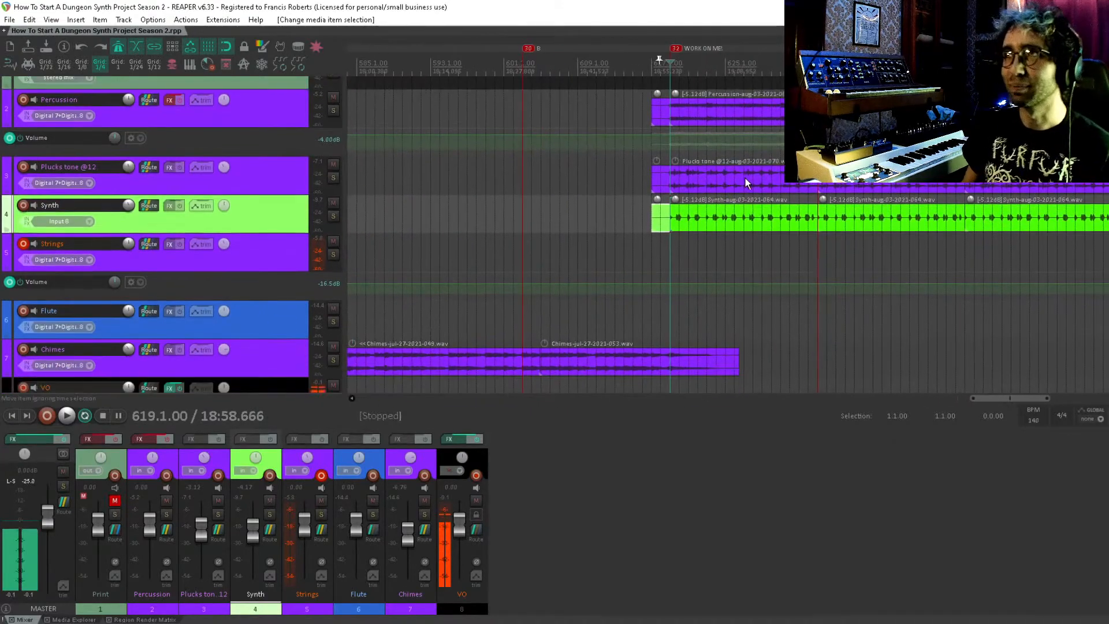
pyautogui.scroll(1, 657, 131)
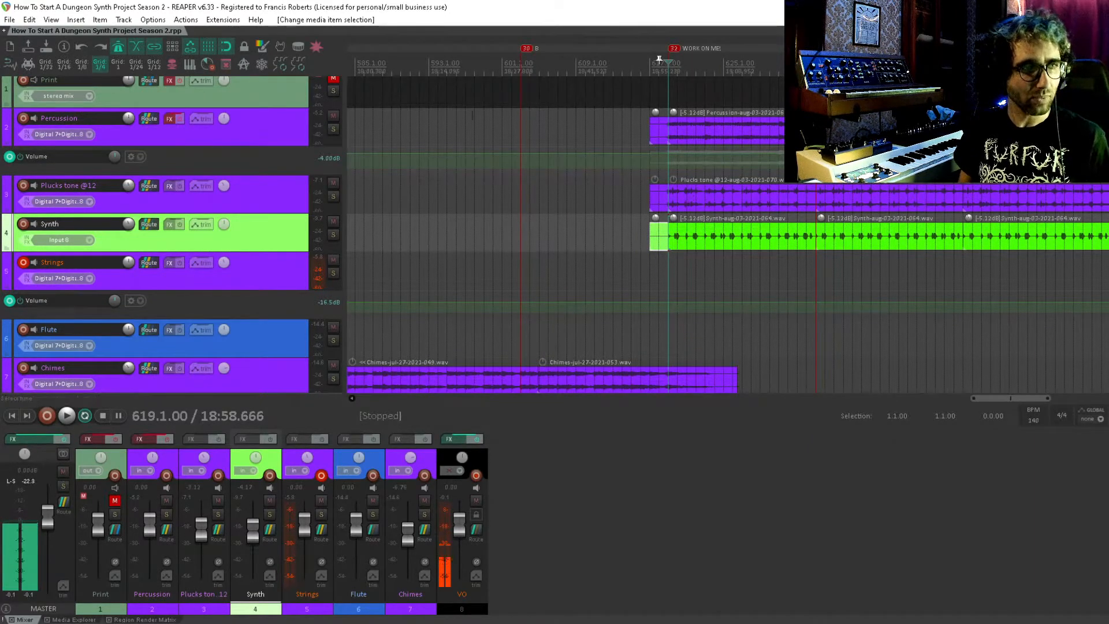
pyautogui.hscroll(3, 609, 219)
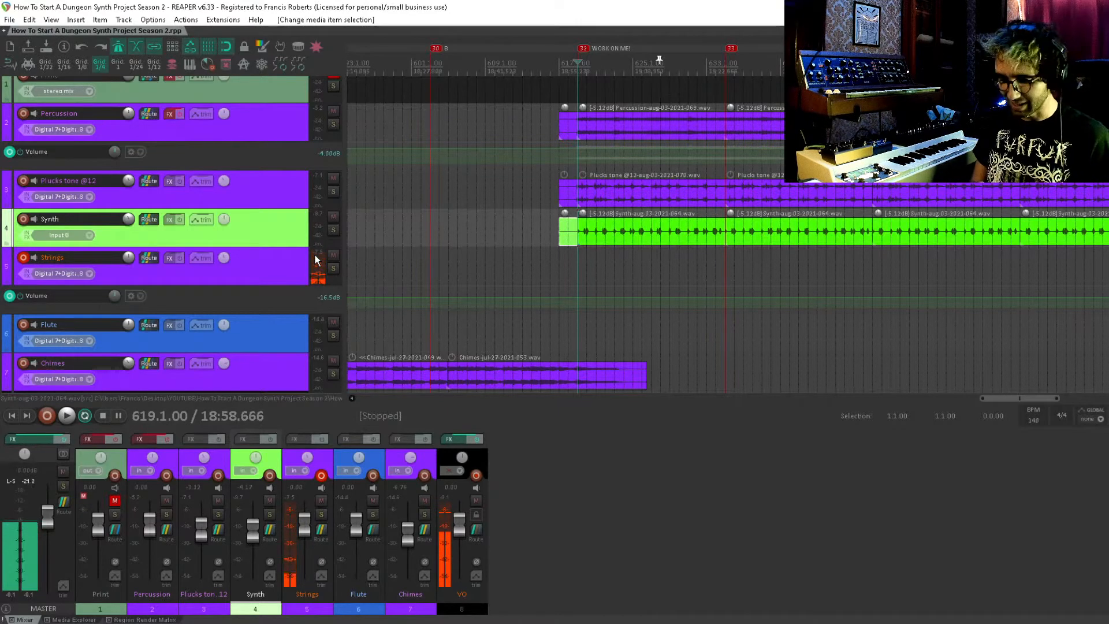
pyautogui.moveTo(669, 242); pyautogui.dragTo(607, 287)
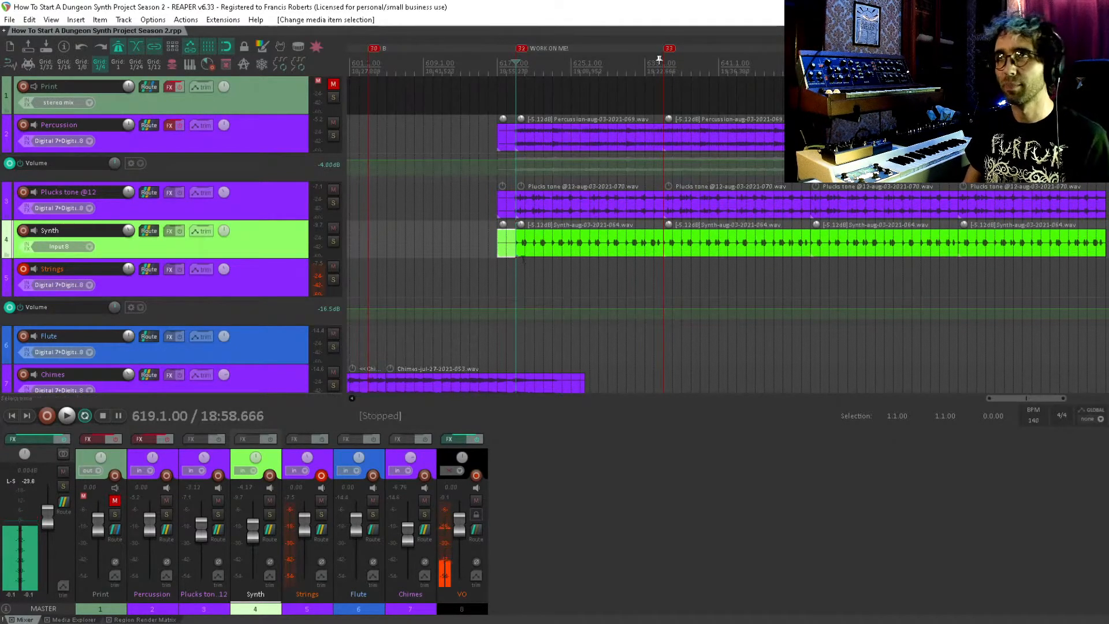
# Select the Strings track, set the edit cursor to bar 617 and save the project.
pyautogui.click(519, 275)
pyautogui.scroll(4, 695, 273)
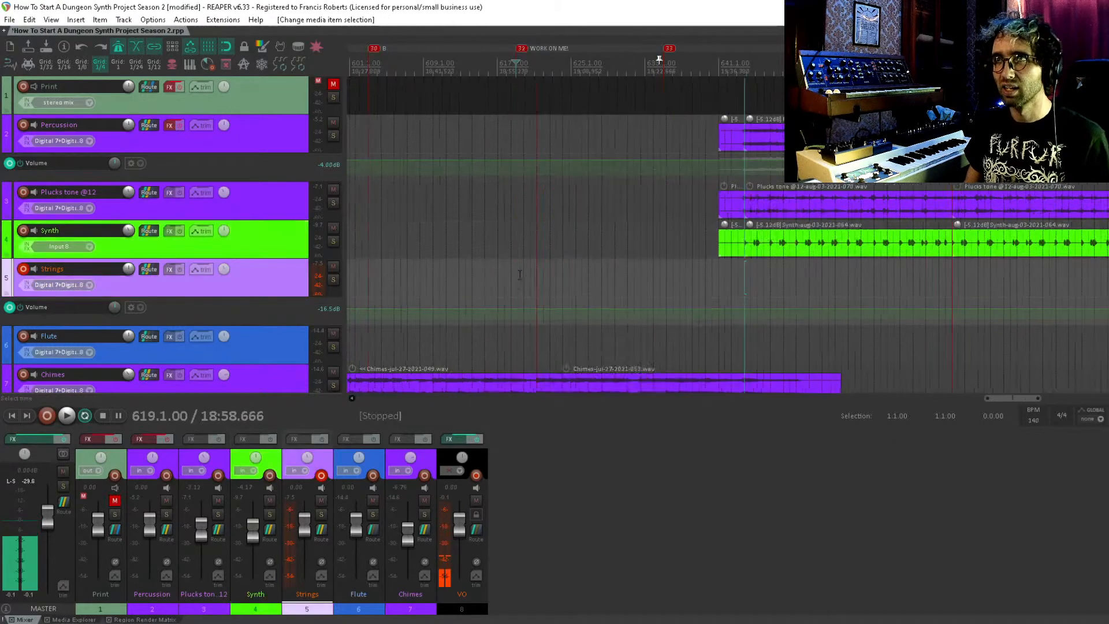
pyautogui.click(709, 268)
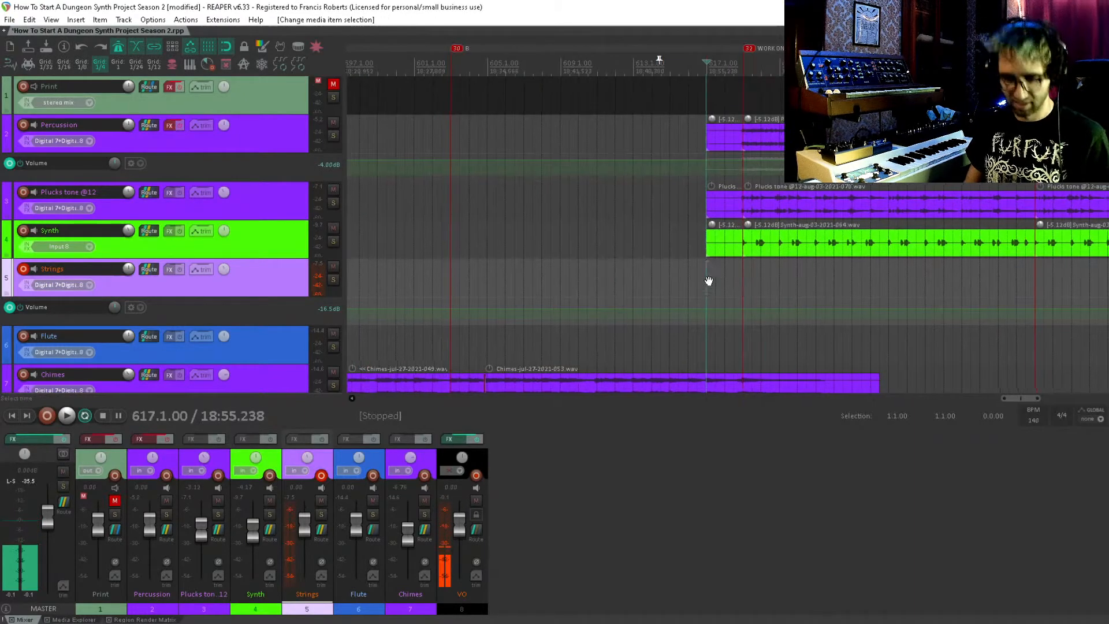
pyautogui.hscroll(1, 718, 277)
pyautogui.hotkey('ctrl', 's')
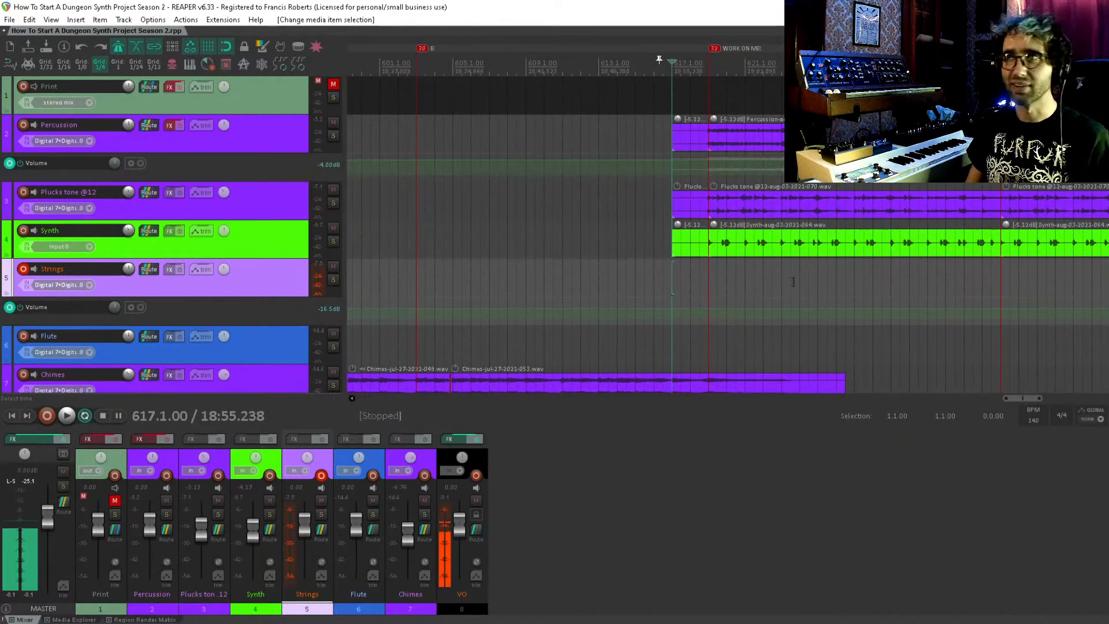
# Play briefly from bar 617, and rehearse a Strings part over playback from bar 619.
pyautogui.press('space')
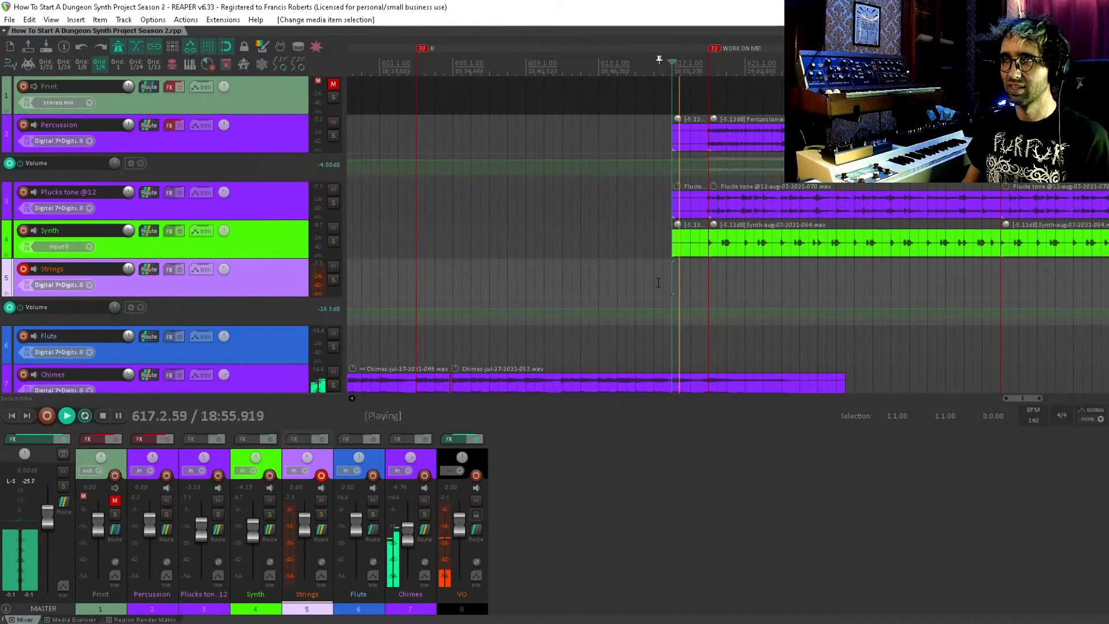
pyautogui.press('space')
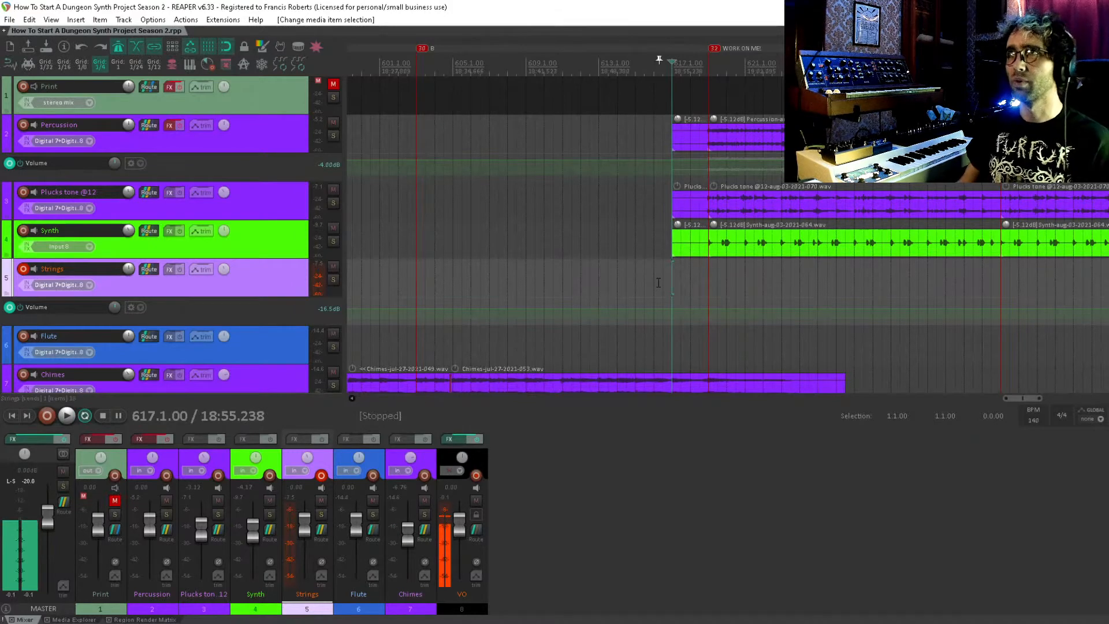
pyautogui.click(709, 292)
pyautogui.press('space')
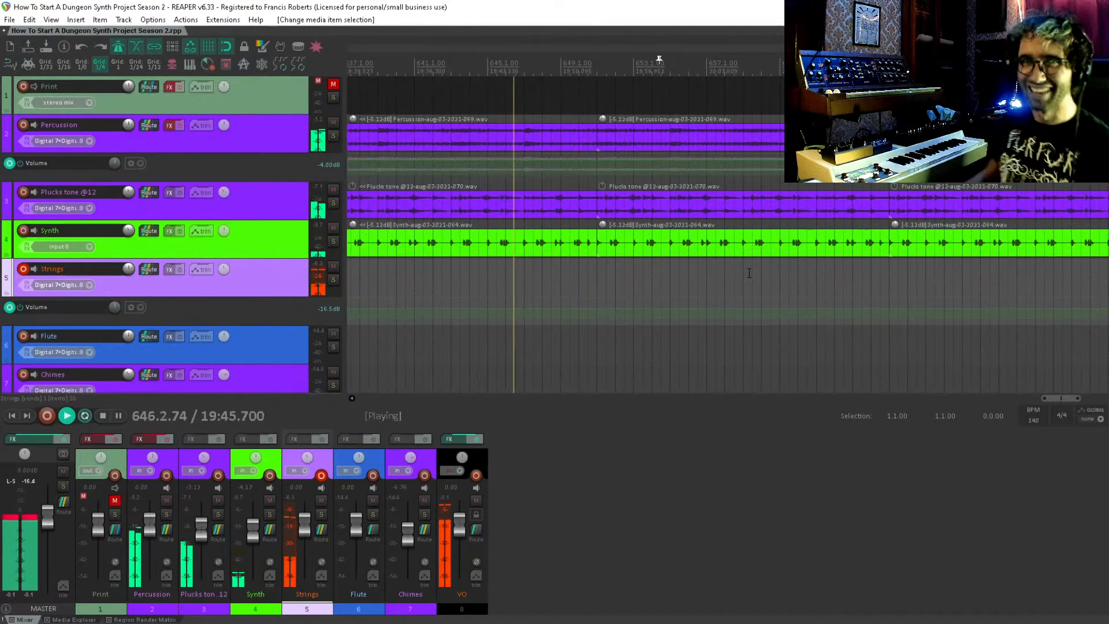
pyautogui.press('space')
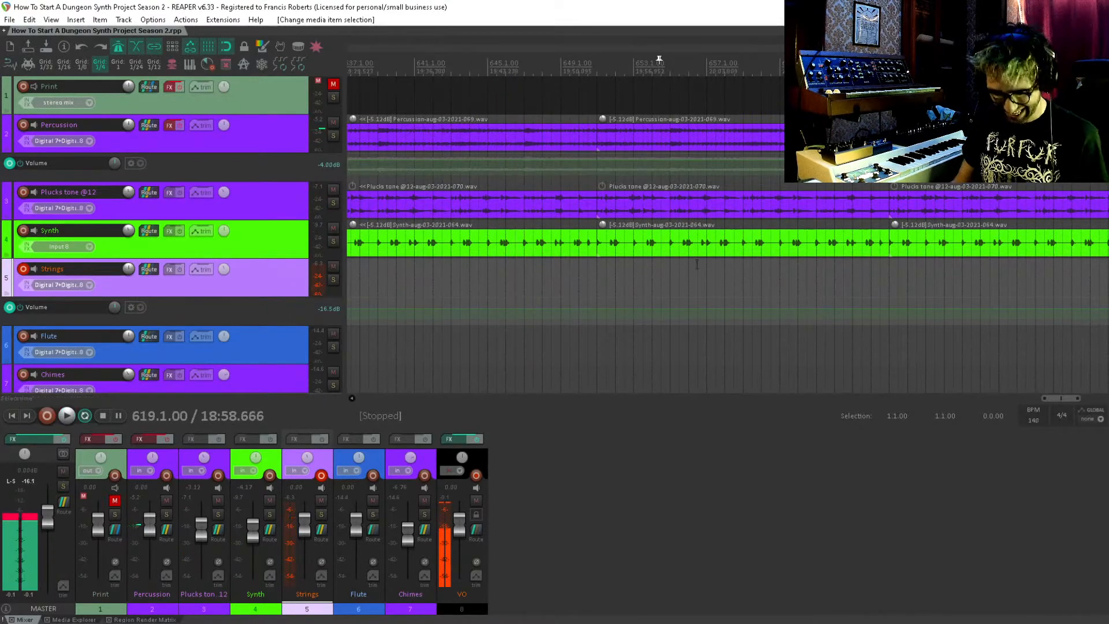
# Set the edit cursor to bar 617 and record a Strings take up to about bar 625.
pyautogui.scroll(-3, 641, 237)
pyautogui.moveTo(802, 196); pyautogui.dragTo(688, 181)
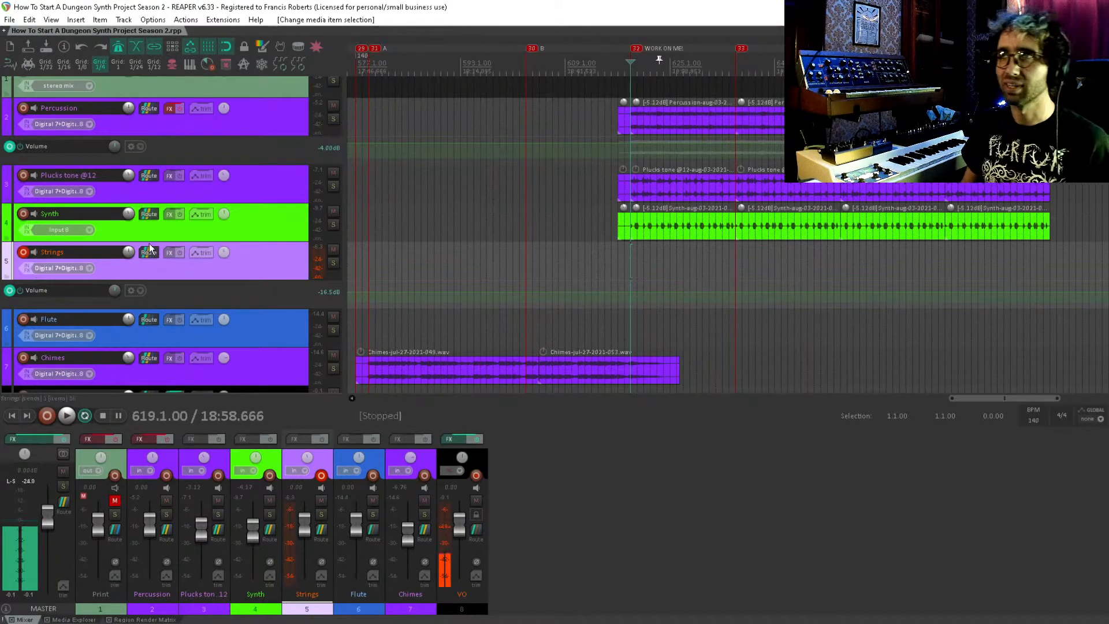
pyautogui.click(623, 258)
pyautogui.scroll(2, 629, 266)
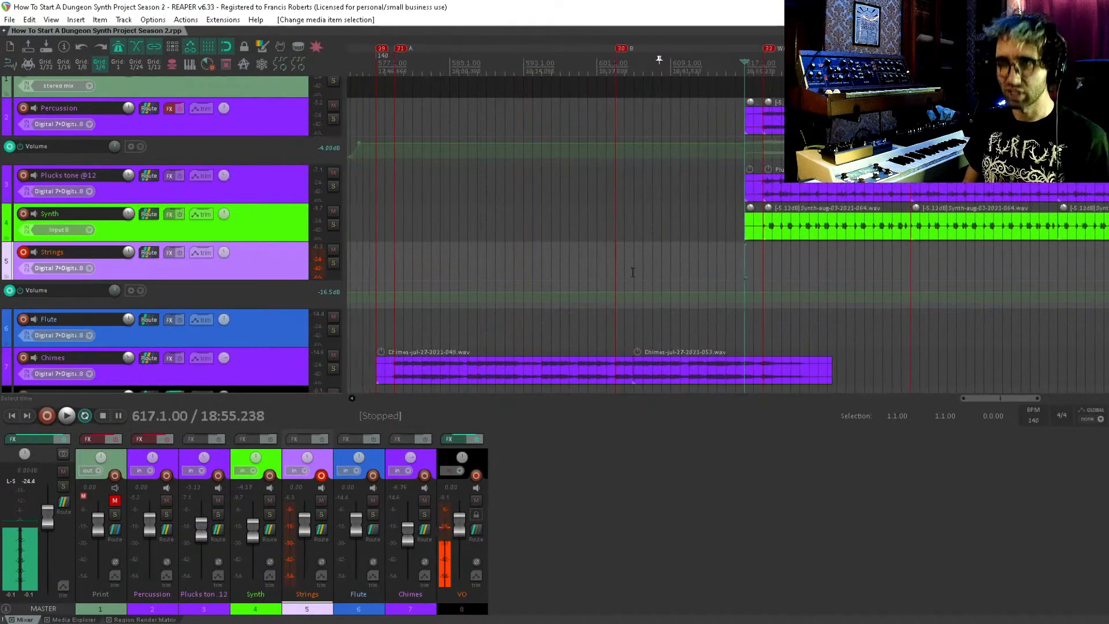
pyautogui.scroll(2, 633, 272)
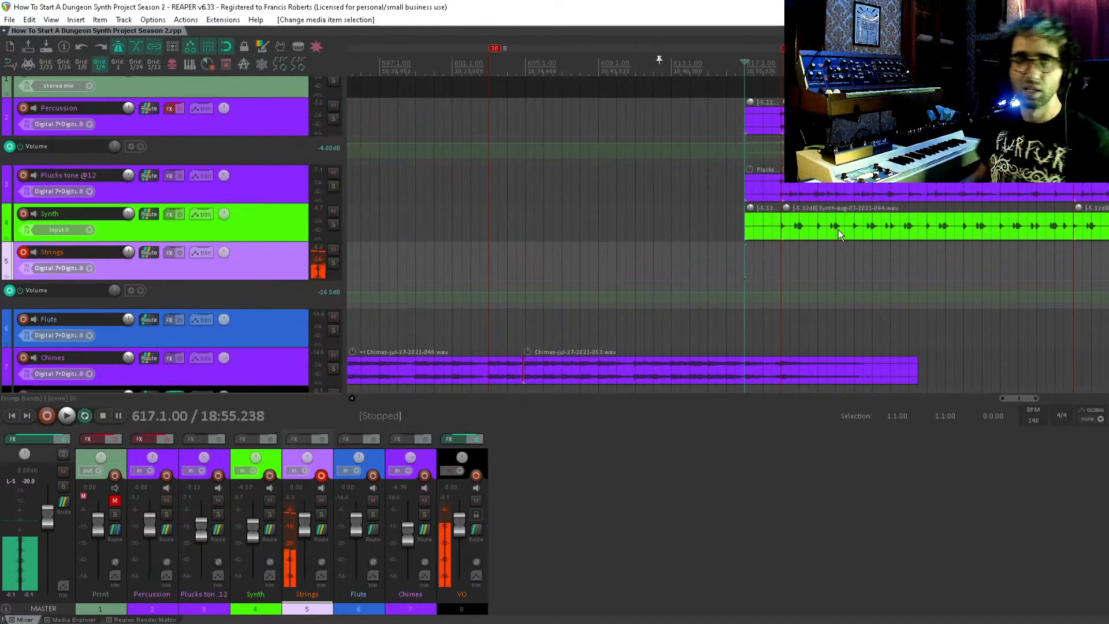
pyautogui.scroll(-4, 887, 285)
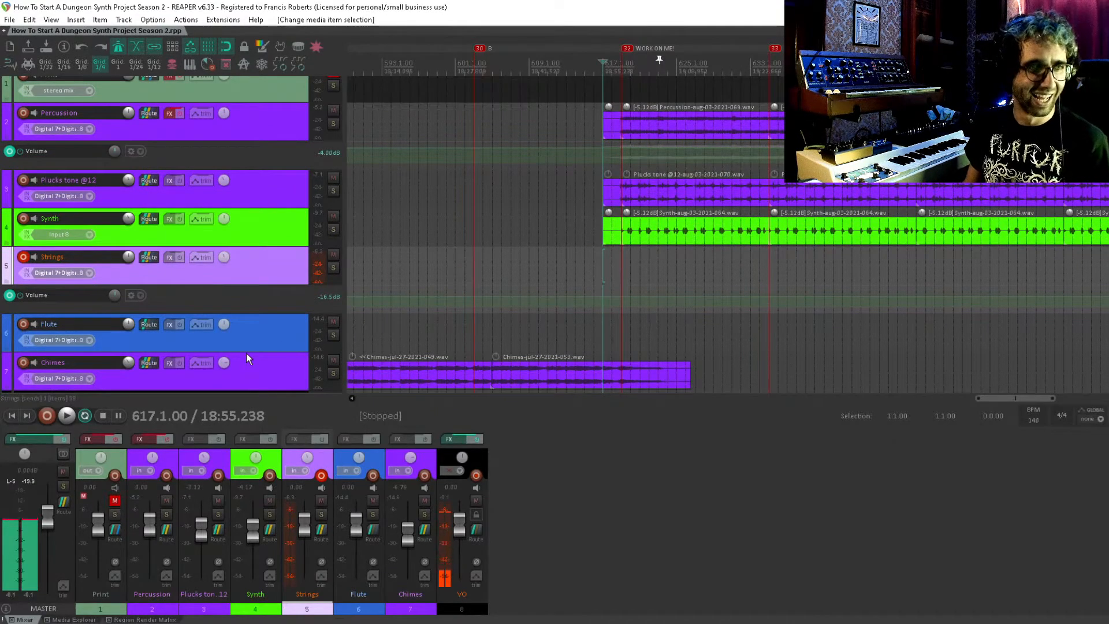
pyautogui.hotkey('ctrl', 'r')
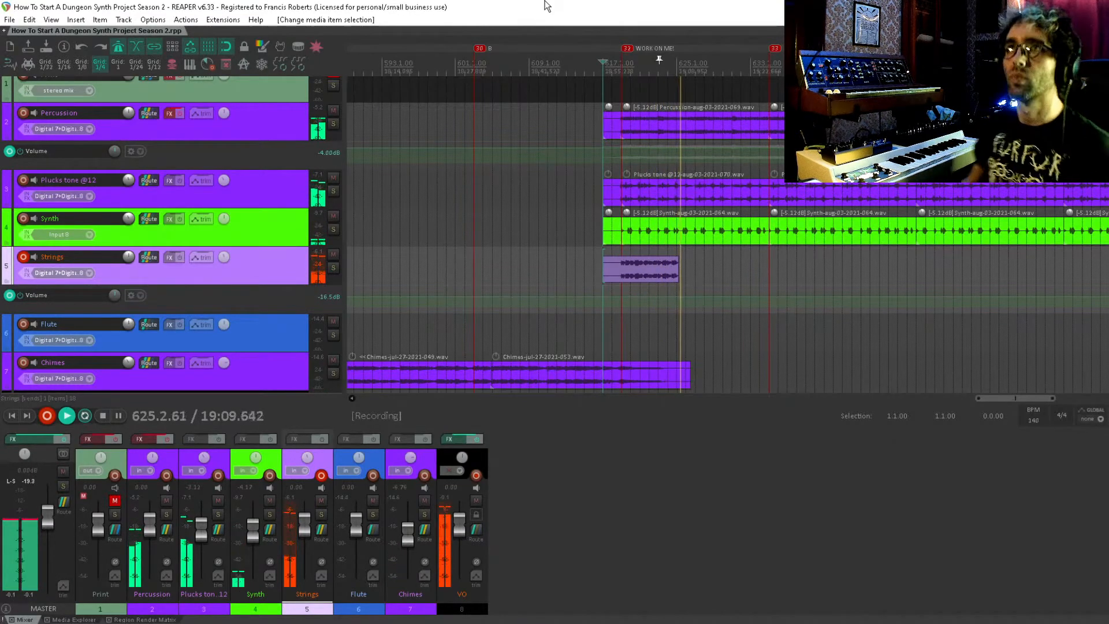
pyautogui.press('space')
# Adjust the Strings track's volume envelope during playback, setting it to -8.33 dB from just before bar 617 onward.
pyautogui.scroll(-10, 452, 237)
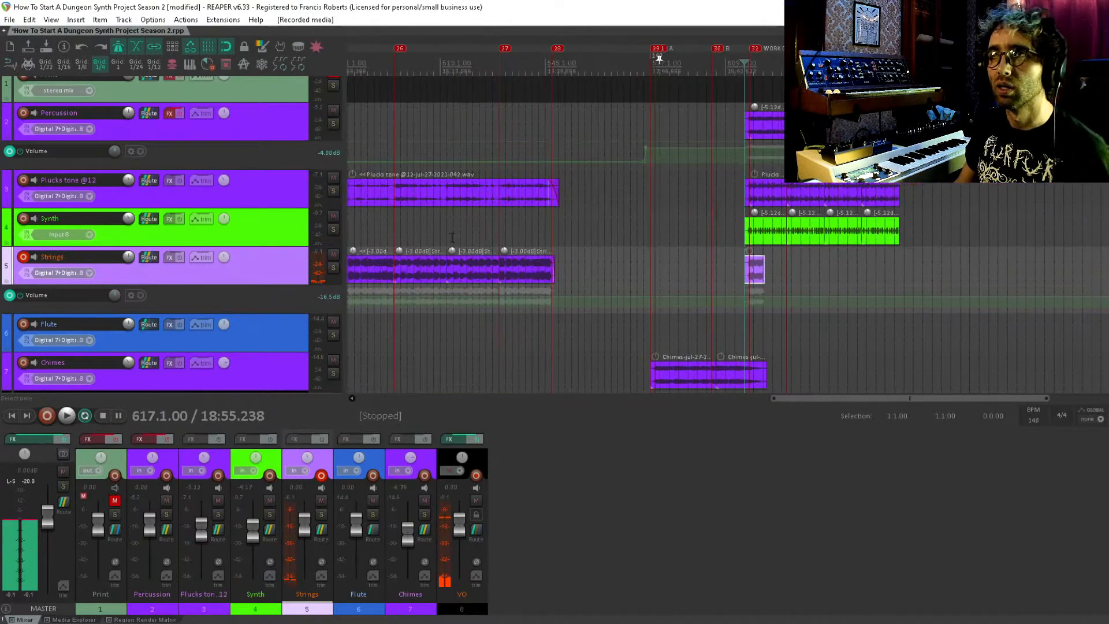
pyautogui.scroll(10, 651, 324)
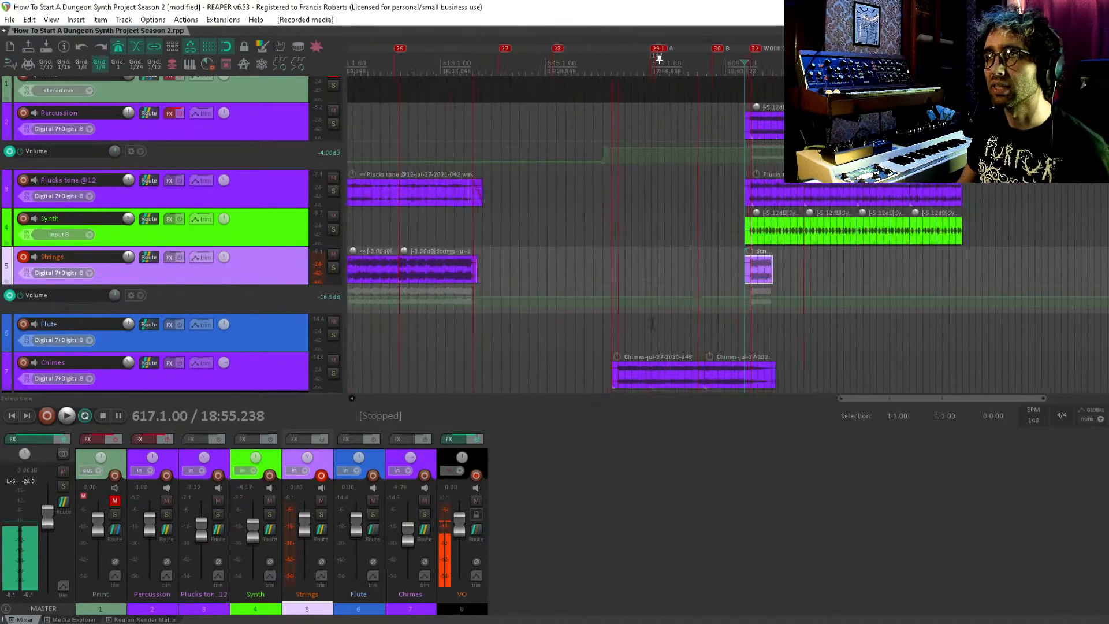
pyautogui.moveTo(725, 293); pyautogui.dragTo(744, 261)
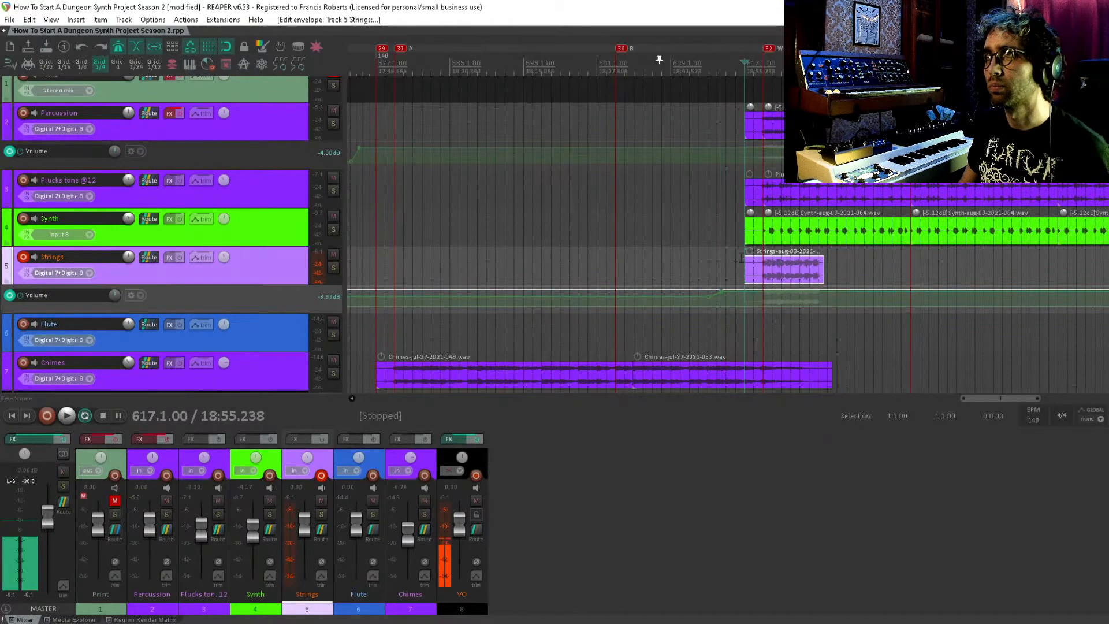
pyautogui.press('space')
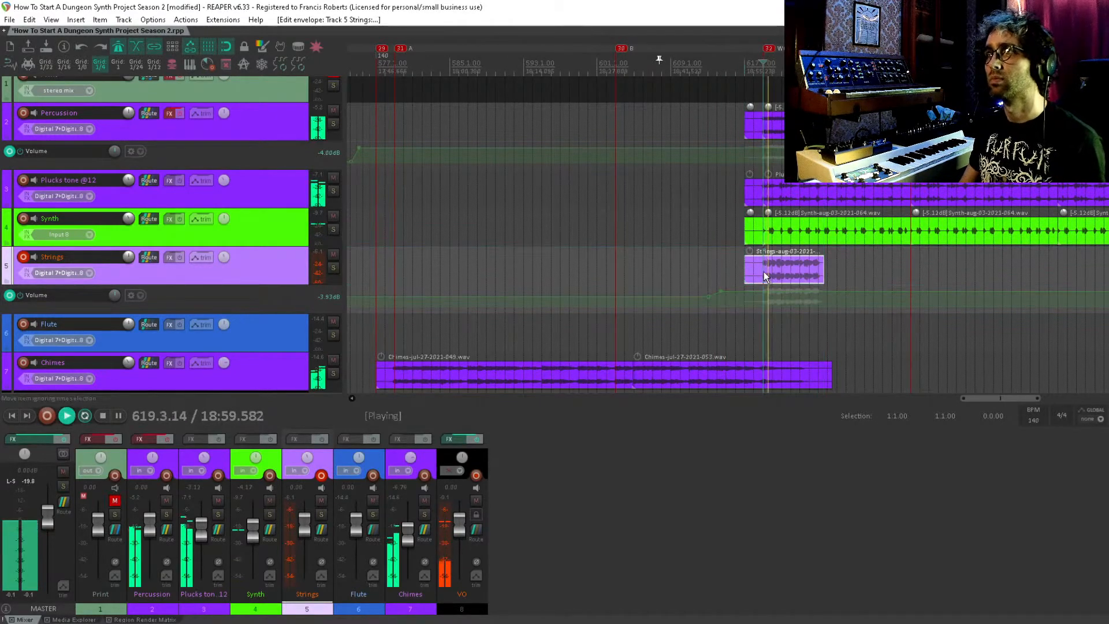
pyautogui.press('space')
pyautogui.moveTo(753, 292); pyautogui.dragTo(752, 306)
pyautogui.press('space')
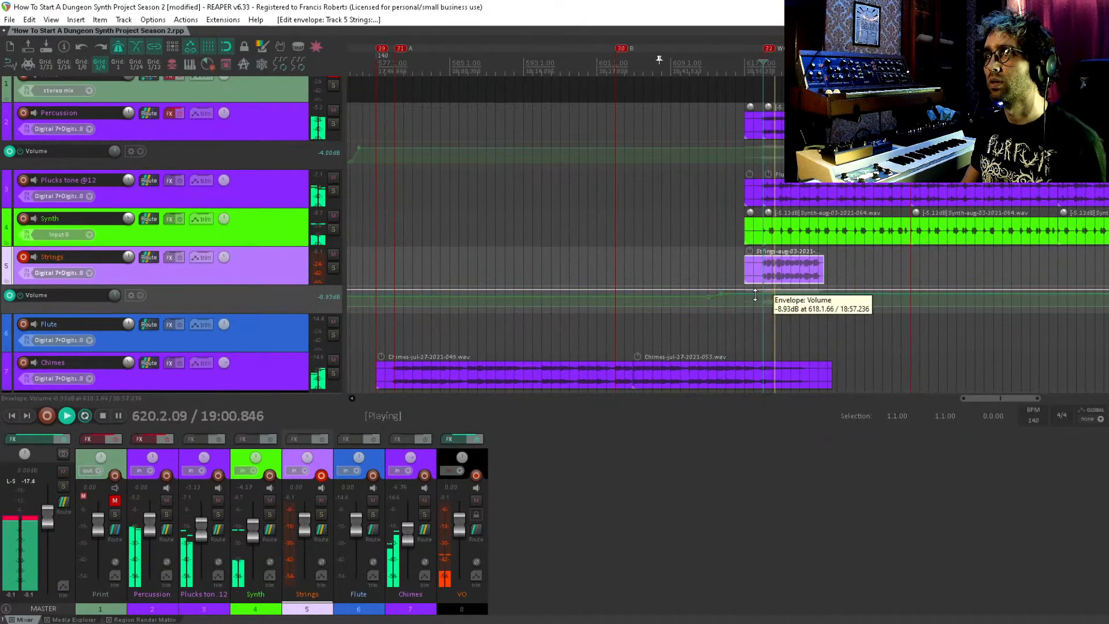
pyautogui.moveTo(755, 295); pyautogui.dragTo(755, 291)
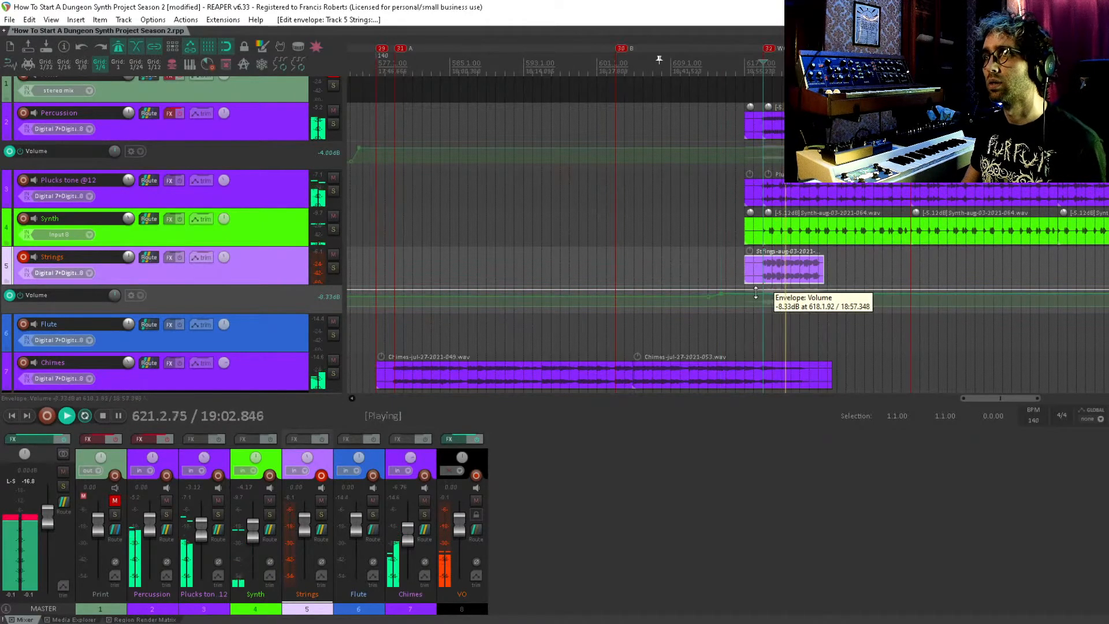
pyautogui.press('space')
# Delete the Strings take, return the edit cursor to bar 617 and save the project.
pyautogui.press('Delete')
pyautogui.click(746, 266)
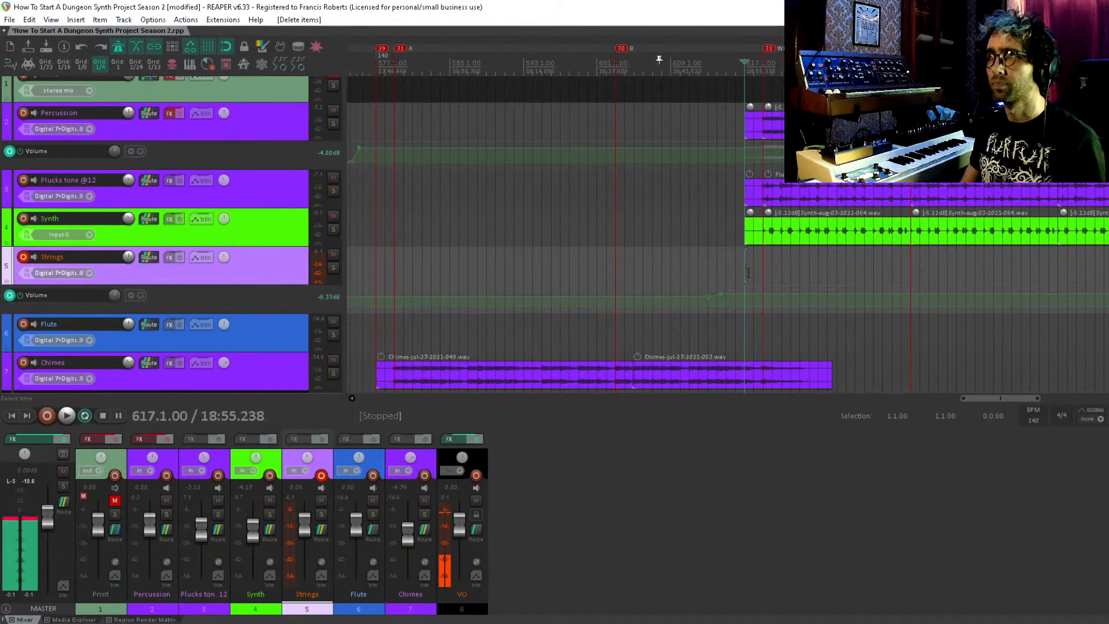
pyautogui.hotkey('ctrl', 's')
# Record another short Strings take from bar 617 and delete it.
pyautogui.hotkey('ctrl', 'r')
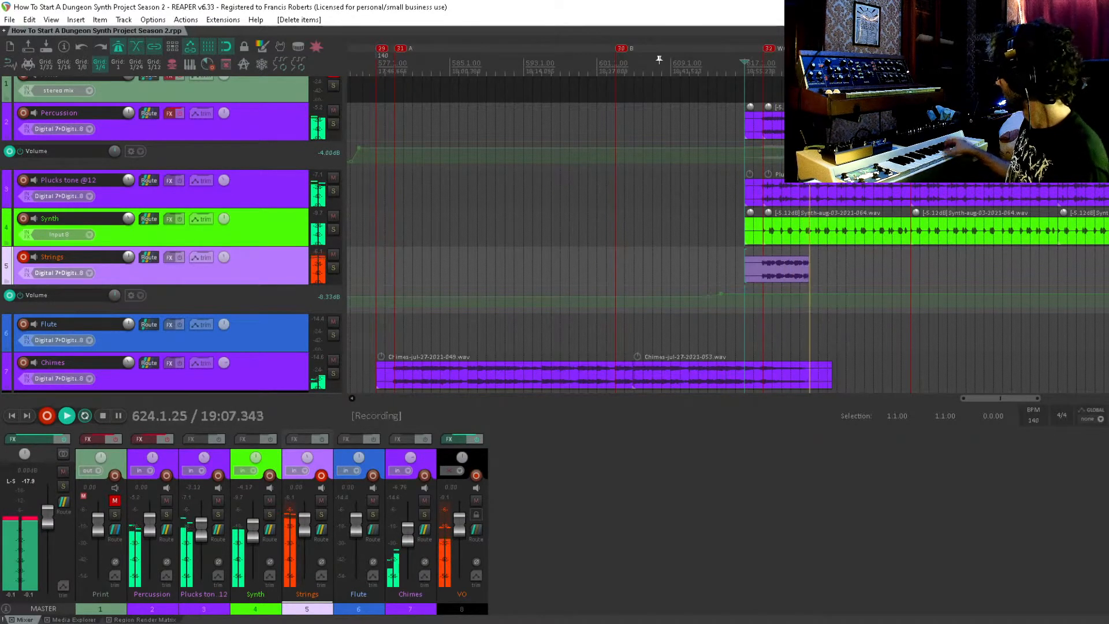
pyautogui.press('space')
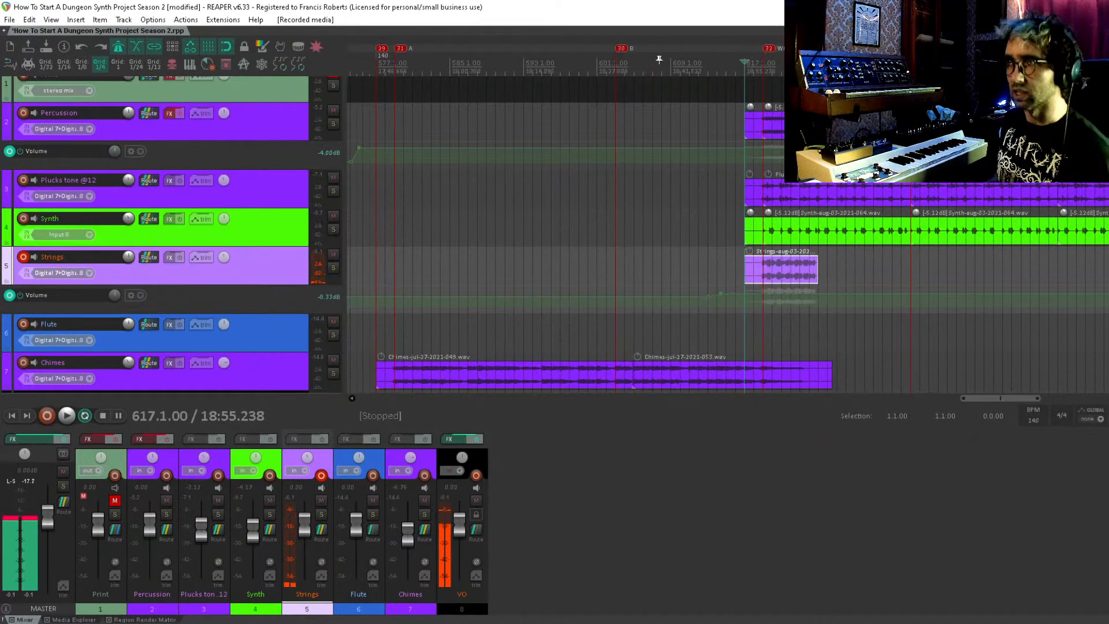
pyautogui.press('Delete')
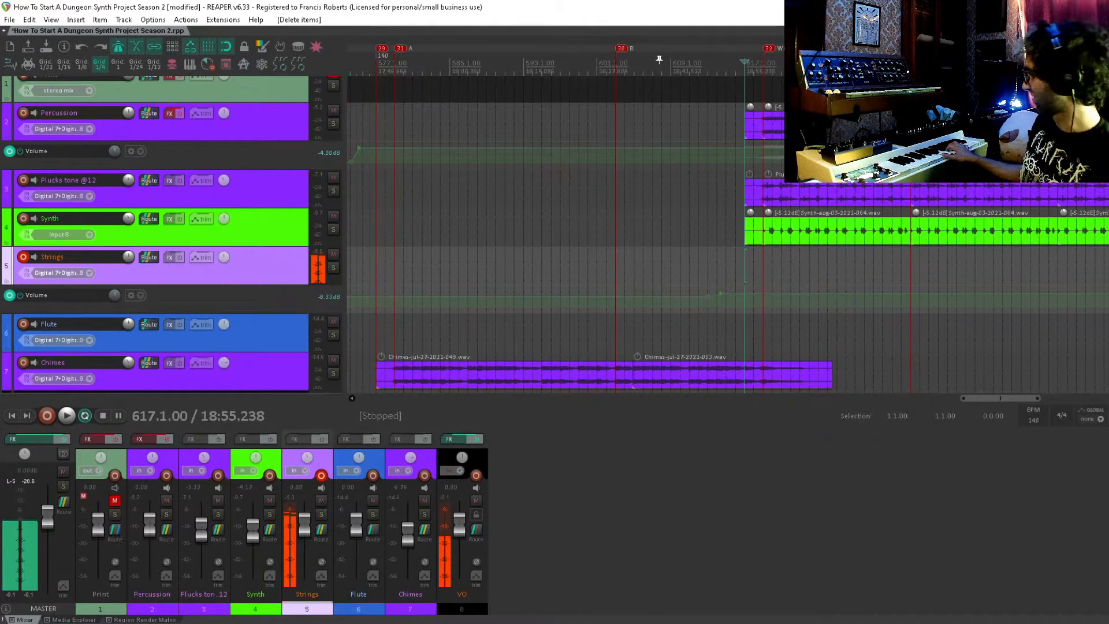
# Record a Strings take from bar 617 to bar 635, play it back and save the project.
pyautogui.hotkey('ctrl', 'r')
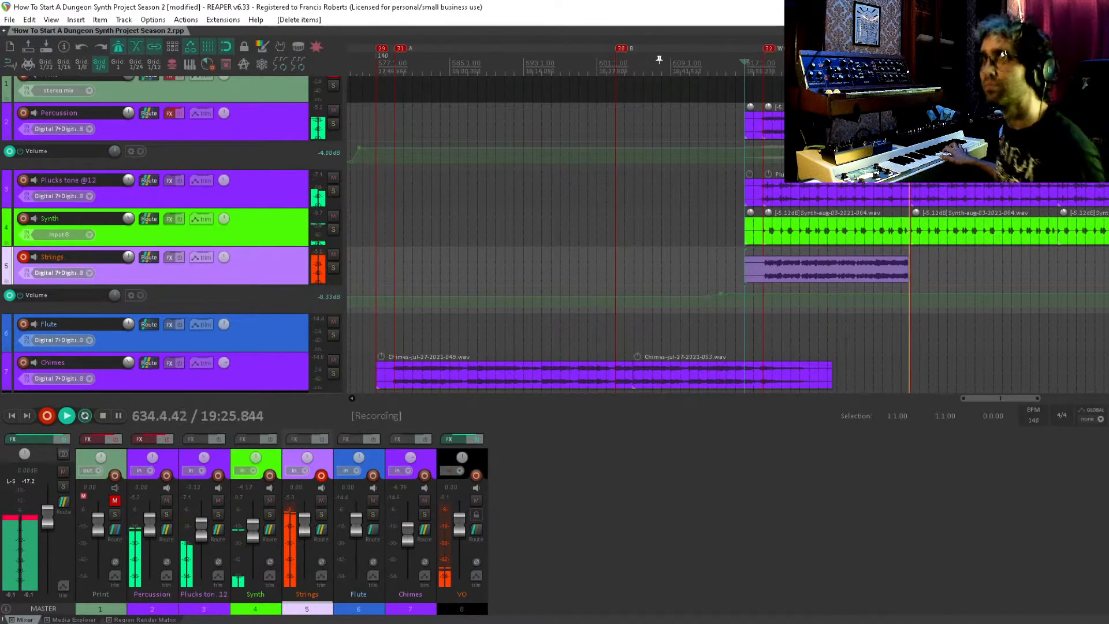
pyautogui.press('space')
pyautogui.press('space')
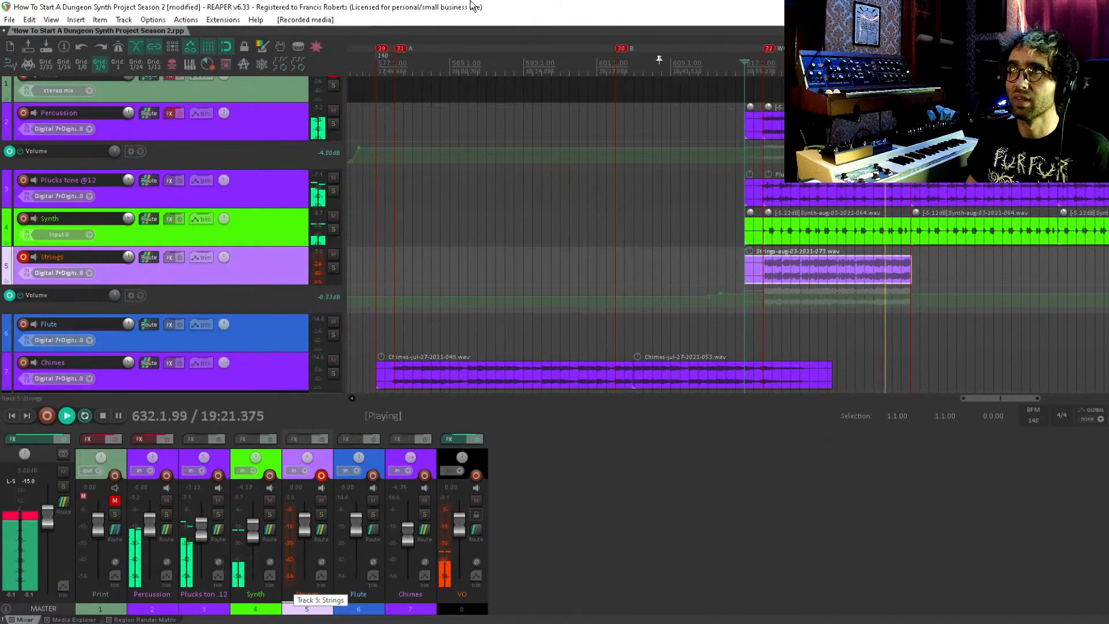
pyautogui.moveTo(762, 238); pyautogui.dragTo(645, 249)
pyautogui.press('space')
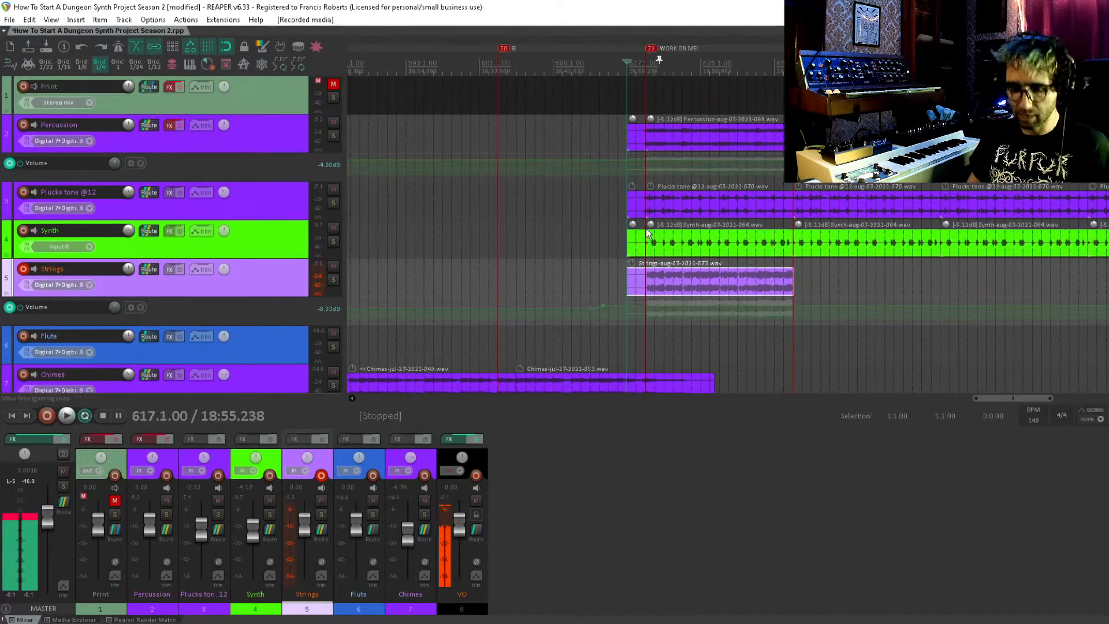
pyautogui.moveTo(682, 198); pyautogui.dragTo(645, 221)
pyautogui.hotkey('ctrl', 's')
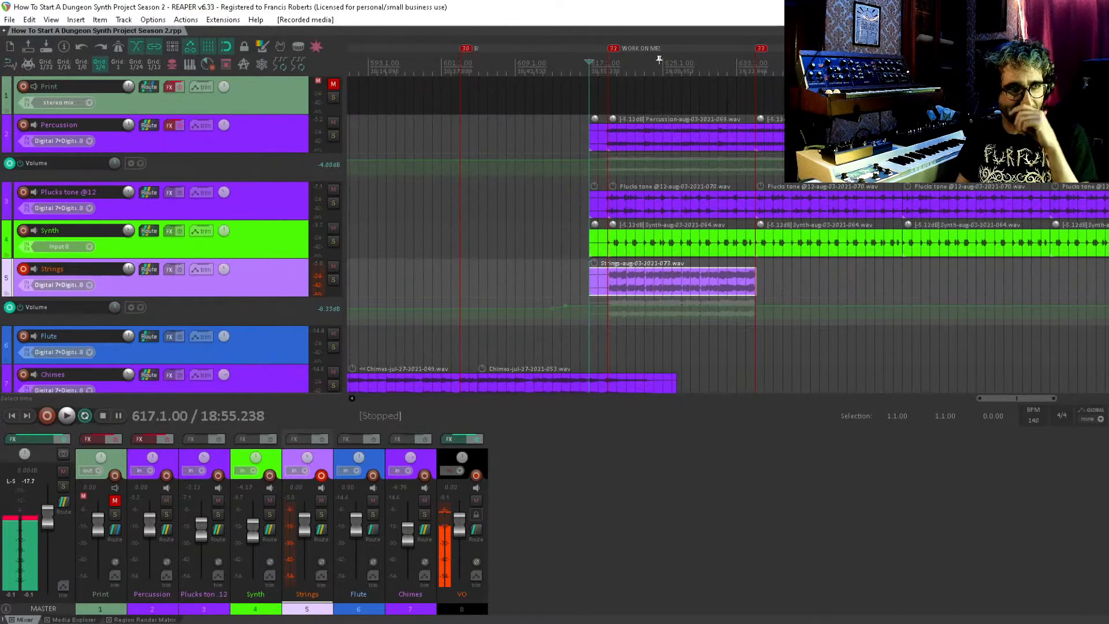
# Play the arrangement from bar 611 and disarm the Strings track so its recorded take can be heard.
pyautogui.hscroll(3, 717, 215)
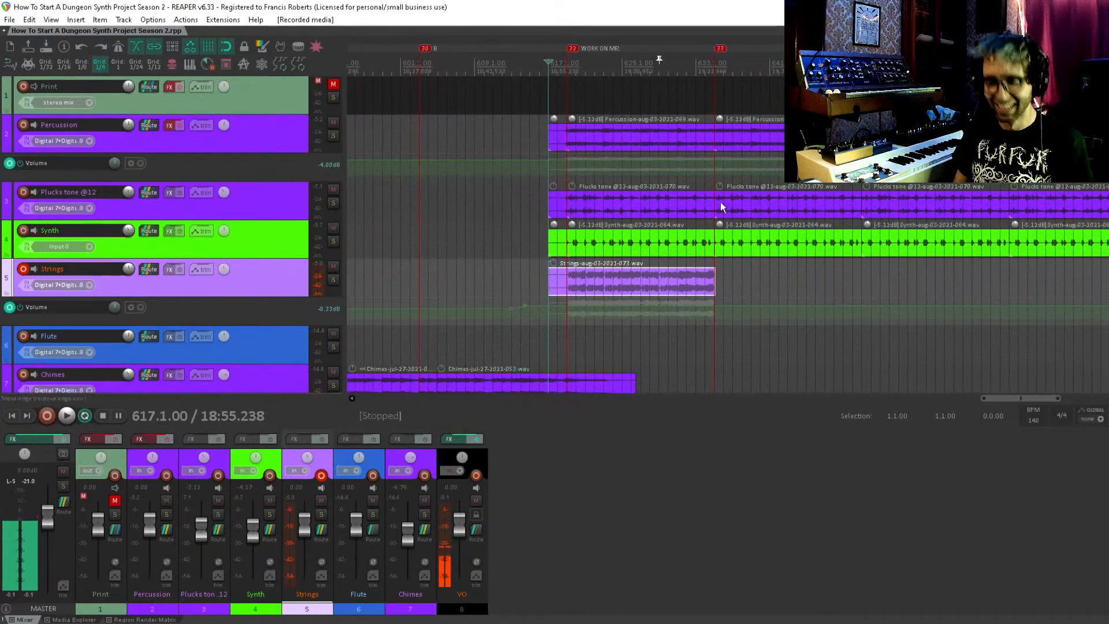
pyautogui.scroll(-2, 700, 119)
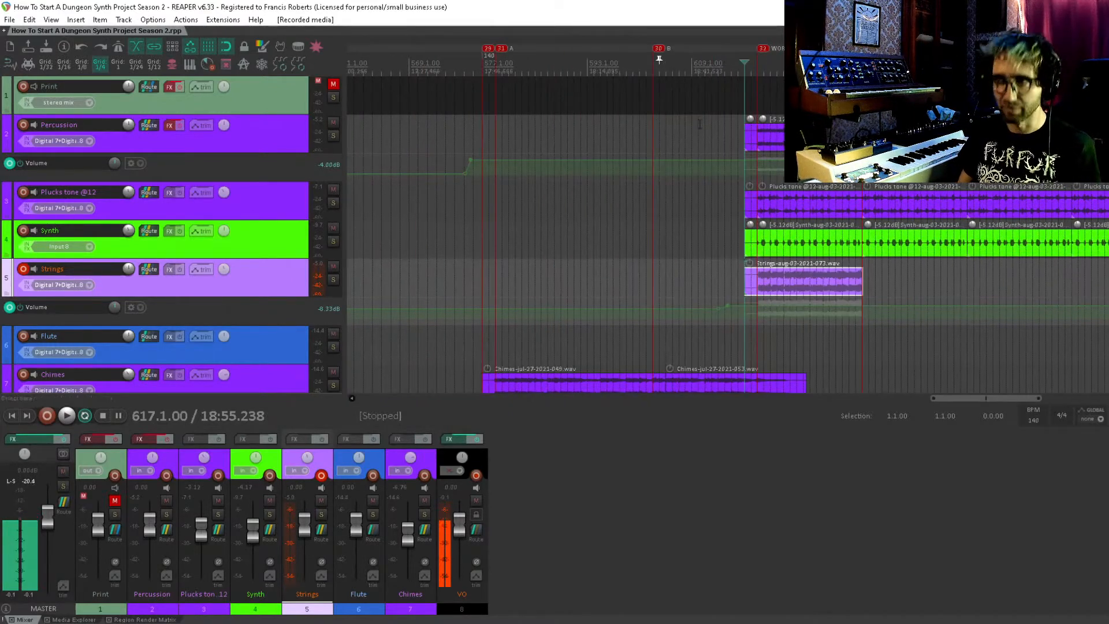
pyautogui.click(714, 189)
pyautogui.hscroll(5, 693, 202)
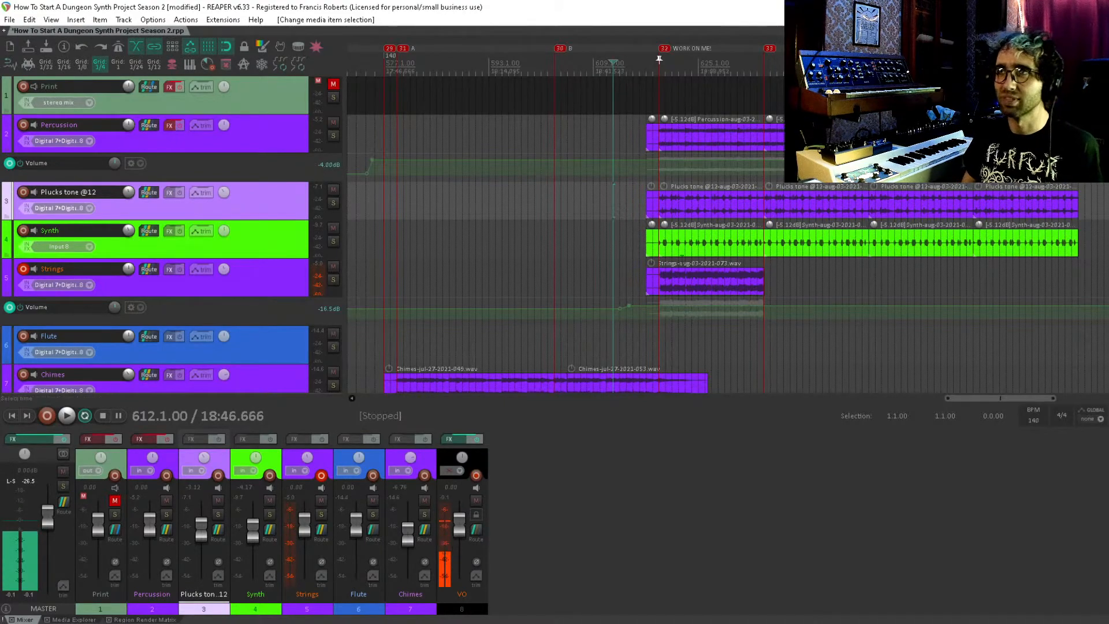
pyautogui.click(647, 237)
pyautogui.press('space')
pyautogui.press('space')
pyautogui.click(607, 246)
pyautogui.press('space')
pyautogui.click(23, 269)
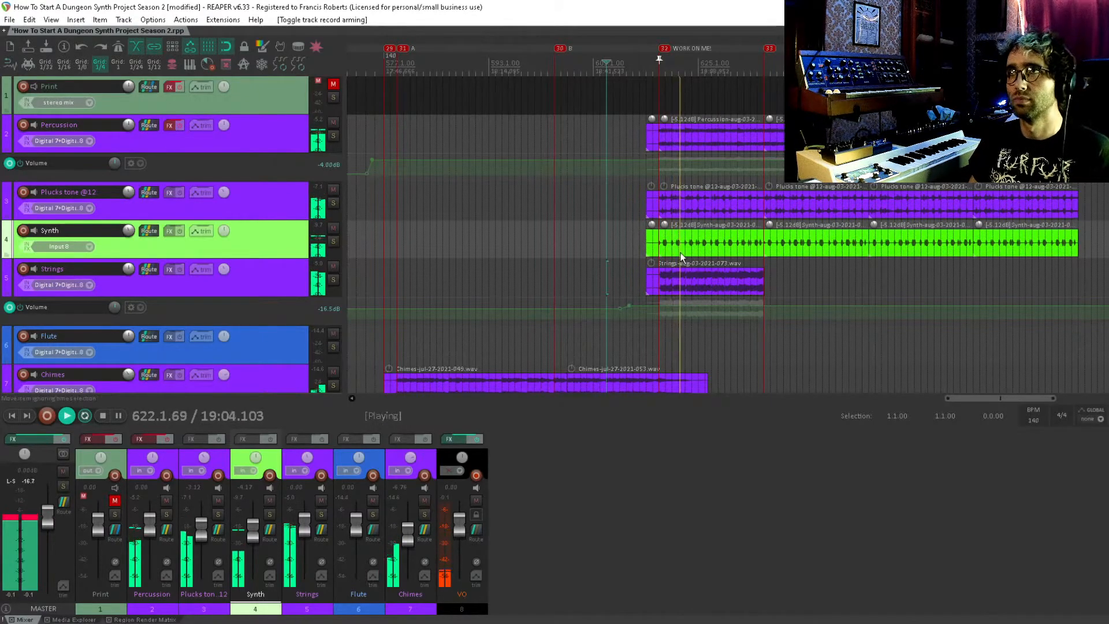
# Add ReaVerb to the Synth track with the "sweetverbo fcr" preset and close its effects window.
pyautogui.click(168, 232)
pyautogui.write('reav')
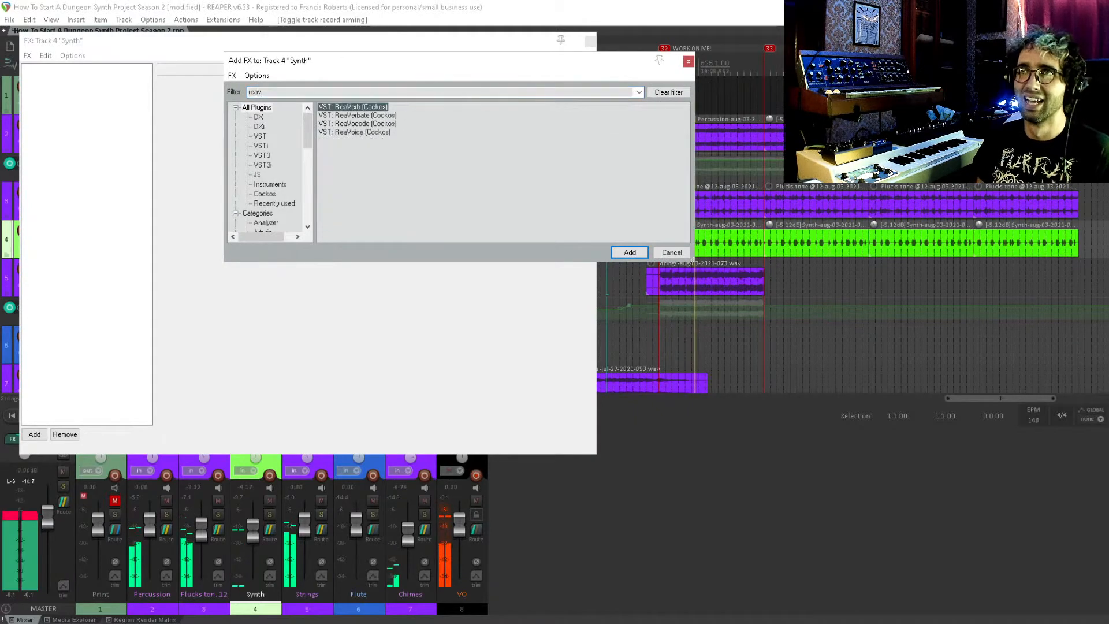
pyautogui.press('Return')
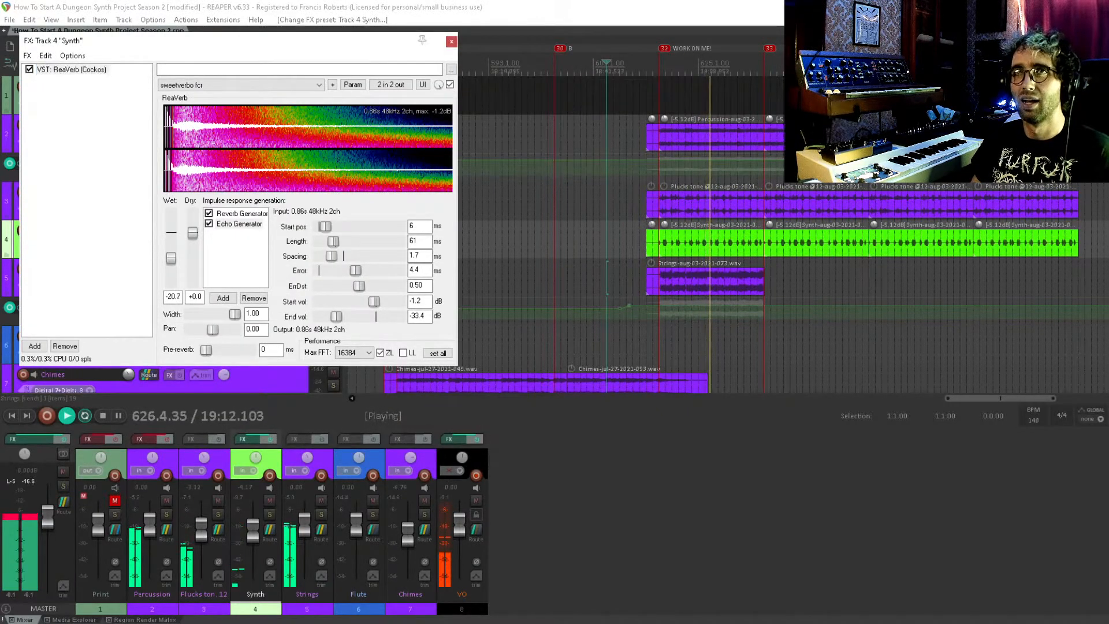
pyautogui.press('Escape')
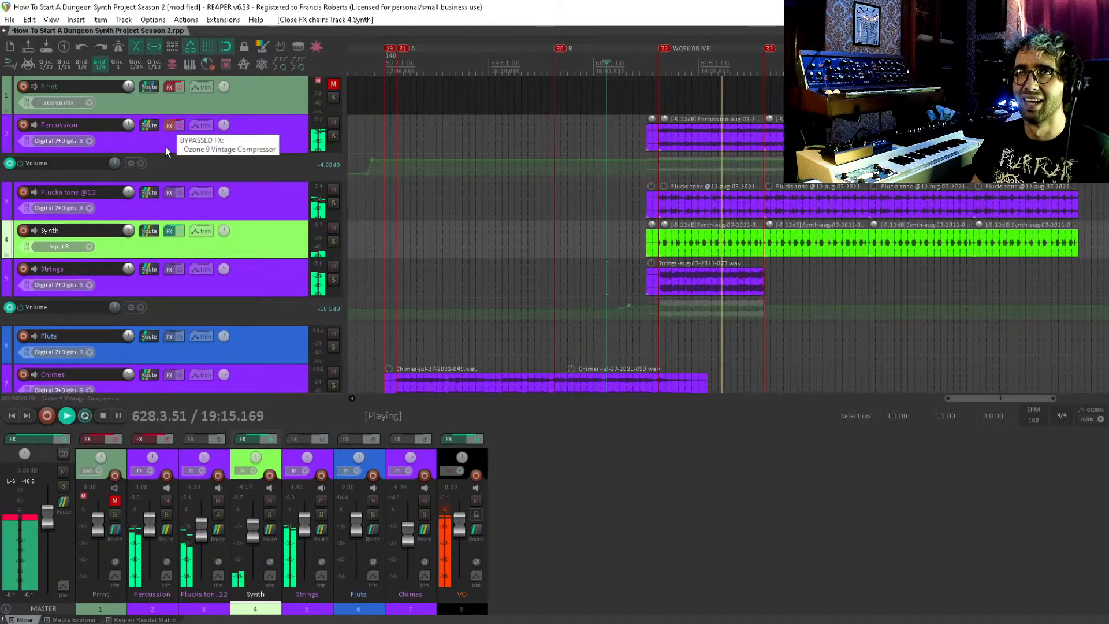
# Enable the Percussion track's bypassed effects and listen to the section past bar 635.
pyautogui.click(169, 126)
pyautogui.press('Escape')
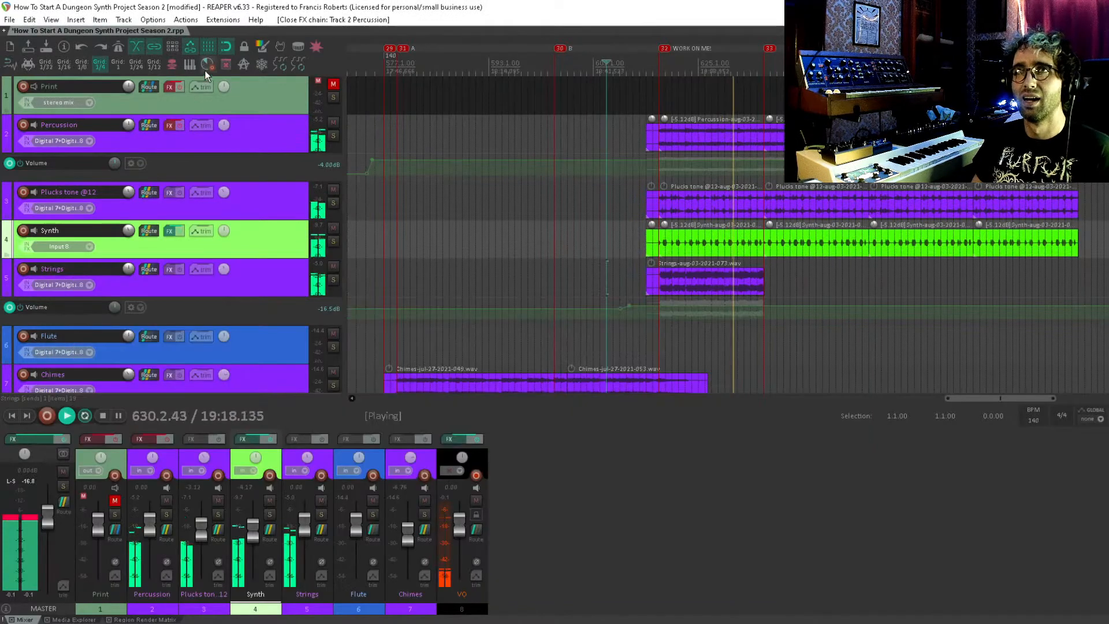
pyautogui.click(179, 126)
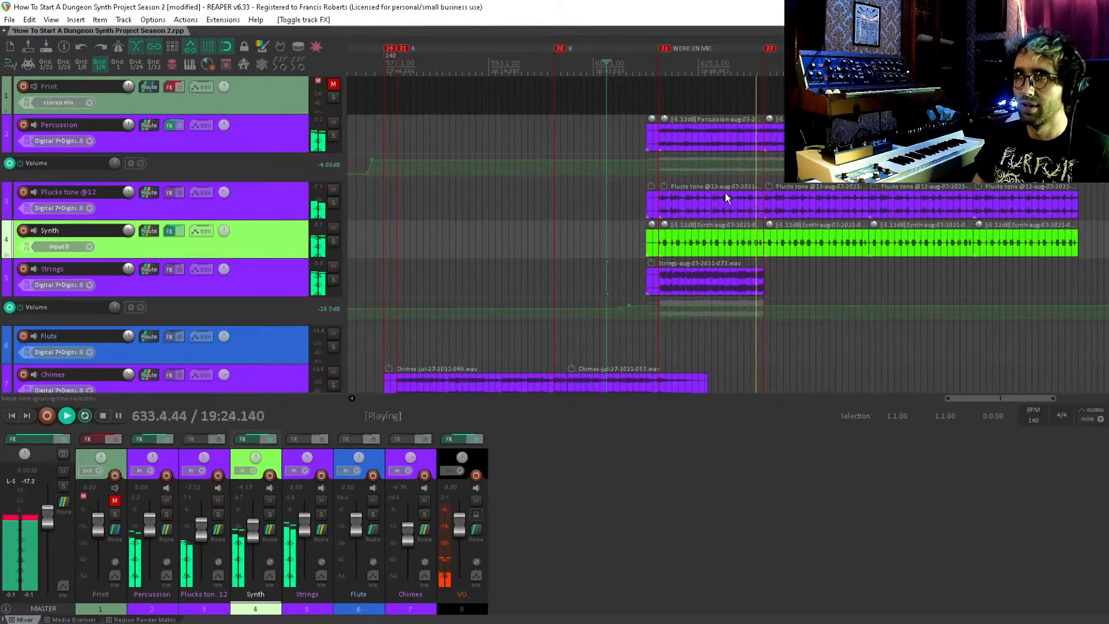
pyautogui.moveTo(725, 193); pyautogui.dragTo(492, 175)
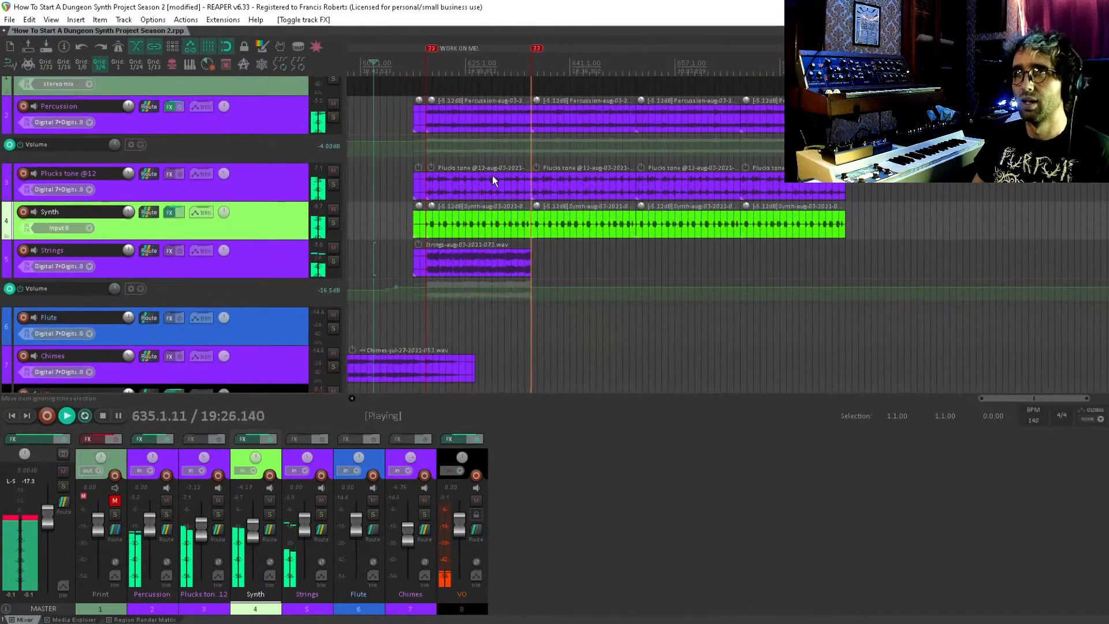
pyautogui.press('space')
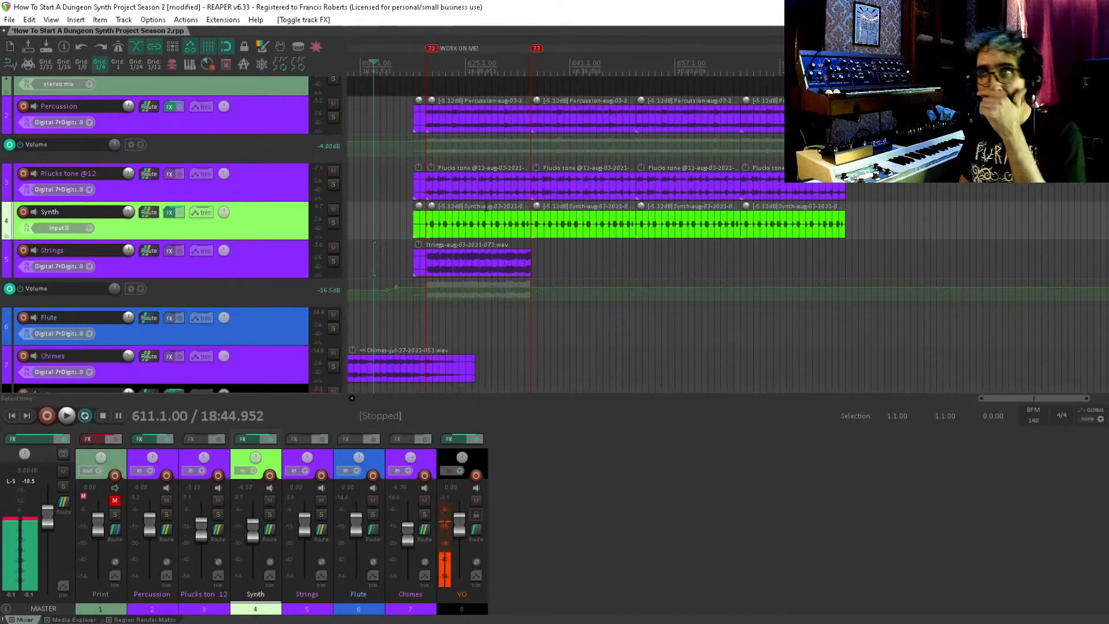
# Delete the Strings take starting at bar 617 and save the project.
pyautogui.click(421, 265)
pyautogui.press('Delete')
pyautogui.scroll(1, 428, 272)
pyautogui.hotkey('ctrl', 's')
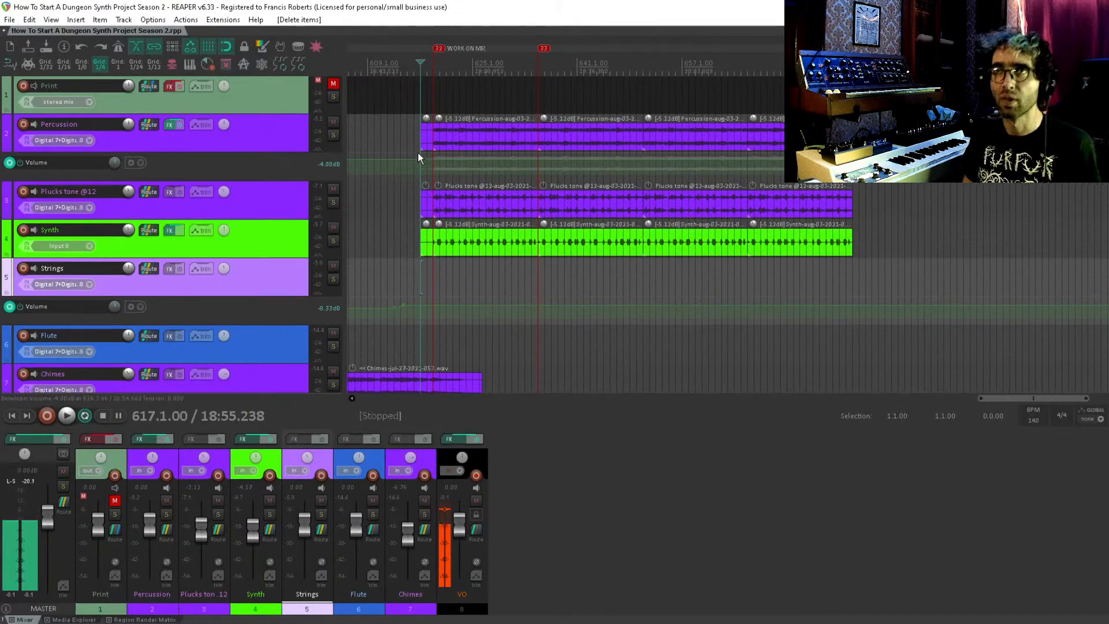
# Arm the Strings track and record a new take from bar 617 to just past bar 635.
pyautogui.scroll(4, 417, 153)
pyautogui.moveTo(814, 315); pyautogui.dragTo(566, 317)
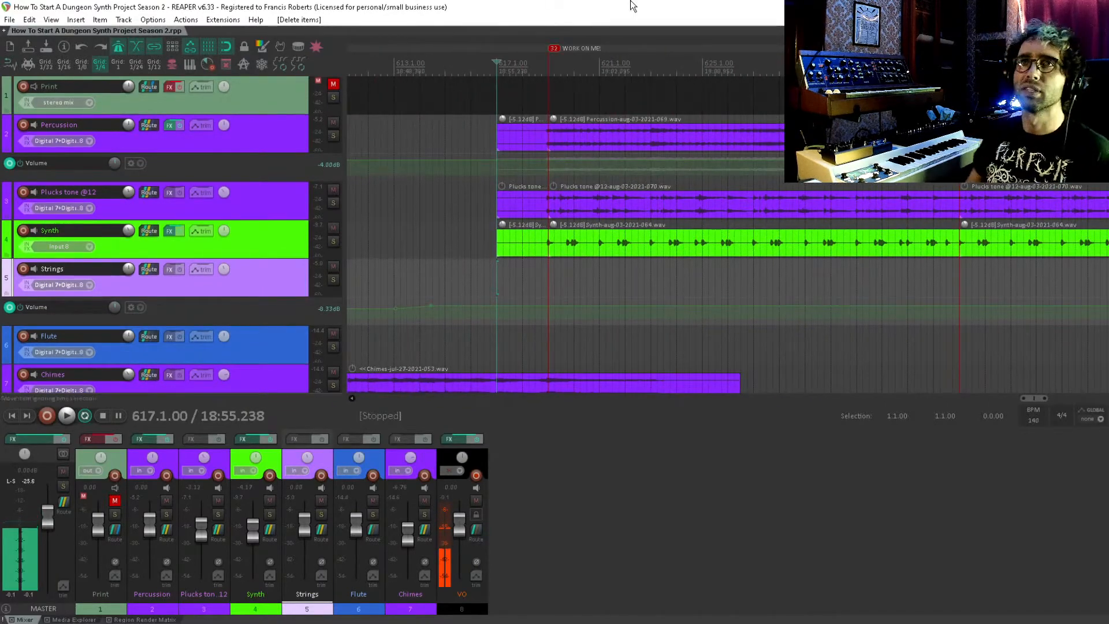
pyautogui.click(24, 269)
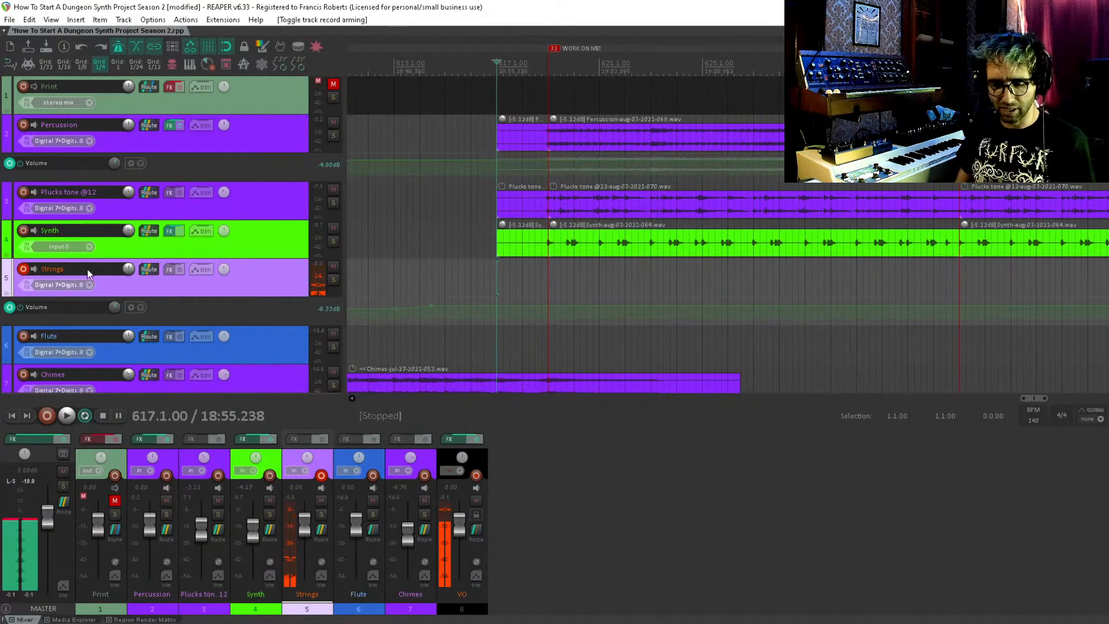
pyautogui.hotkey('ctrl', 'r')
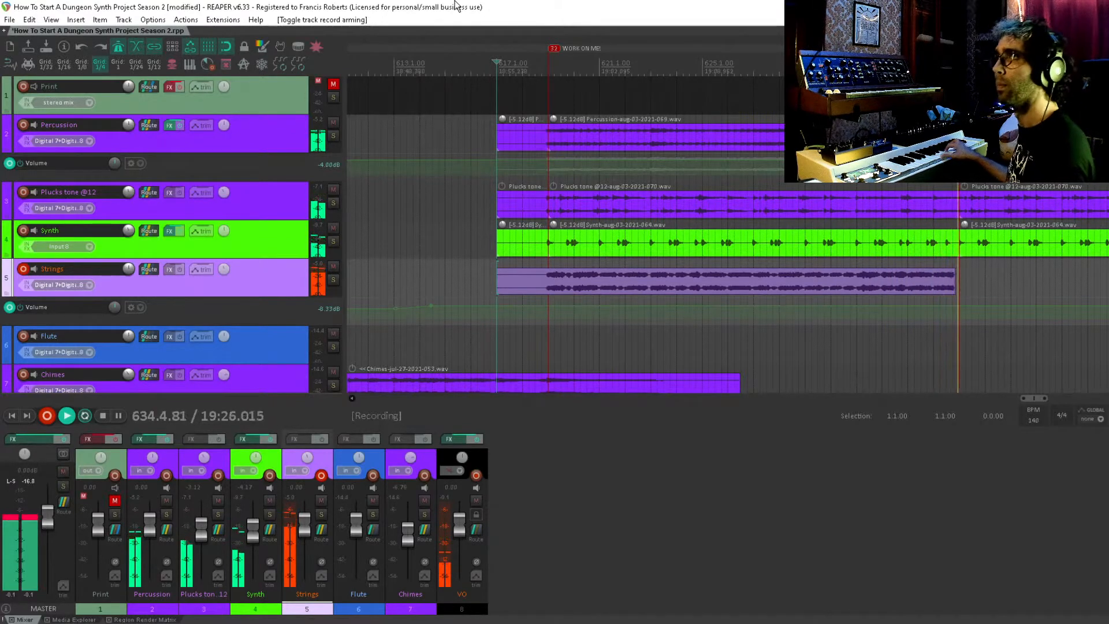
pyautogui.press('space')
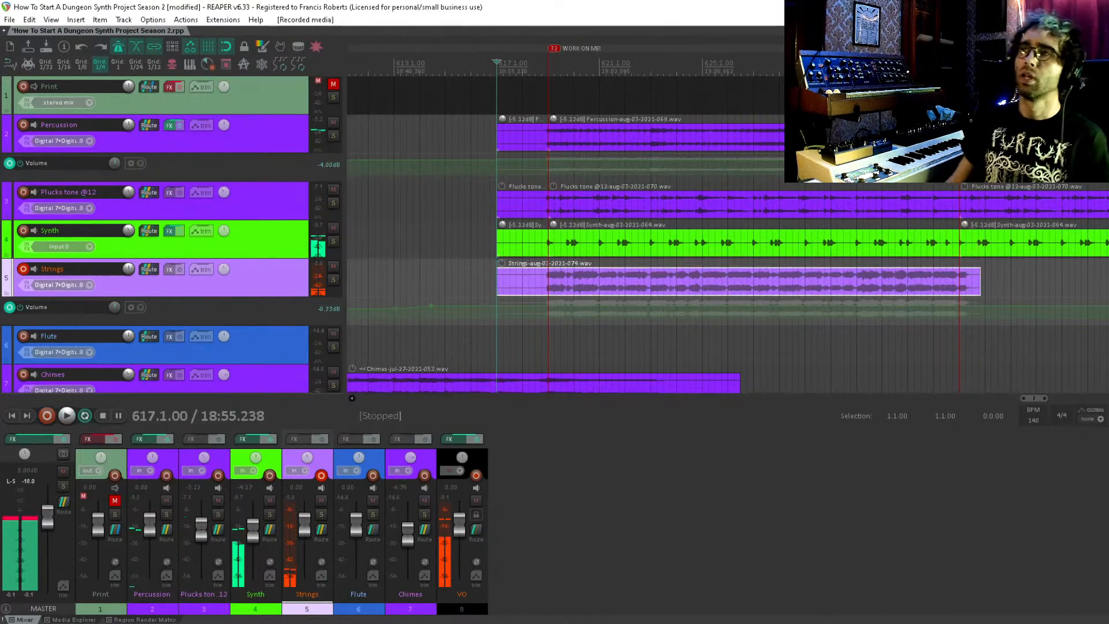
# Split the new Strings take at bar 635, delete the tail beyond it, and split the remaining item at bar 619.
pyautogui.click(958, 276)
pyautogui.press('Delete')
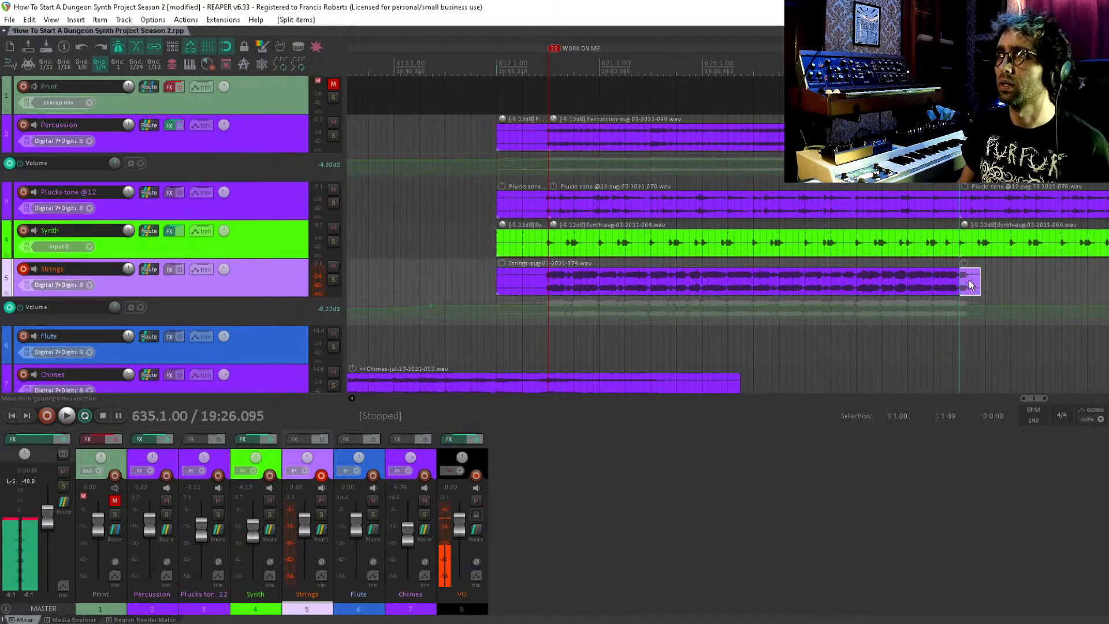
pyautogui.click(542, 275)
pyautogui.click(546, 280)
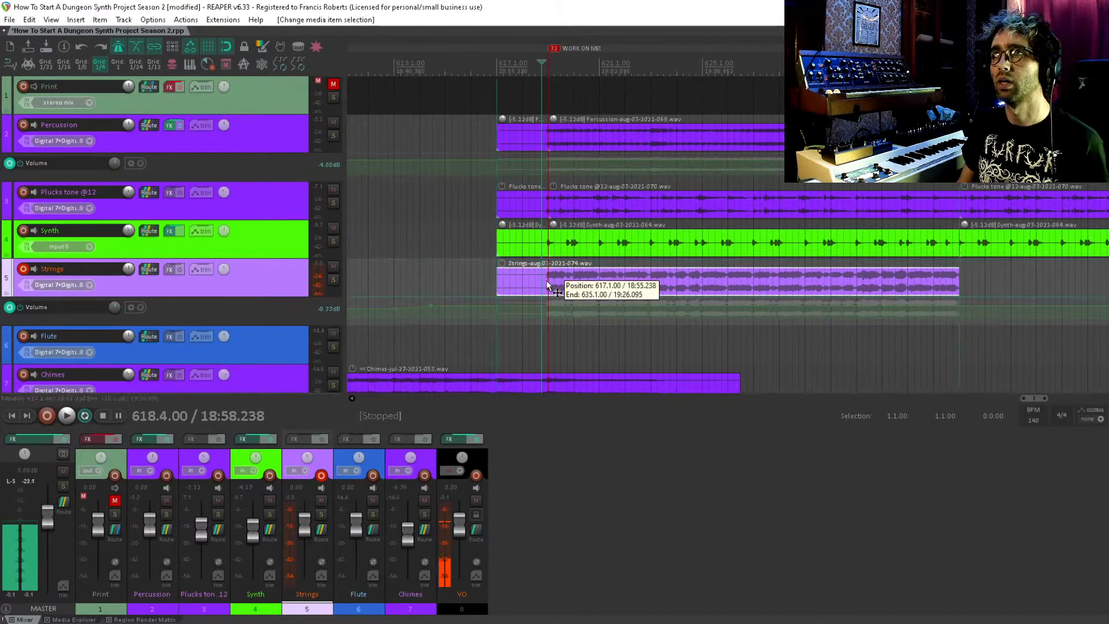
pyautogui.press('s')
# Duplicate the Strings loop starting at bar 619 three times so it fills up to bar 683, and save the project.
pyautogui.click(561, 282)
pyautogui.scroll(-5, 561, 282)
pyautogui.hscroll(5, 663, 272)
pyautogui.hotkey('ctrl', 'd')
pyautogui.hotkey('ctrl', 'd')
pyautogui.hotkey('ctrl', 'd')
pyautogui.hscroll(-3, 696, 281)
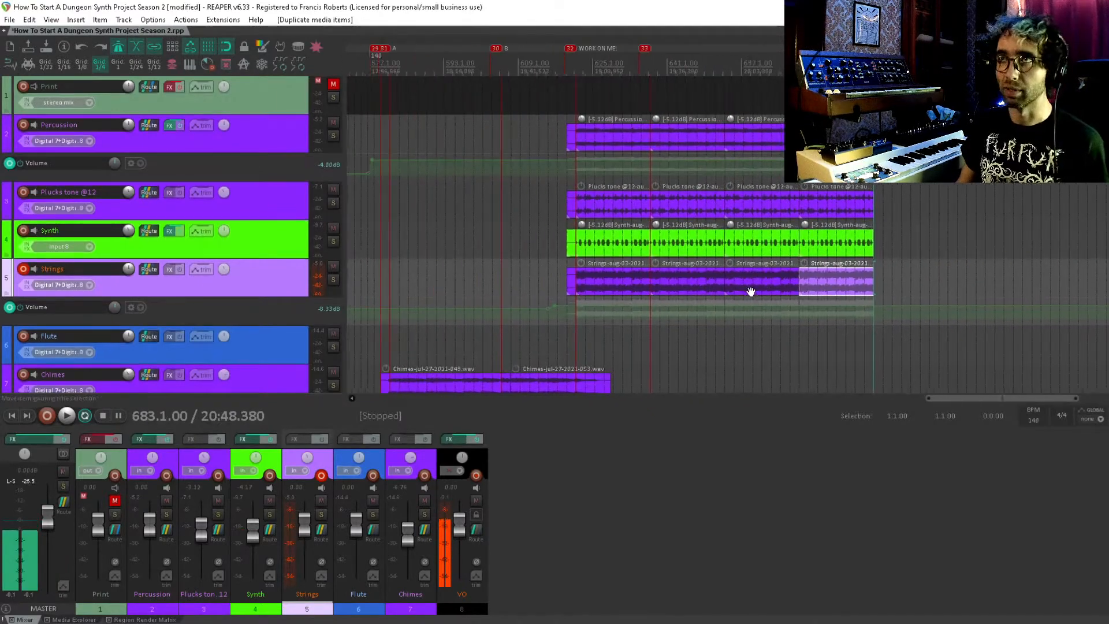
pyautogui.hotkey('ctrl', 's')
# Disarm the Strings track and save the project.
pyautogui.scroll(3, 670, 254)
pyautogui.hscroll(-4, 670, 255)
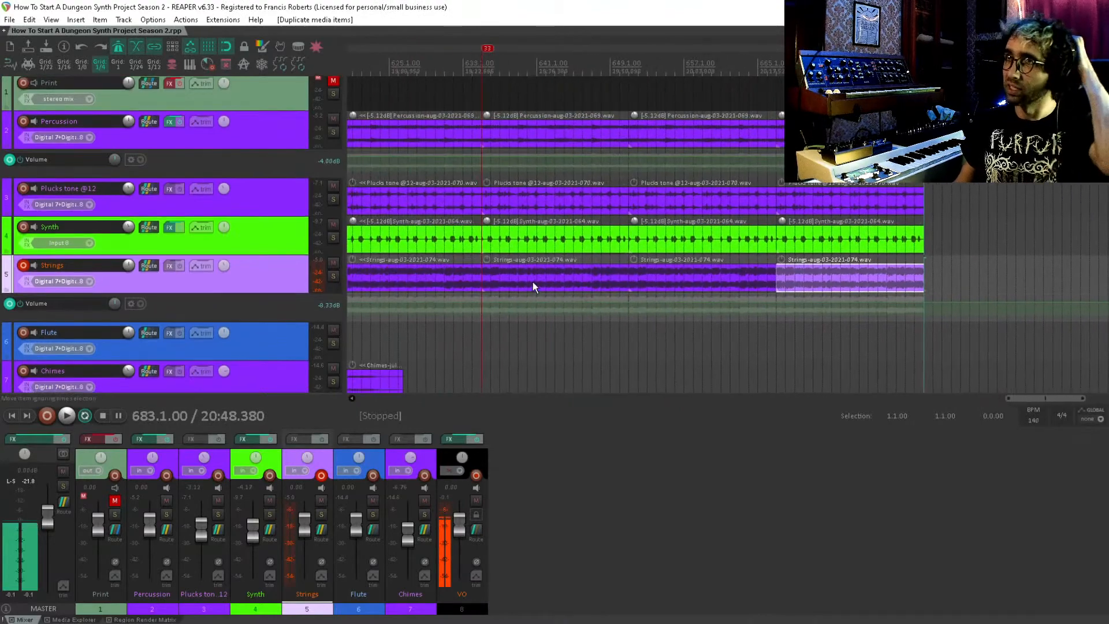
pyautogui.scroll(-2, 532, 282)
pyautogui.scroll(1, 765, 221)
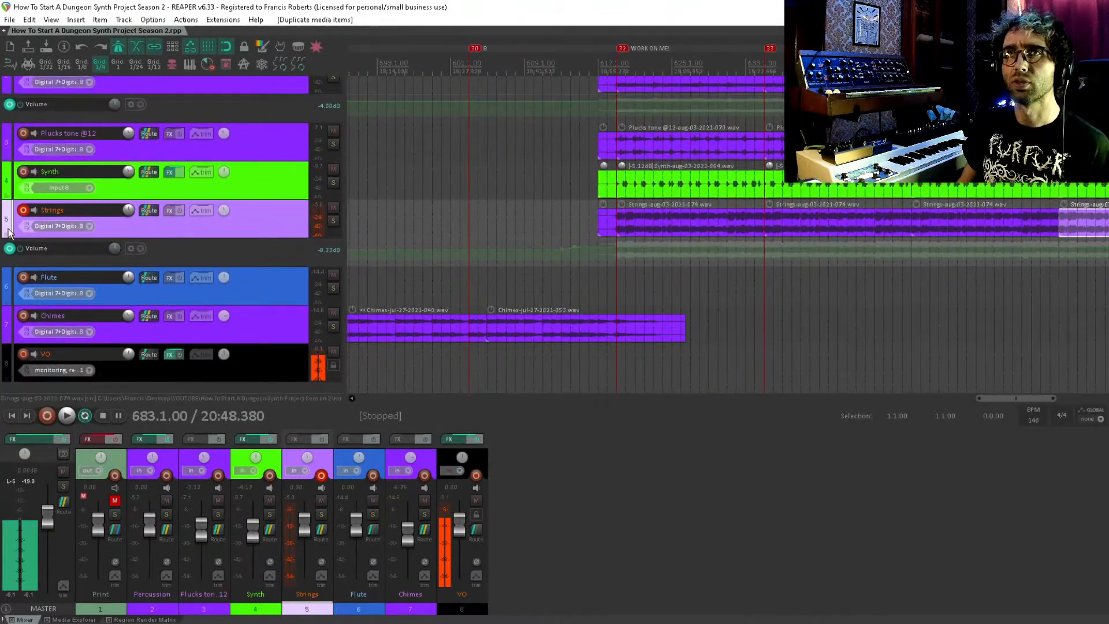
pyautogui.click(23, 212)
pyautogui.hotkey('ctrl', 's')
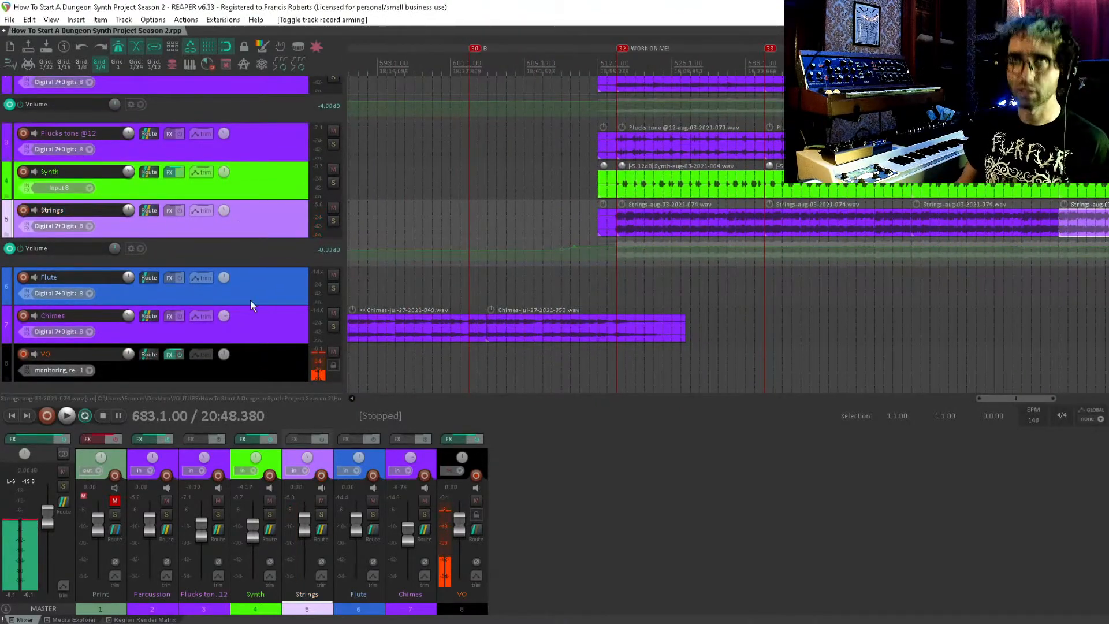
# Arm the Flute track for recording and show its volume envelope.
pyautogui.scroll(-1, 254, 253)
pyautogui.click(230, 263)
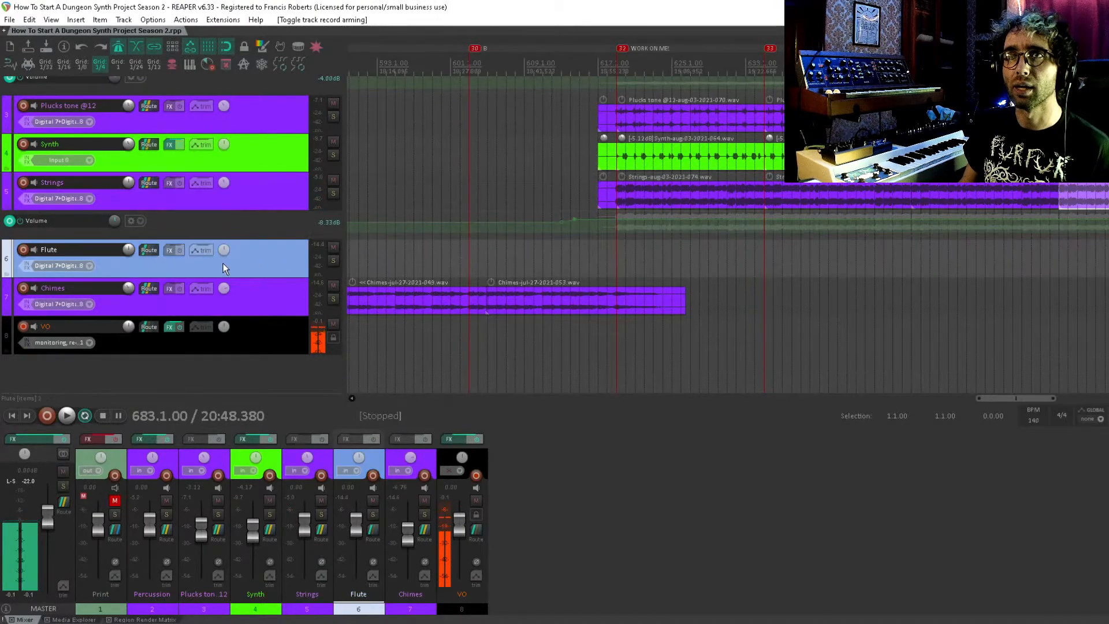
pyautogui.click(23, 250)
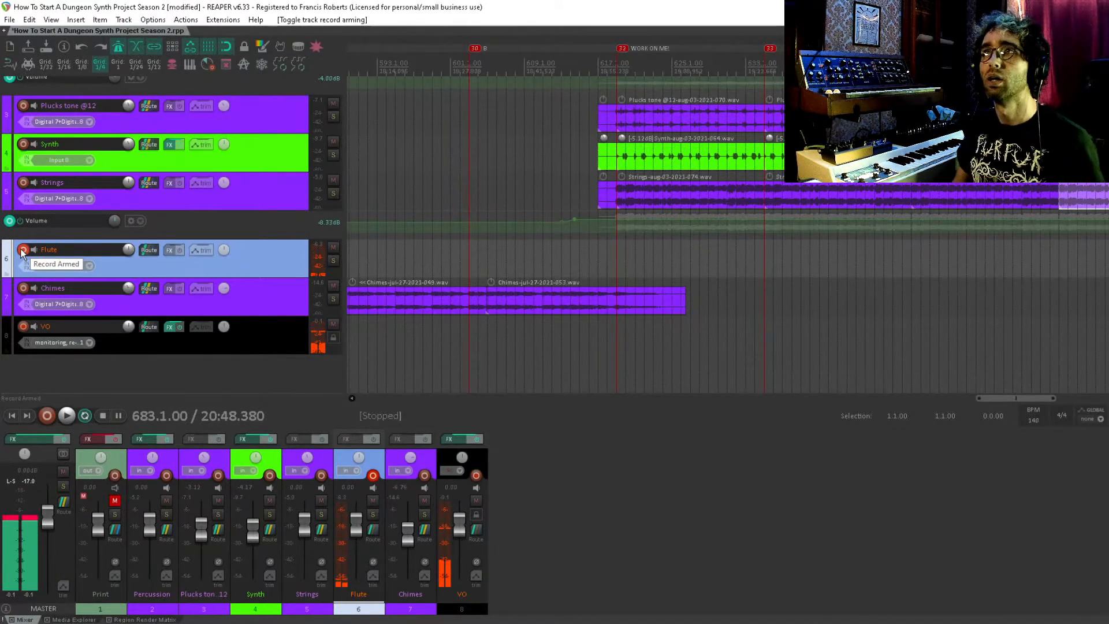
pyautogui.scroll(-8, 489, 246)
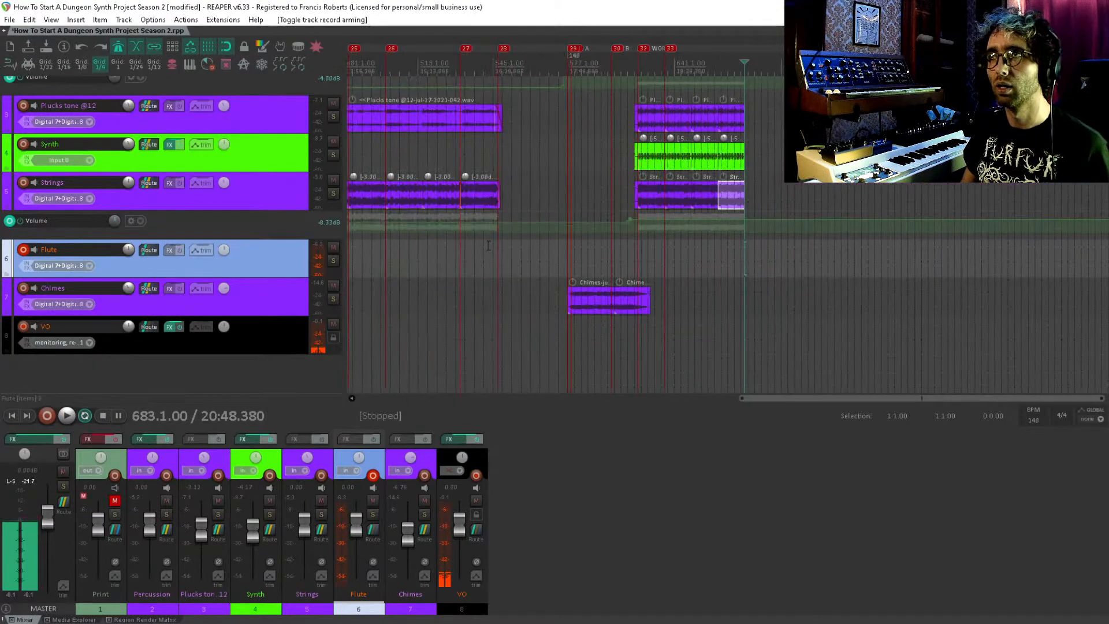
pyautogui.scroll(8, 669, 249)
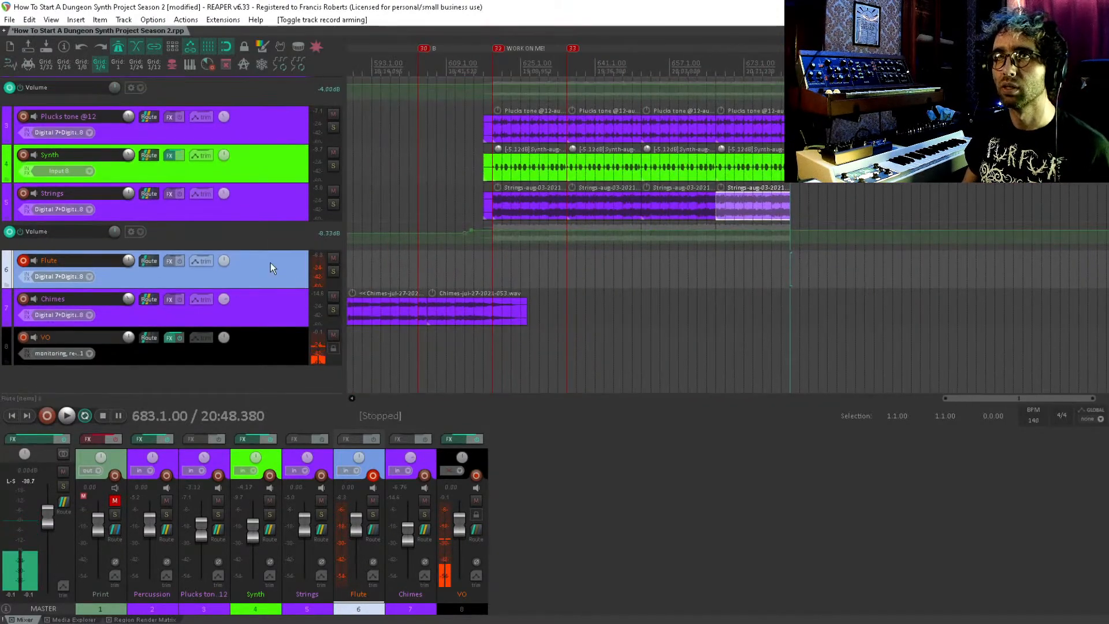
pyautogui.press('v')
pyautogui.moveTo(469, 293); pyautogui.dragTo(494, 306)
# Play the section from bar 621 while trying the armed Flute sound against it.
pyautogui.click(503, 262)
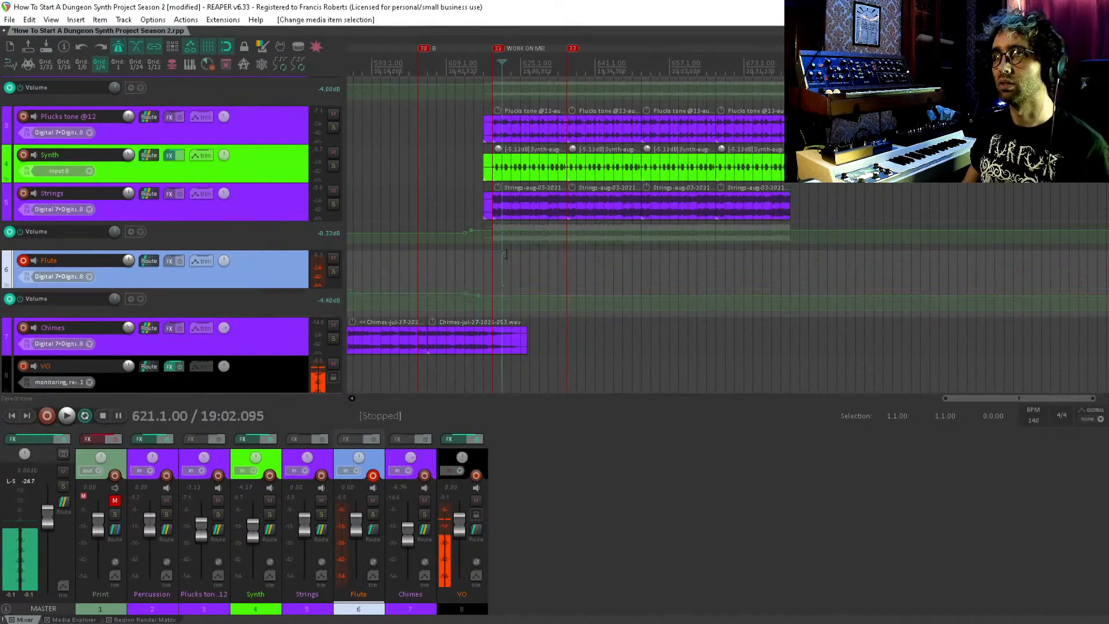
pyautogui.press('space')
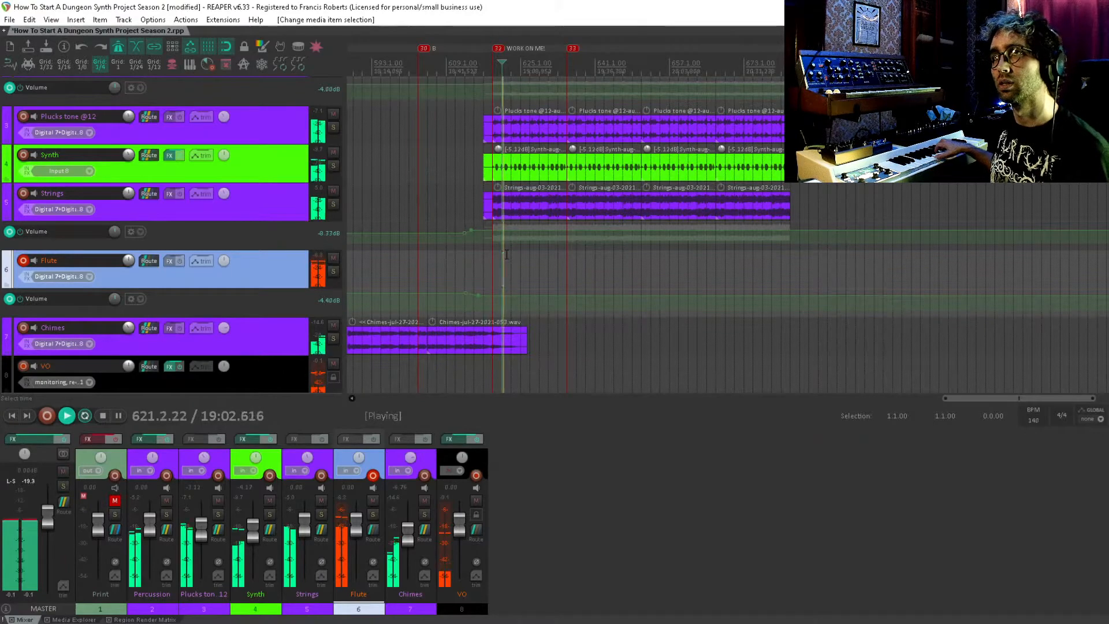
pyautogui.press('space')
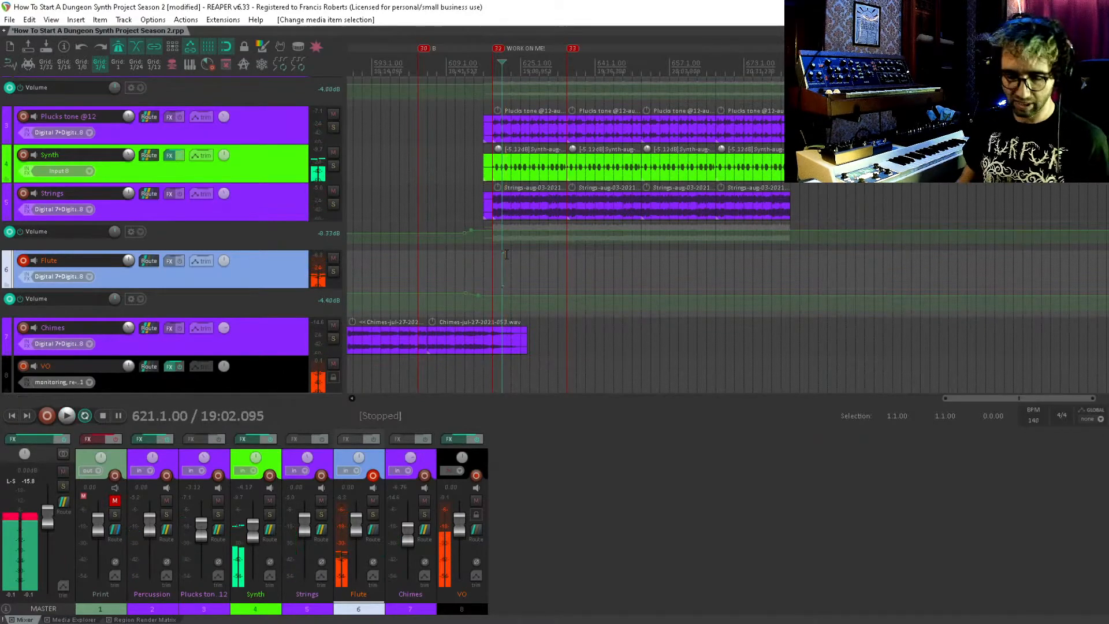
pyautogui.click(475, 272)
pyautogui.click(484, 274)
pyautogui.scroll(5, 503, 289)
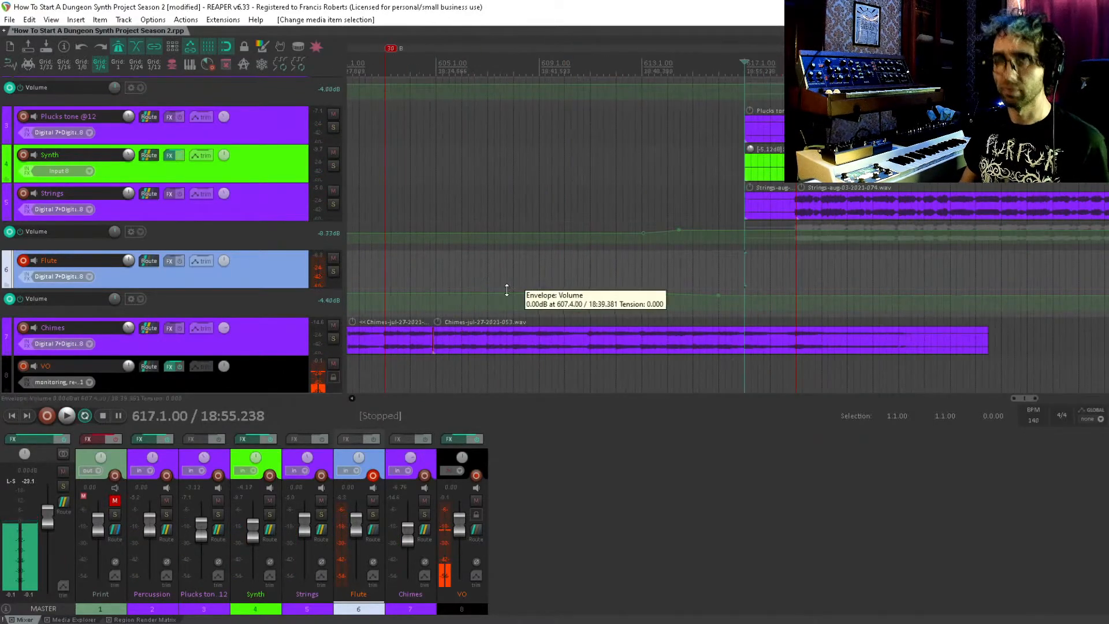
pyautogui.hotkey('ctrl', 's')
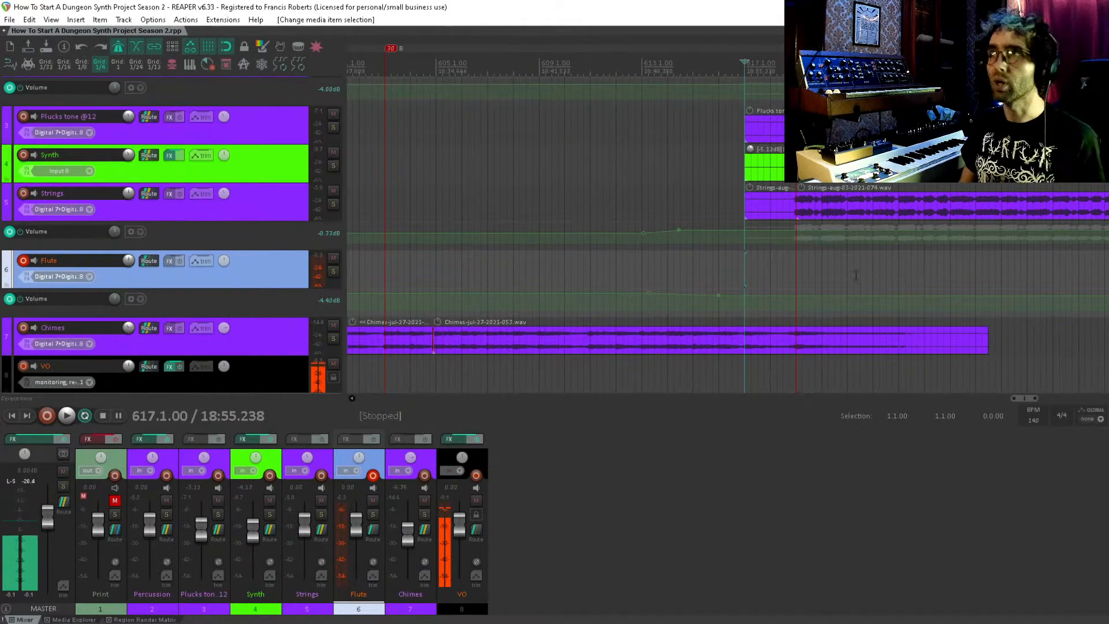
pyautogui.moveTo(859, 274); pyautogui.dragTo(603, 306)
pyautogui.hotkey('ctrl', 'r')
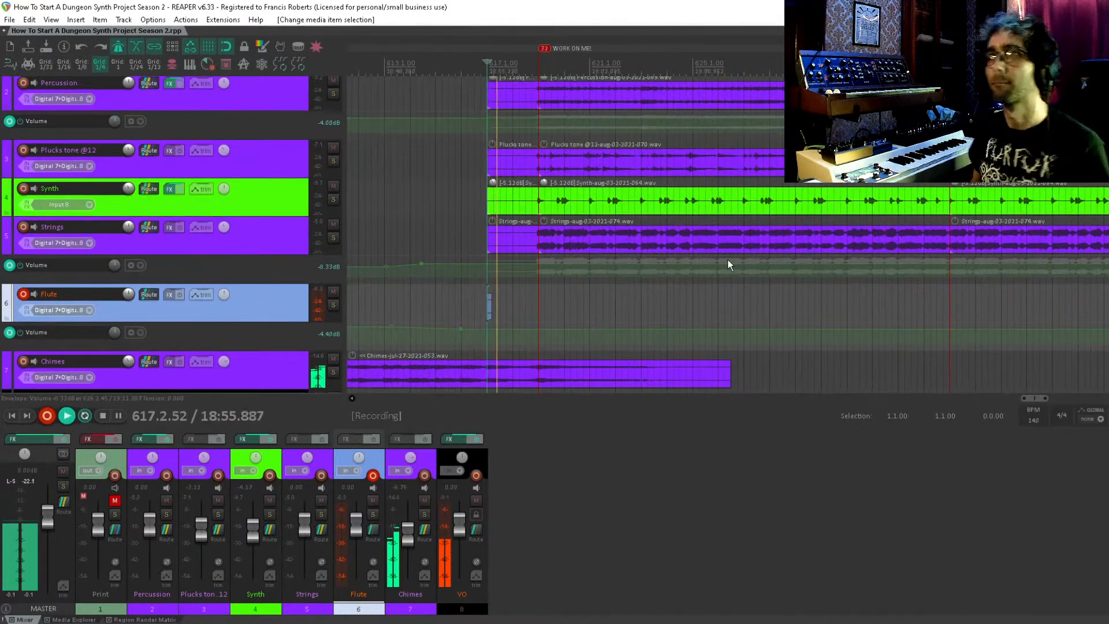
pyautogui.press('space')
pyautogui.hotkey('ctrl', 'z')
# Record a Flute take from bar 633 to just past bar 667.
pyautogui.click(897, 301)
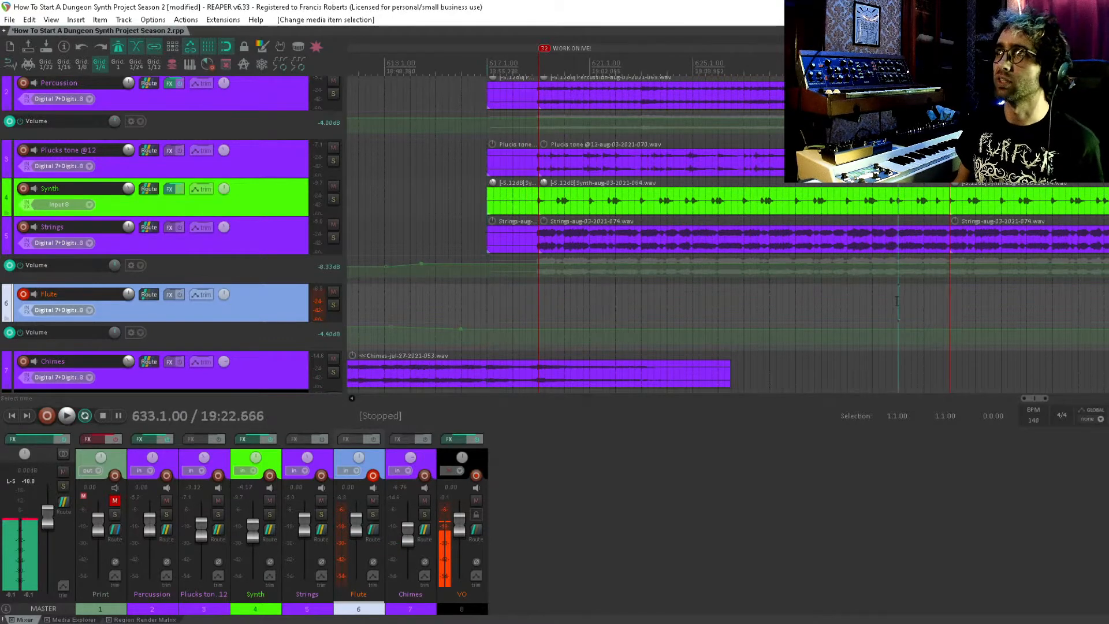
pyautogui.hotkey('ctrl', 'r')
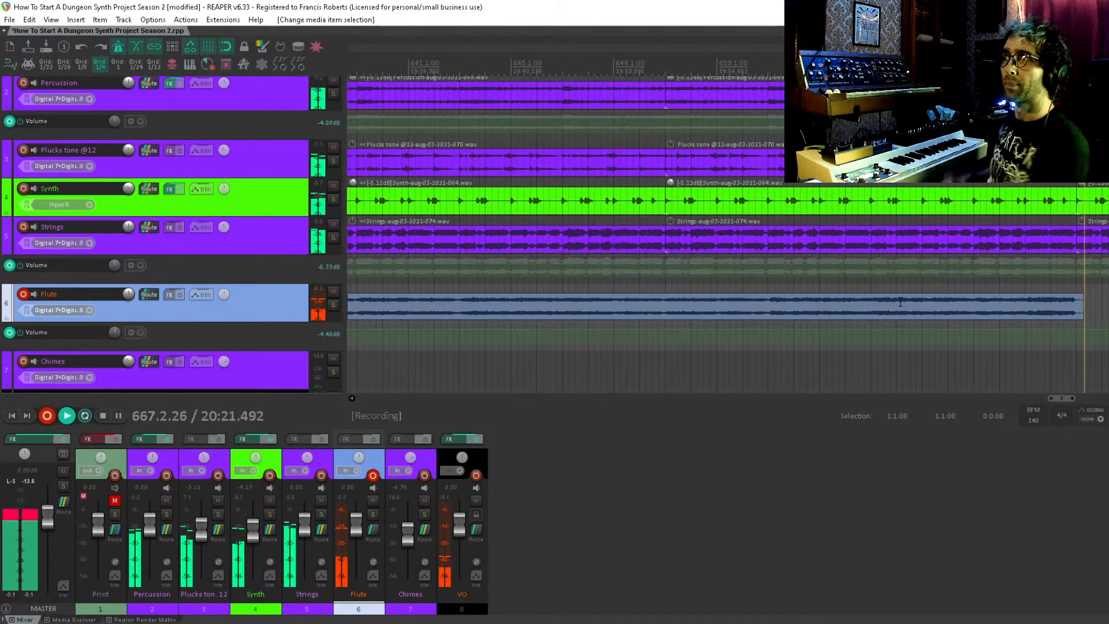
pyautogui.press('space')
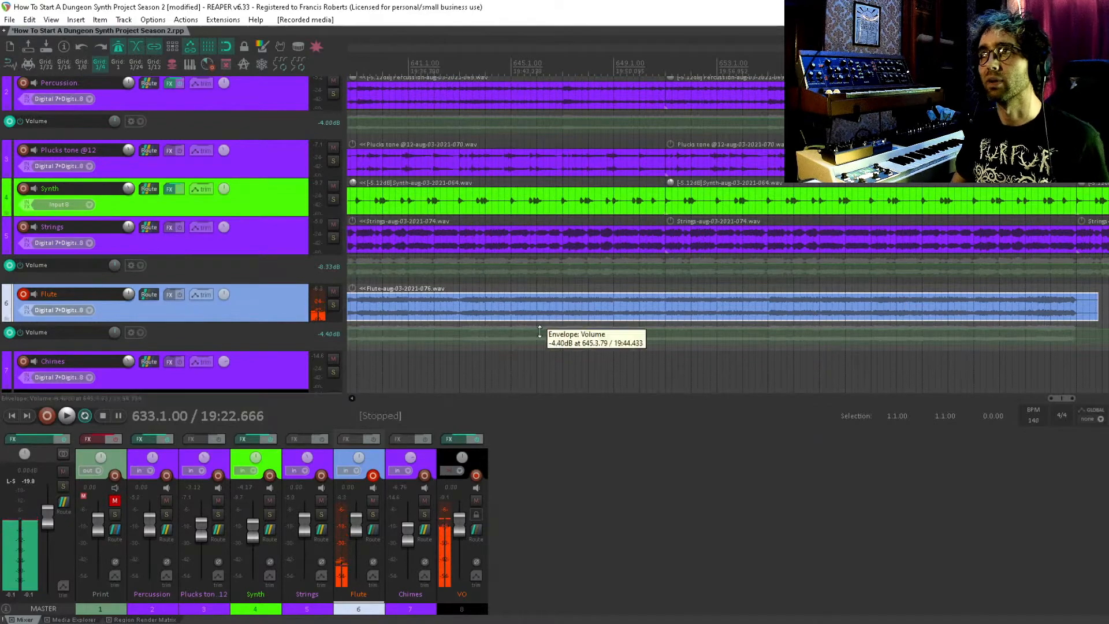
# Listen to the Flute take around bar 635, delete it and save the project.
pyautogui.scroll(-3, 629, 263)
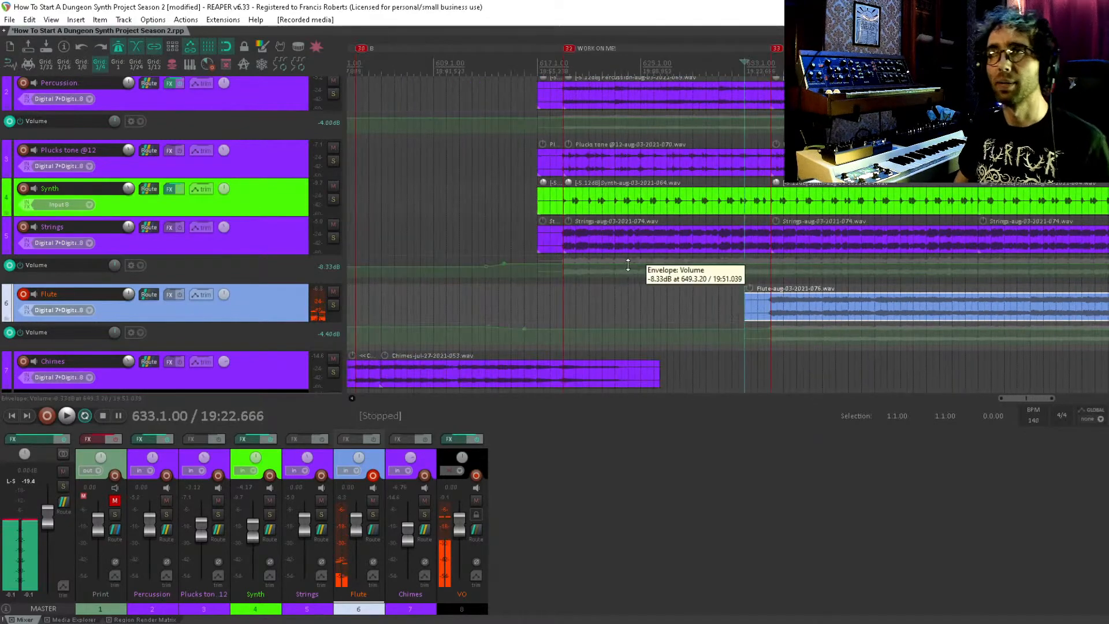
pyautogui.click(766, 306)
pyautogui.press('space')
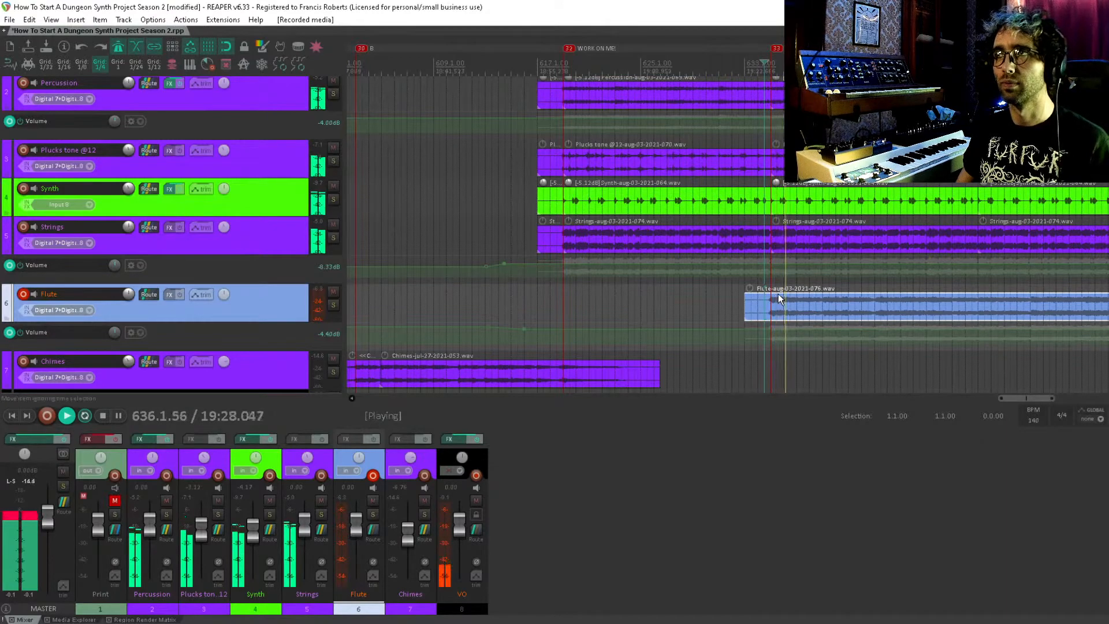
pyautogui.press('space')
pyautogui.press('Delete')
pyautogui.hotkey('ctrl', 's')
# Record a new Flute take from bar 633 to past bar 673 and save the project.
pyautogui.moveTo(816, 244); pyautogui.dragTo(662, 199)
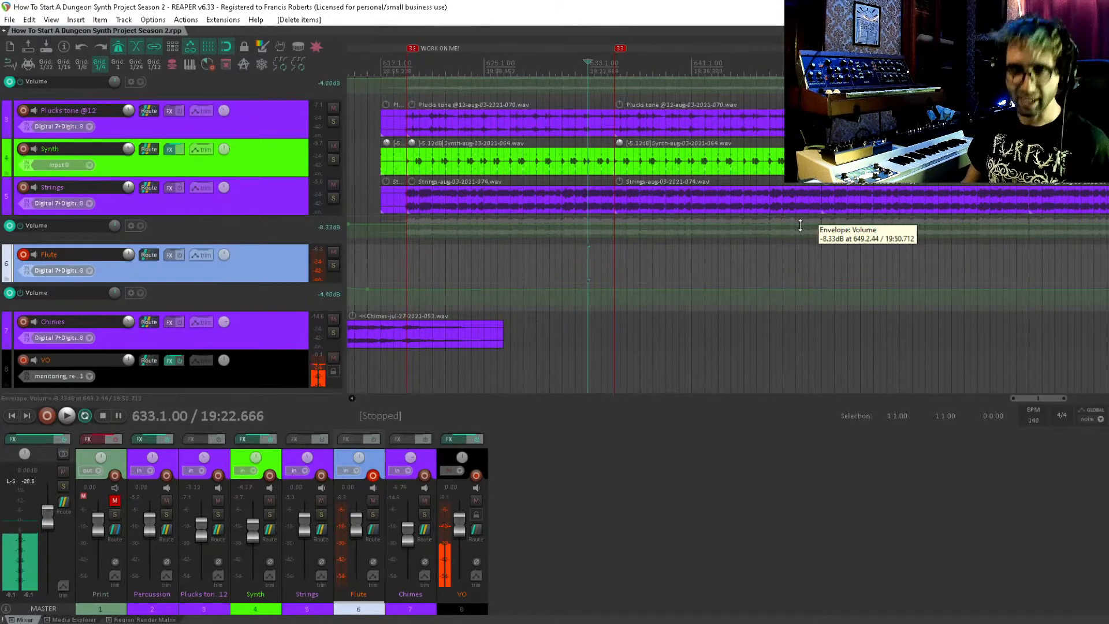
pyautogui.hotkey('ctrl', 'r')
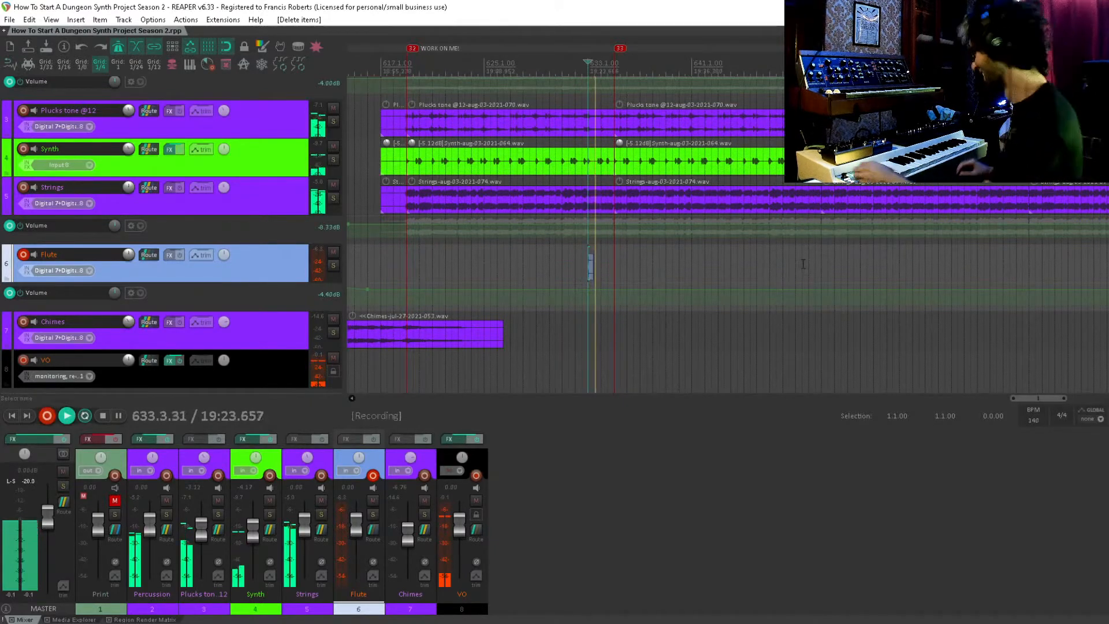
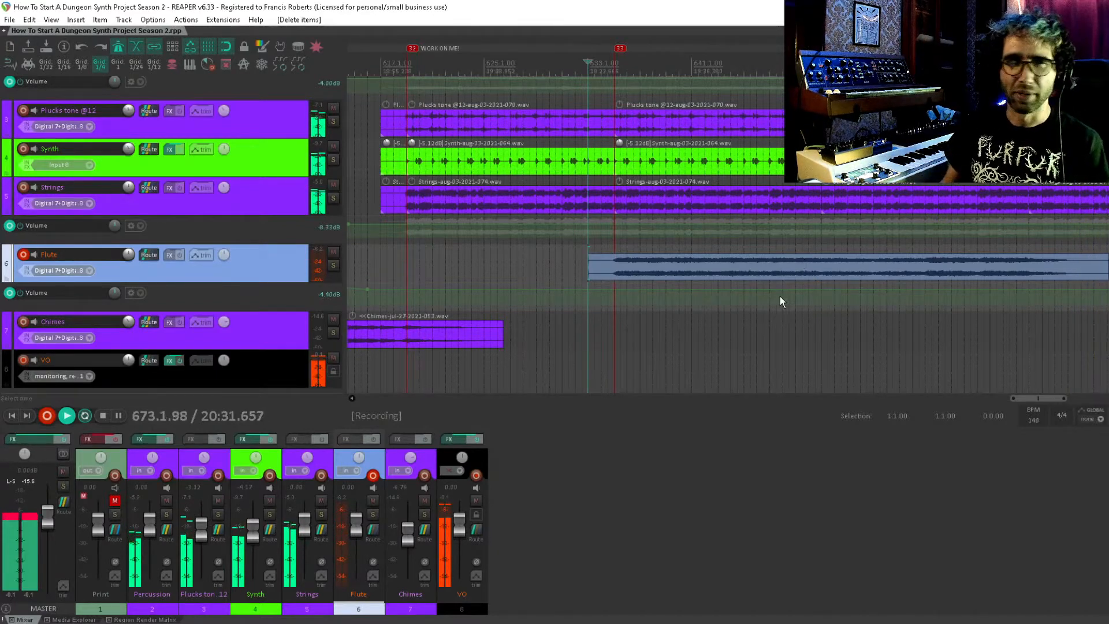
pyautogui.moveTo(928, 211); pyautogui.dragTo(693, 124)
pyautogui.press('space')
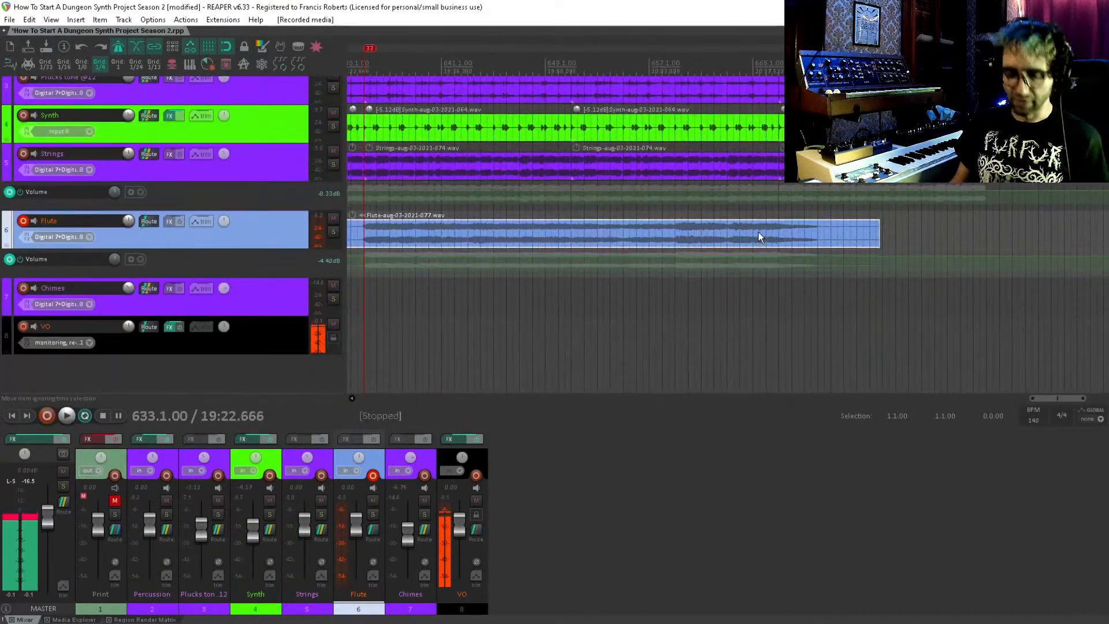
pyautogui.click(773, 232)
pyautogui.moveTo(772, 231); pyautogui.dragTo(796, 234)
pyautogui.hotkey('ctrl', 's')
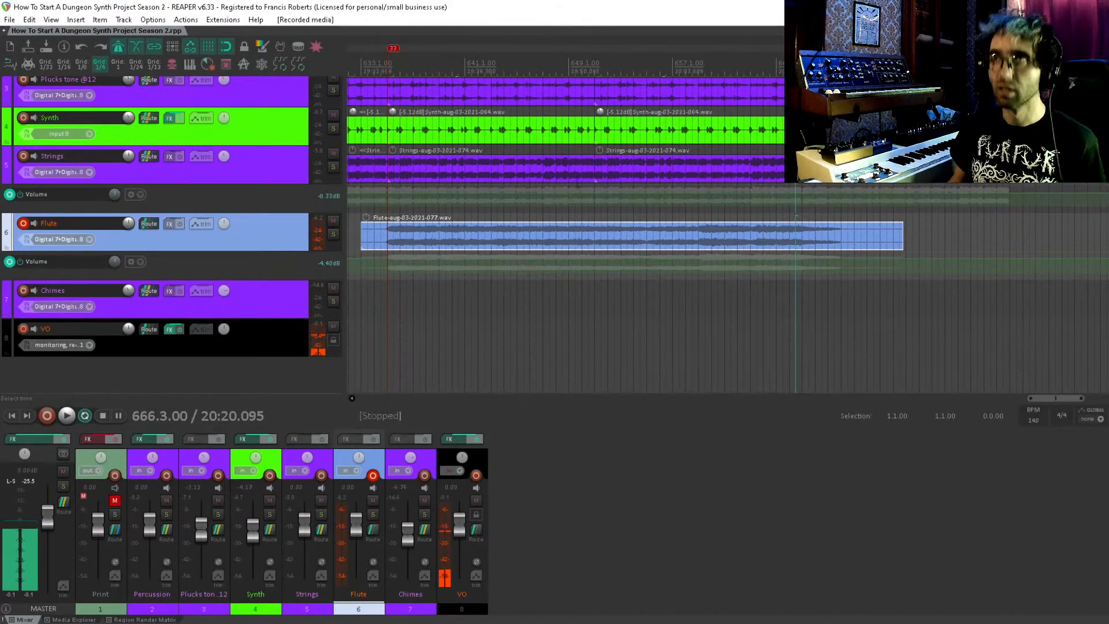
# Disarm the Flute track and save the project again.
pyautogui.moveTo(566, 199); pyautogui.dragTo(591, 223)
pyautogui.click(24, 247)
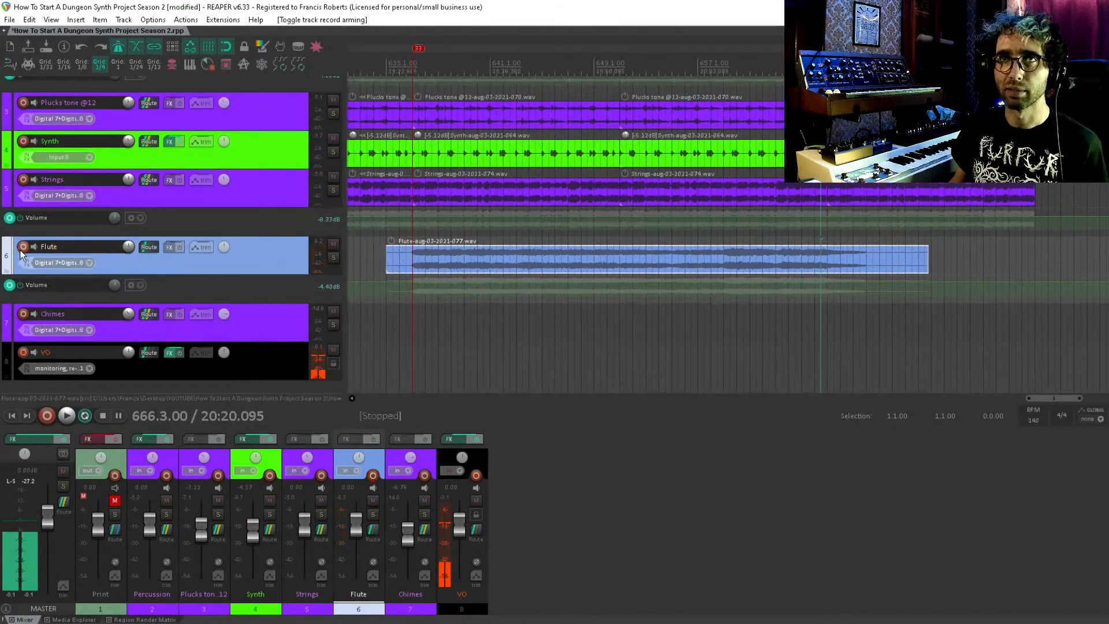
pyautogui.moveTo(383, 222); pyautogui.dragTo(608, 273)
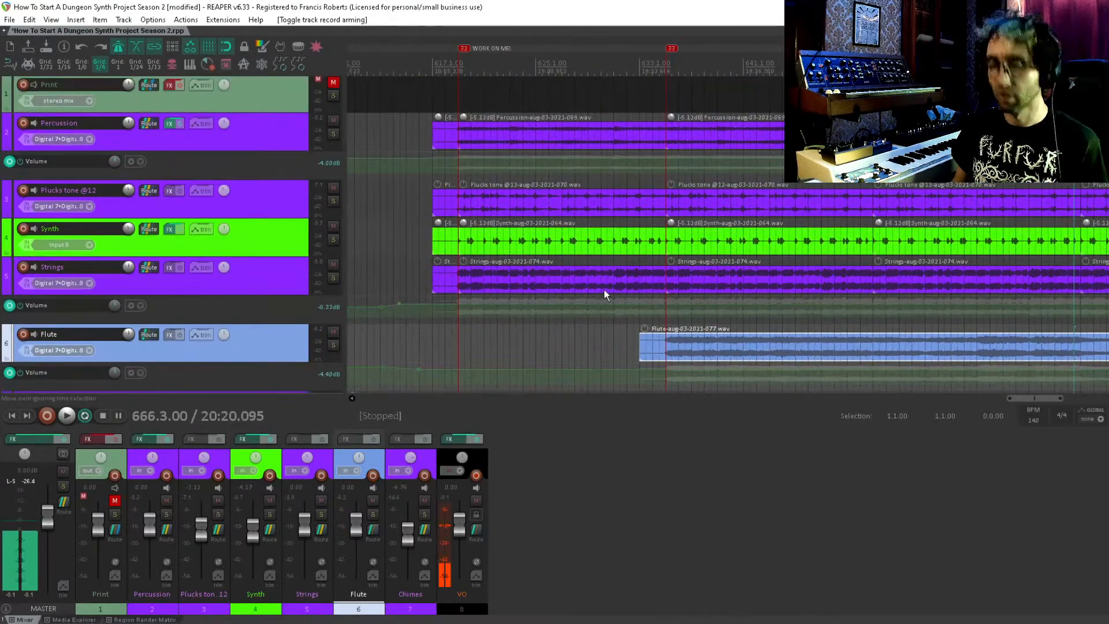
pyautogui.hotkey('ctrl', 's')
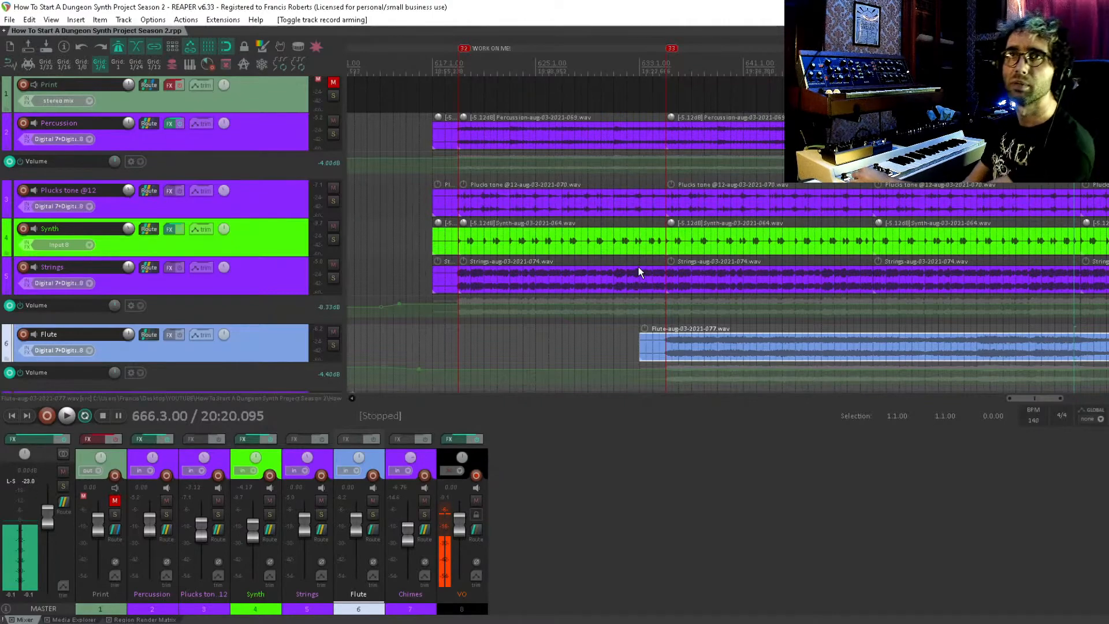
# Arm the Strings track to try its sound live, disarm it, and save with the edit cursor at bar 617.
pyautogui.click(26, 283)
pyautogui.click(24, 268)
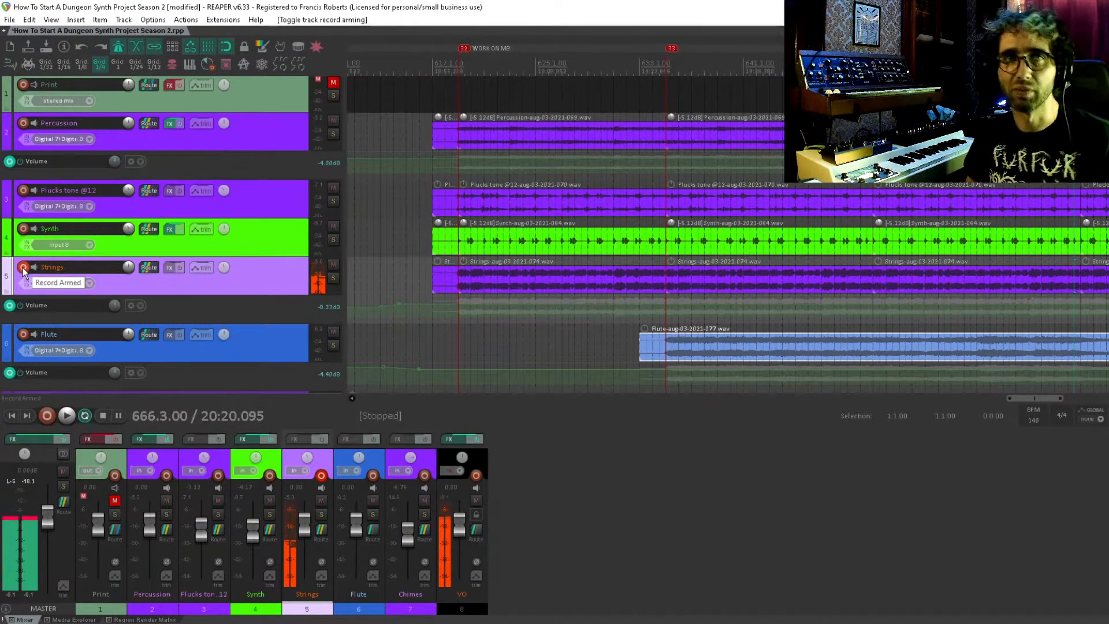
pyautogui.click(23, 267)
pyautogui.moveTo(469, 291); pyautogui.dragTo(394, 268)
pyautogui.click(394, 268)
pyautogui.hotkey('ctrl', 's')
# Turn off the metronome and check the Strings input by arming and disarming the track.
pyautogui.scroll(-1, 394, 269)
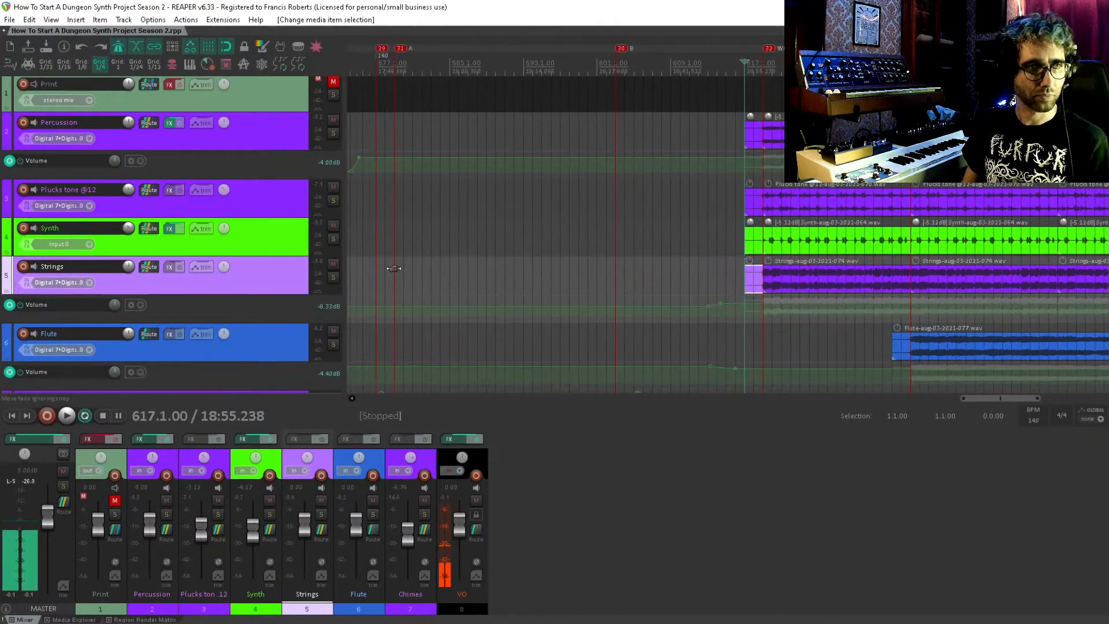
pyautogui.click(118, 46)
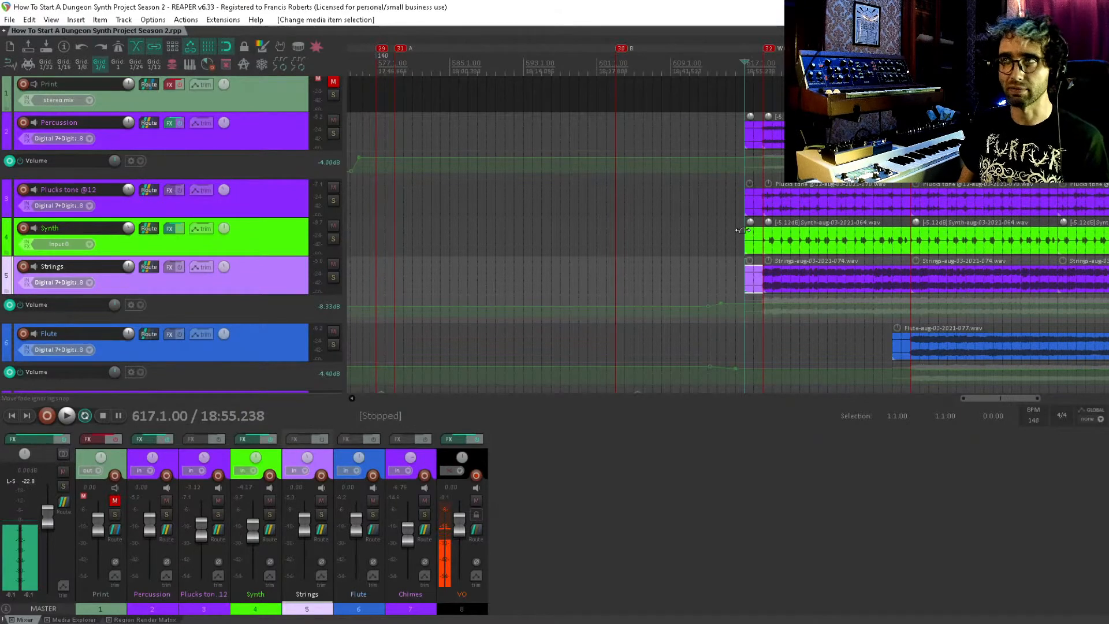
pyautogui.moveTo(743, 230); pyautogui.dragTo(681, 262)
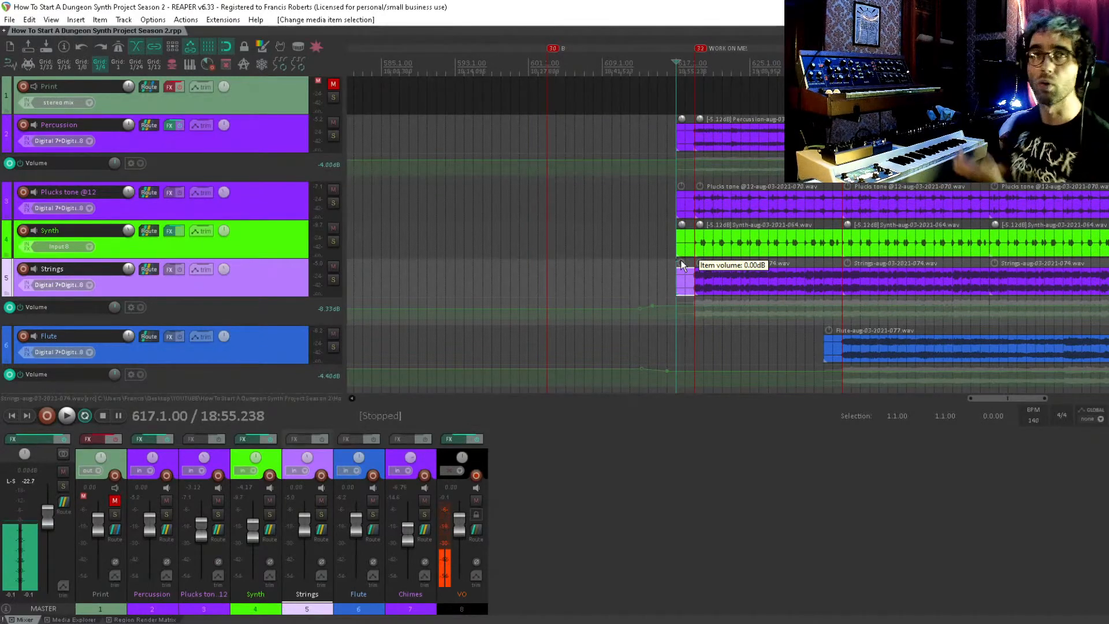
pyautogui.click(23, 268)
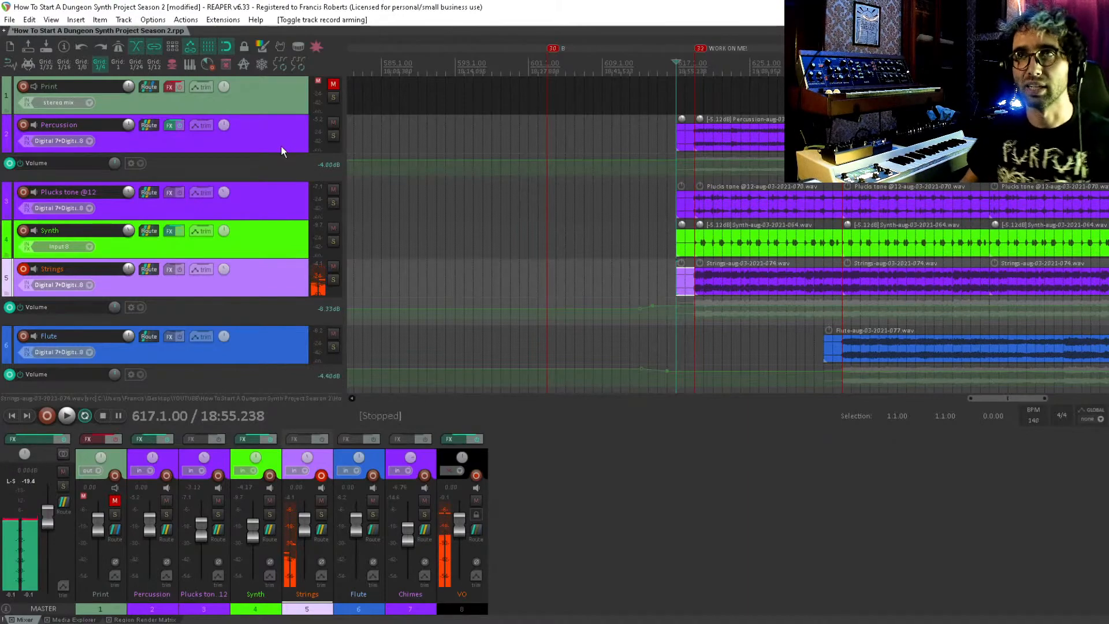
pyautogui.click(23, 268)
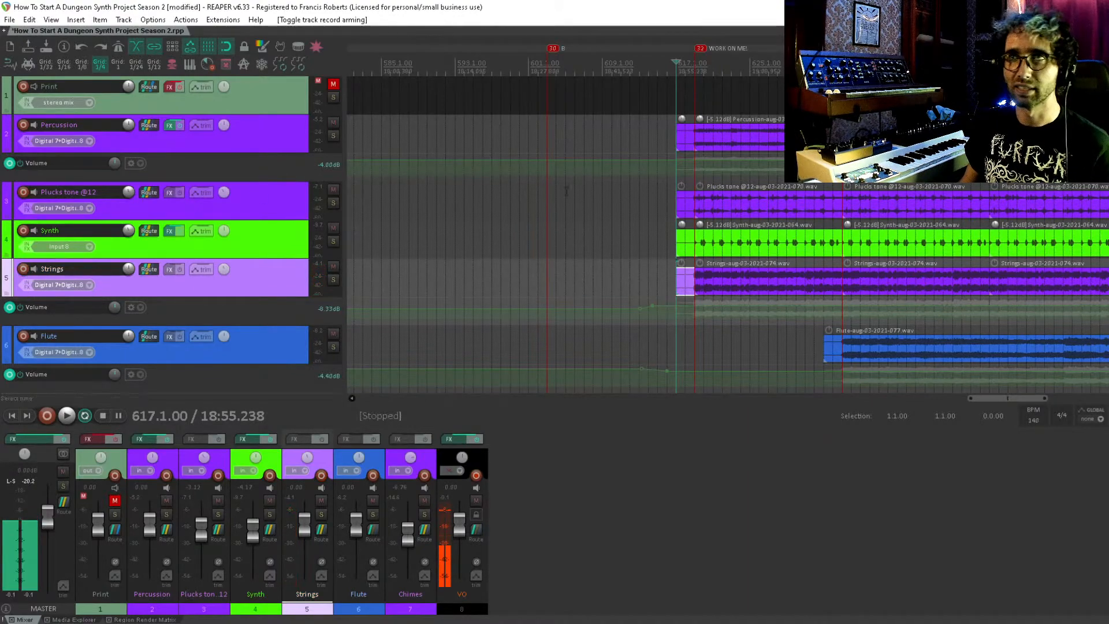
# Save the current state of the dungeon synth project.
pyautogui.hscroll(5, 442, 212)
pyautogui.scroll(-1, 487, 208)
pyautogui.hotkey('ctrl', 's')
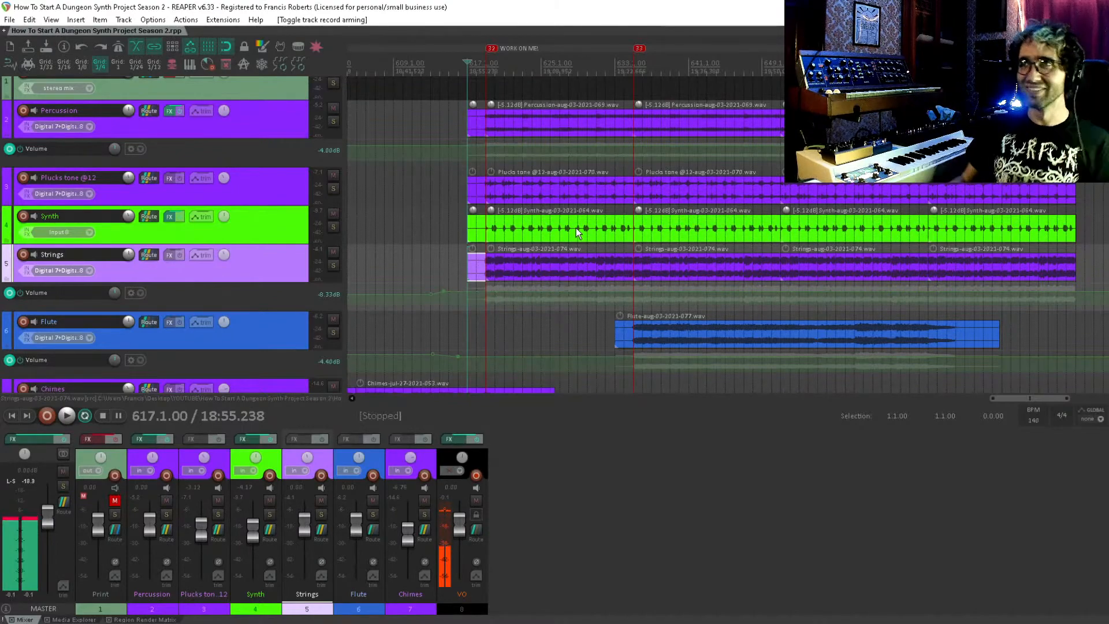
# Play back the WORK ON ME section from bar 617 to past bar 636, reviewing all parts through the Flute entrance, and stop playback.
pyautogui.scroll(-1, 318, 213)
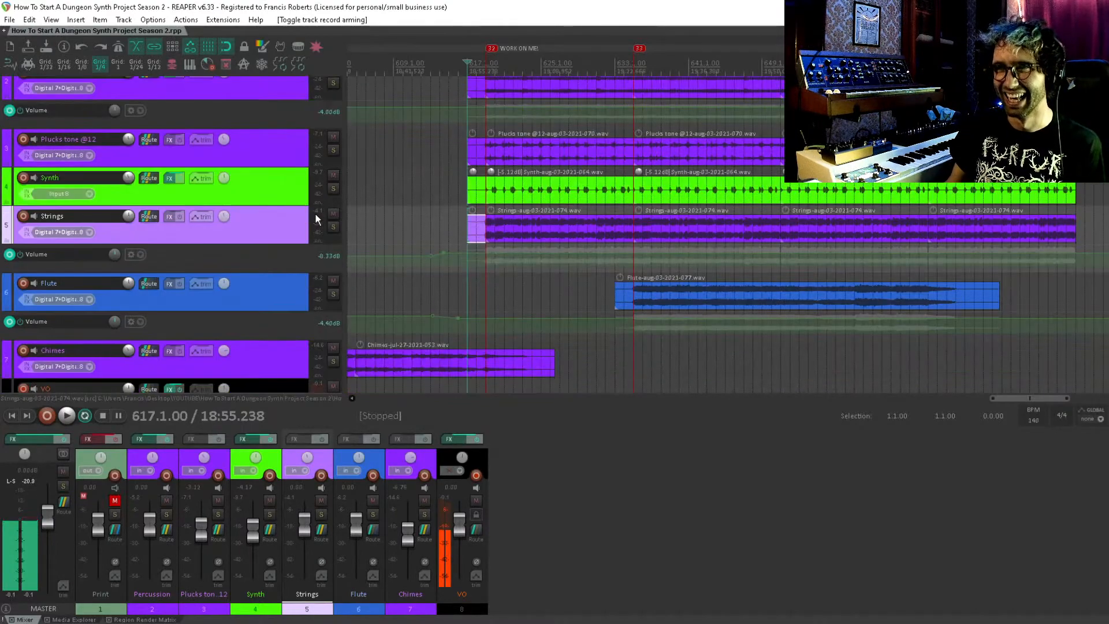
pyautogui.moveTo(574, 220); pyautogui.dragTo(565, 229)
pyautogui.moveTo(698, 256); pyautogui.dragTo(688, 230)
pyautogui.moveTo(621, 298); pyautogui.dragTo(640, 398)
pyautogui.press('space')
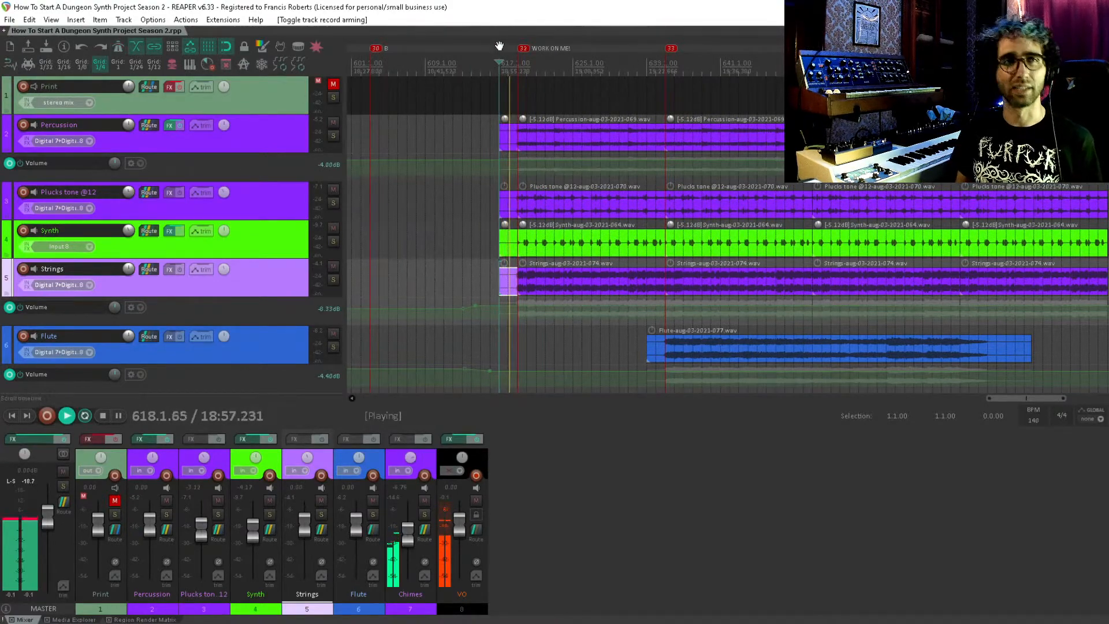
pyautogui.moveTo(741, 158); pyautogui.dragTo(698, 132)
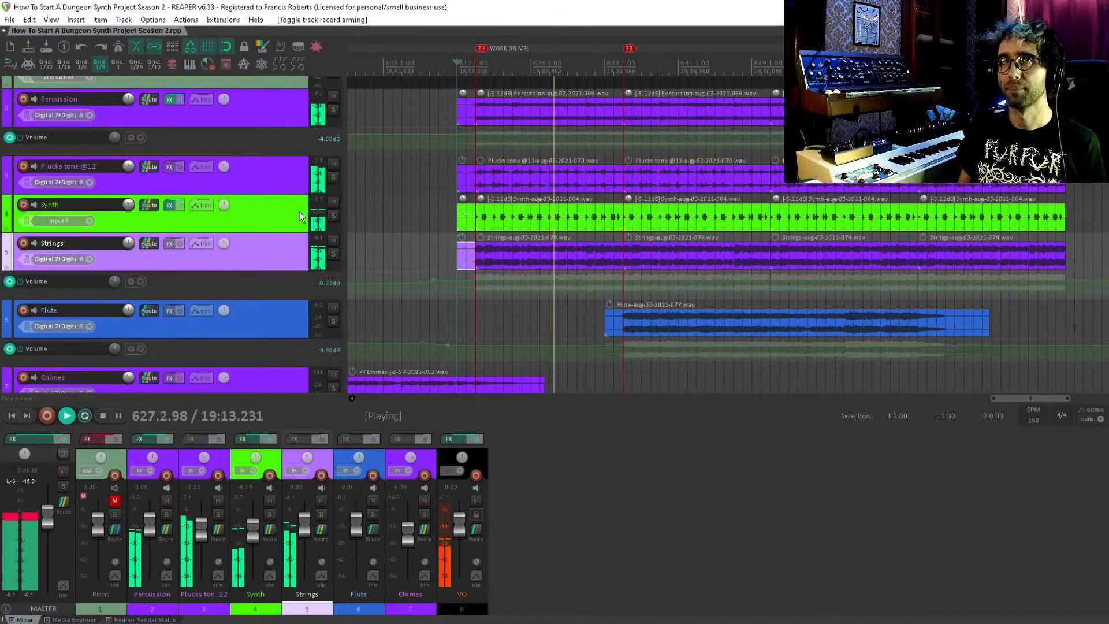
pyautogui.scroll(1, 168, 218)
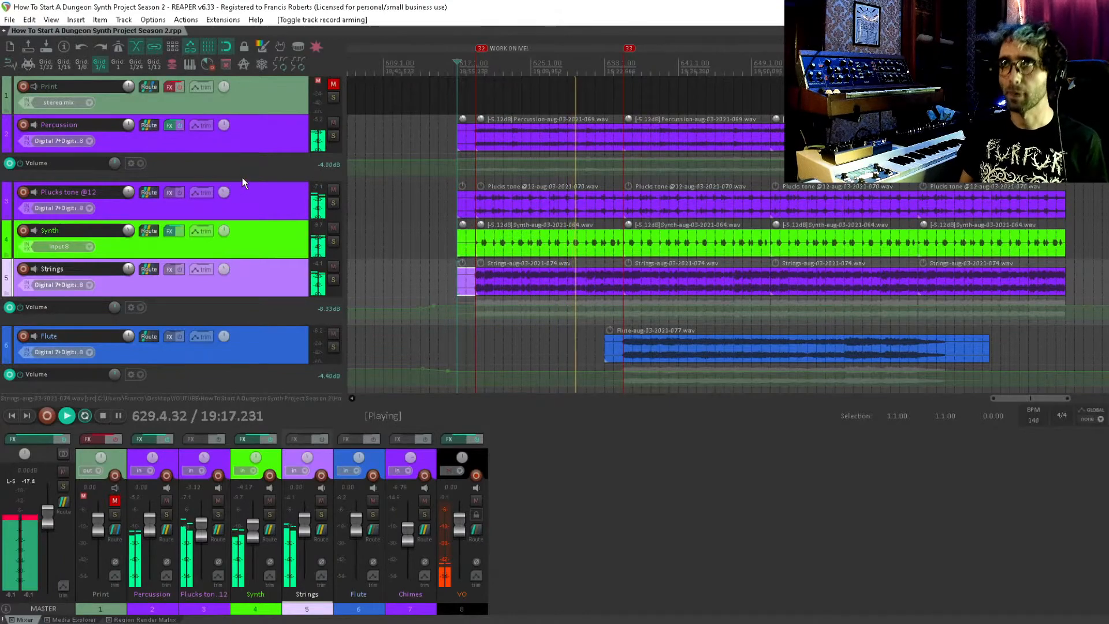
pyautogui.scroll(-4, 241, 177)
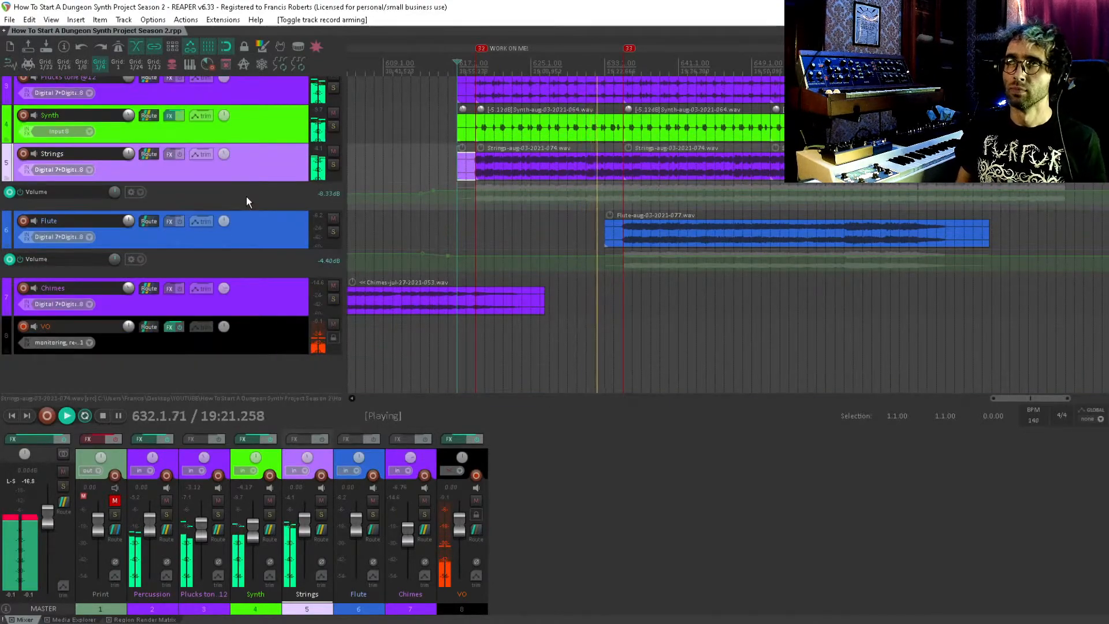
pyautogui.scroll(3, 246, 197)
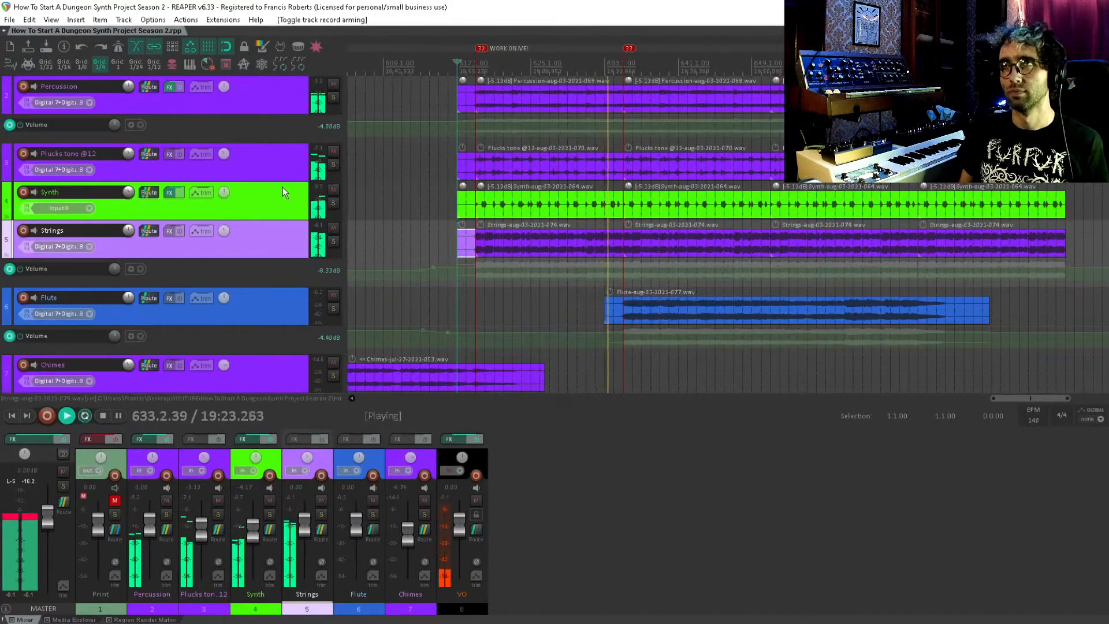
pyautogui.scroll(1, 289, 181)
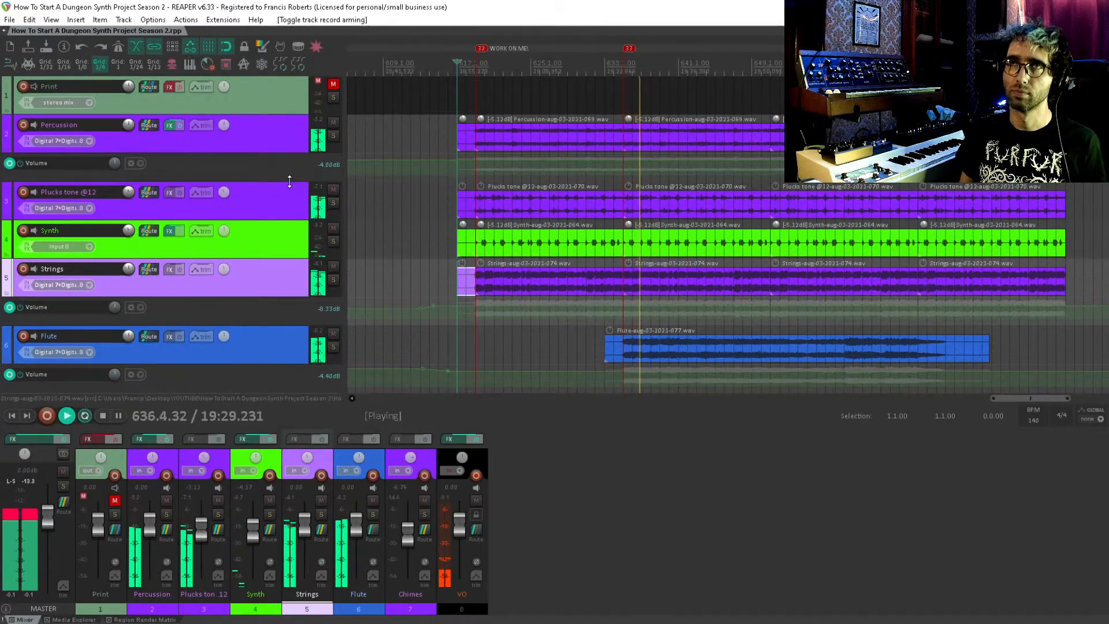
pyautogui.press('space')
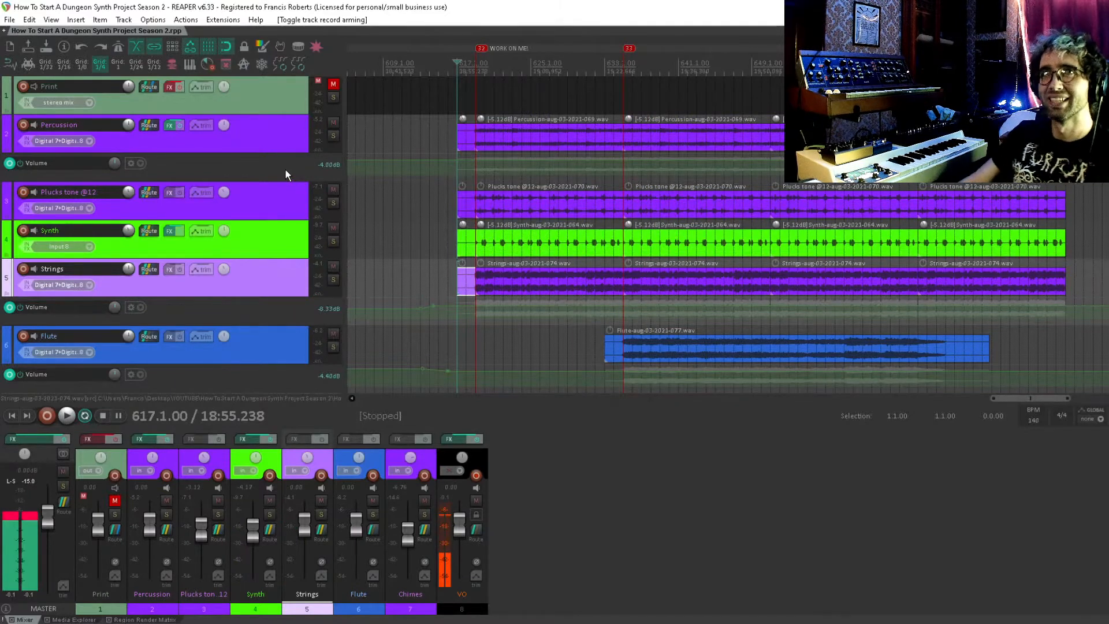
# Add a new track directly below Strings and name it Analog Brass.
pyautogui.click(288, 124)
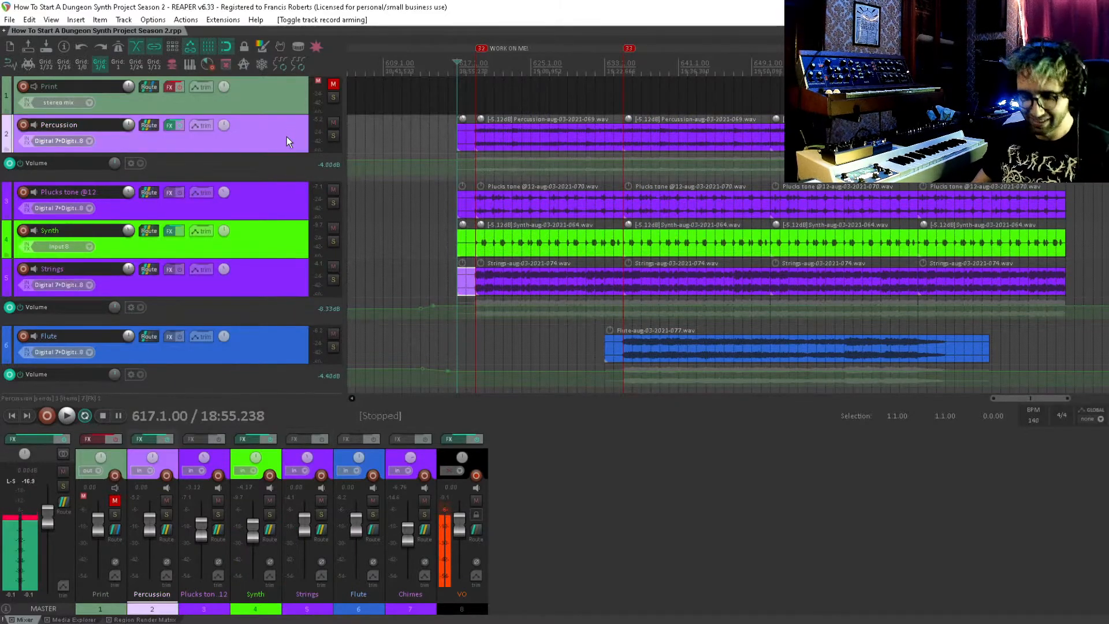
pyautogui.click(239, 268)
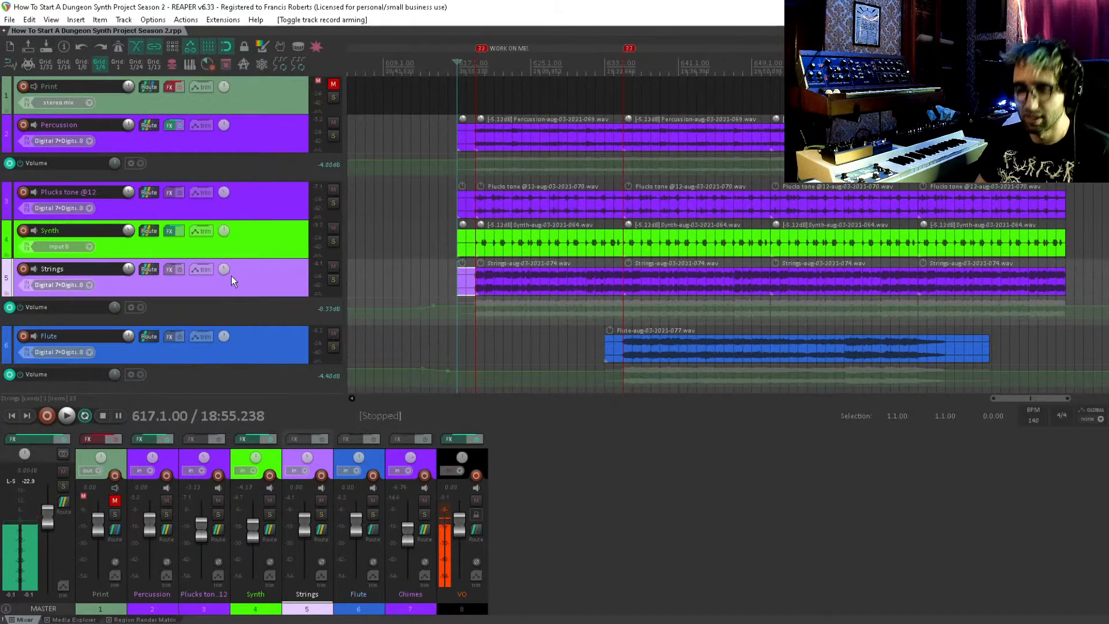
pyautogui.hotkey('ctrl', 't')
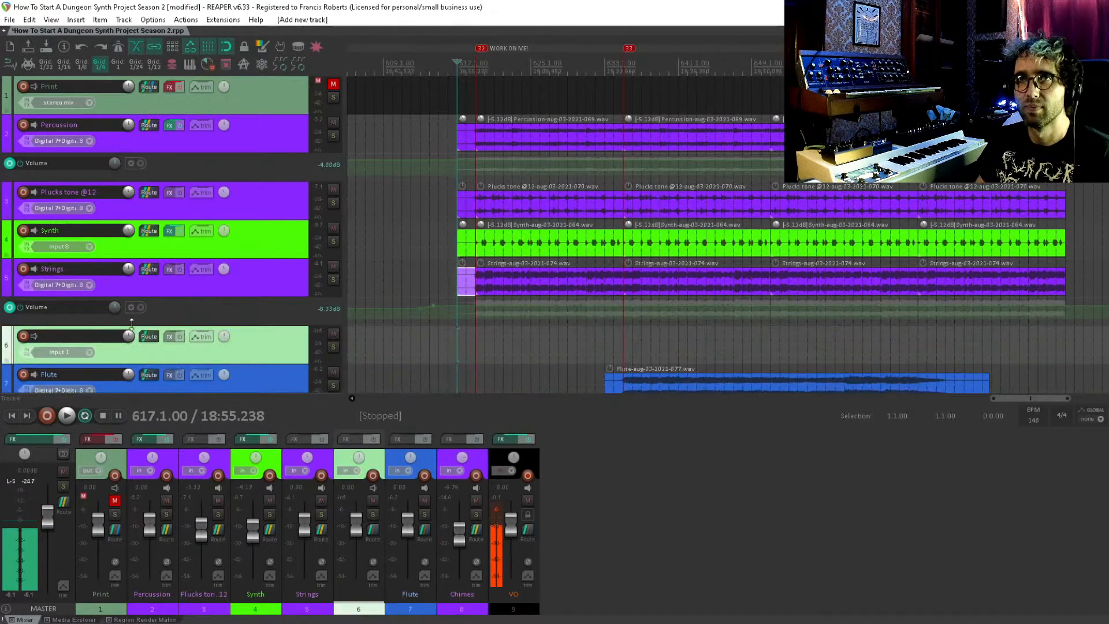
pyautogui.doubleClick(78, 340)
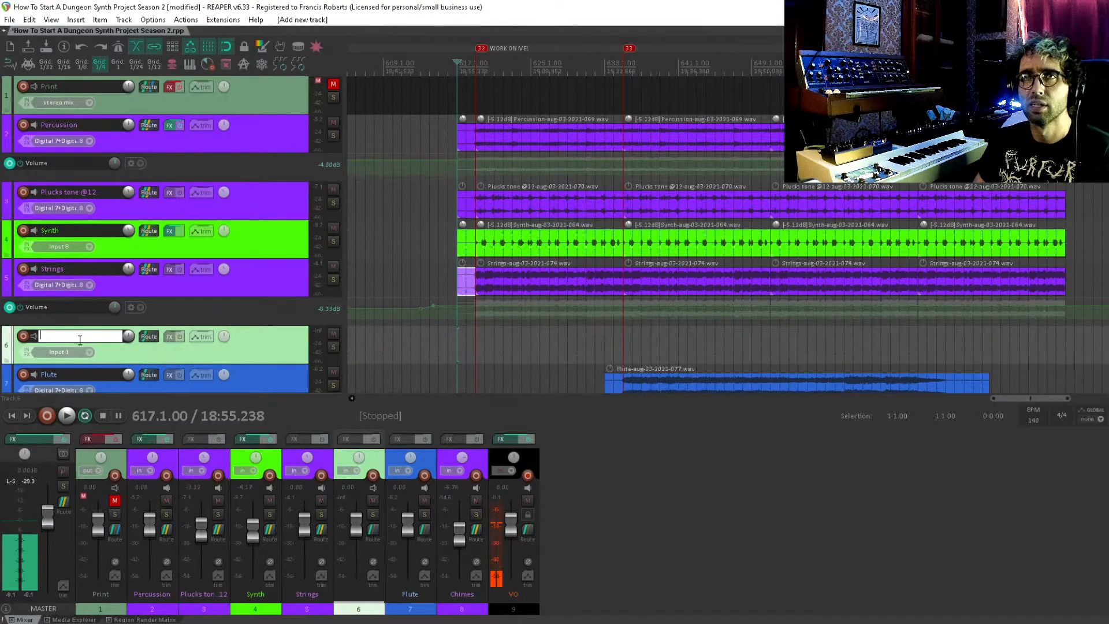
pyautogui.write('Brass')
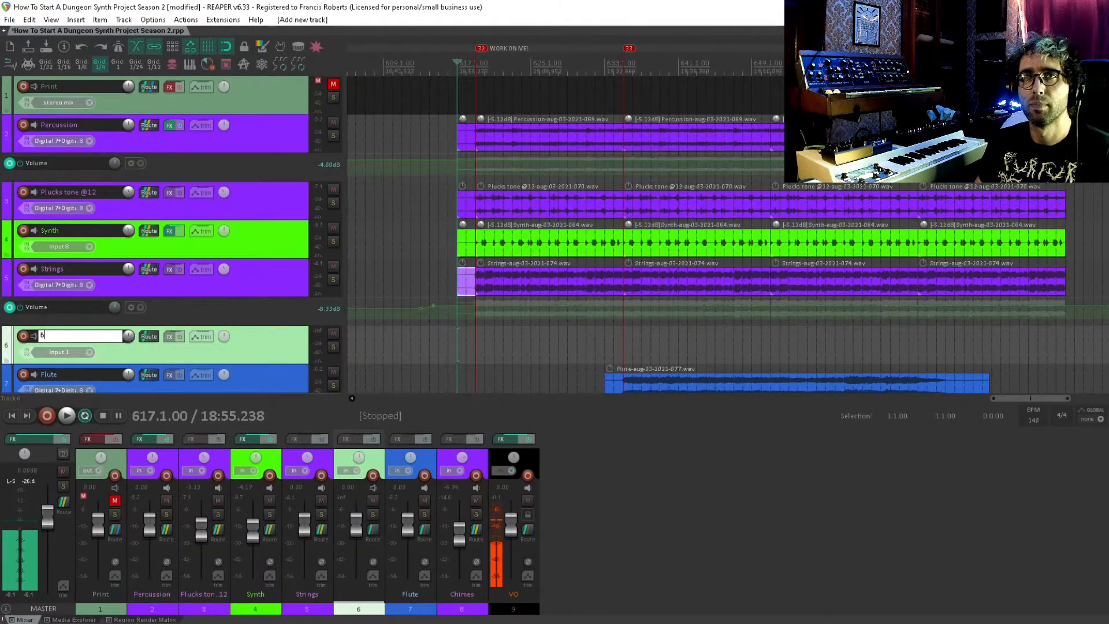
pyautogui.press('BackSpace')
pyautogui.press('BackSpace')
pyautogui.write('Analog Brass')
pyautogui.press('Return')
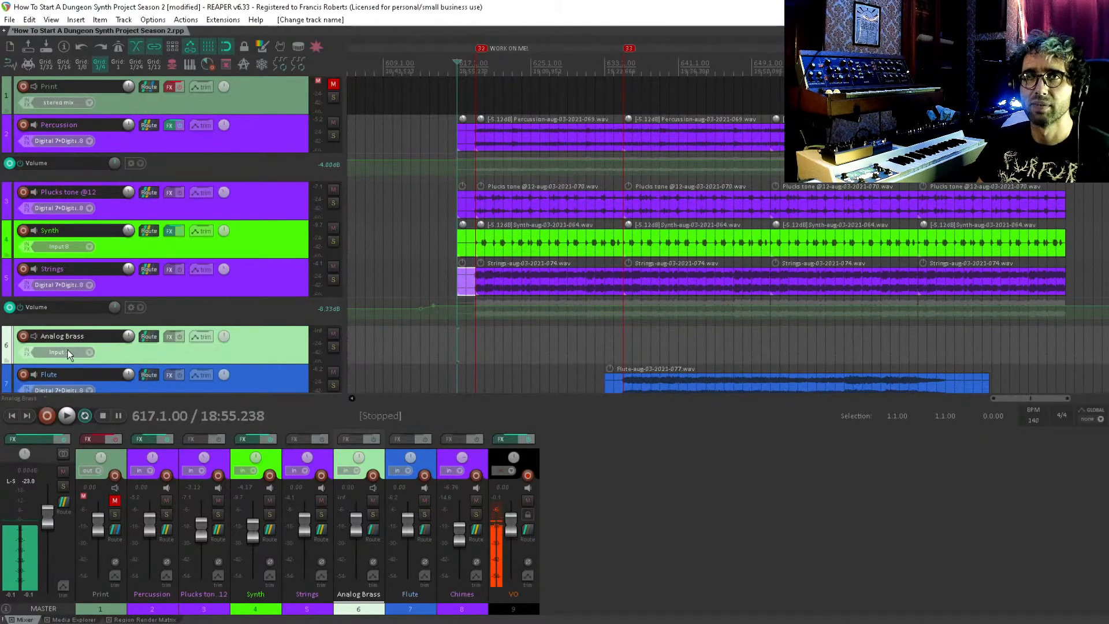
# Set the Analog Brass track's input to mono Input 8, turn on its record monitoring and arm it.
pyautogui.click(70, 351)
pyautogui.moveTo(121, 371)
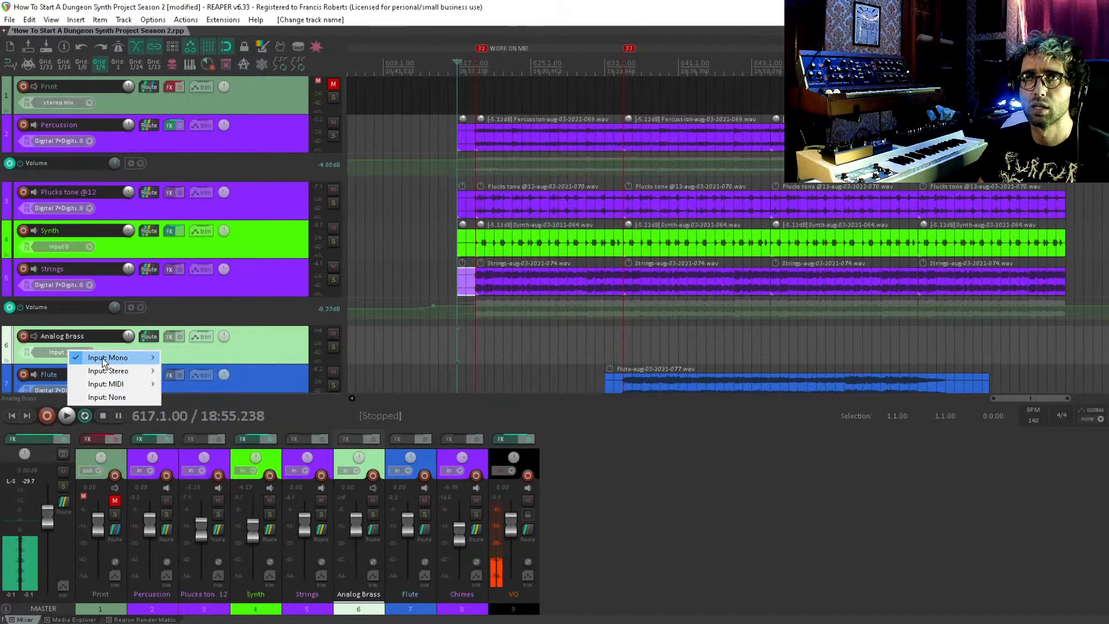
pyautogui.click(191, 452)
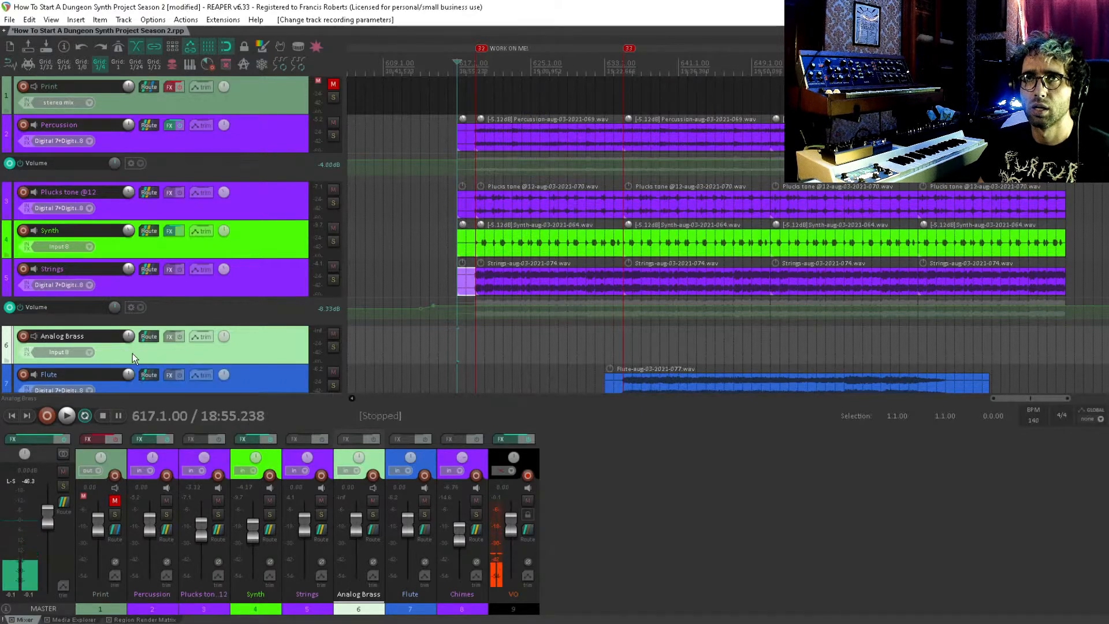
pyautogui.click(36, 336)
pyautogui.click(23, 336)
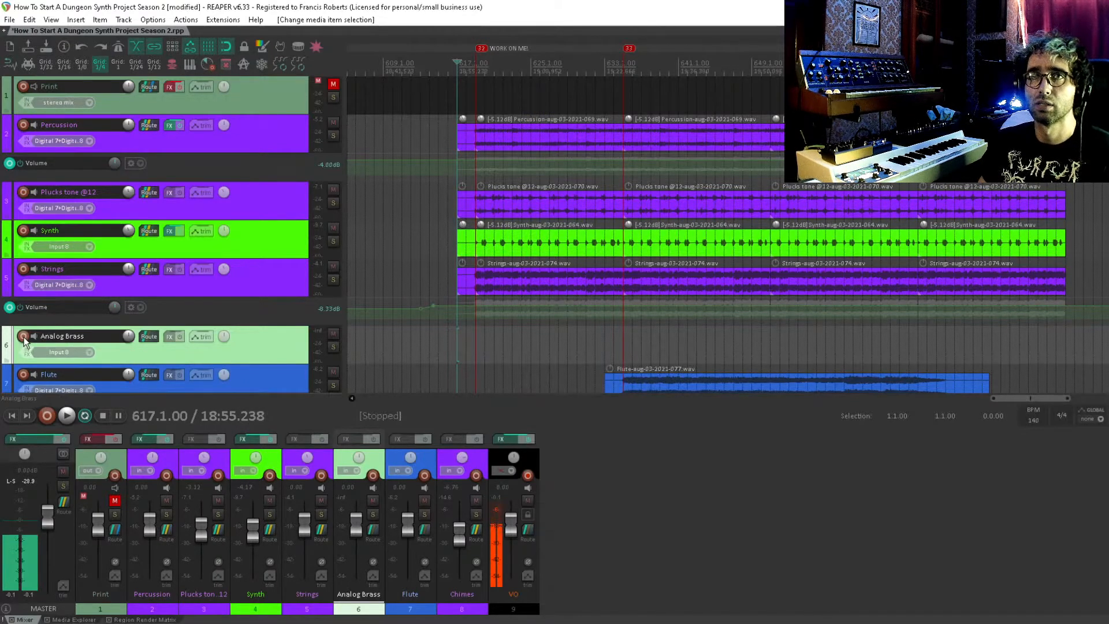
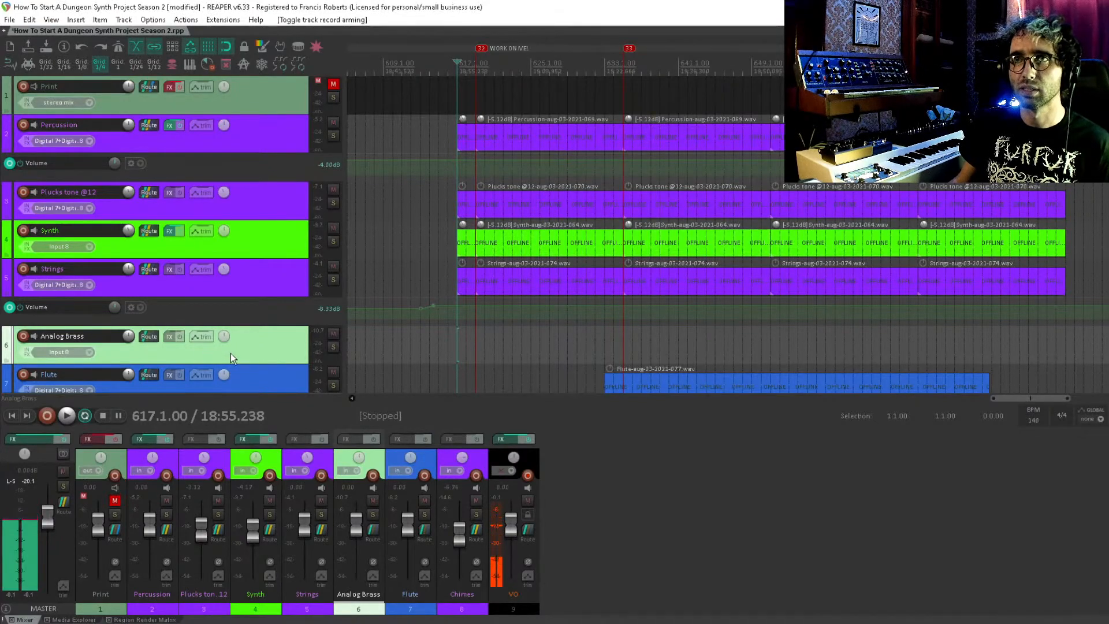
# Switch the Analog Brass track's input to stereo Digital 7 / Digital 8 and arm it for recording.
pyautogui.click(89, 351)
pyautogui.moveTo(134, 372)
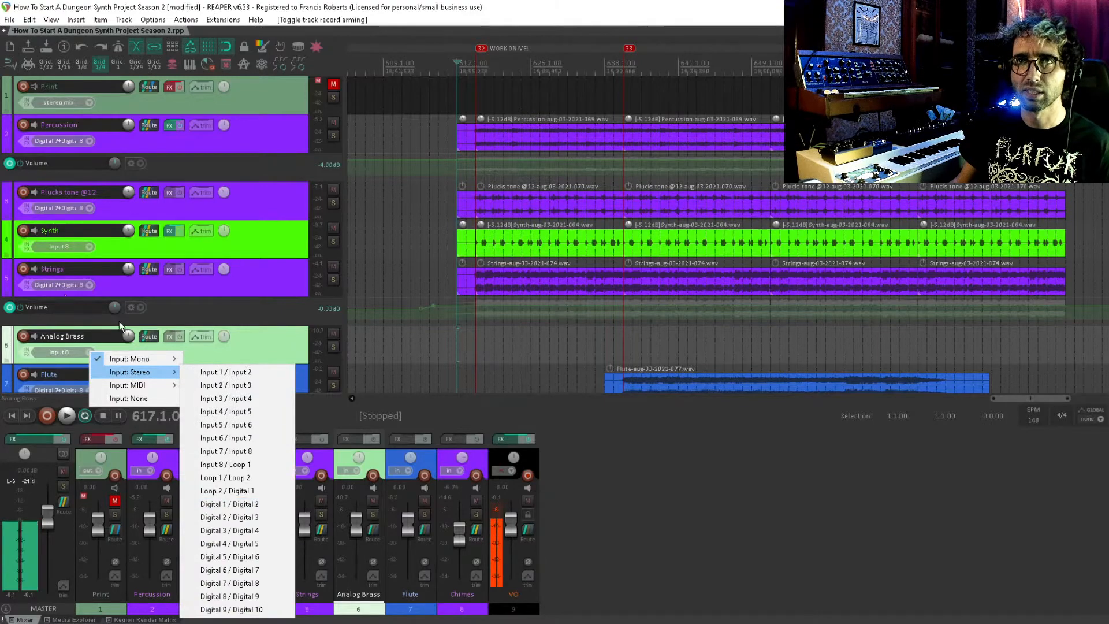
pyautogui.click(229, 583)
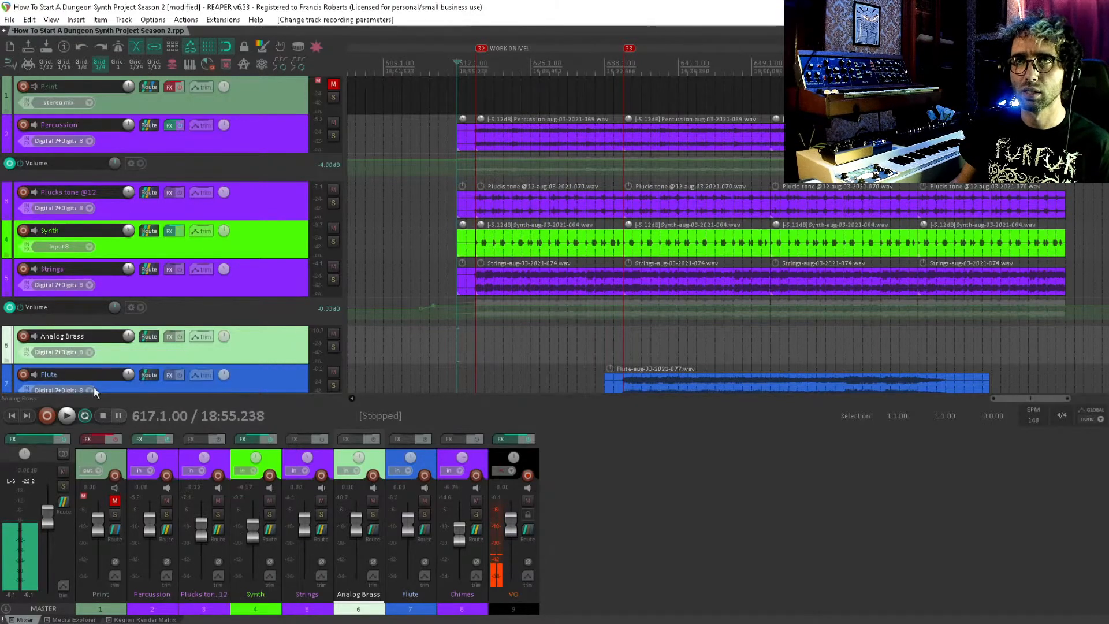
pyautogui.click(24, 336)
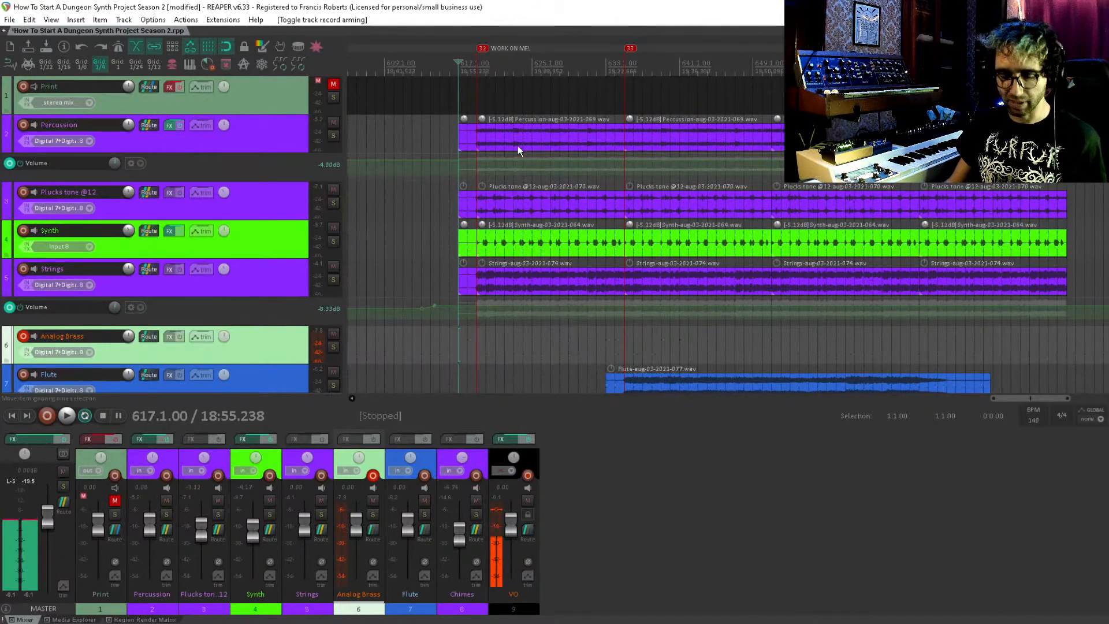
pyautogui.moveTo(567, 205); pyautogui.dragTo(579, 214)
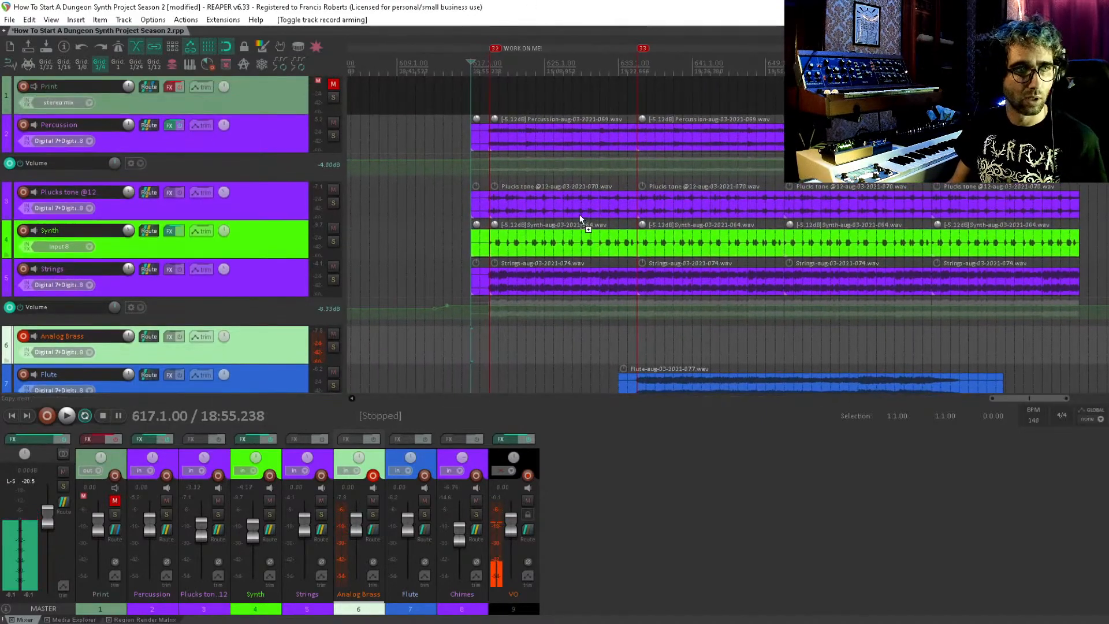
pyautogui.hotkey('ctrl', 's')
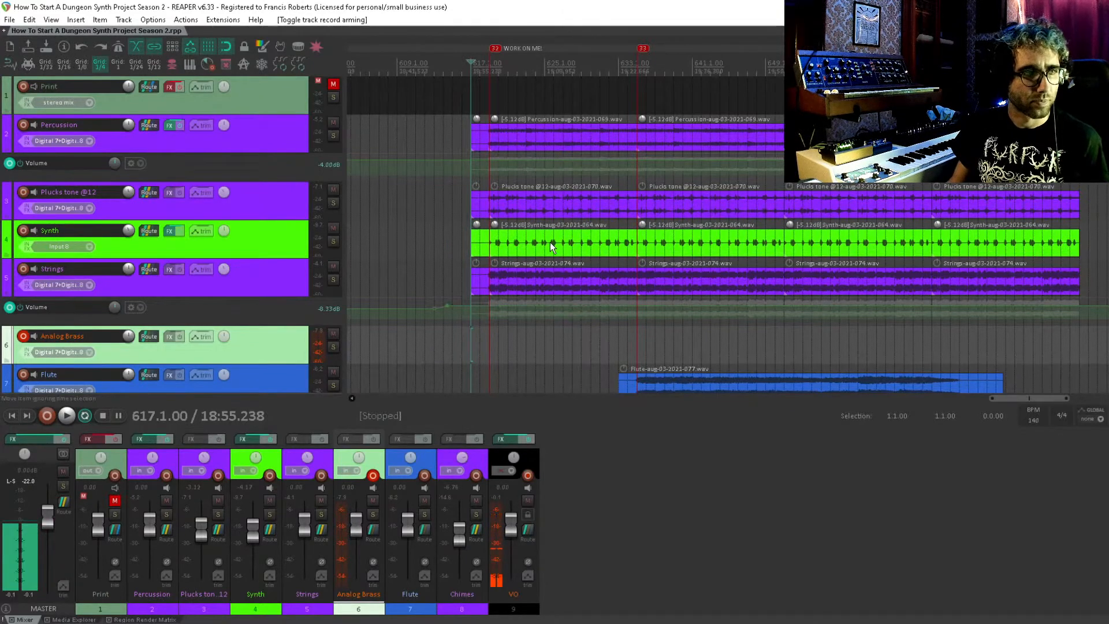
pyautogui.hotkey('ctrl', 'r')
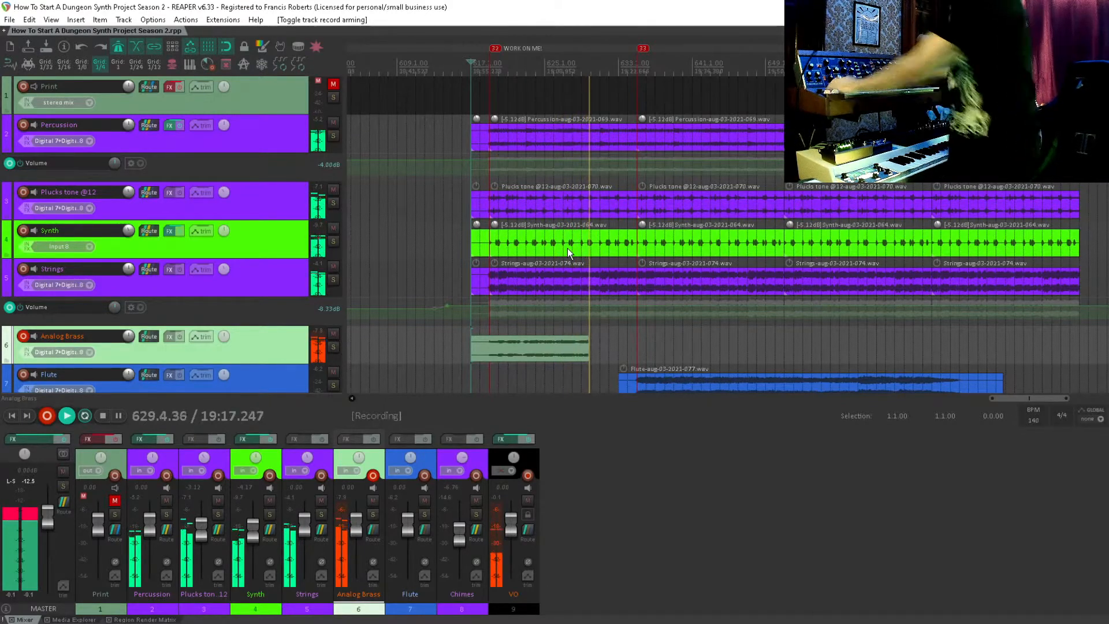
pyautogui.press('space')
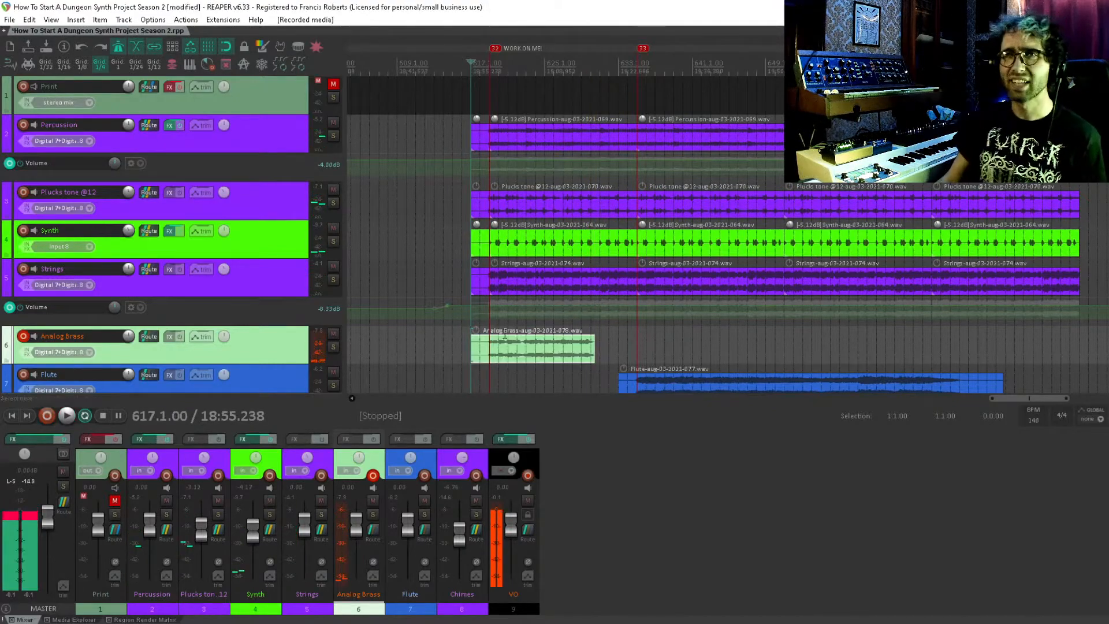
pyautogui.hotkey('ctrl', 'z')
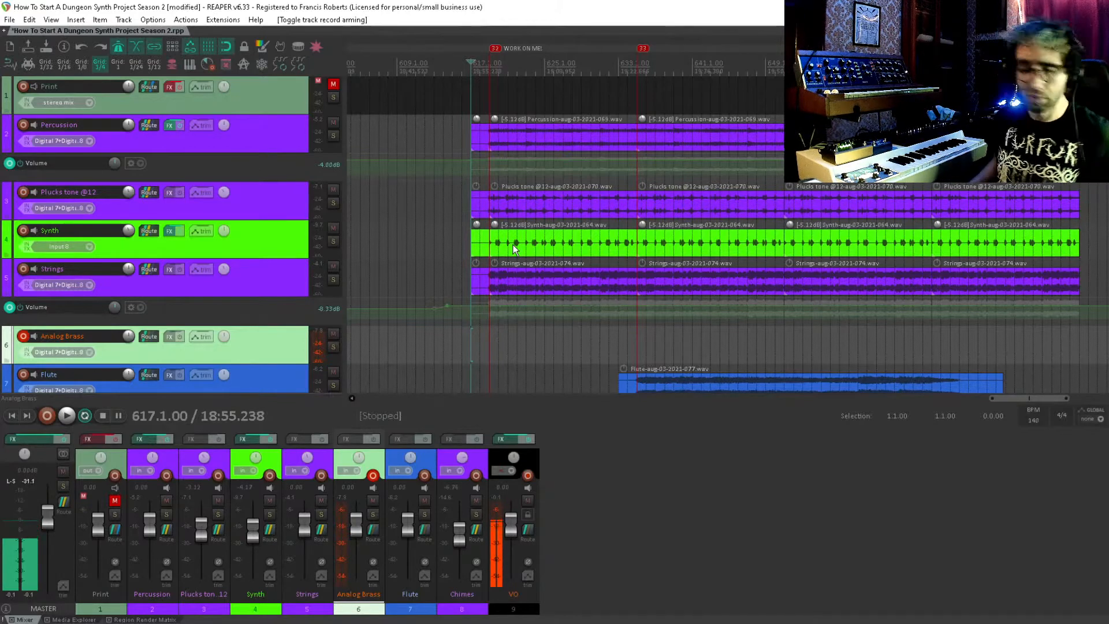
pyautogui.moveTo(528, 132); pyautogui.dragTo(547, 188)
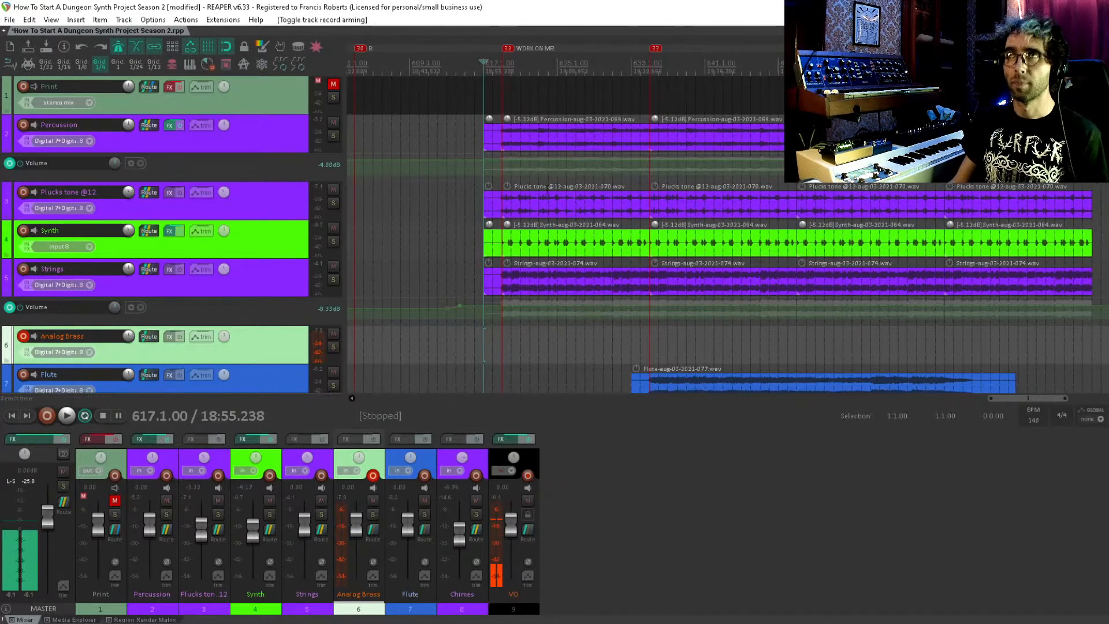
pyautogui.hotkey('ctrl', 's')
pyautogui.hotkey('ctrl', 'r')
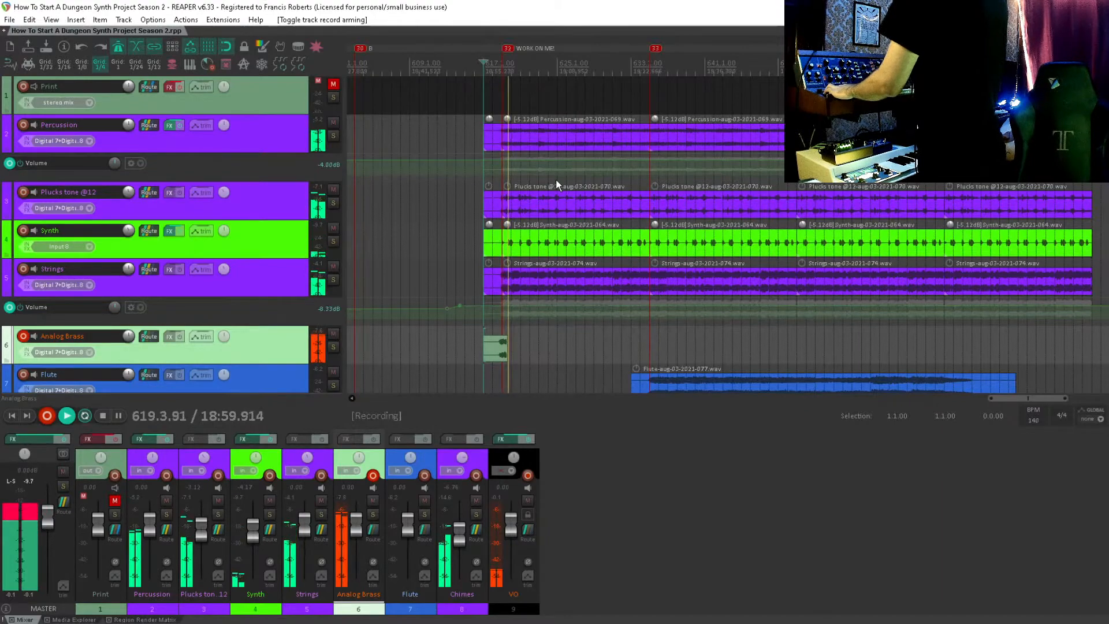
pyautogui.press('space')
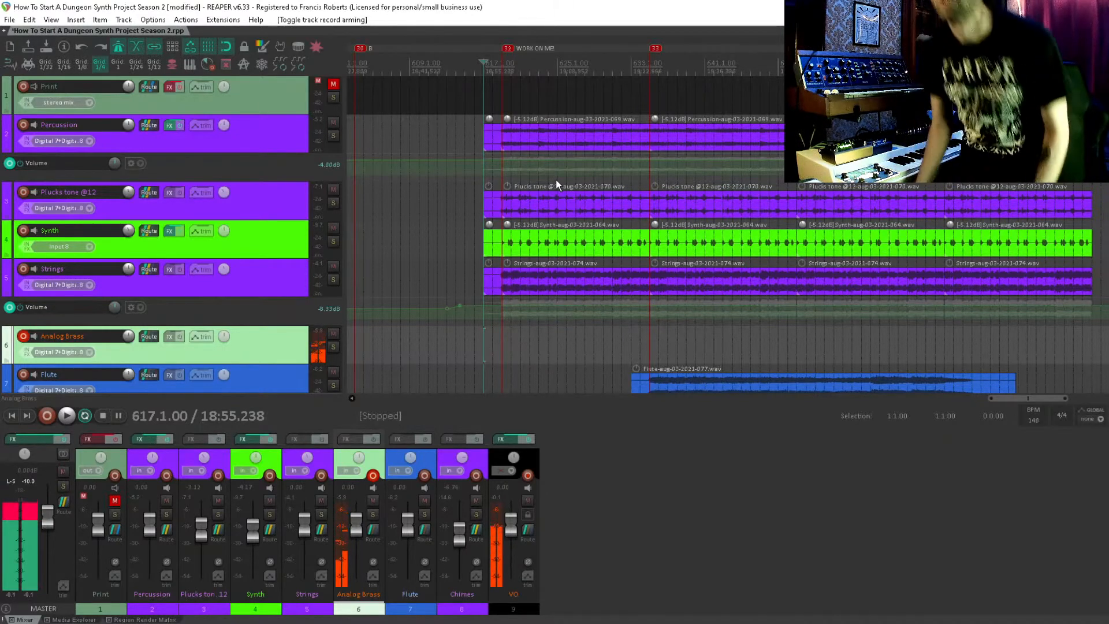
# Lower the Analog Brass track volume slightly and record a brass take from bar 617, disarming the track at the end.
pyautogui.moveTo(128, 336); pyautogui.dragTo(128, 340)
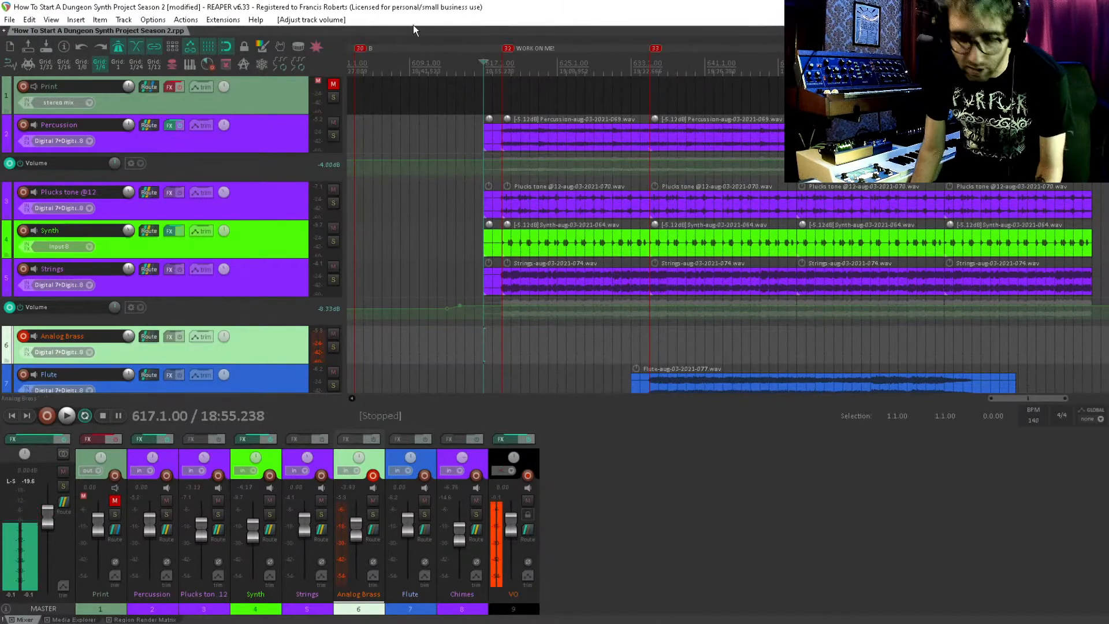
pyautogui.hotkey('ctrl', 'r')
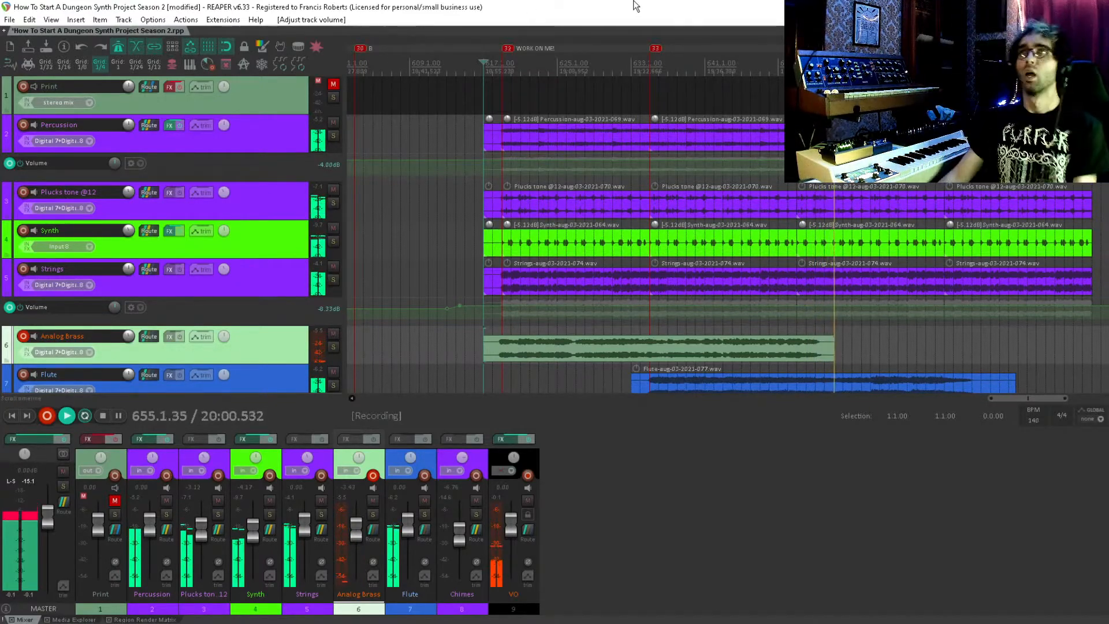
pyautogui.press('space')
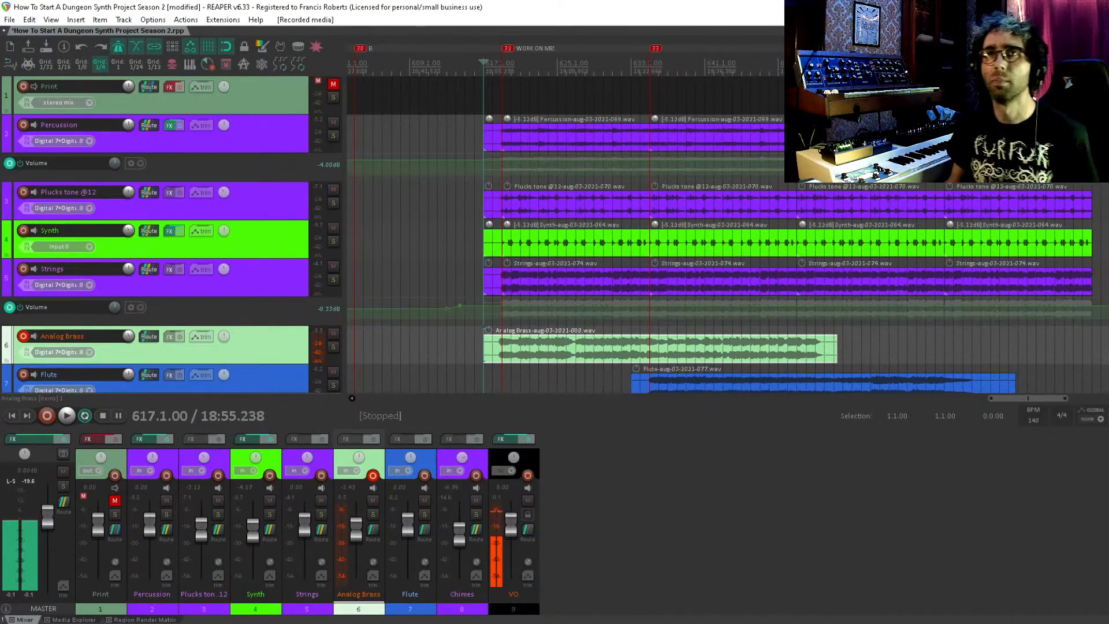
pyautogui.click(25, 336)
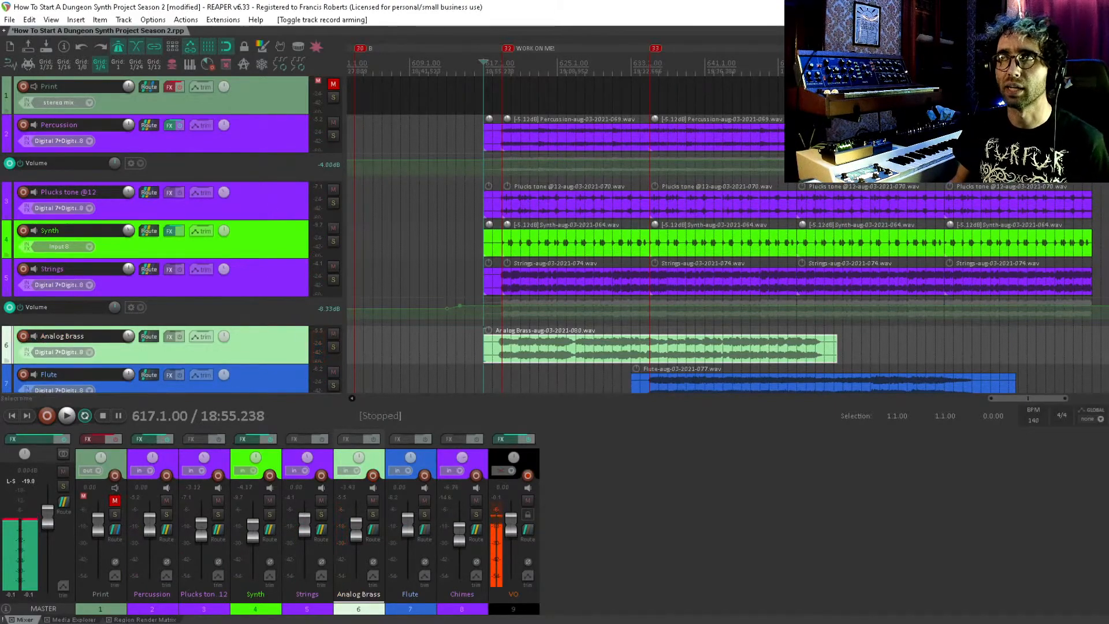
# Play the mix from bar 617, lower the Analog Brass track volume to about -6 dB and save the project.
pyautogui.click(487, 94)
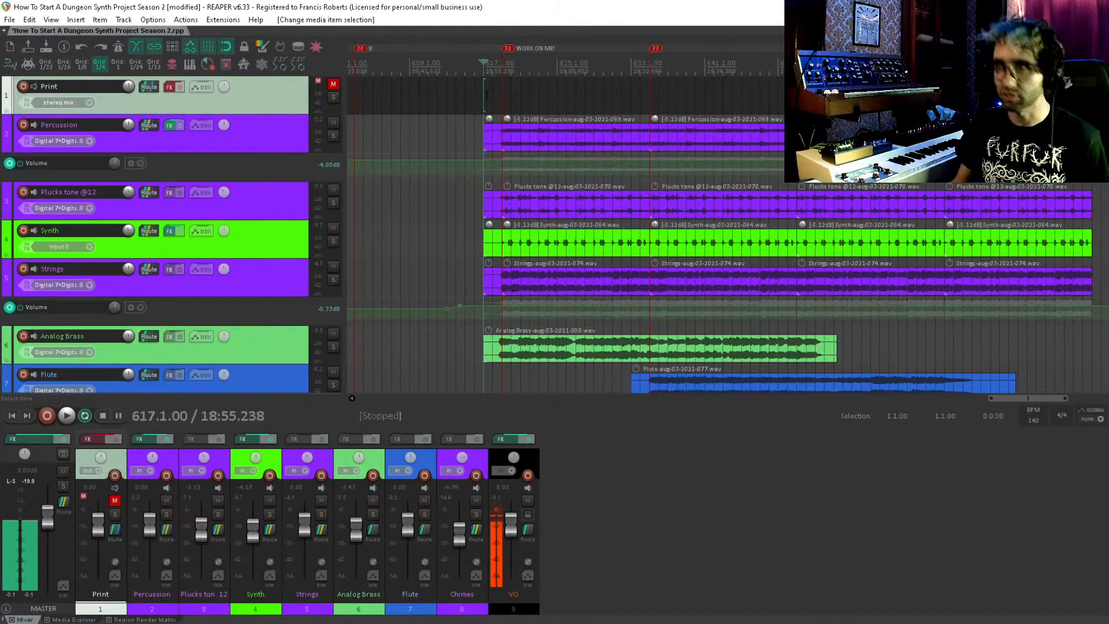
pyautogui.hotkey('ctrl', 's')
pyautogui.press('space')
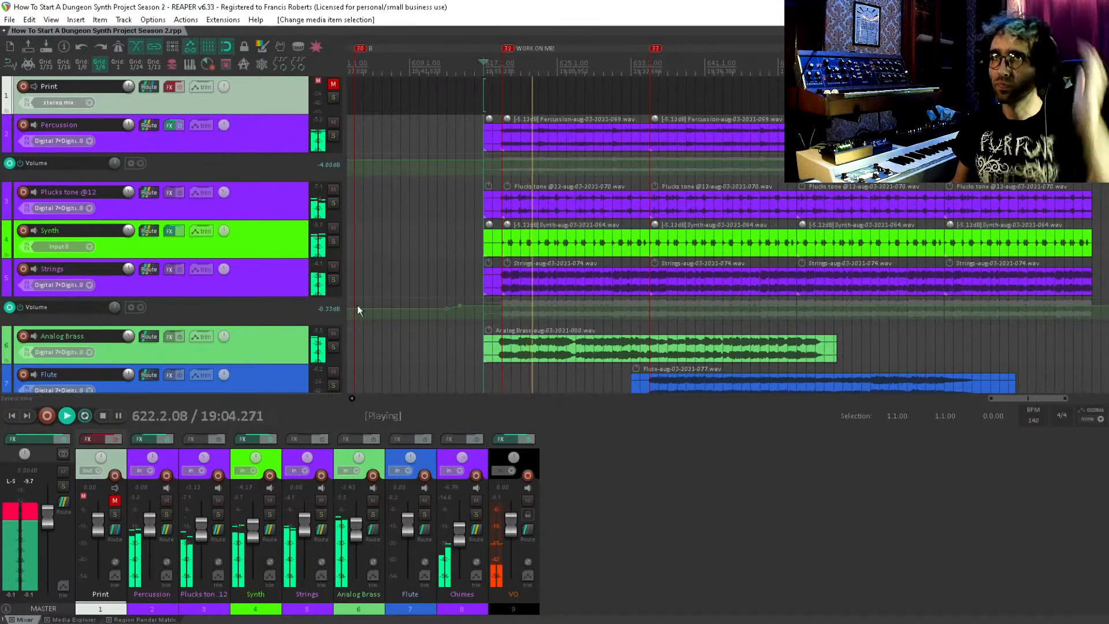
pyautogui.click(291, 340)
pyautogui.moveTo(129, 339); pyautogui.dragTo(130, 350)
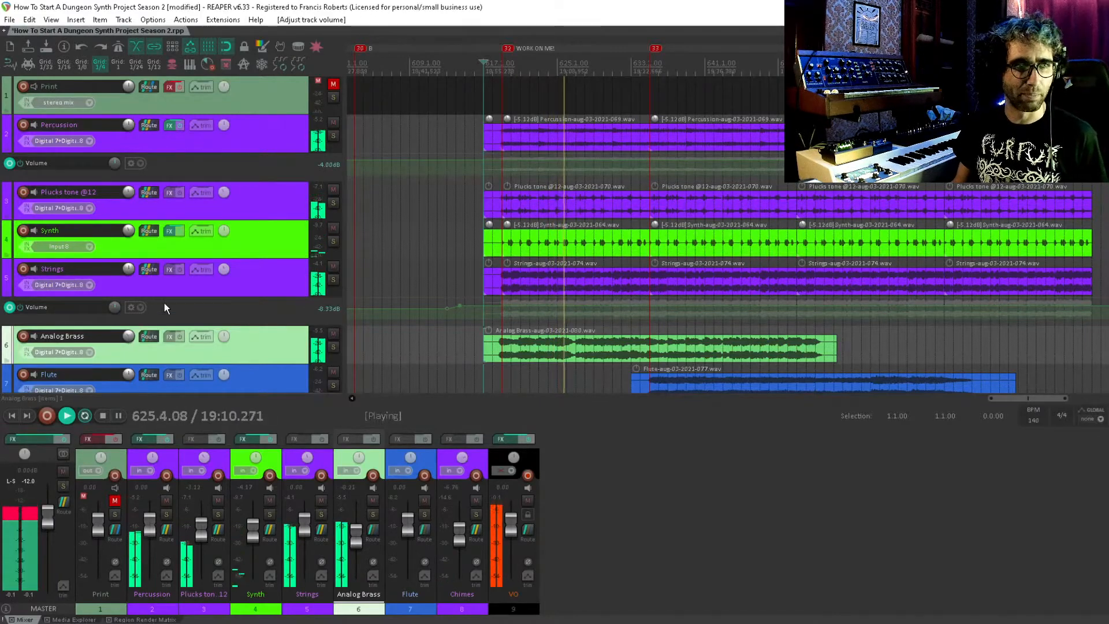
pyautogui.moveTo(131, 335); pyautogui.dragTo(130, 336)
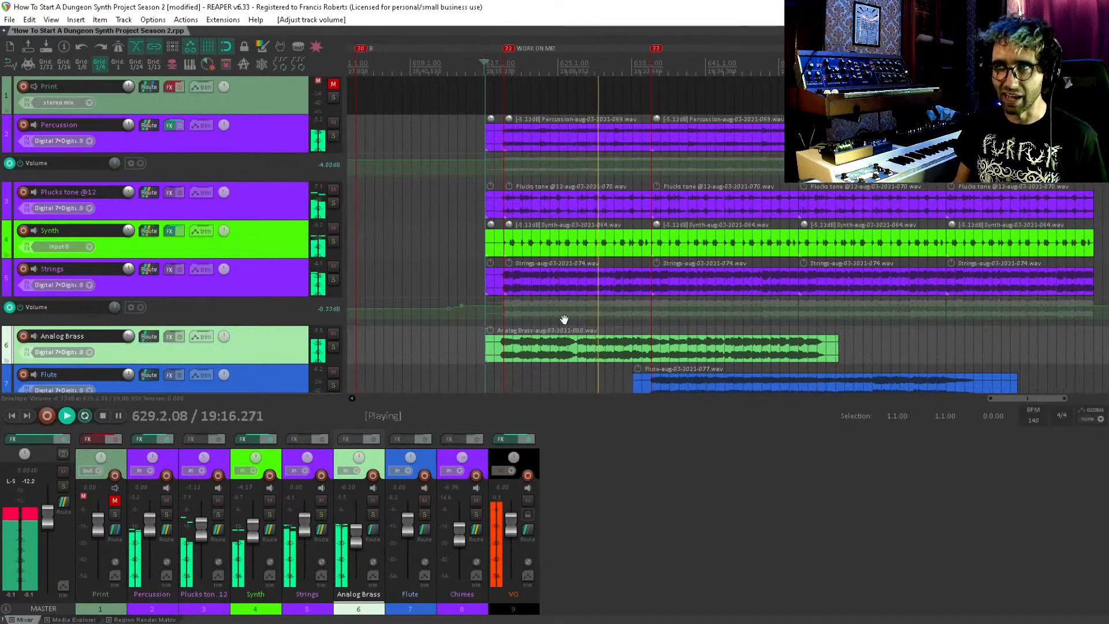
pyautogui.scroll(-1, 564, 317)
pyautogui.hotkey('ctrl', 's')
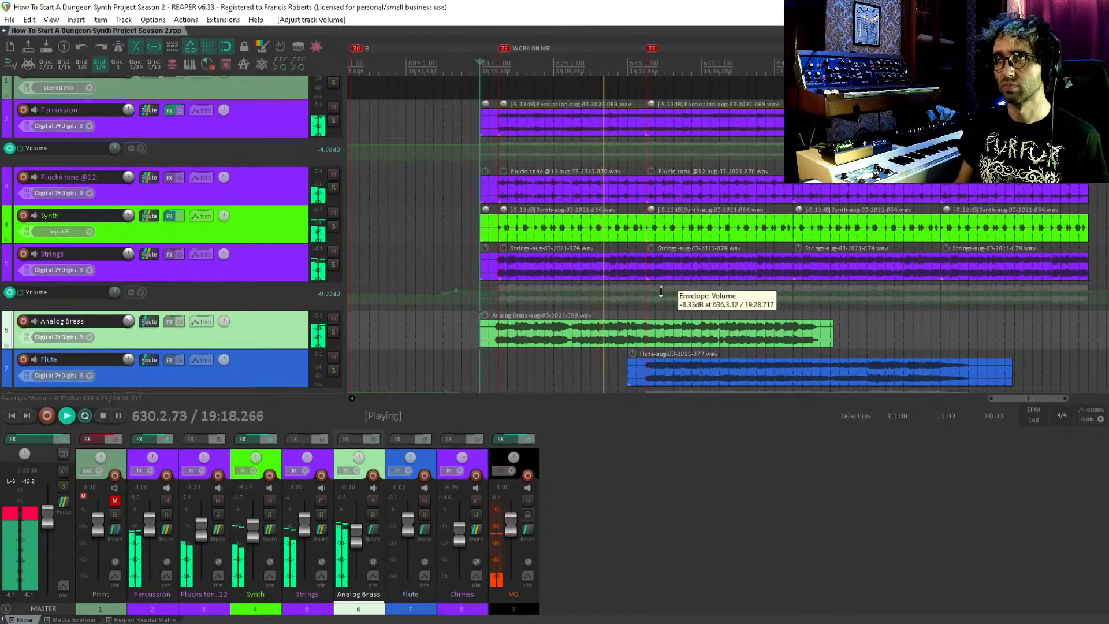
# Place the edit cursor at bar 635 on the Analog Brass take, arm that track for recording and save the project.
pyautogui.moveTo(657, 299); pyautogui.dragTo(556, 254)
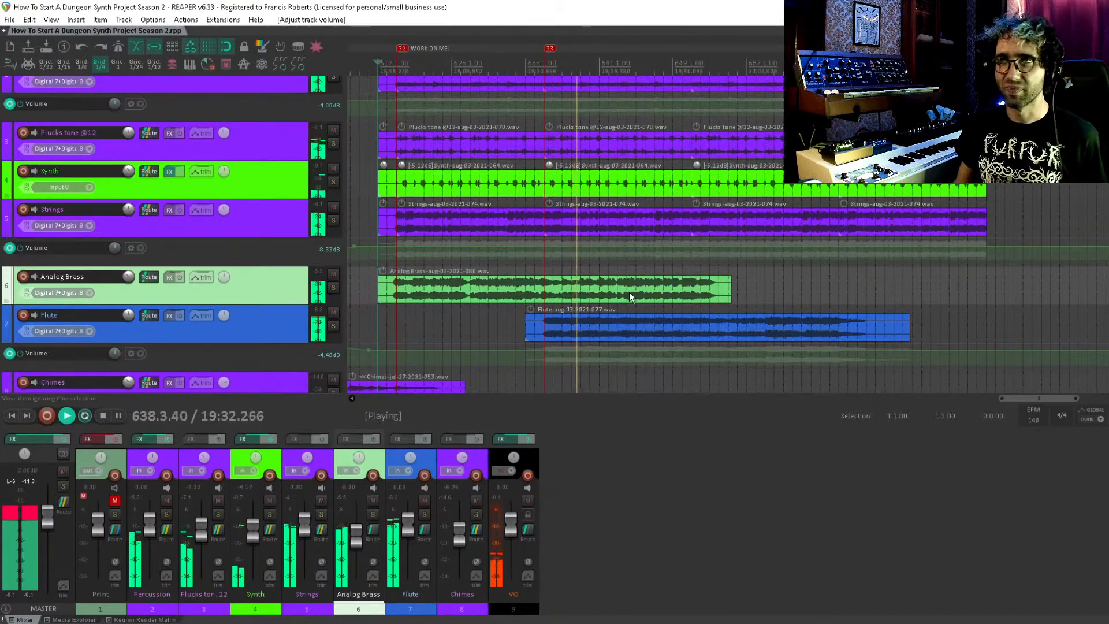
pyautogui.press('space')
pyautogui.click(546, 282)
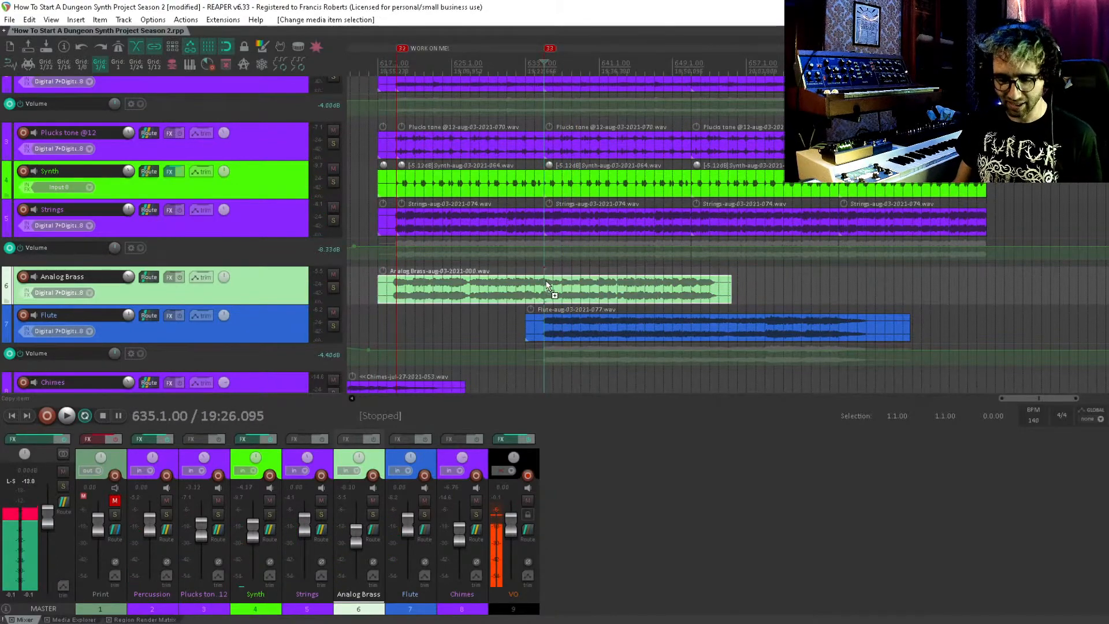
pyautogui.hotkey('ctrl', 's')
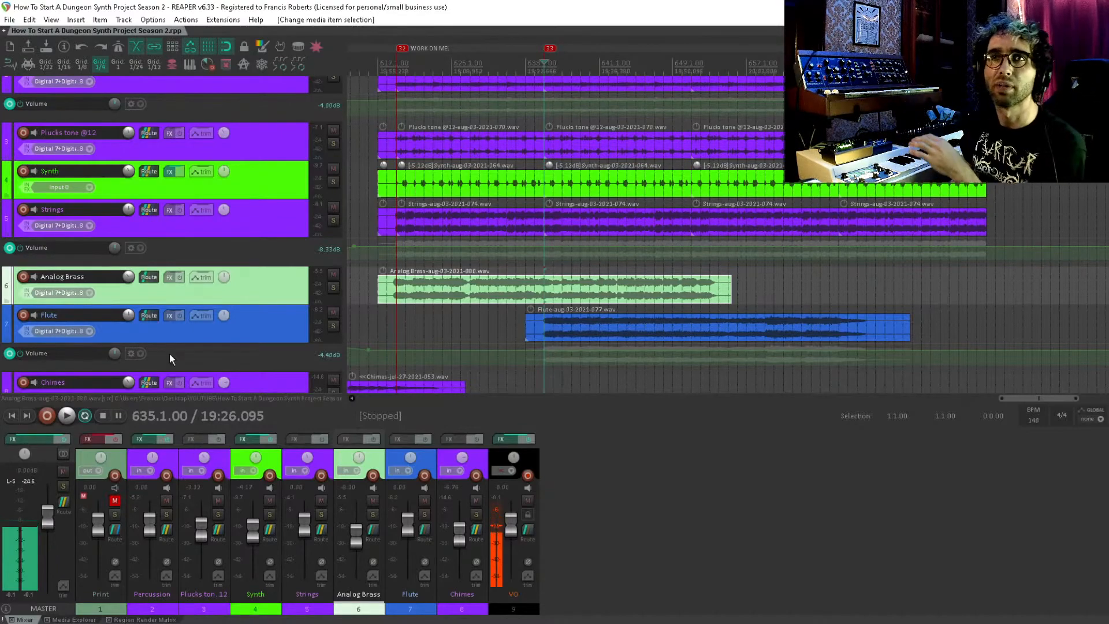
pyautogui.click(23, 278)
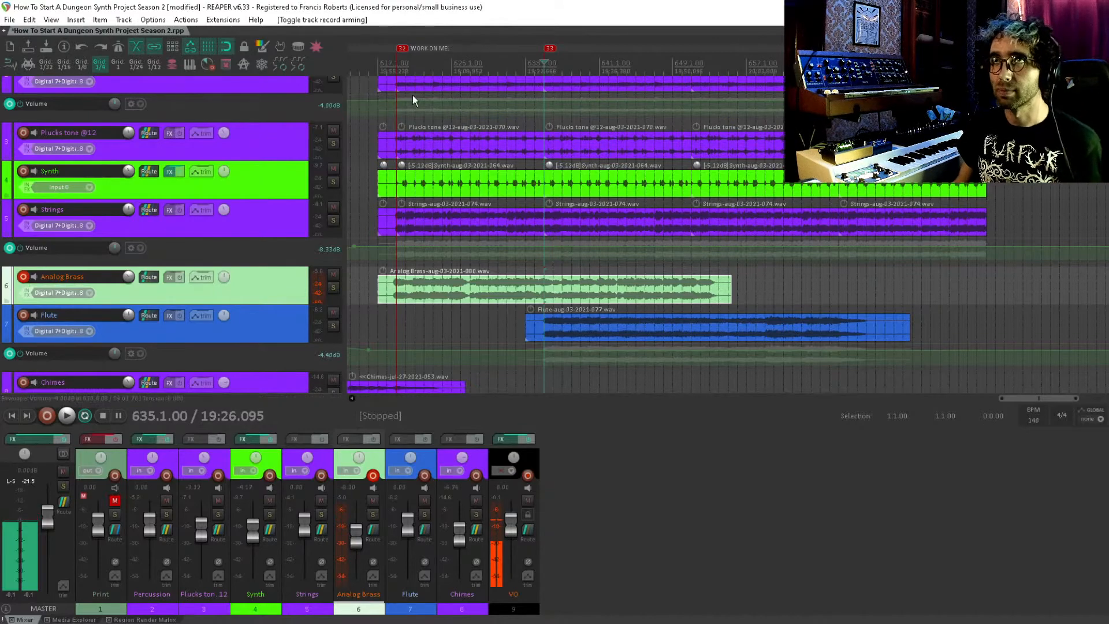
pyautogui.scroll(1, 477, 146)
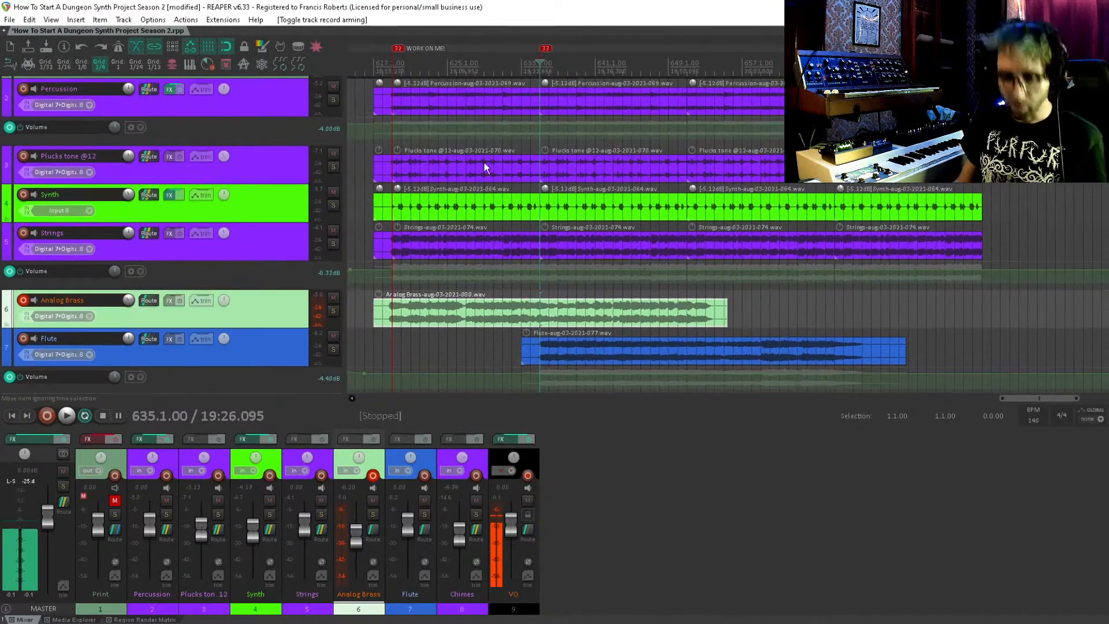
pyautogui.hotkey('ctrl', 's')
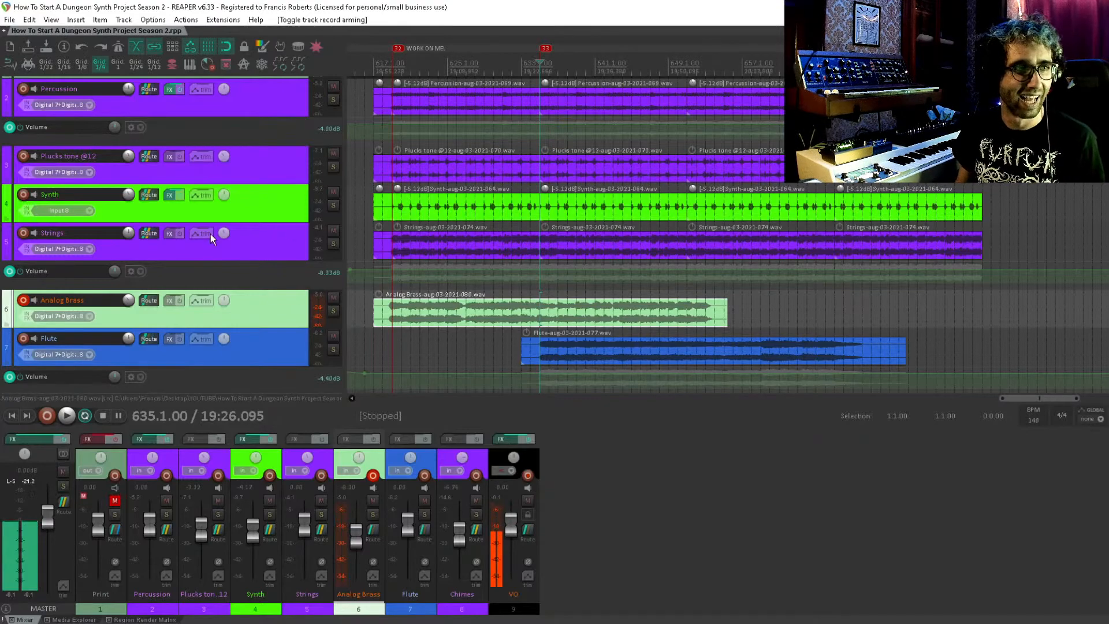
# Listen to the opening of the section from bar 617.
pyautogui.moveTo(413, 227); pyautogui.dragTo(500, 173)
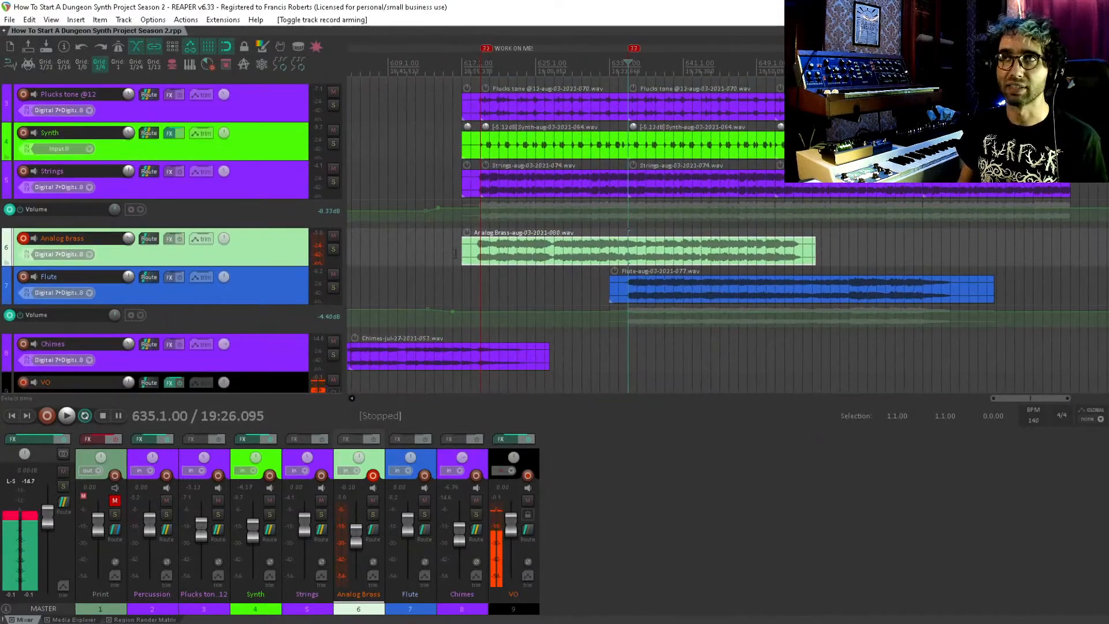
pyautogui.click(465, 236)
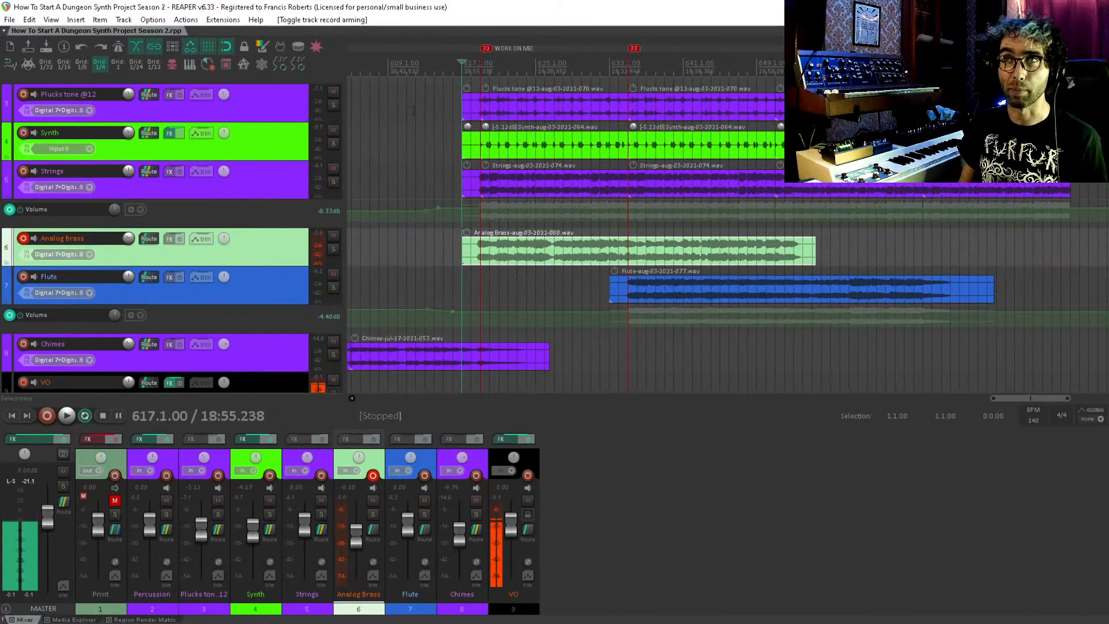
pyautogui.press('space')
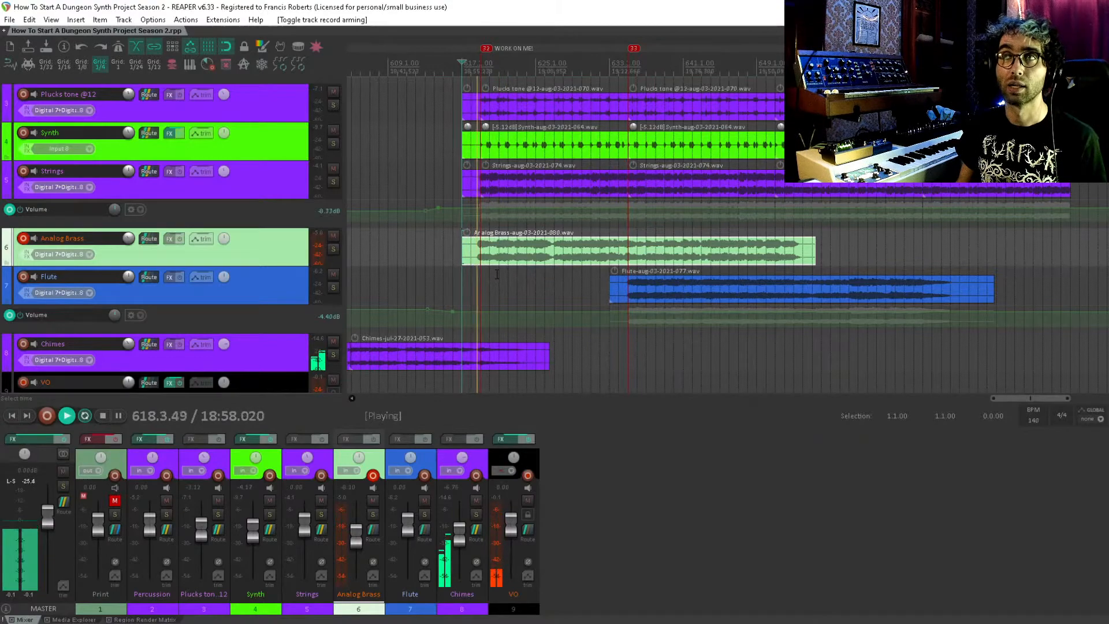
pyautogui.press('space')
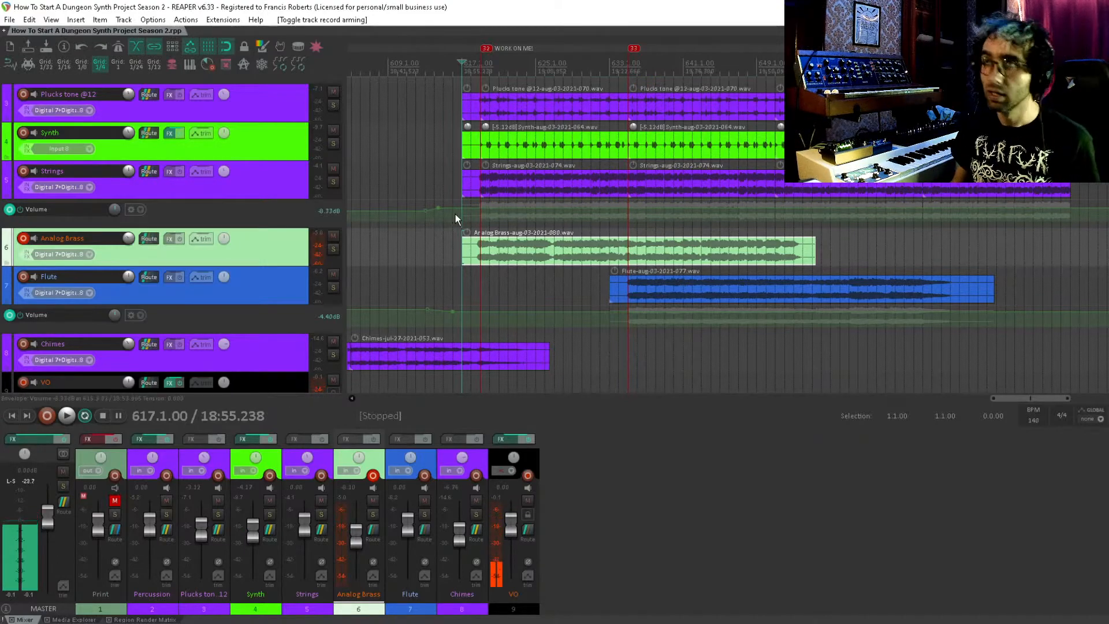
# Play from bar 635 and lower the Flute track's volume envelope to about -10 dB over the flute part.
pyautogui.moveTo(455, 214); pyautogui.dragTo(466, 231)
pyautogui.moveTo(654, 213); pyautogui.dragTo(659, 250)
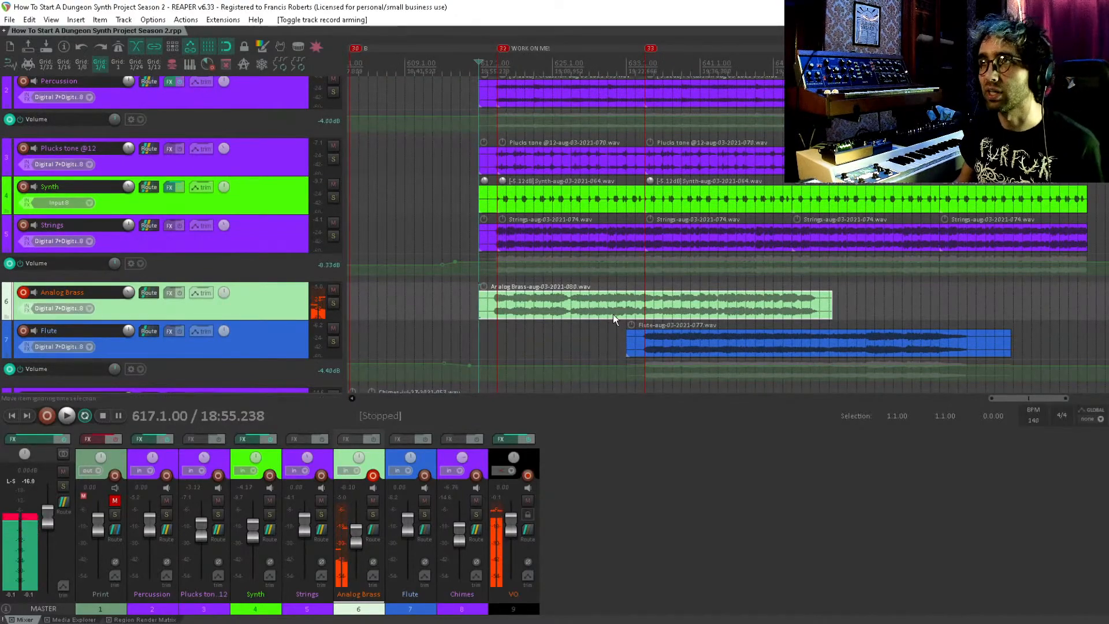
pyautogui.click(645, 304)
pyautogui.press('space')
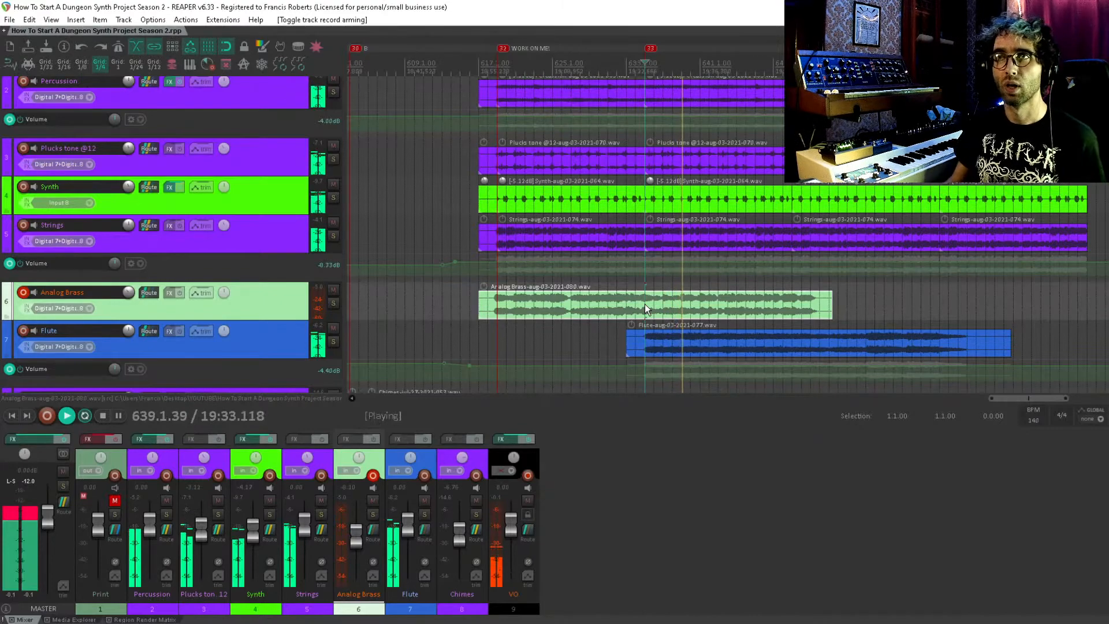
pyautogui.scroll(-5, 652, 303)
pyautogui.scroll(3, 777, 349)
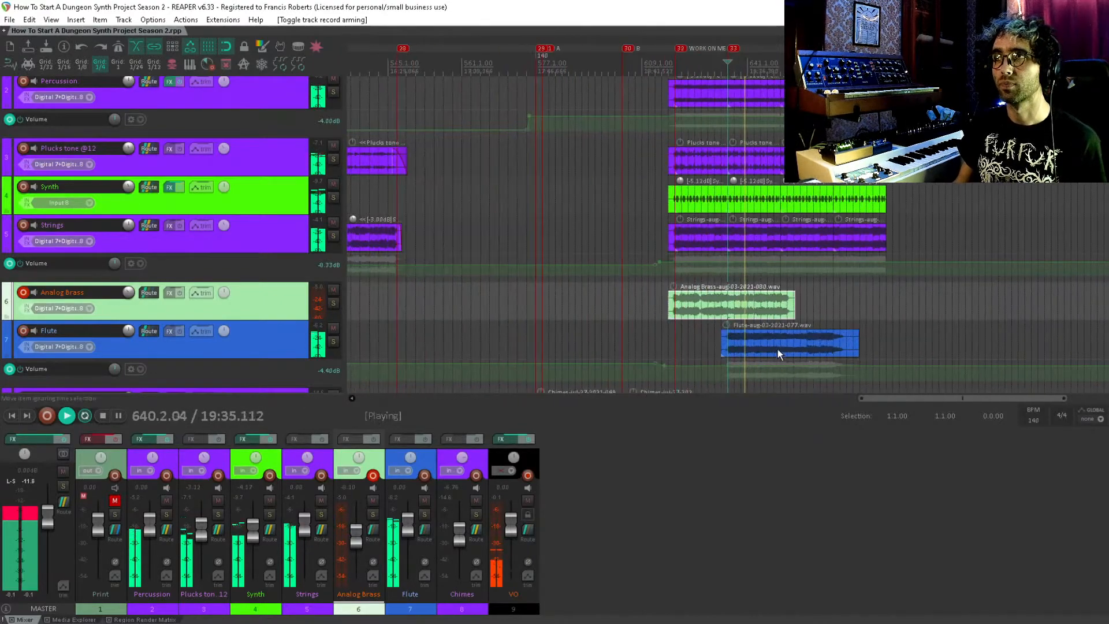
pyautogui.scroll(2, 774, 353)
pyautogui.moveTo(761, 367); pyautogui.dragTo(761, 383)
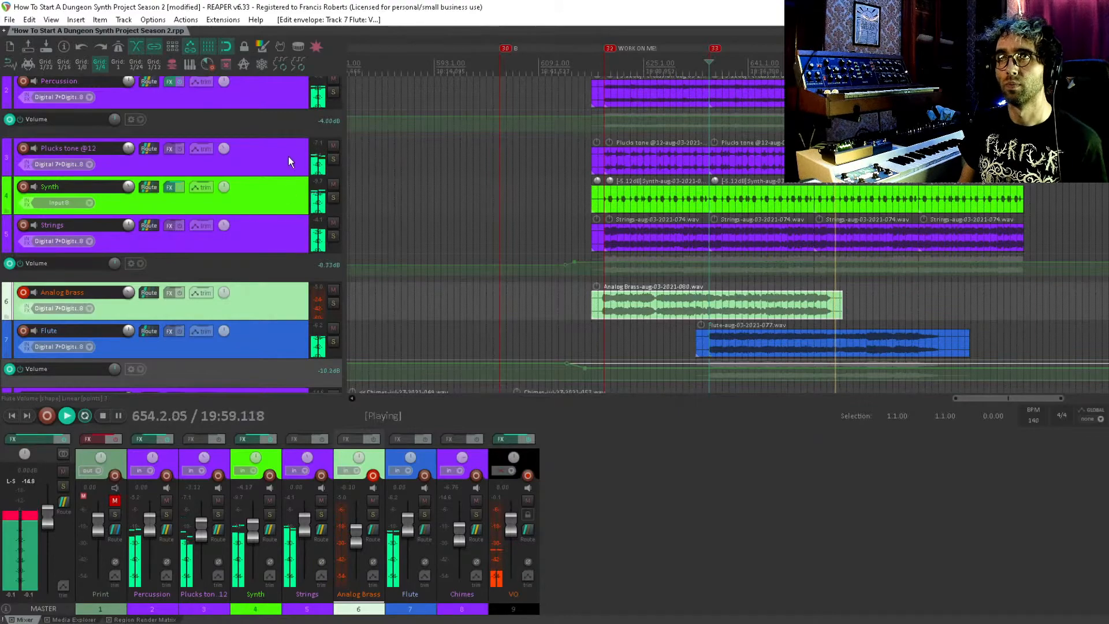
pyautogui.click(334, 146)
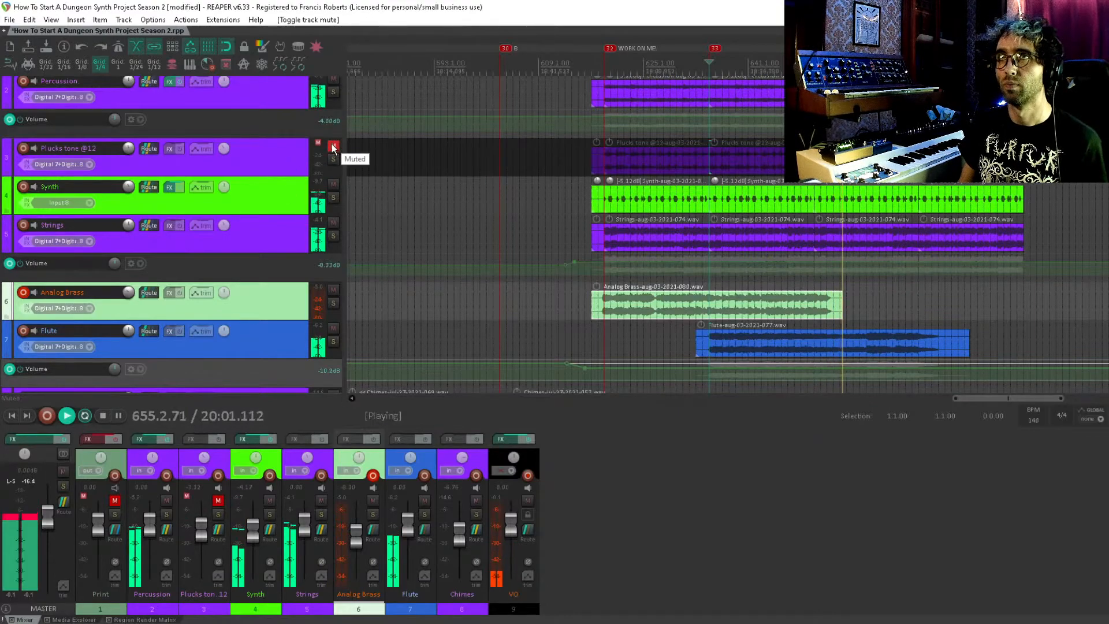
pyautogui.click(333, 145)
pyautogui.press('space')
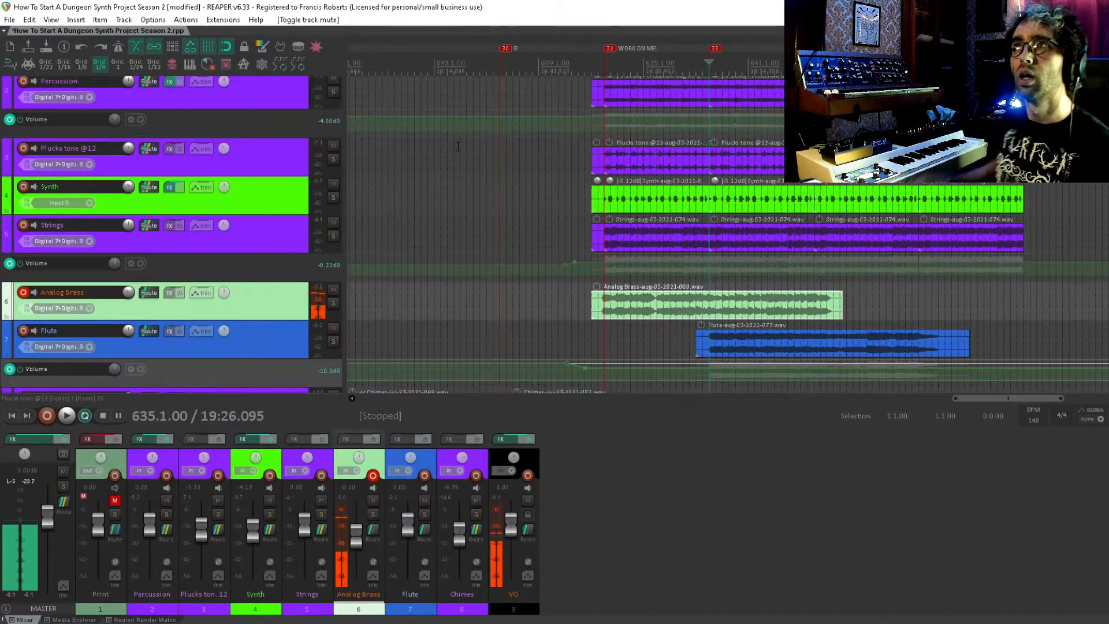
# Delete the last two Synth items, from bar 651 onward, and adjust the end of the remaining Synth item at bar 651.
pyautogui.click(825, 201)
pyautogui.scroll(6, 823, 202)
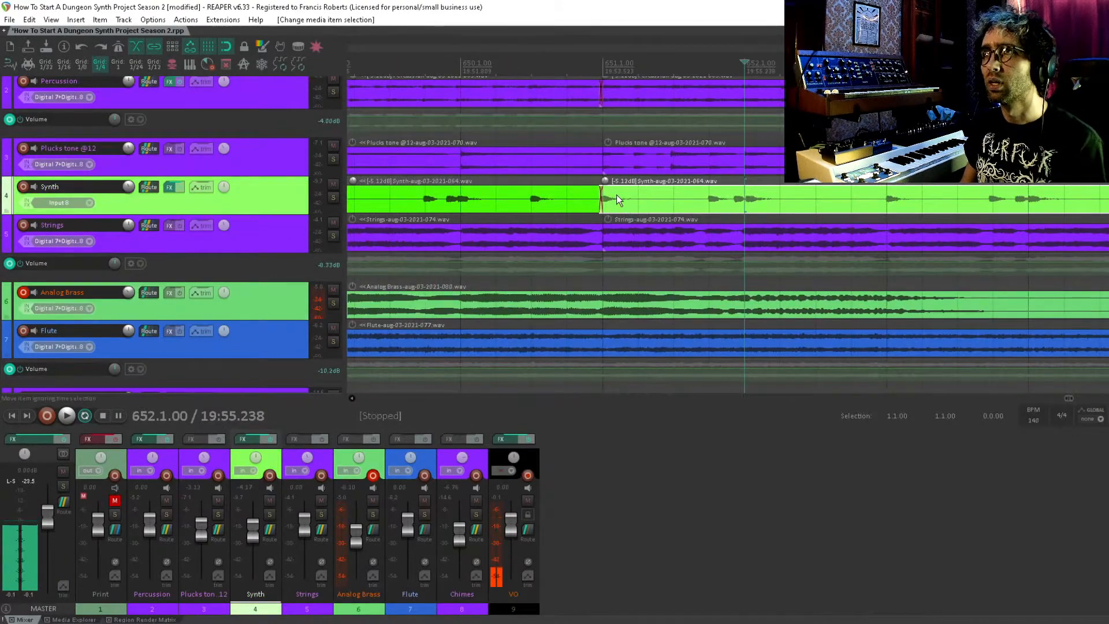
pyautogui.press('Delete')
pyautogui.moveTo(601, 194); pyautogui.dragTo(601, 194)
pyautogui.scroll(-5, 950, 230)
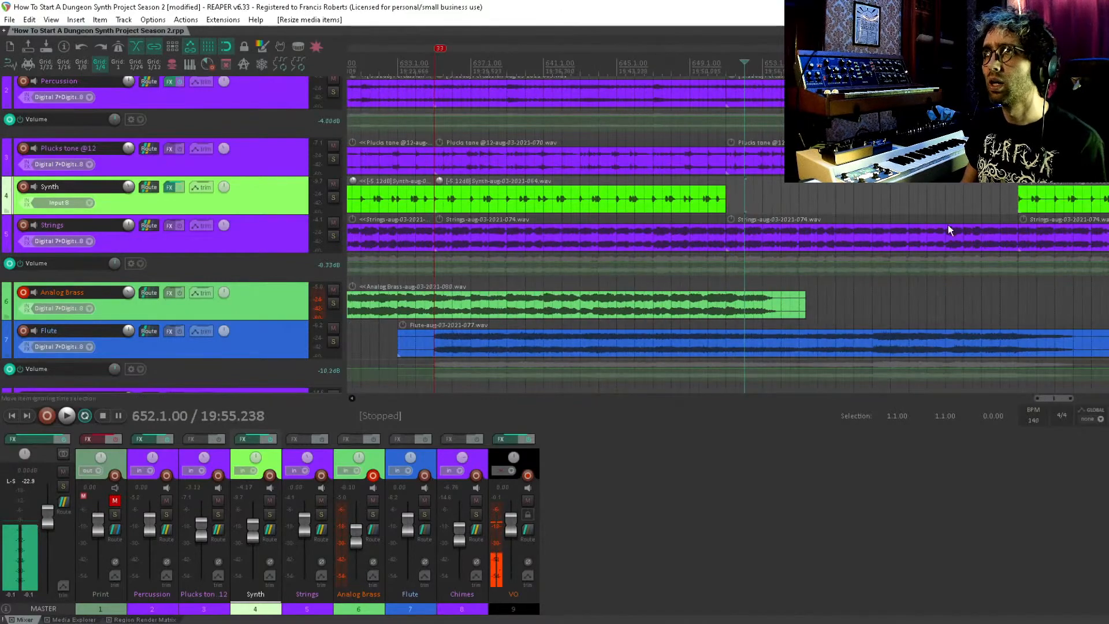
pyautogui.press('Delete')
pyautogui.scroll(-5, 743, 228)
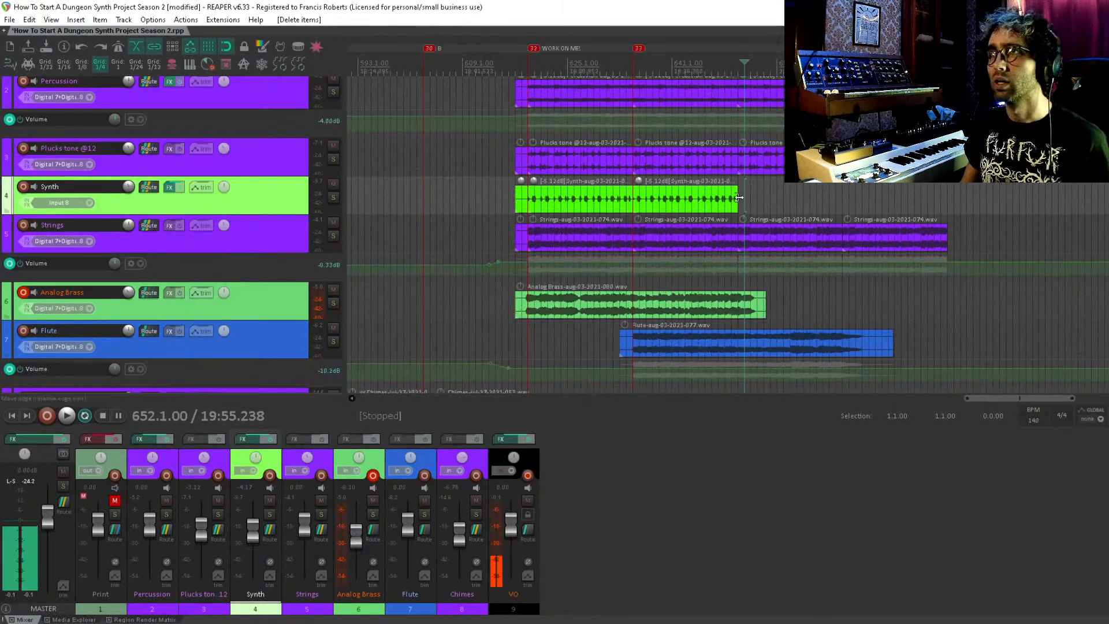
# Undo the latest edits to the Synth track to restore its deleted items from bar 651 onward.
pyautogui.click(739, 197)
pyautogui.hotkey('ctrl', 'd')
pyautogui.hotkey('ctrl', 'd')
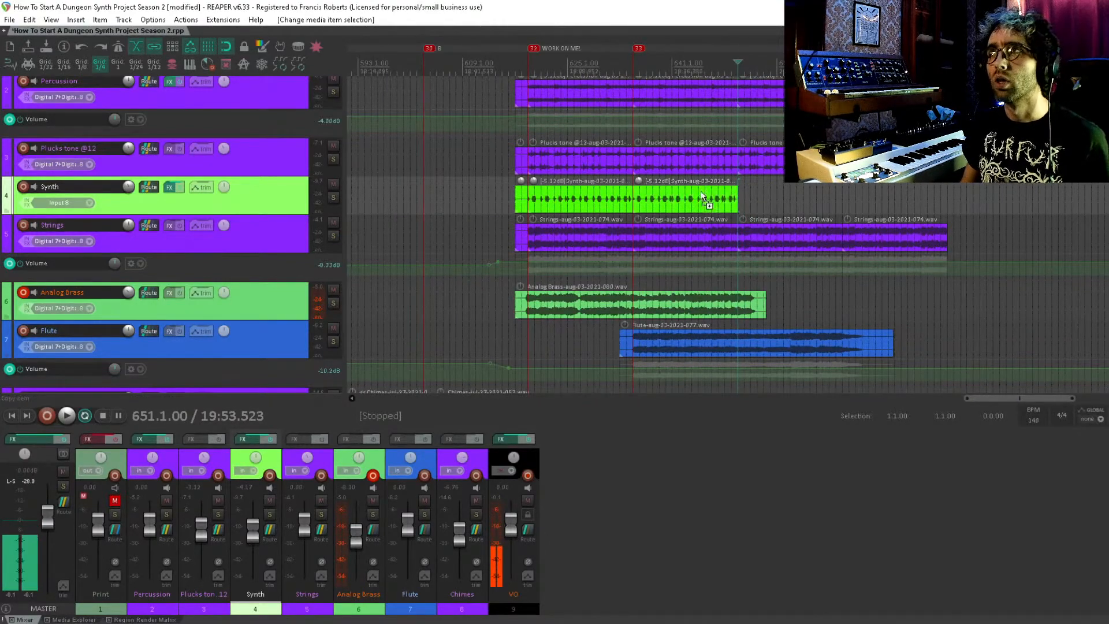
pyautogui.hotkey('ctrl', 'z')
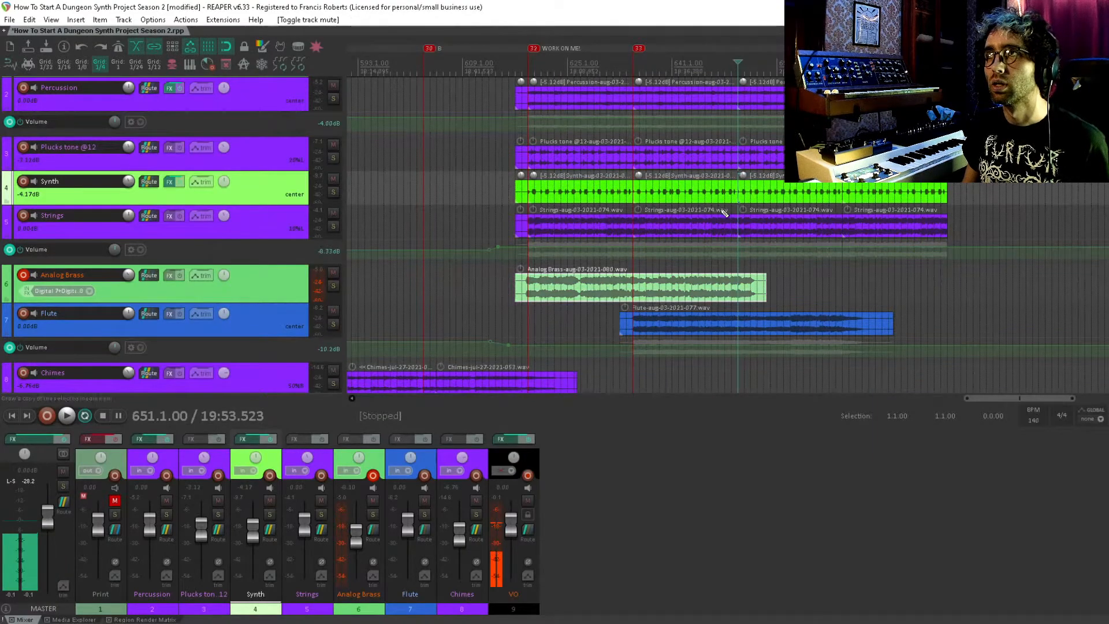
pyautogui.click(300, 168)
pyautogui.scroll(5, 743, 153)
pyautogui.click(604, 157)
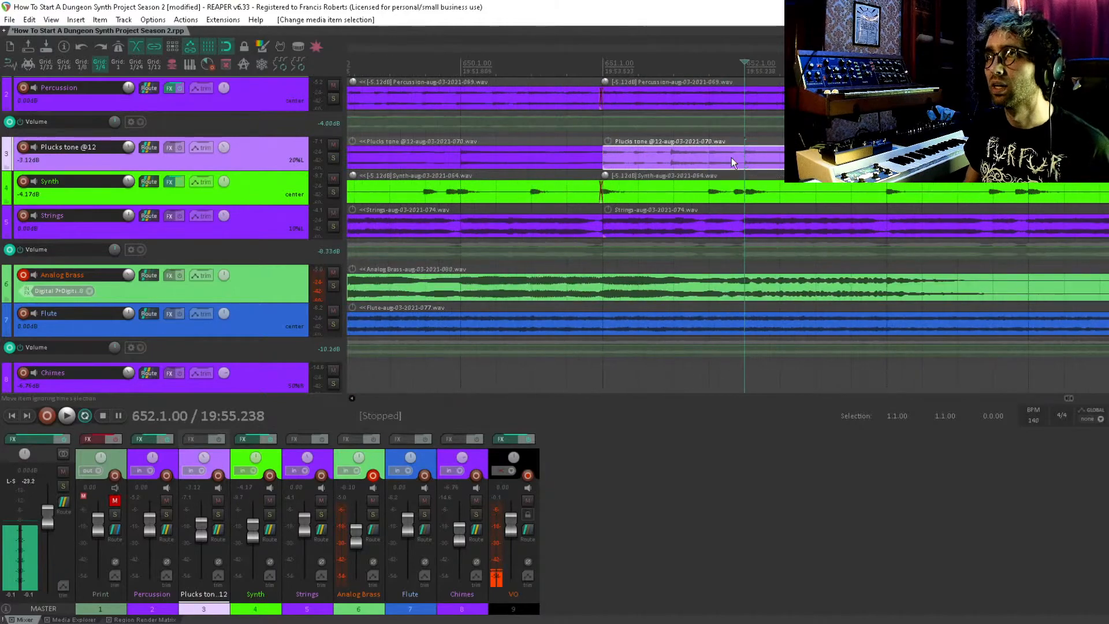
pyautogui.press('m')
pyautogui.scroll(-8, 604, 157)
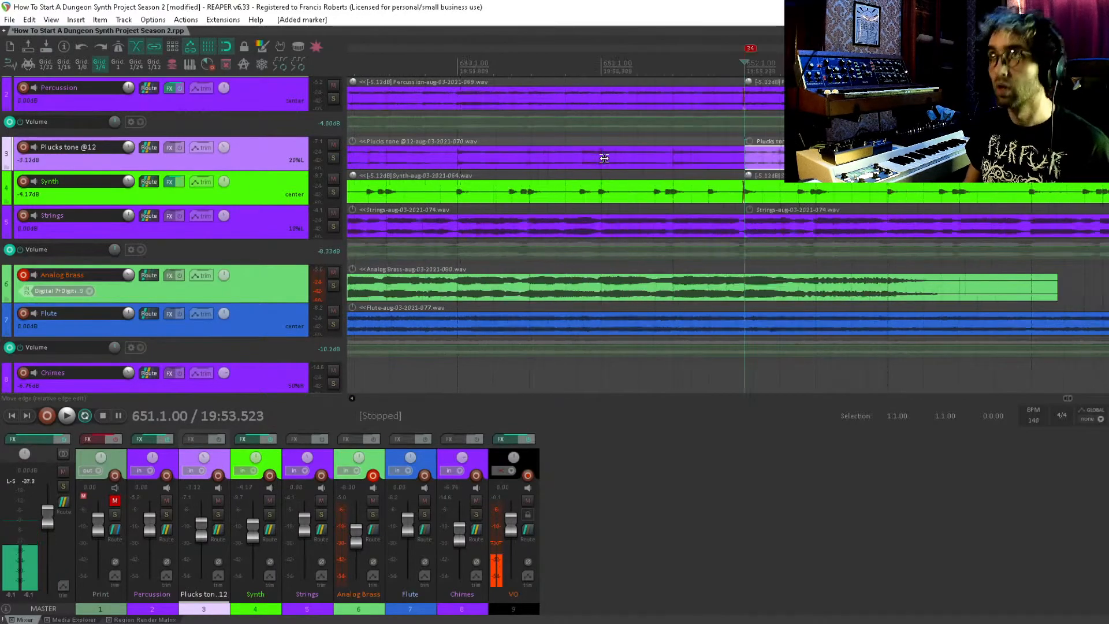
pyautogui.press('Delete')
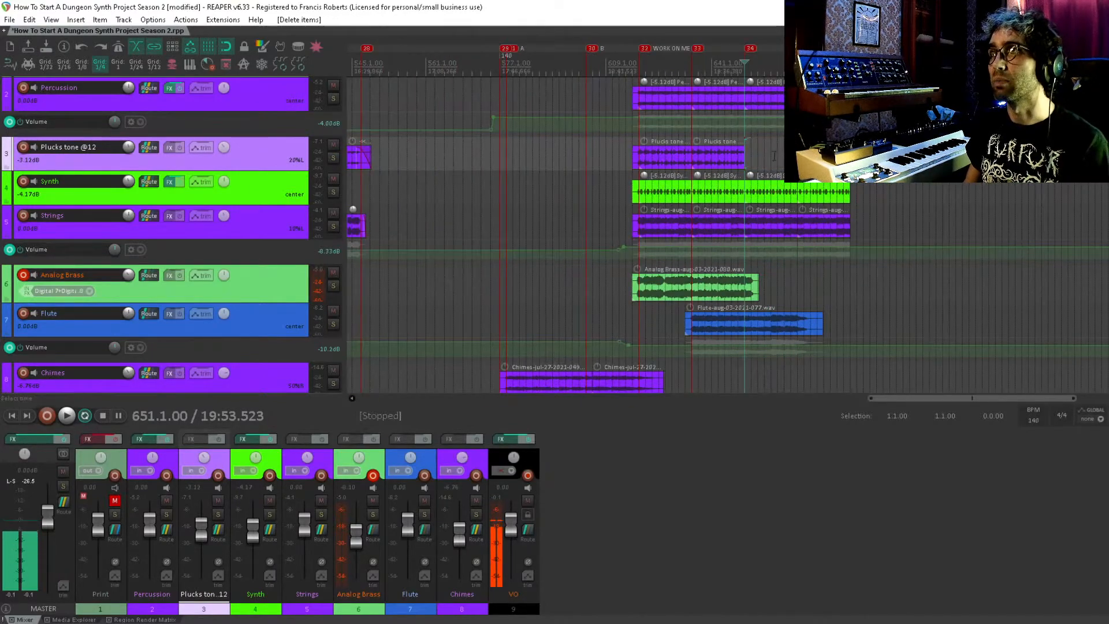
pyautogui.press('space')
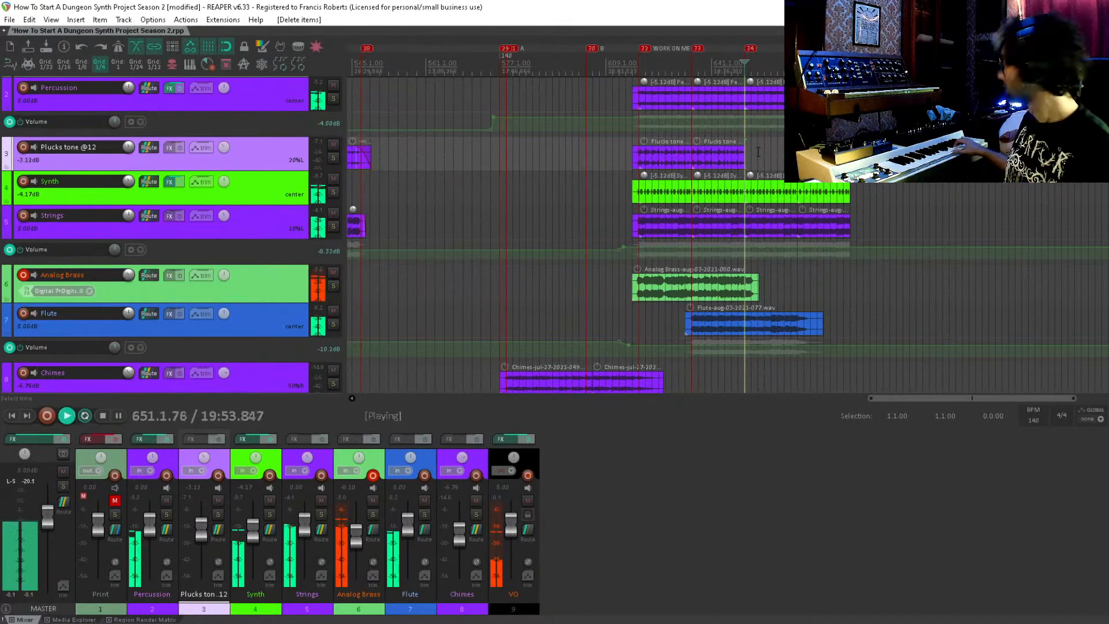
pyautogui.press('space')
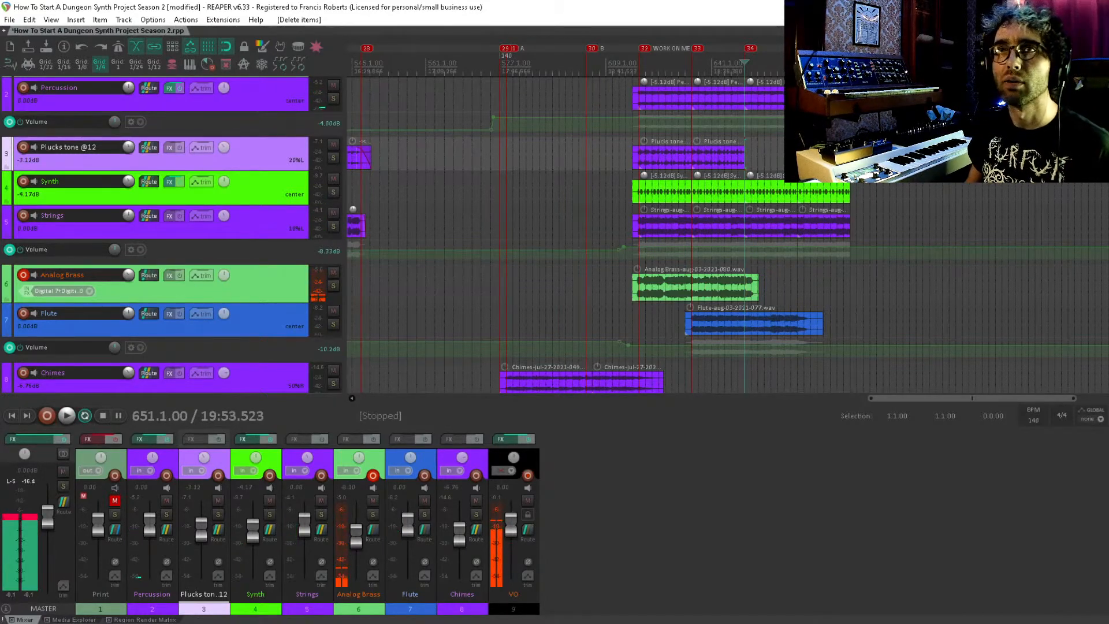
pyautogui.click(24, 275)
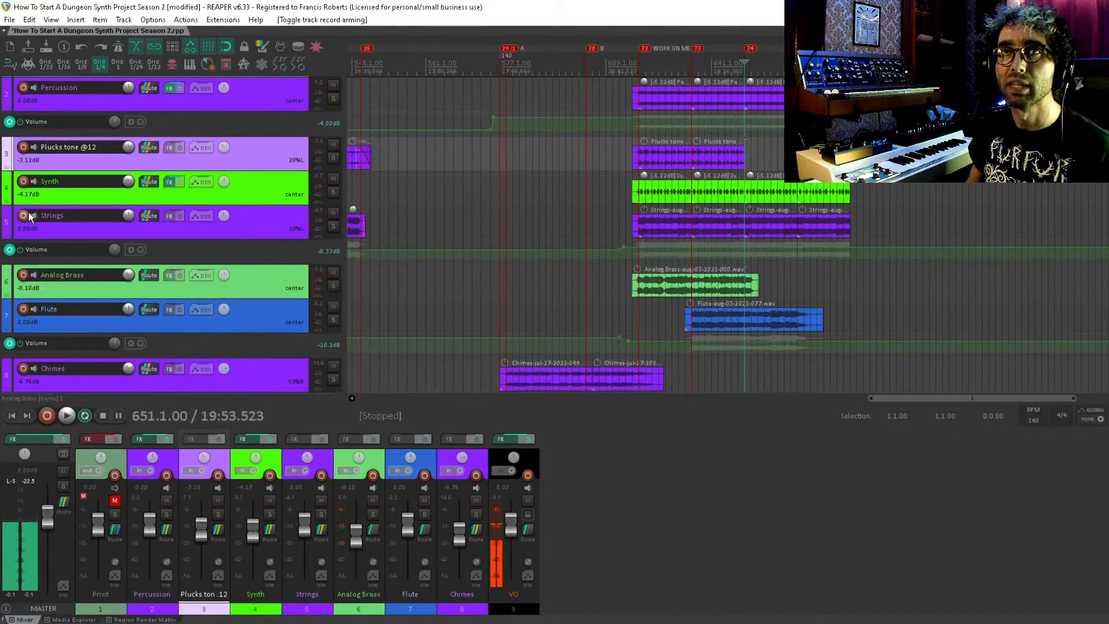
pyautogui.click(24, 182)
pyautogui.click(23, 181)
pyautogui.click(23, 147)
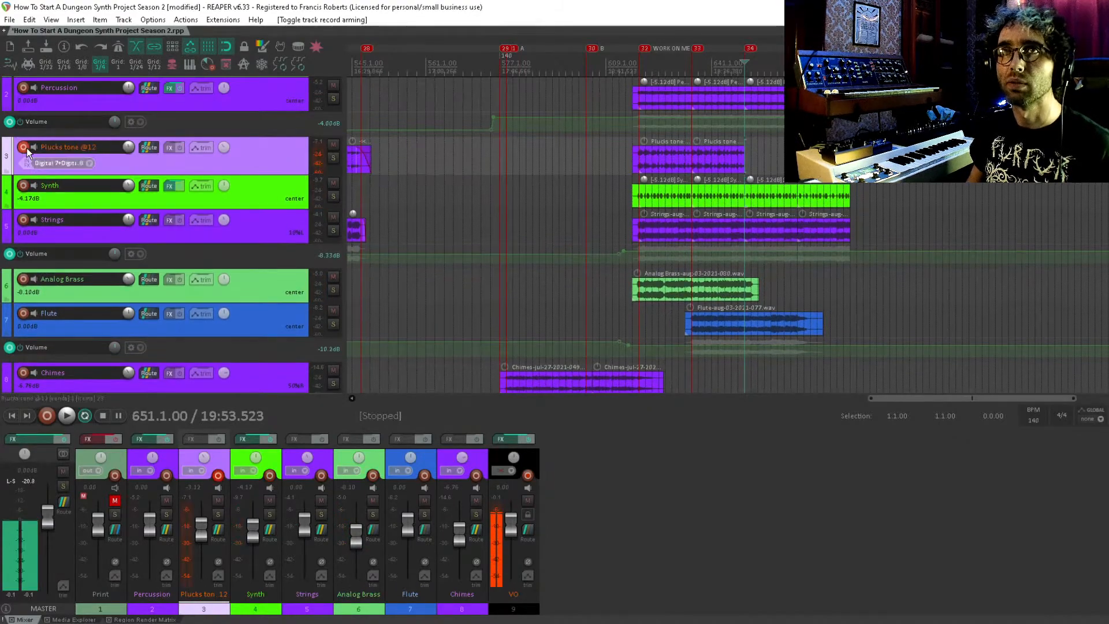
pyautogui.press('space')
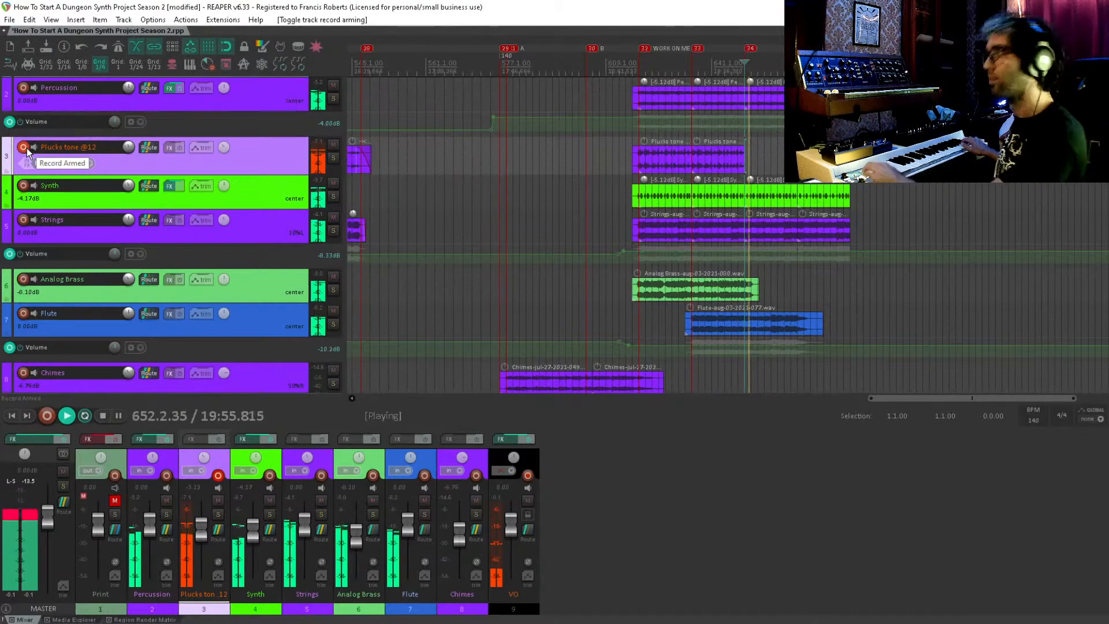
pyautogui.press('space')
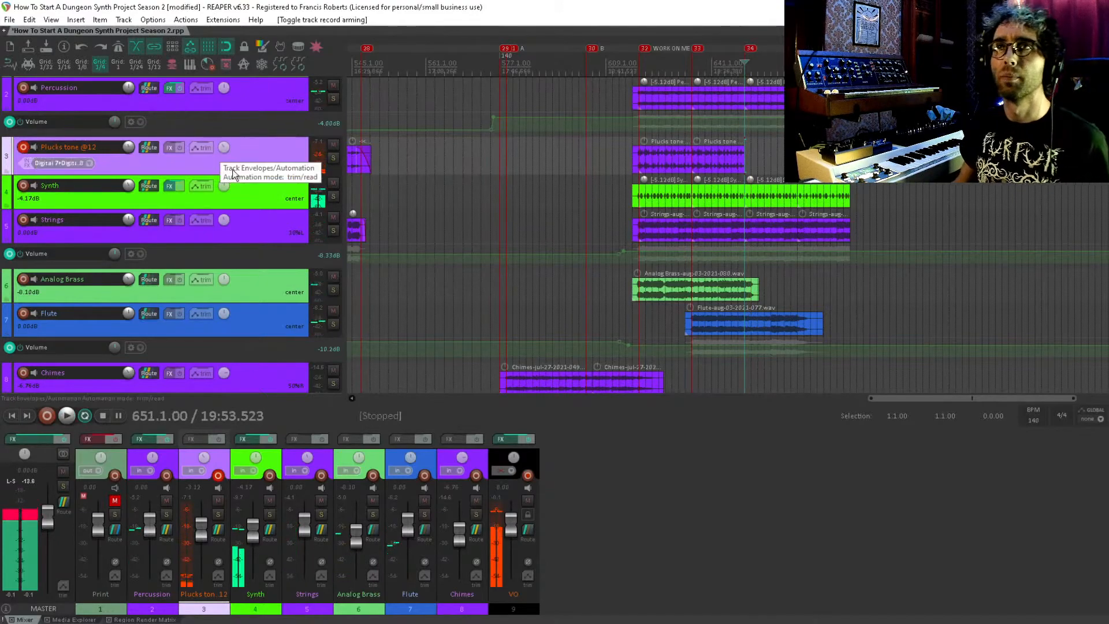
pyautogui.press('v')
pyautogui.click(691, 198)
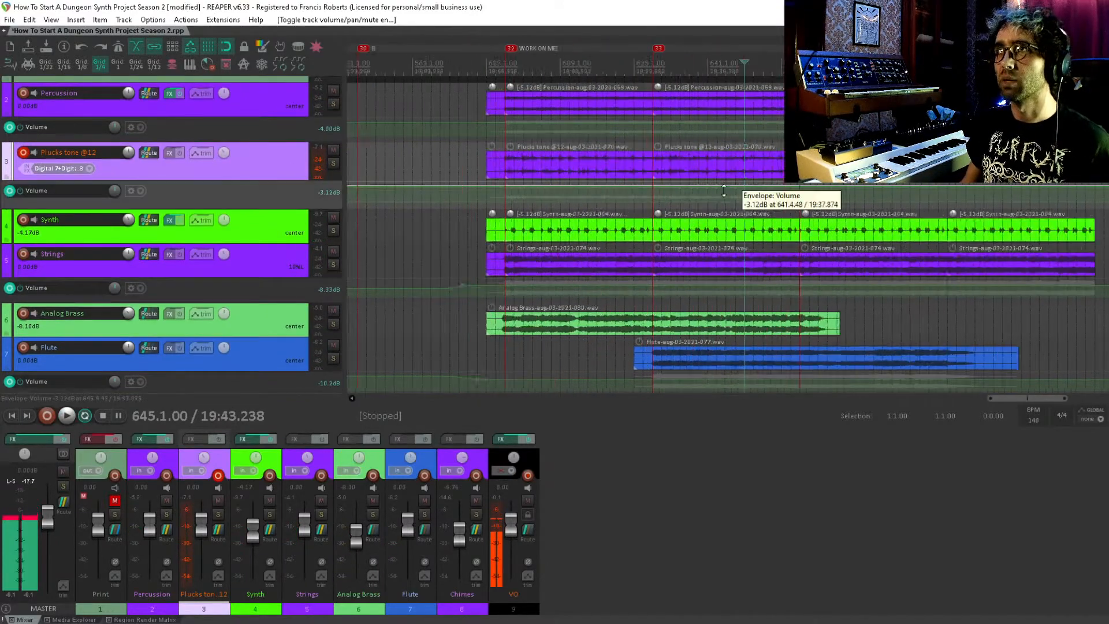
pyautogui.scroll(4, 671, 208)
pyautogui.moveTo(667, 212); pyautogui.dragTo(696, 205)
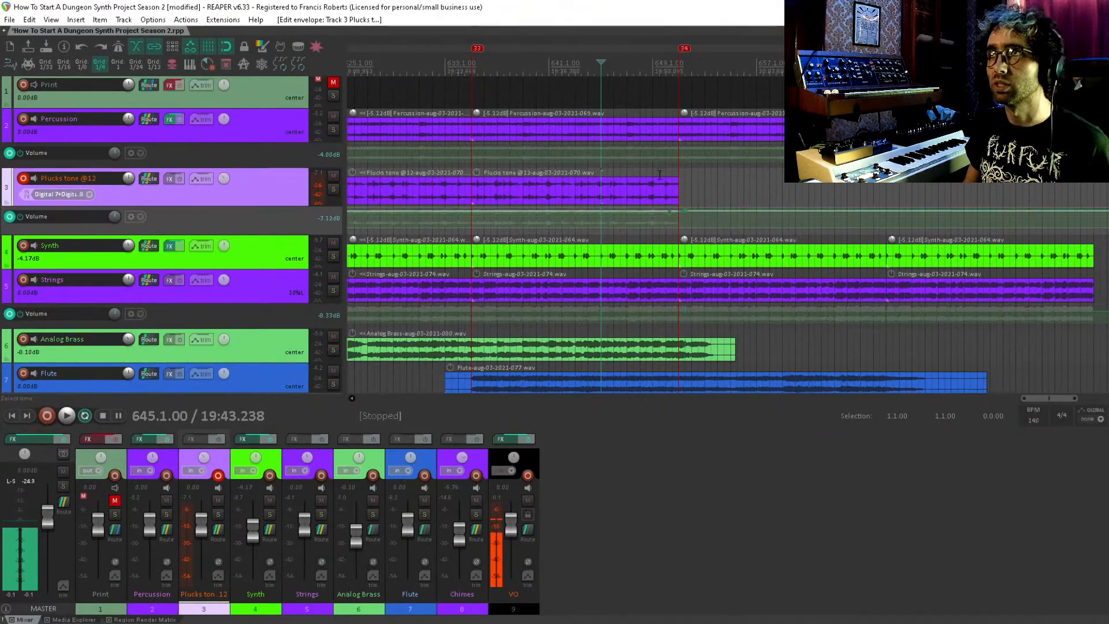
pyautogui.press('space')
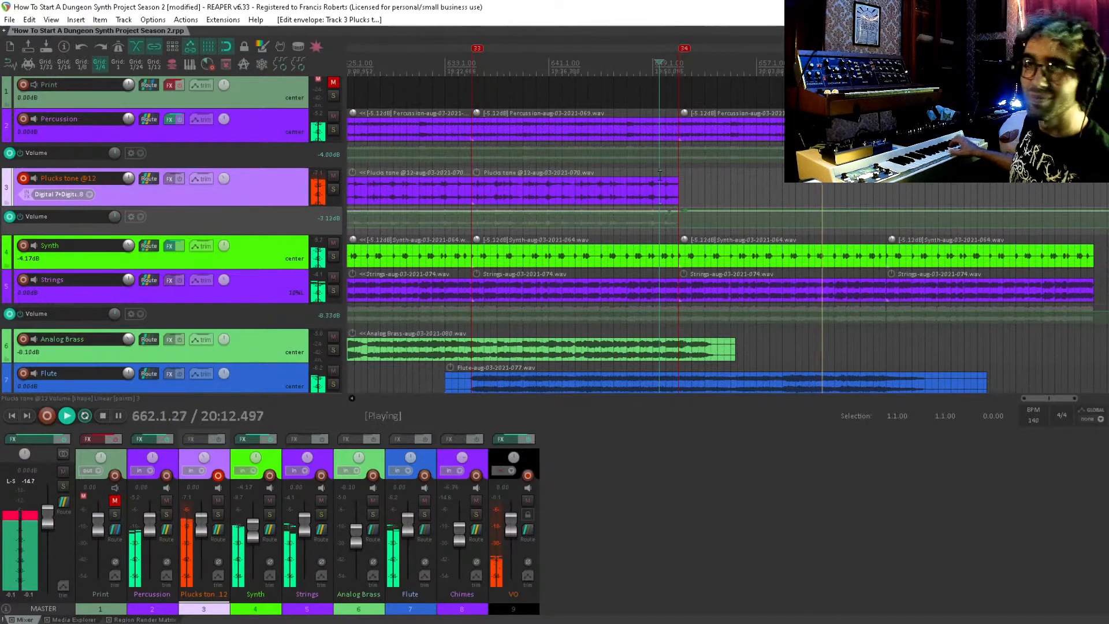
pyautogui.press('space')
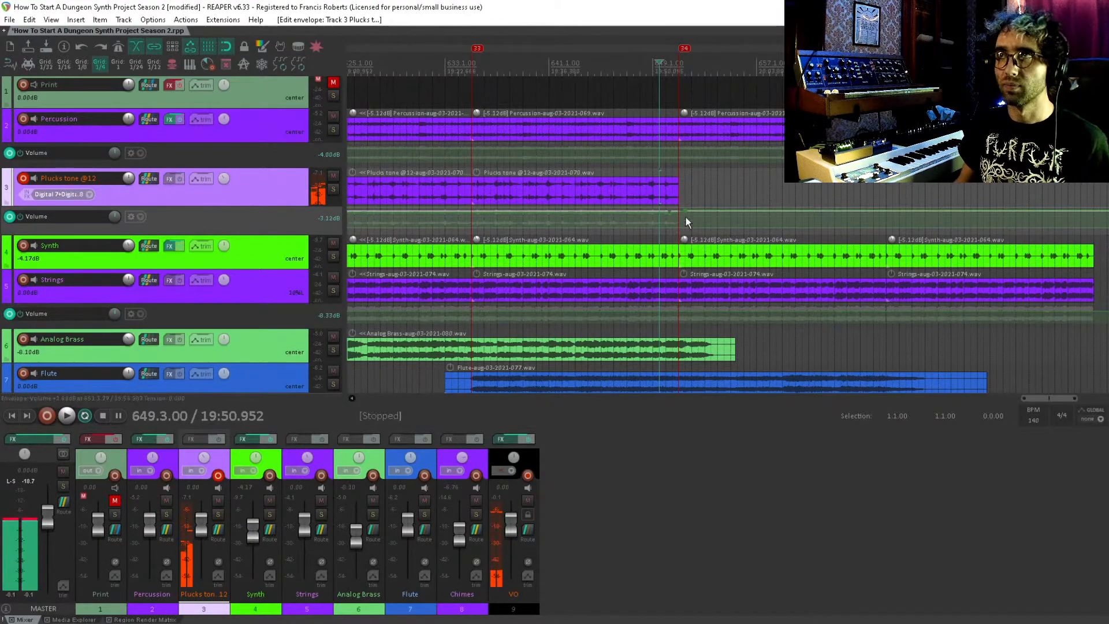
pyautogui.click(676, 186)
pyautogui.moveTo(697, 207); pyautogui.dragTo(593, 208)
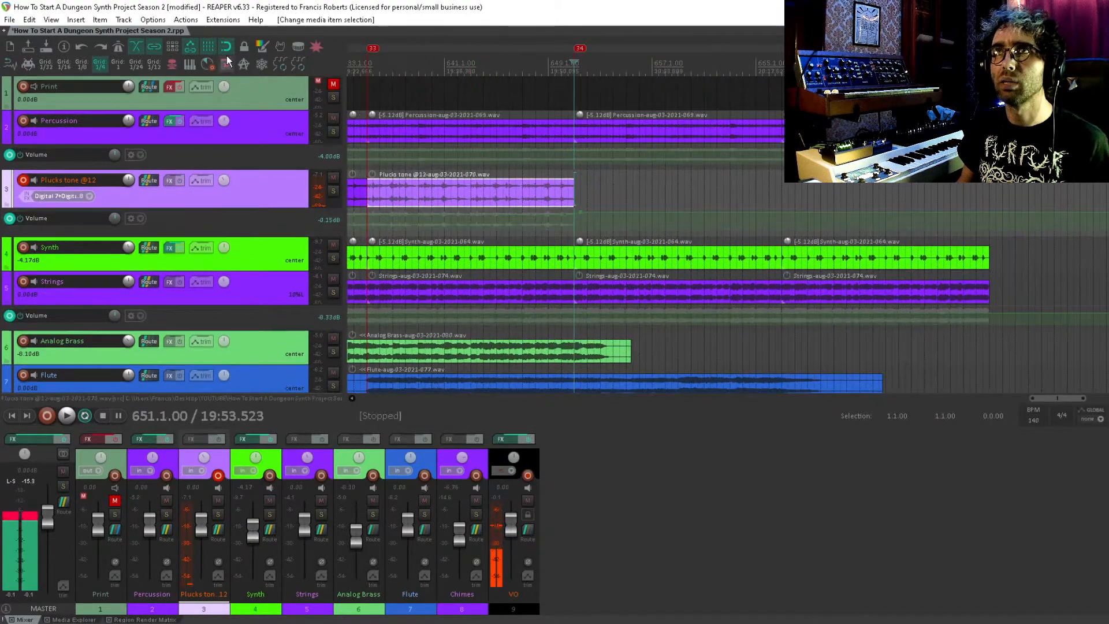
pyautogui.click(8, 68)
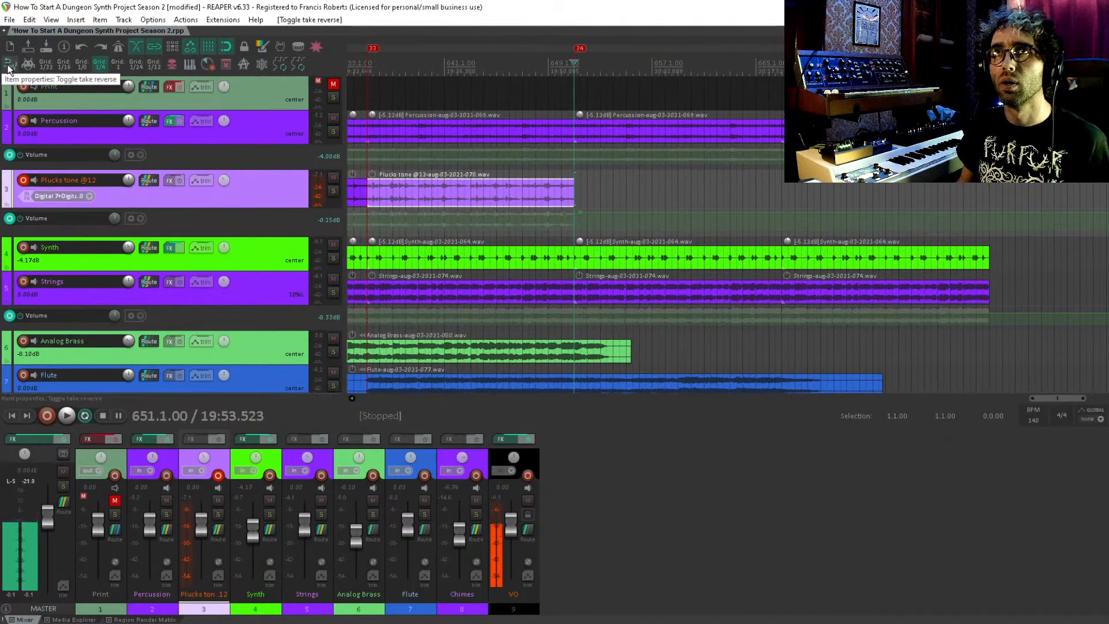
pyautogui.click(525, 192)
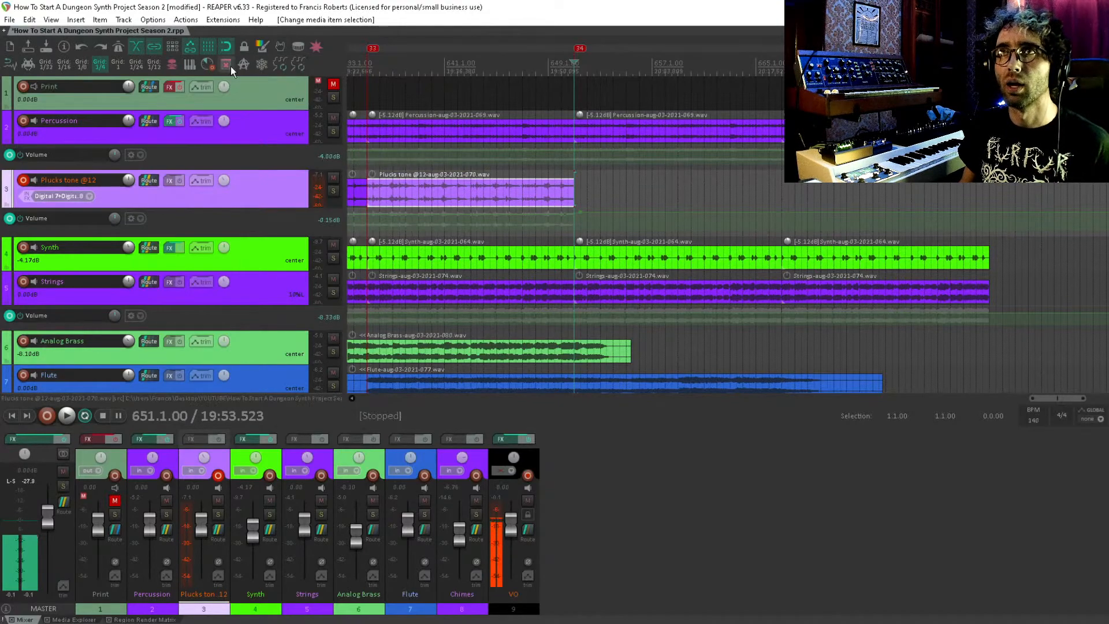
pyautogui.click(210, 66)
pyautogui.moveTo(644, 244); pyautogui.dragTo(542, 243)
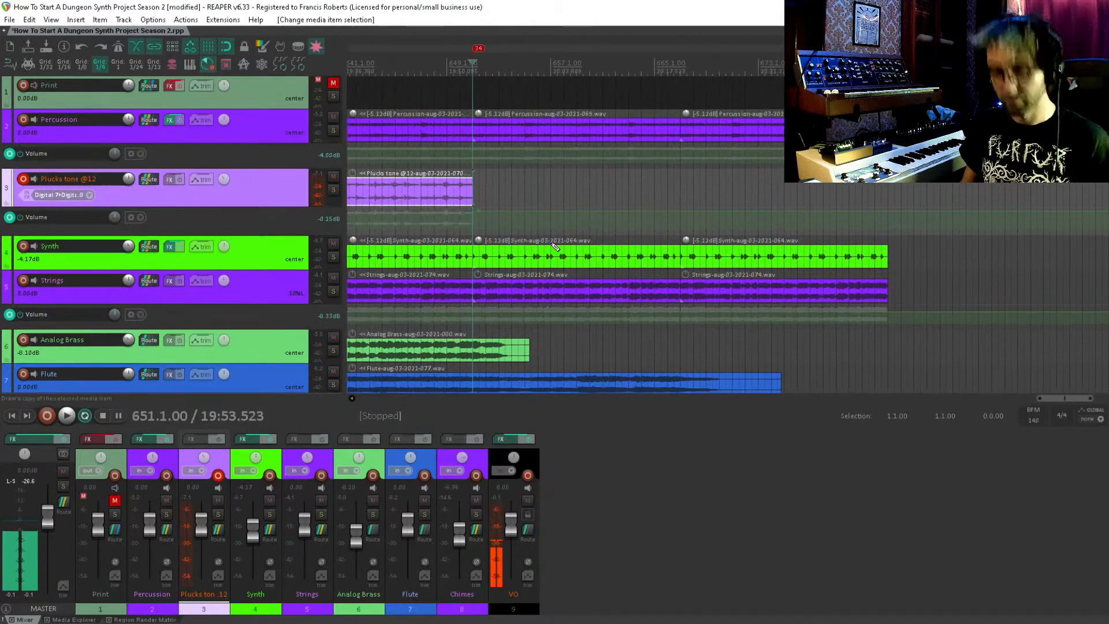
pyautogui.hotkey('ctrl', 's')
pyautogui.scroll(3, 500, 222)
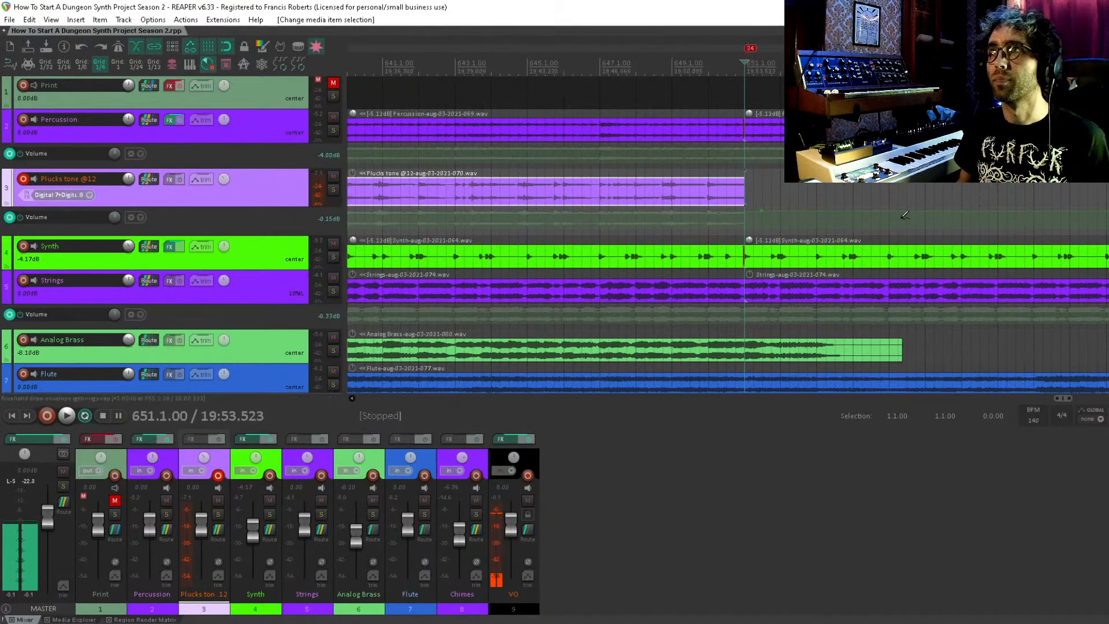
pyautogui.hotkey('ctrl', 'r')
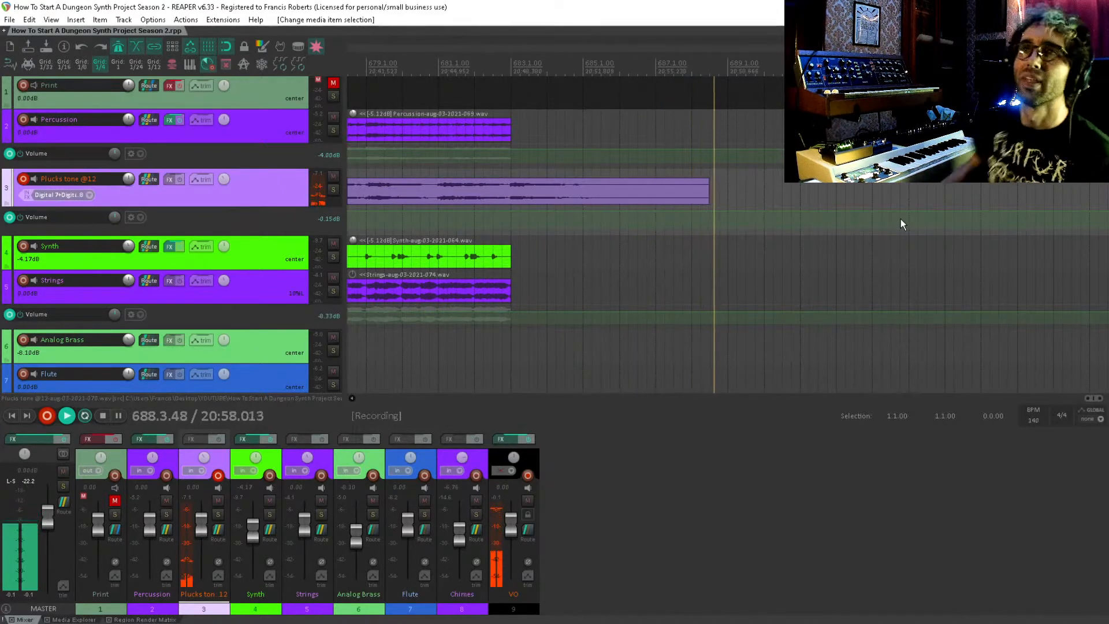
pyautogui.press('space')
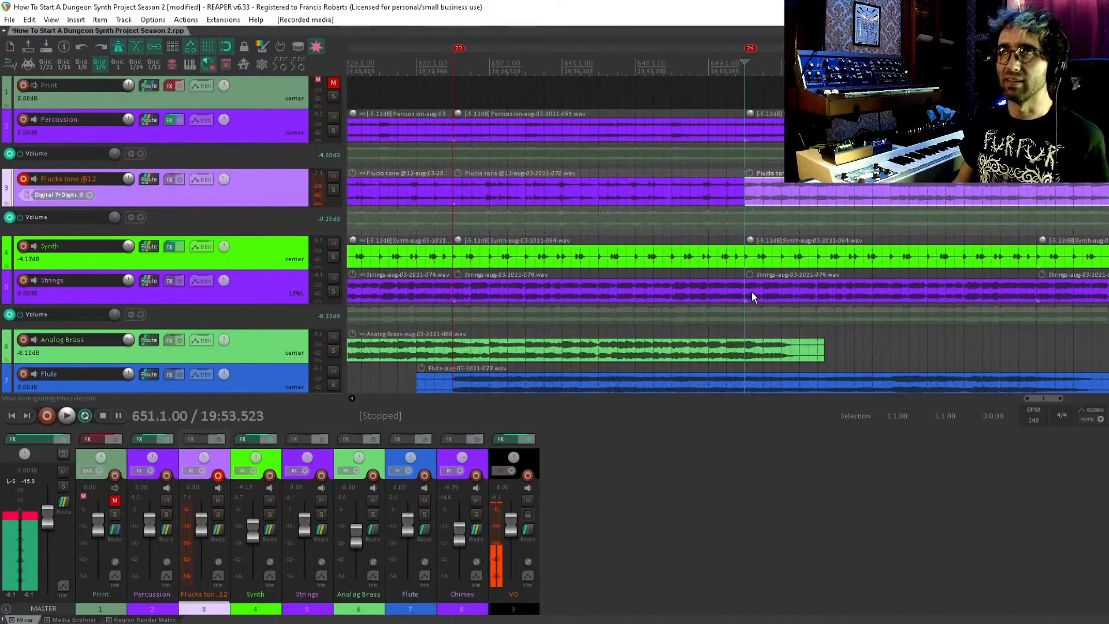
pyautogui.click(25, 179)
pyautogui.hscroll(3, 499, 207)
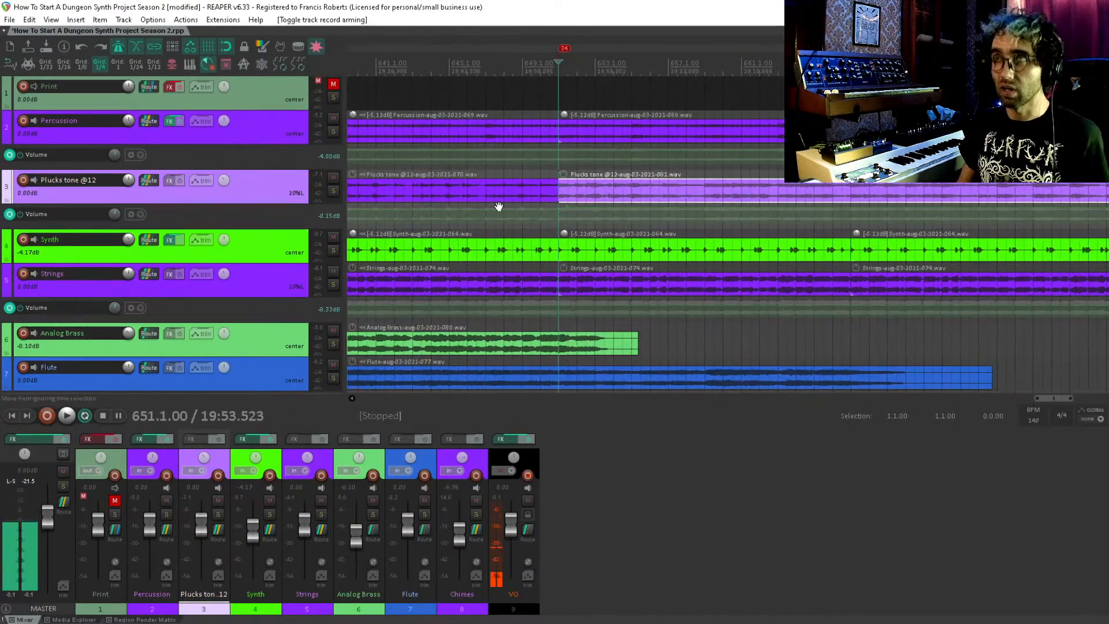
pyautogui.hotkey('ctrl', 's')
pyautogui.scroll(5, 751, 192)
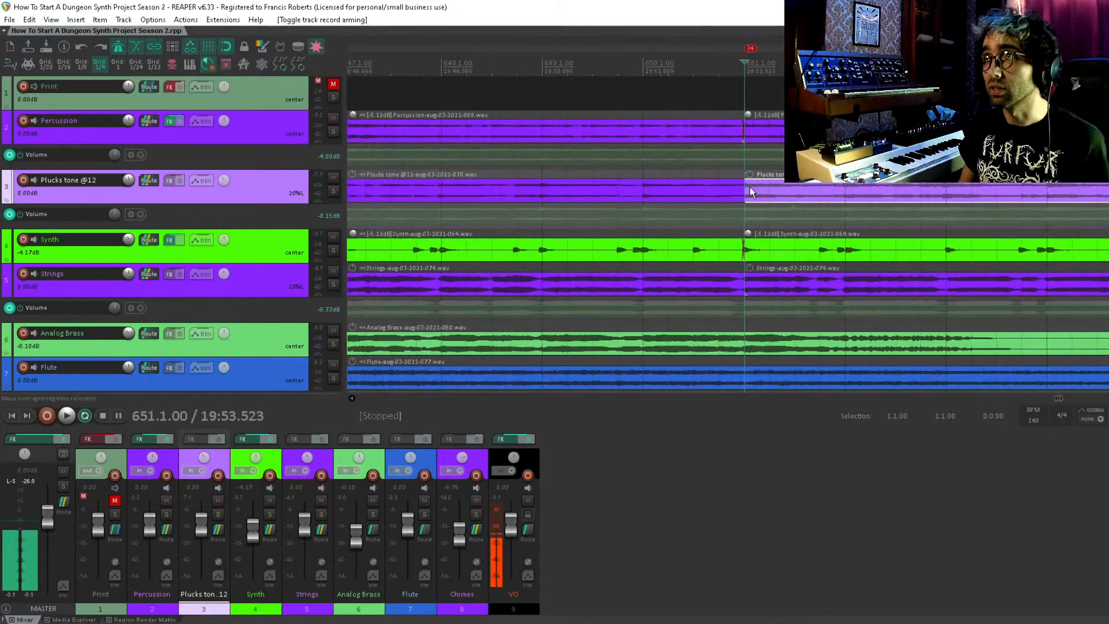
pyautogui.moveTo(744, 190); pyautogui.dragTo(653, 198)
pyautogui.moveTo(710, 198); pyautogui.dragTo(730, 192)
pyautogui.click(726, 192)
pyautogui.press('Delete')
pyautogui.click(643, 189)
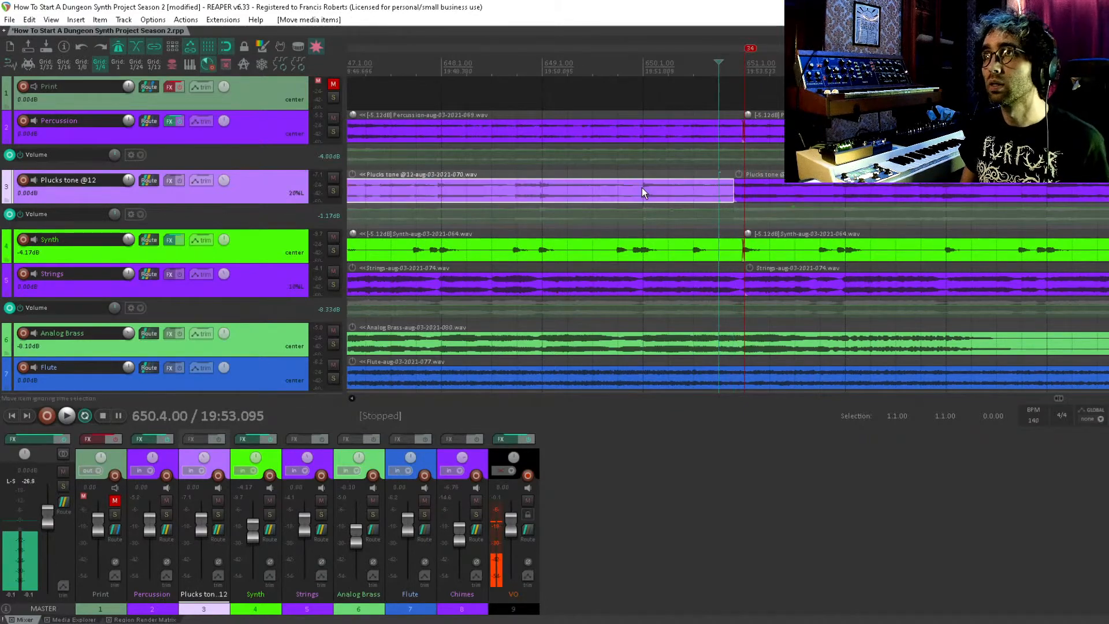
pyautogui.press('space')
pyautogui.click(643, 190)
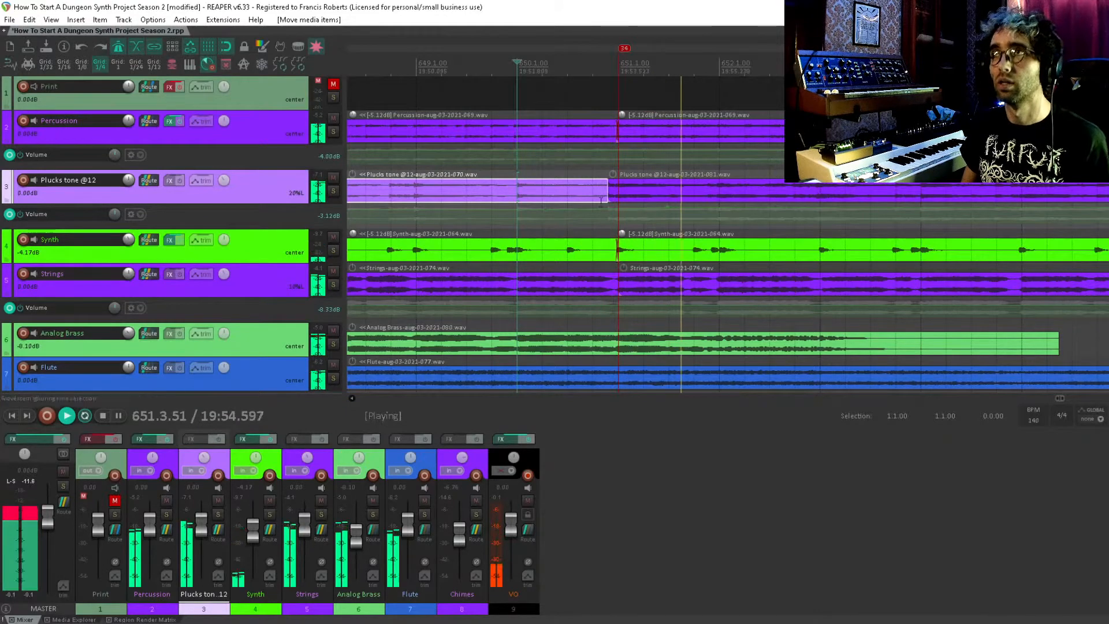
pyautogui.scroll(-3, 754, 293)
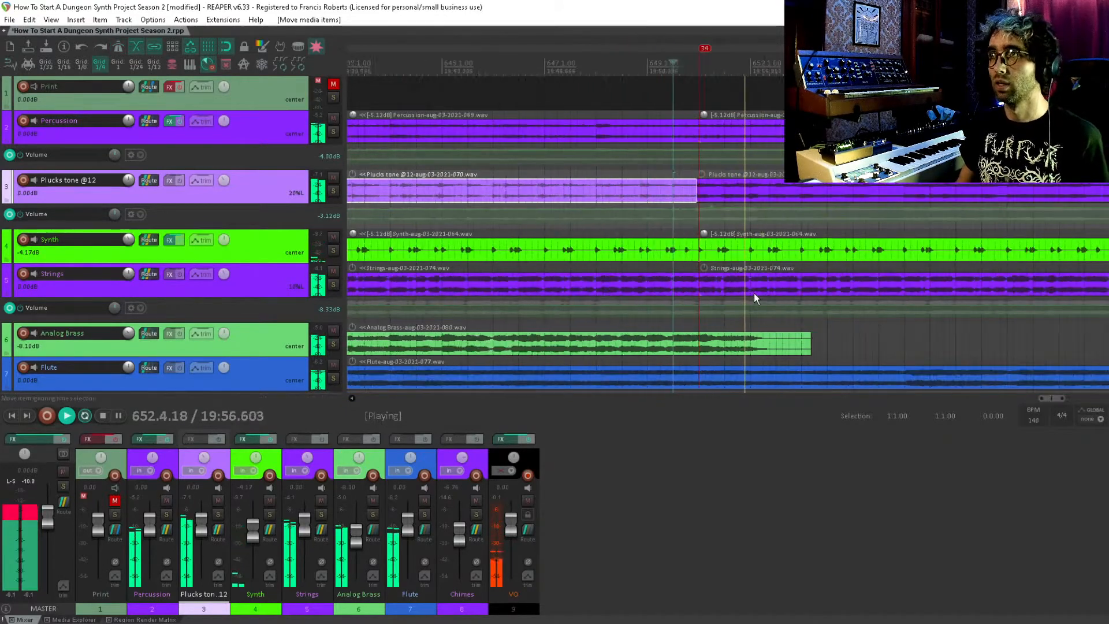
pyautogui.scroll(-4, 754, 293)
pyautogui.scroll(-3, 803, 197)
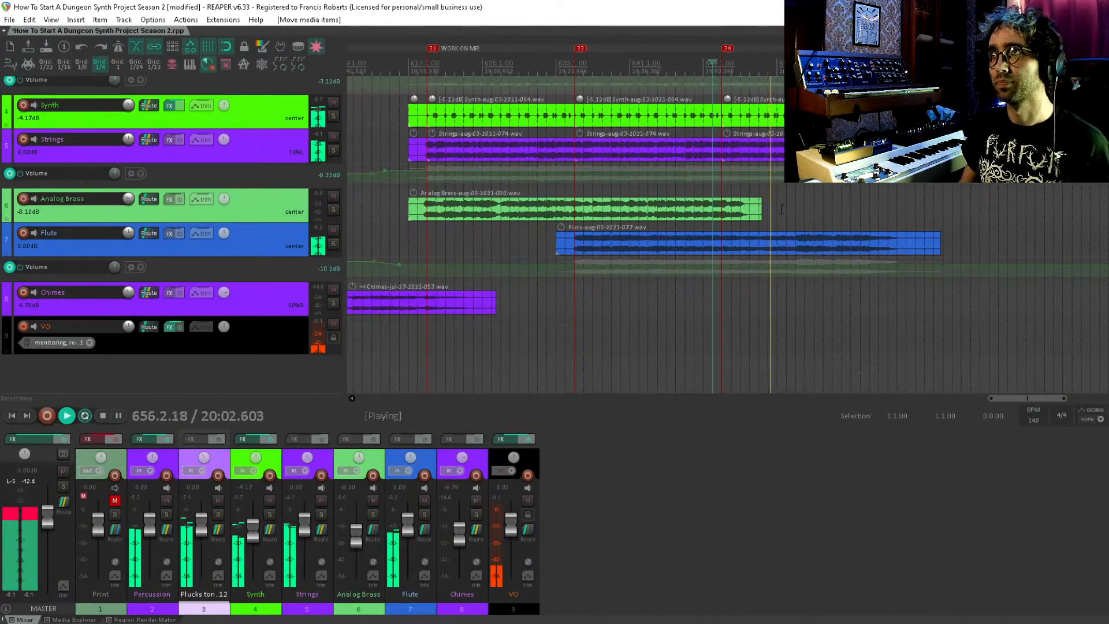
pyautogui.hscroll(-2, 820, 205)
pyautogui.scroll(3, 851, 200)
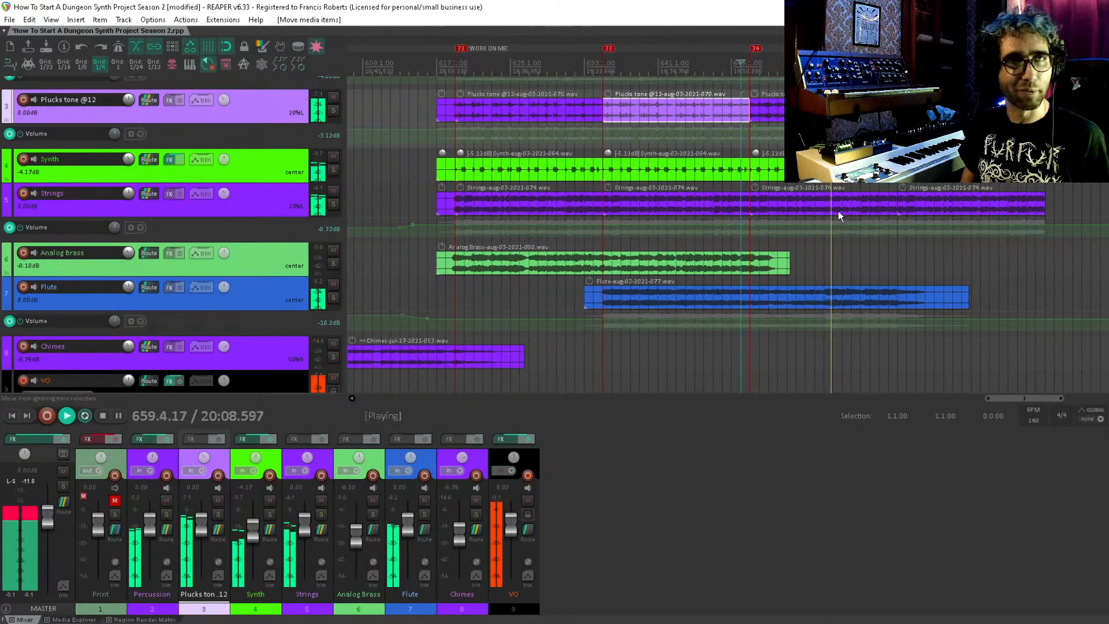
pyautogui.hscroll(-3, 884, 225)
pyautogui.scroll(1, 884, 226)
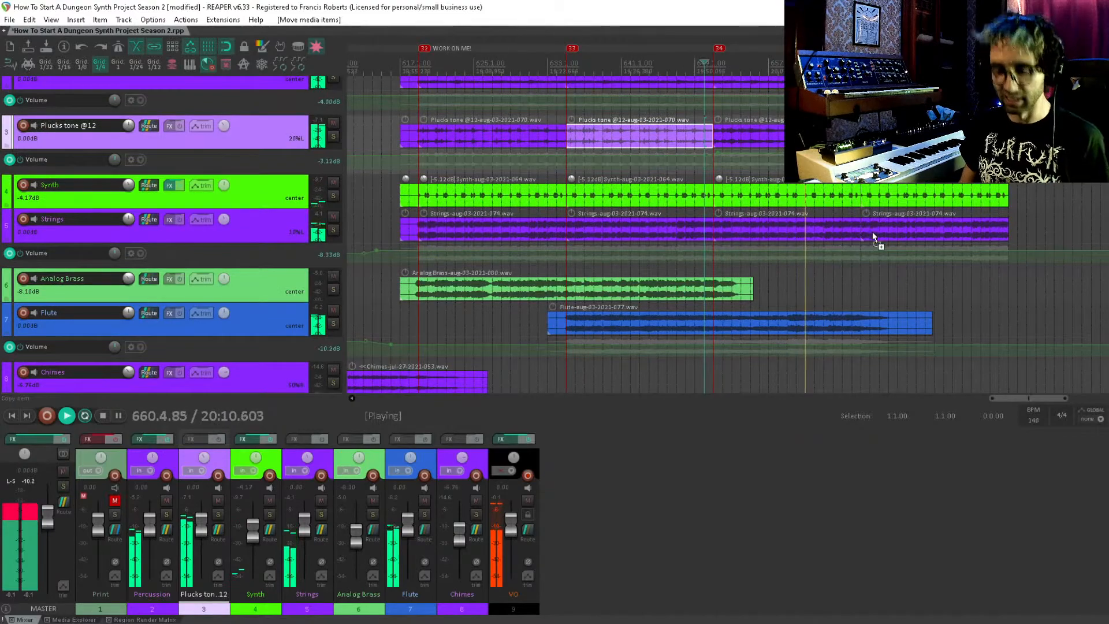
pyautogui.hotkey('ctrl', 's')
pyautogui.scroll(-1, 913, 218)
pyautogui.hscroll(3, 912, 217)
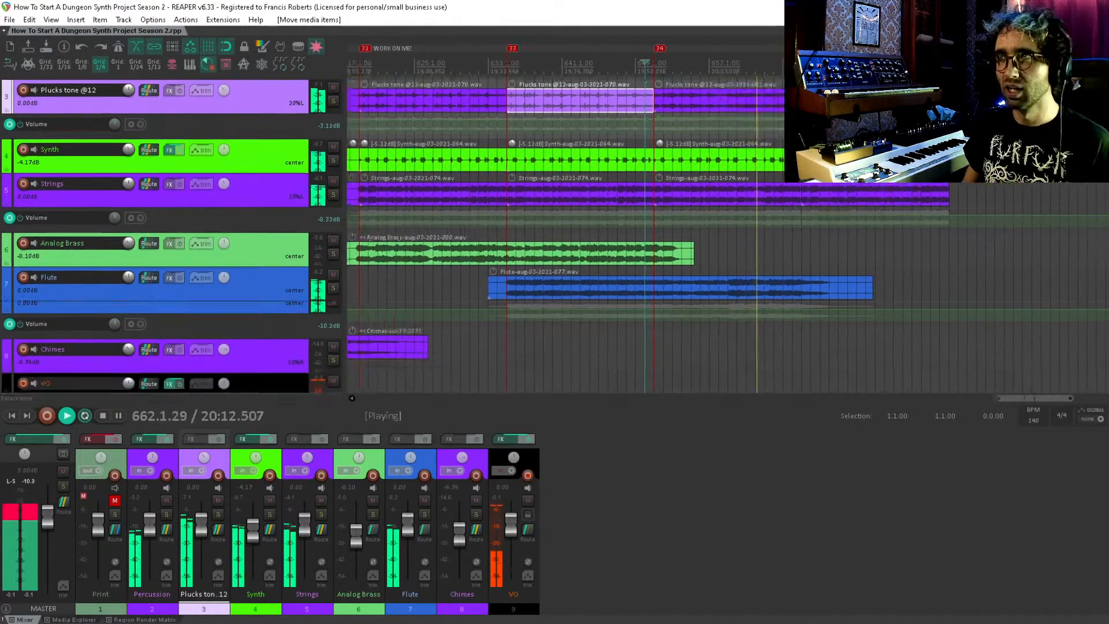
pyautogui.scroll(-1, 913, 217)
pyautogui.hscroll(3, 913, 218)
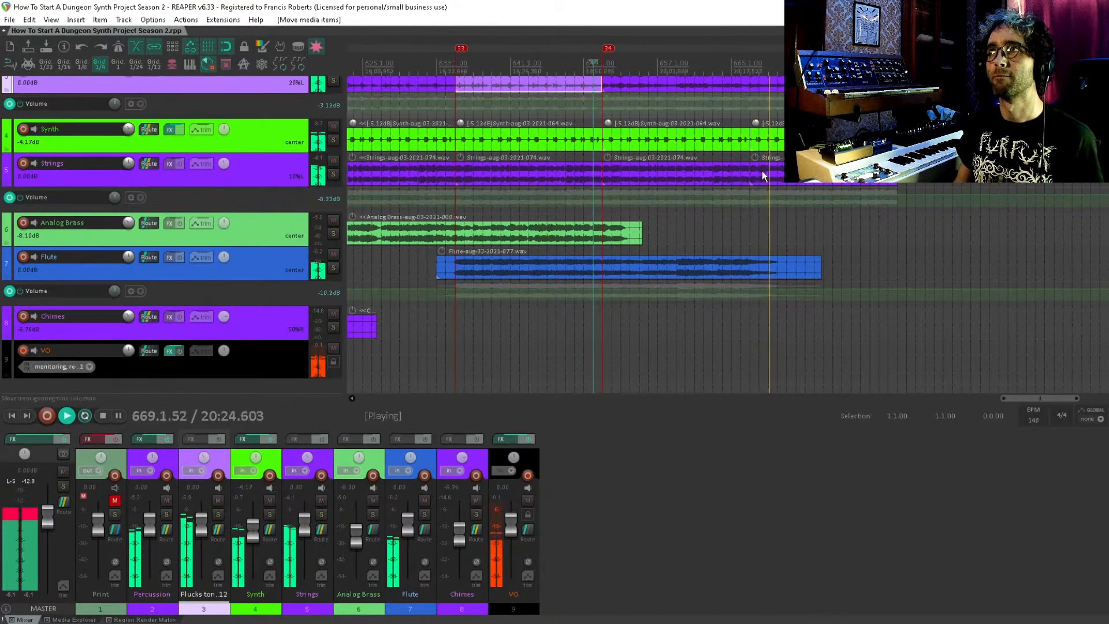
pyautogui.press('space')
# Delete the Percussion and Synth items that start at bar 667.
pyautogui.scroll(2, 783, 220)
pyautogui.scroll(1, 783, 231)
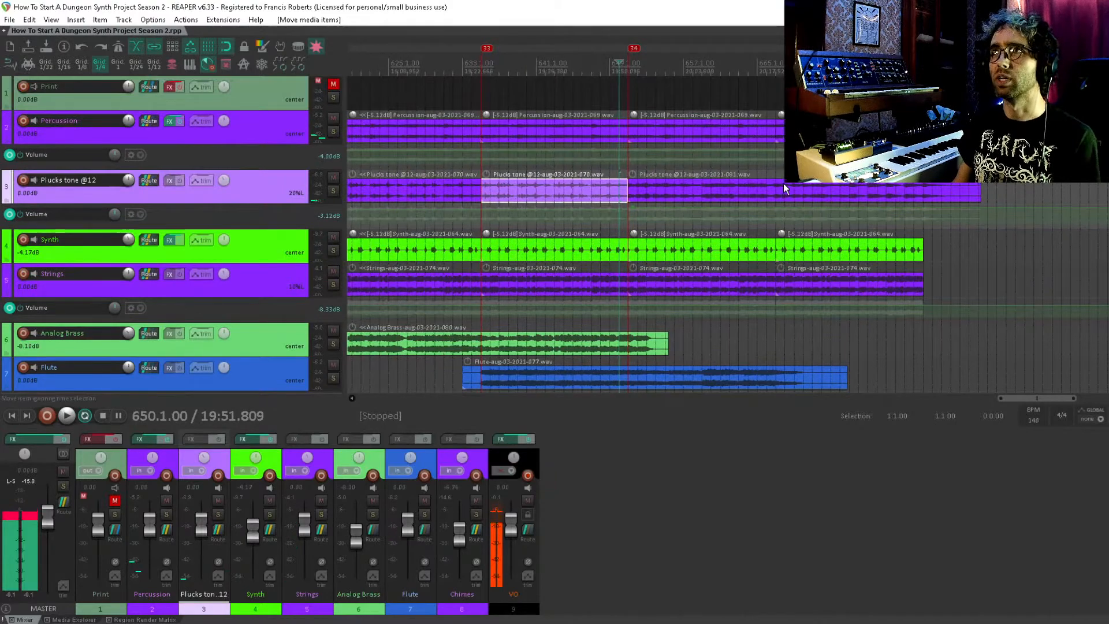
pyautogui.click(788, 165)
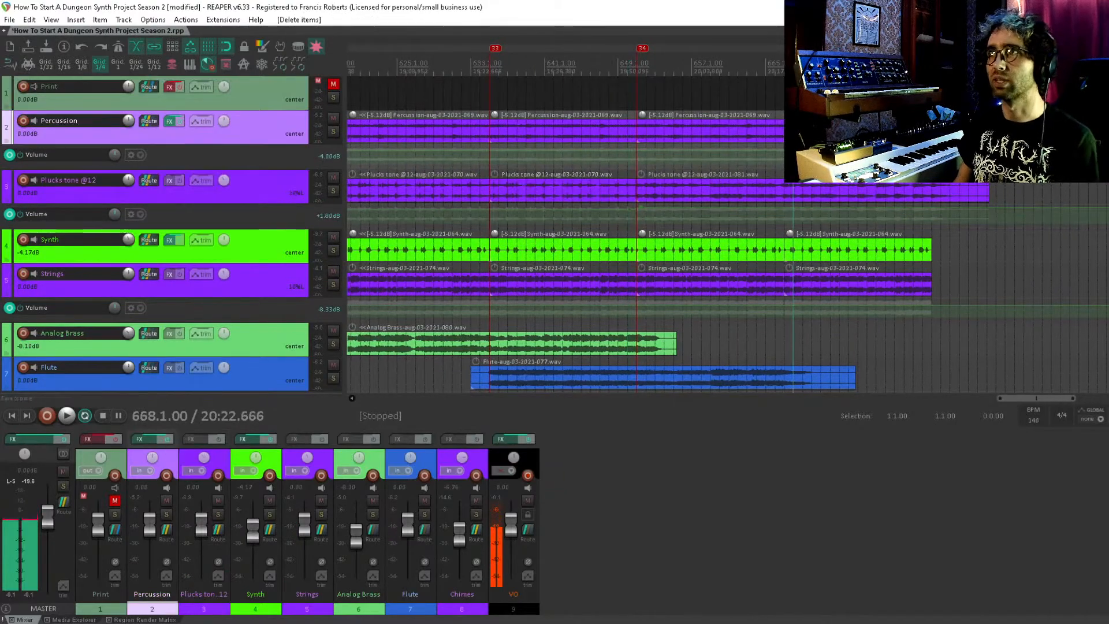
pyautogui.scroll(-1, 728, 231)
pyautogui.click(799, 222)
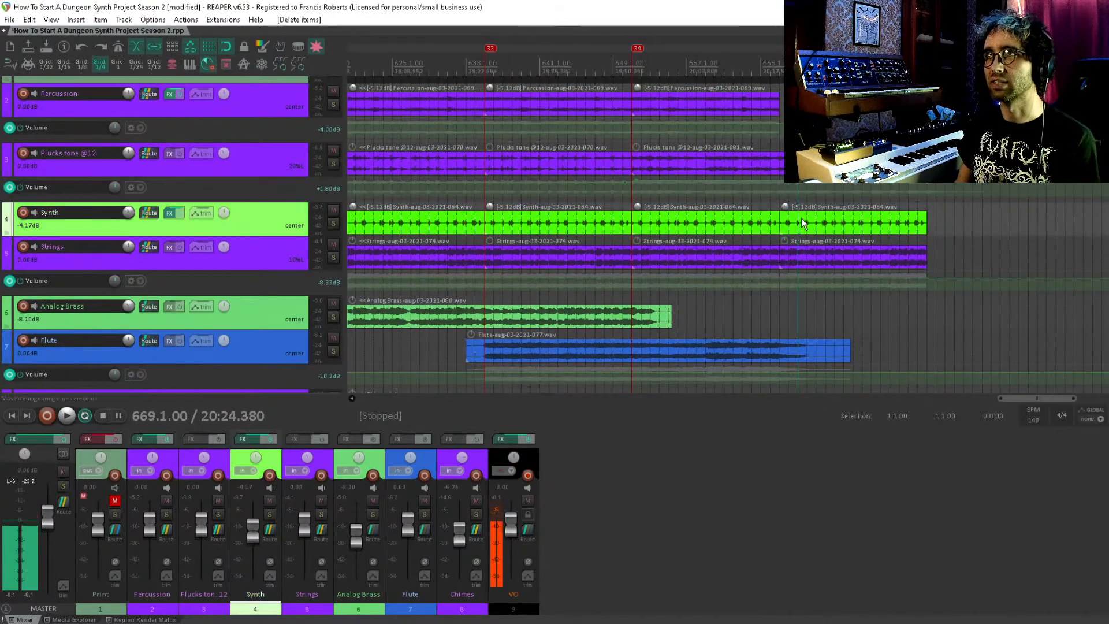
pyautogui.press('Delete')
# Listen from about bar 665 to bar 674 to judge the ending without Percussion and Synth.
pyautogui.press('space')
pyautogui.scroll(-1, 716, 226)
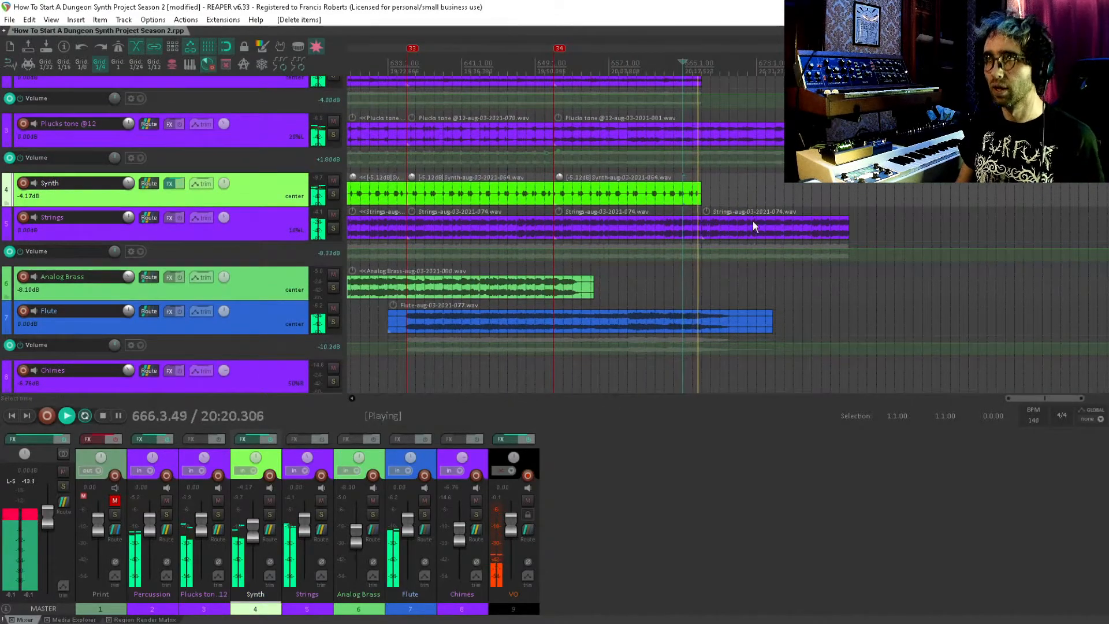
pyautogui.scroll(-3, 753, 221)
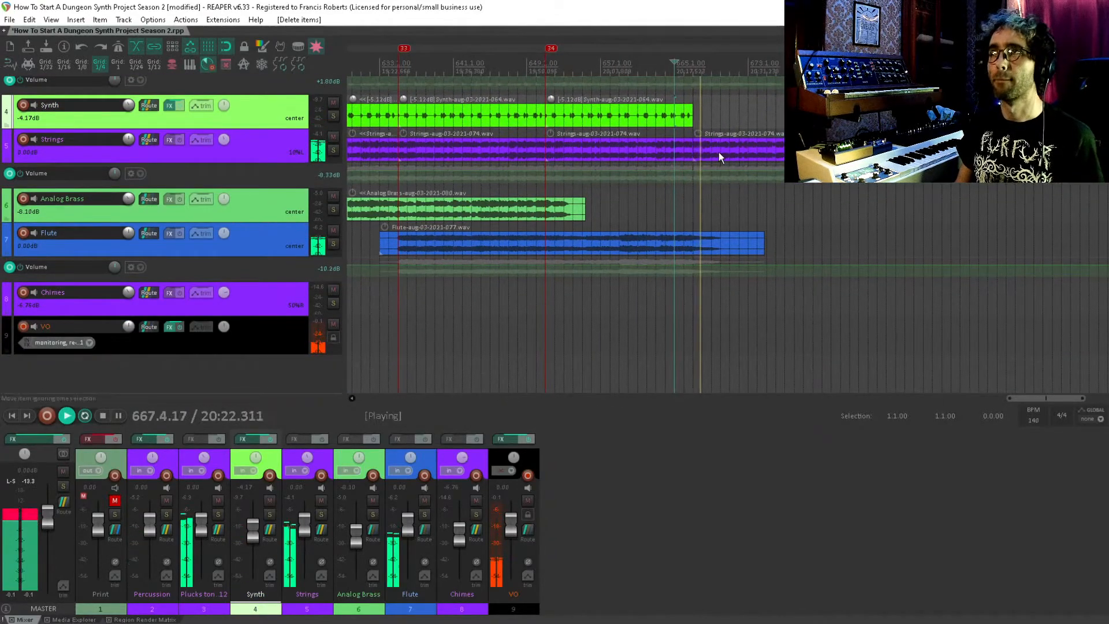
pyautogui.scroll(5, 719, 151)
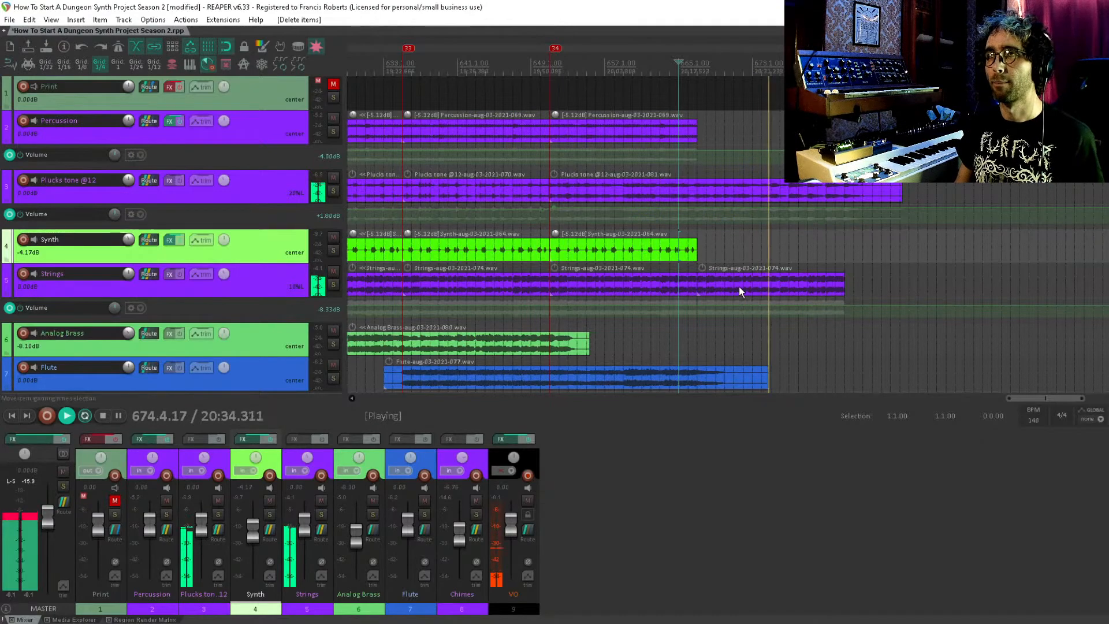
pyautogui.press('space')
# Split the Flute item at bar 651 and add a marker at bar 667, where the Percussion ends.
pyautogui.click(550, 377)
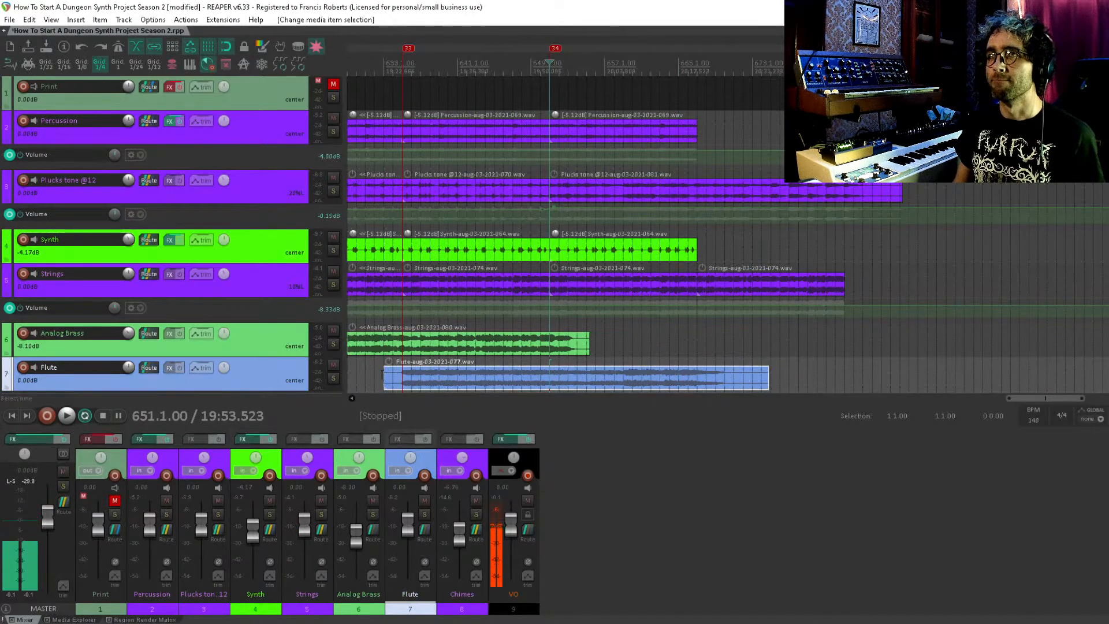
pyautogui.press('s')
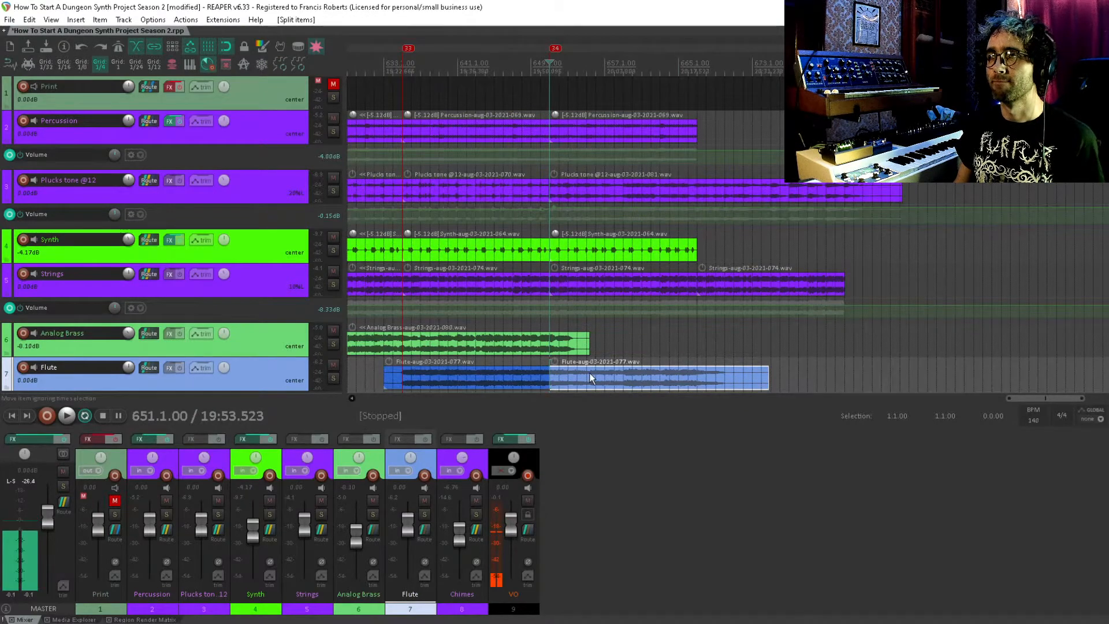
pyautogui.click(691, 131)
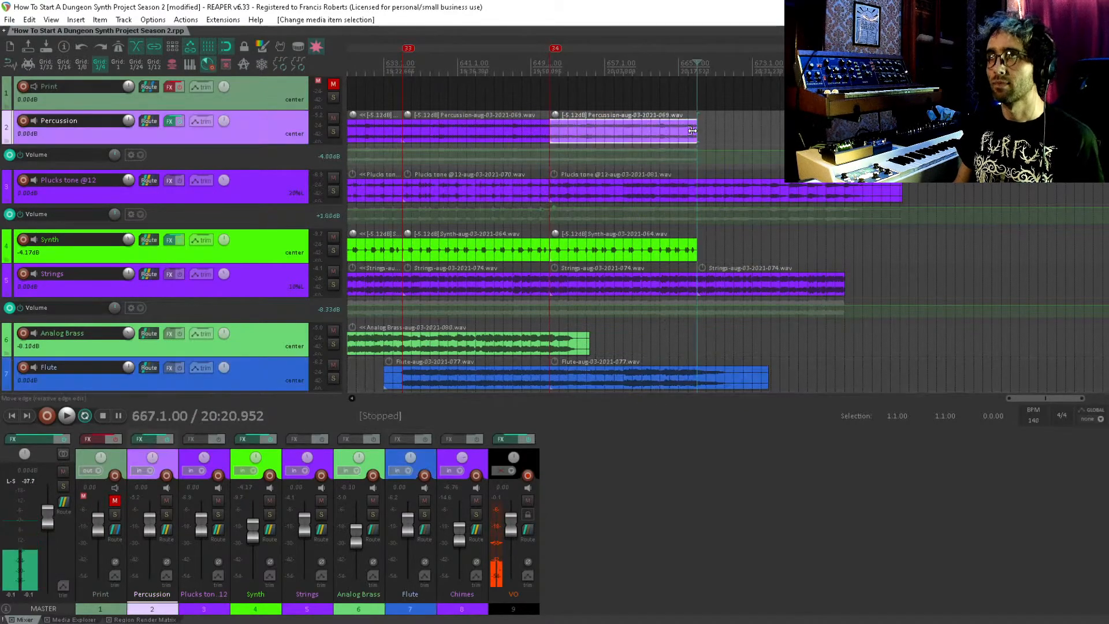
pyautogui.press('m')
# Copy the Flute item that starts at bar 651 so that the copy begins at bar 667.
pyautogui.click(614, 376)
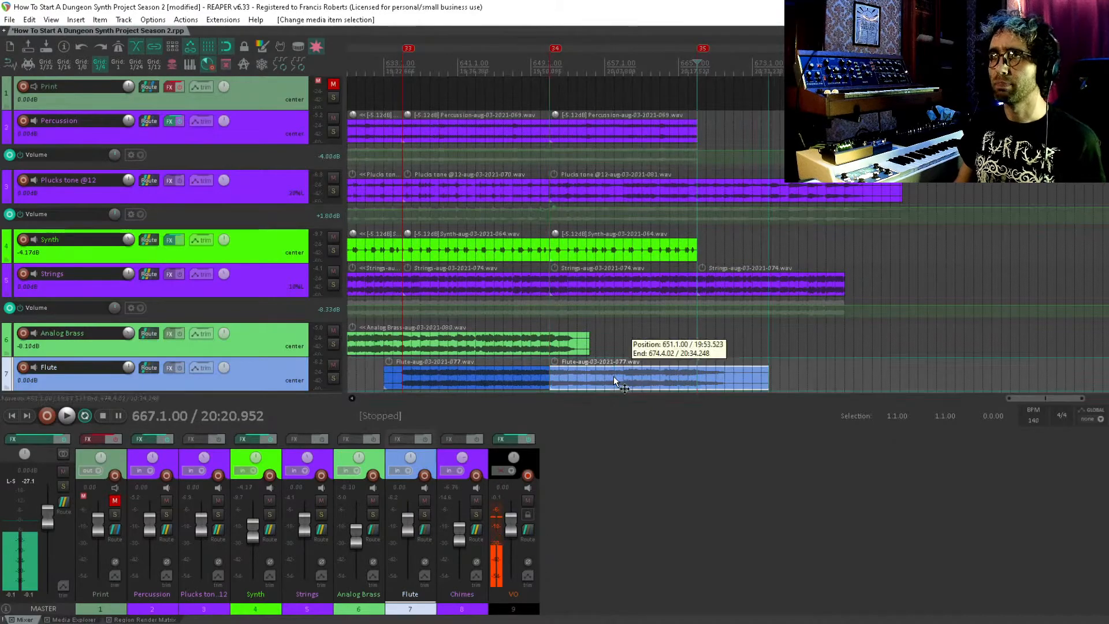
pyautogui.moveTo(607, 377)
pyautogui.mouseDown()
pyautogui.moveTo(768, 376)
pyautogui.moveTo(701, 374)
pyautogui.mouseUp()
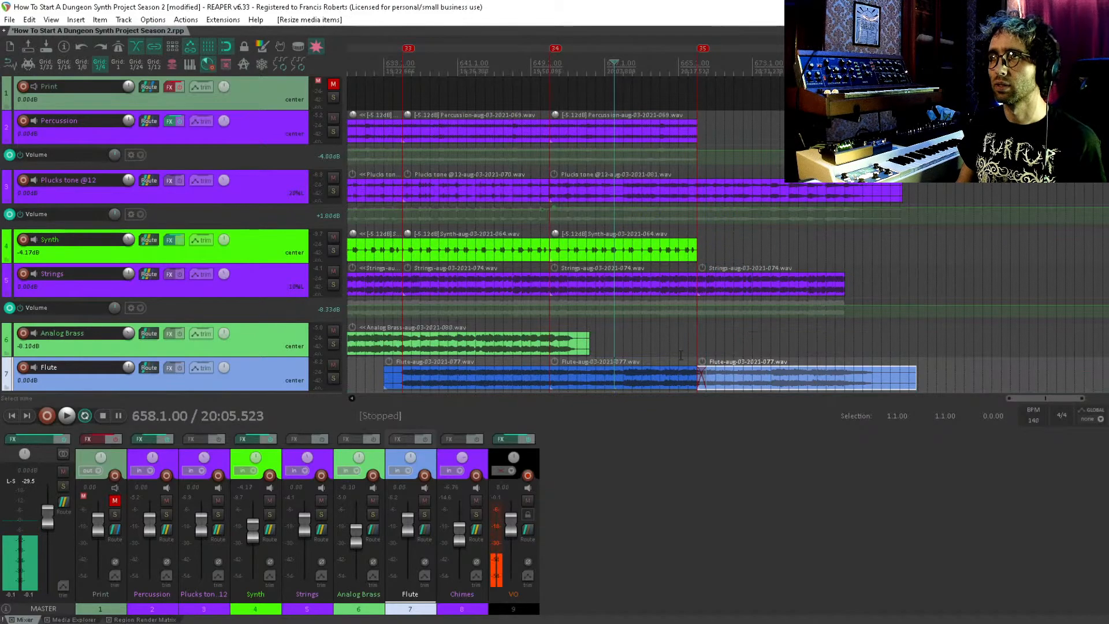
# Play from bar 665 and delete the Strings item that starts at bar 667.
pyautogui.click(680, 354)
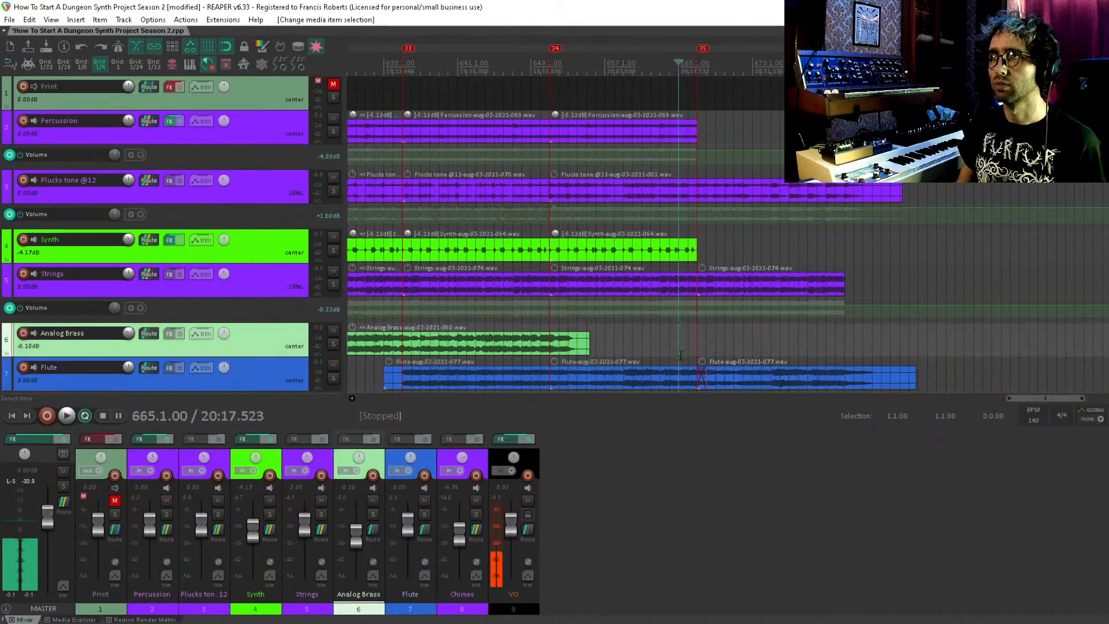
pyautogui.press('space')
pyautogui.scroll(3, 720, 315)
pyautogui.moveTo(841, 307); pyautogui.dragTo(761, 266)
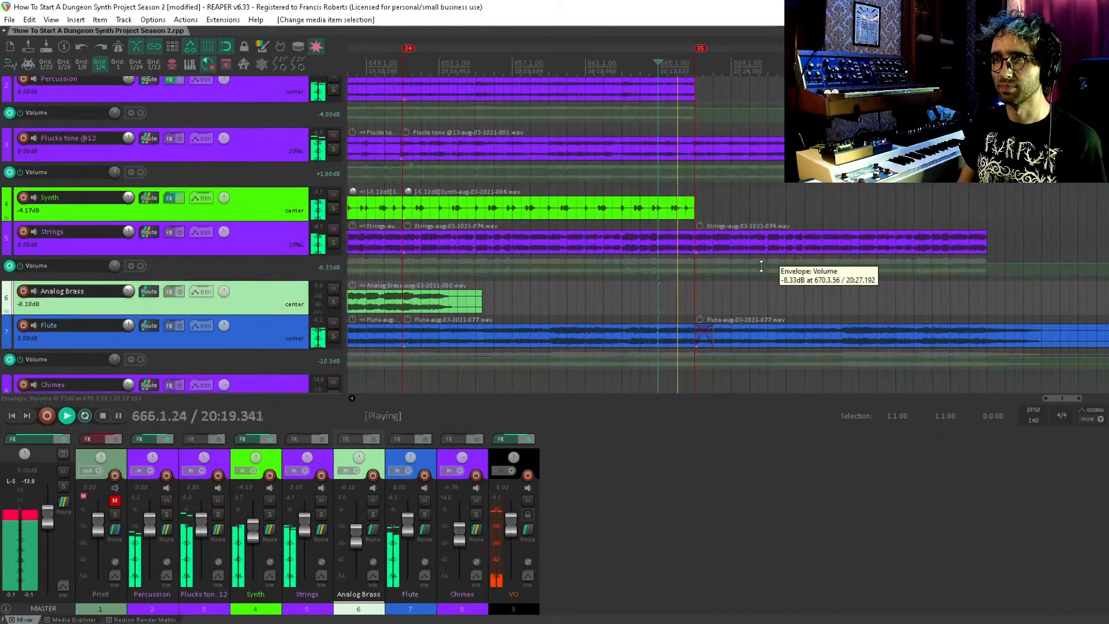
pyautogui.click(799, 233)
pyautogui.press('Delete')
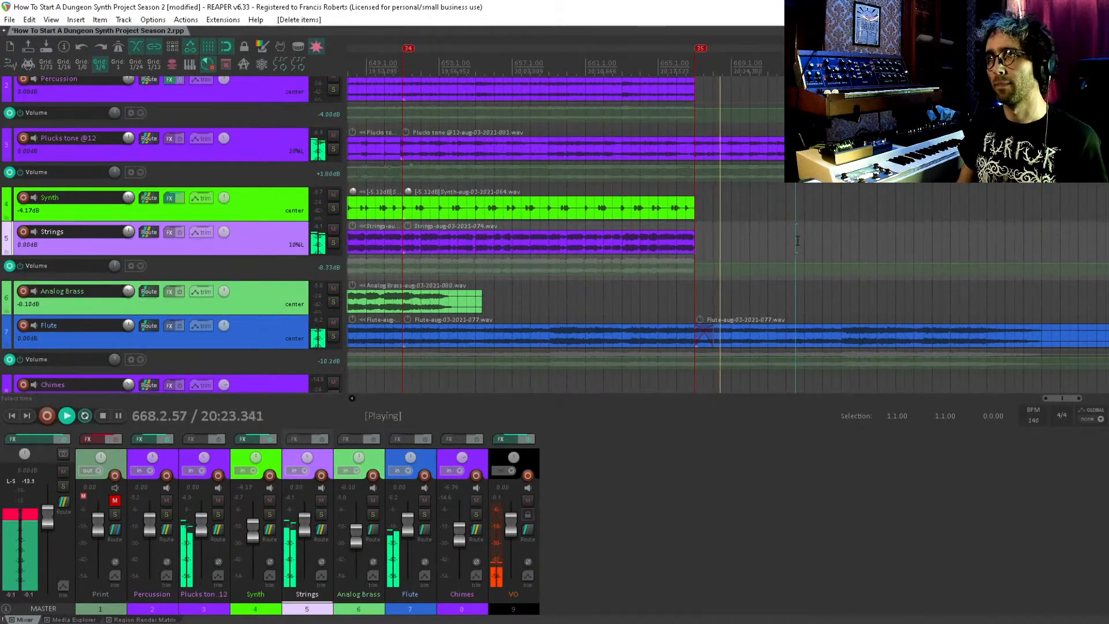
pyautogui.click(687, 209)
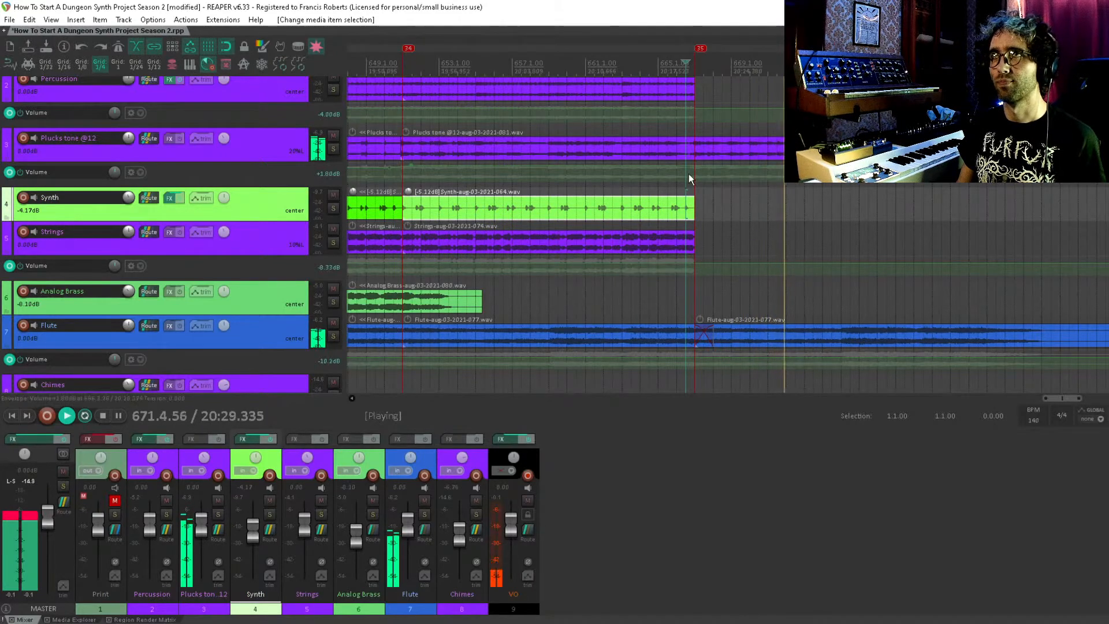
pyautogui.keyDown('alt'); pyautogui.click(406, 167); pyautogui.keyUp('alt')
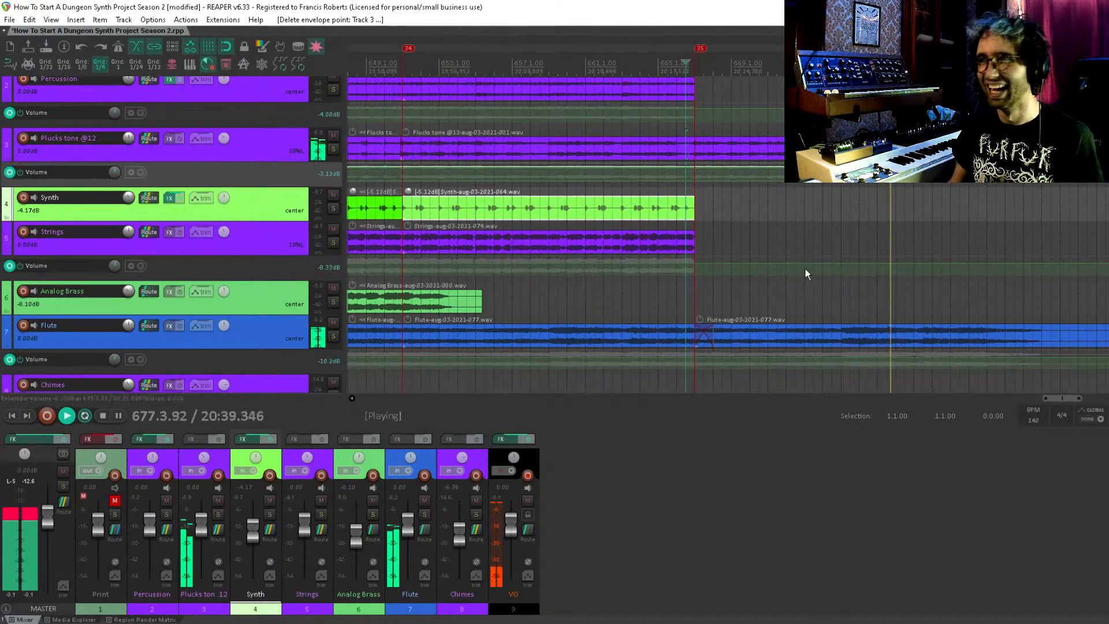
pyautogui.moveTo(1026, 237); pyautogui.dragTo(734, 195)
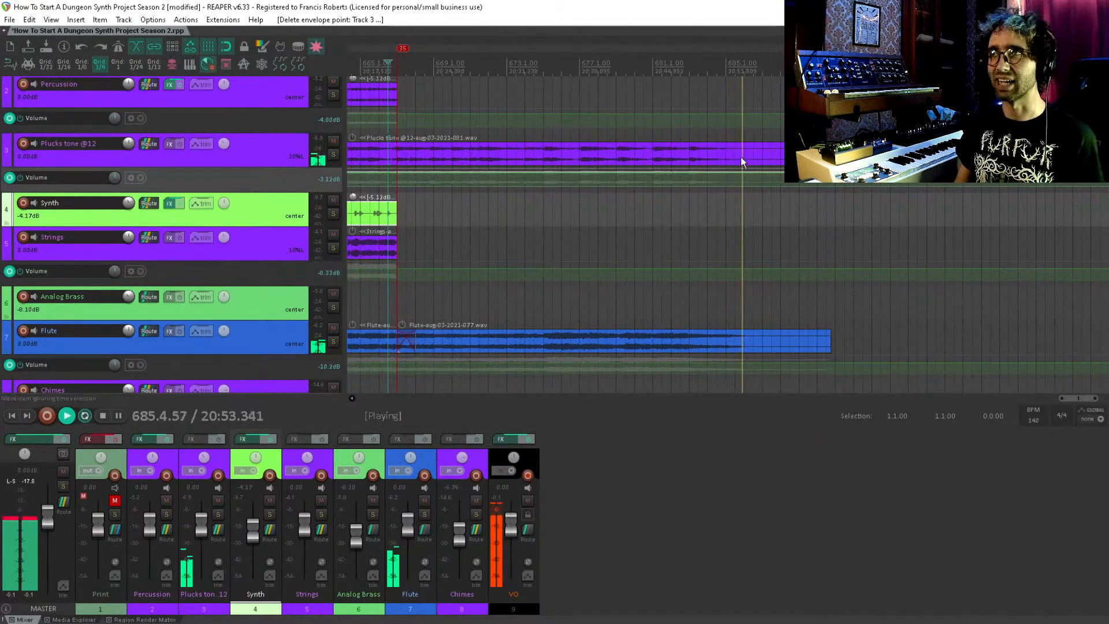
pyautogui.press('space')
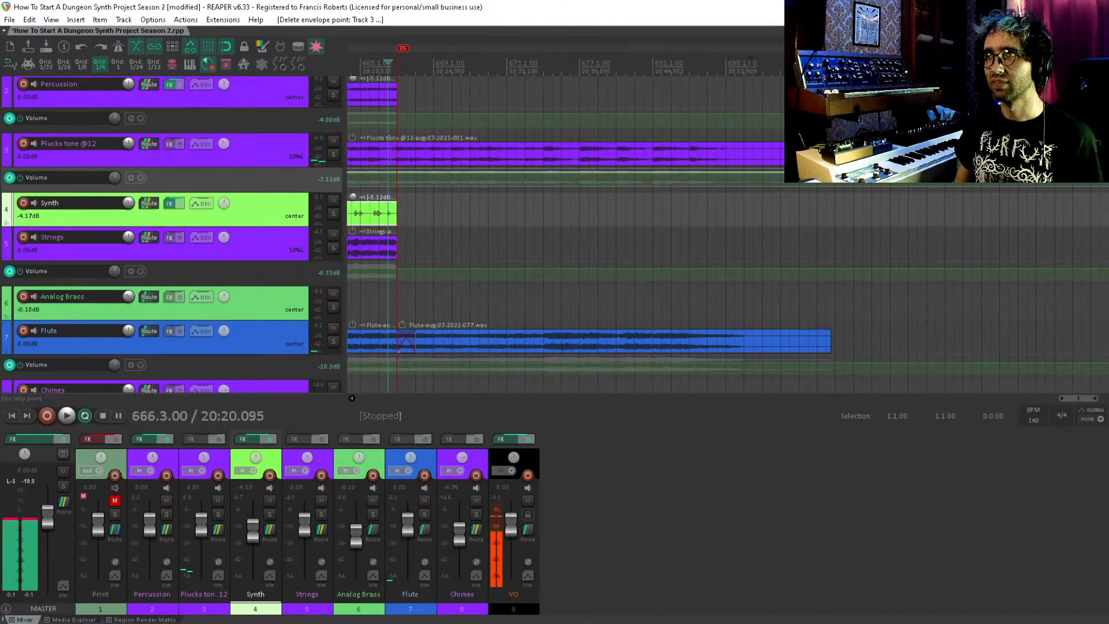
pyautogui.hotkey('ctrl', 's')
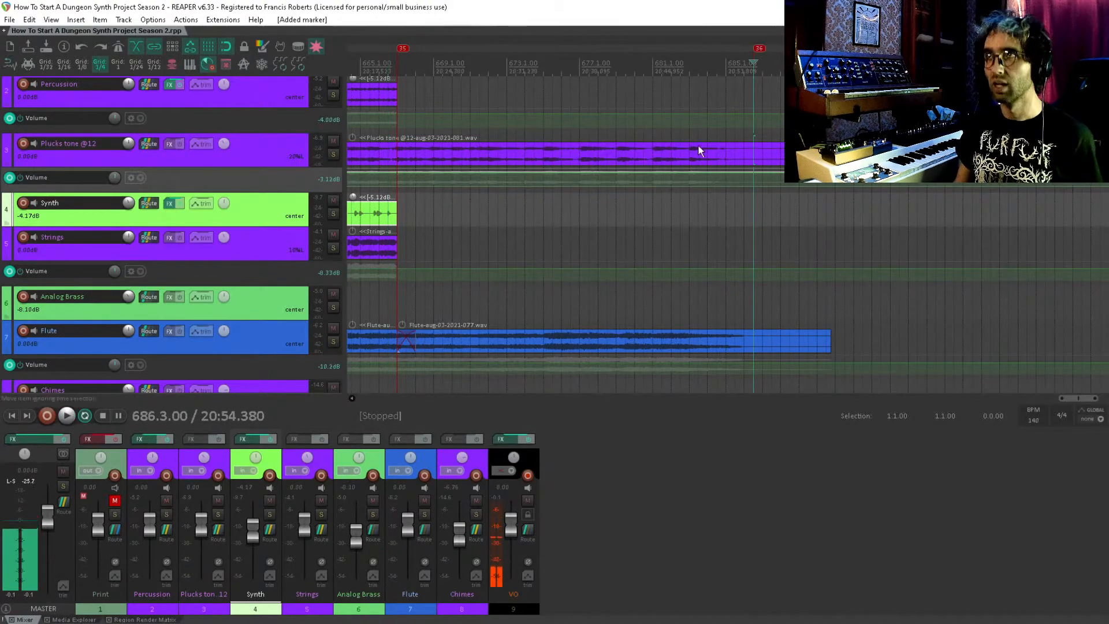
pyautogui.scroll(-8, 698, 148)
pyautogui.moveTo(745, 153); pyautogui.dragTo(768, 199)
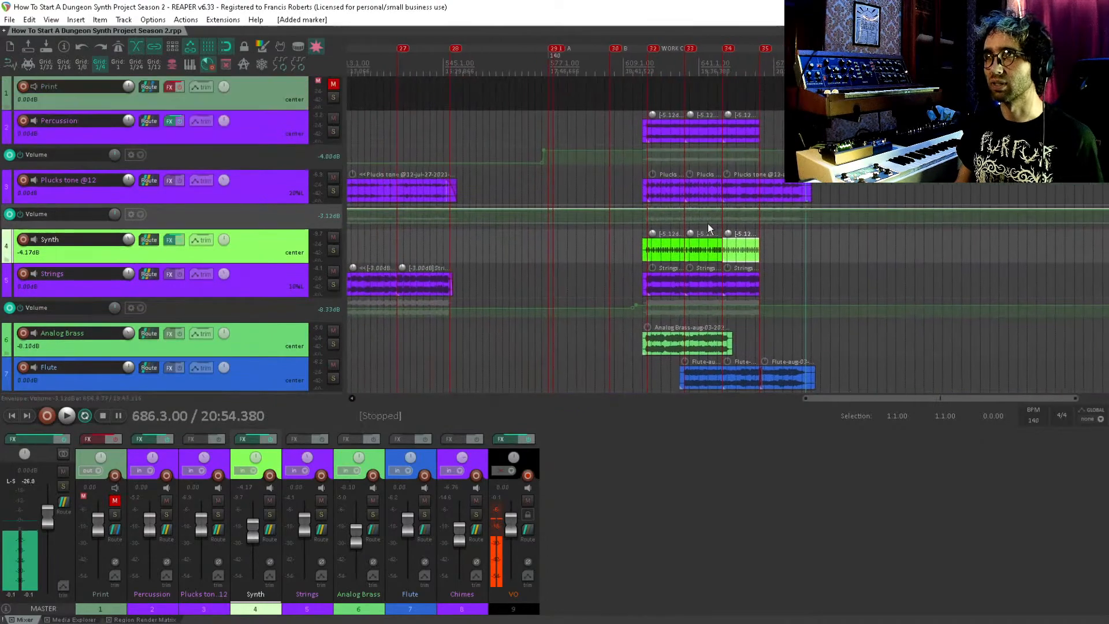
pyautogui.scroll(7, 622, 249)
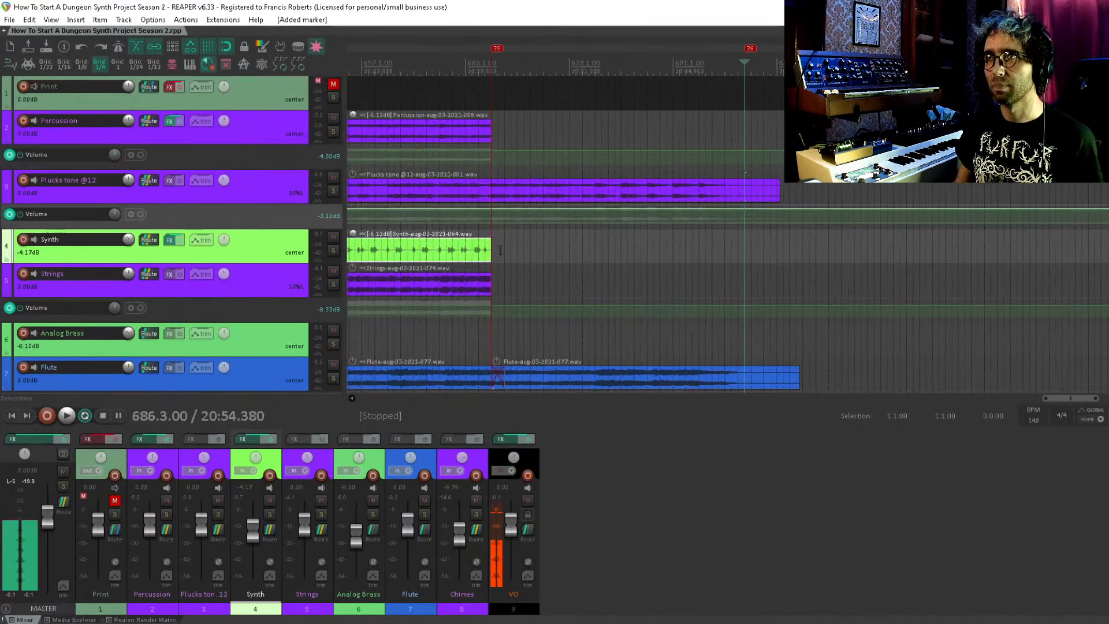
# Arm the Percussion track and record a new part from bar 667 to about bar 673.
pyautogui.click(490, 247)
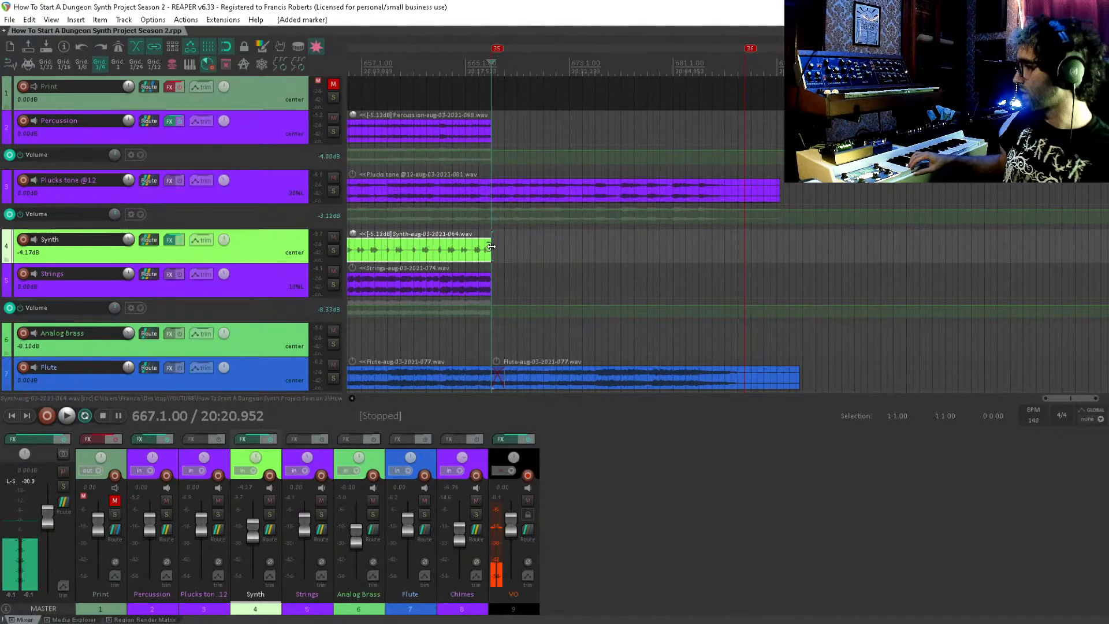
pyautogui.click(23, 120)
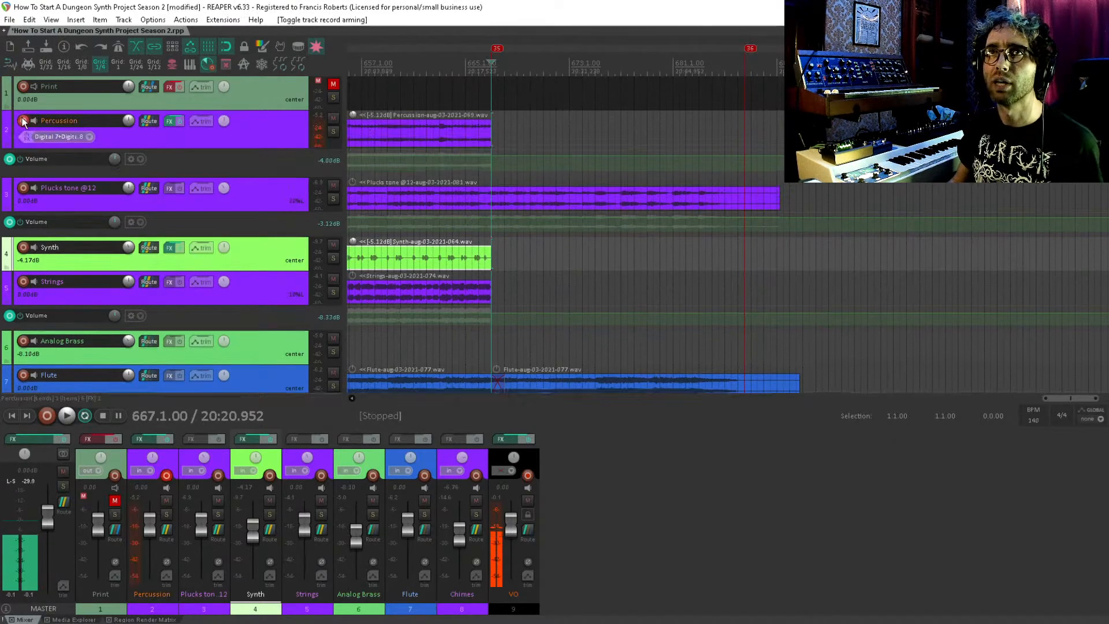
pyautogui.click(487, 131)
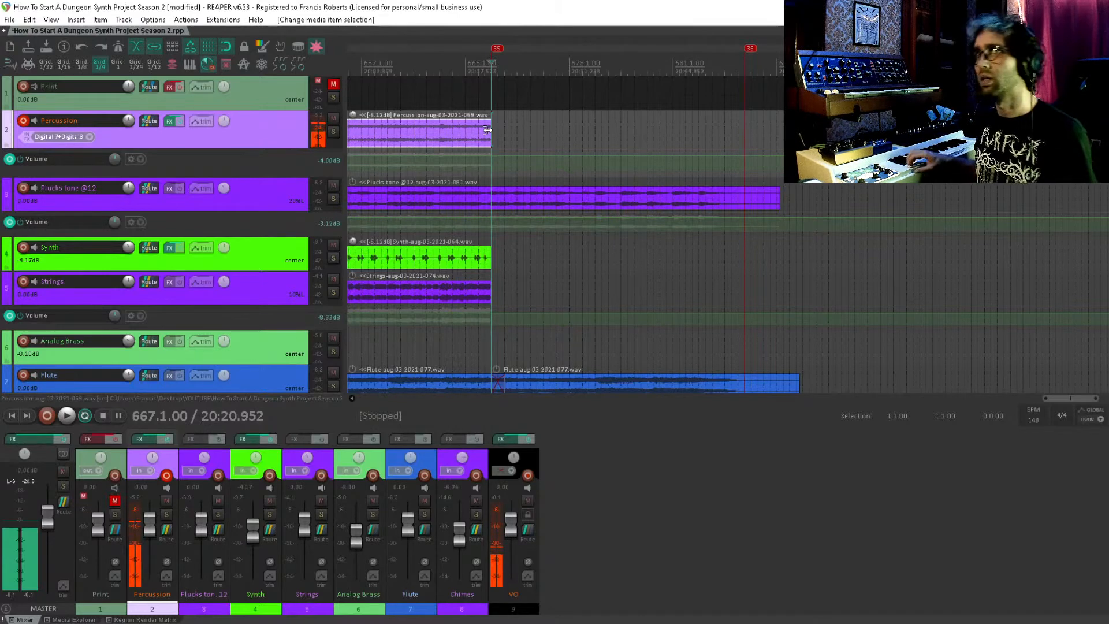
pyautogui.hotkey('ctrl', 'r')
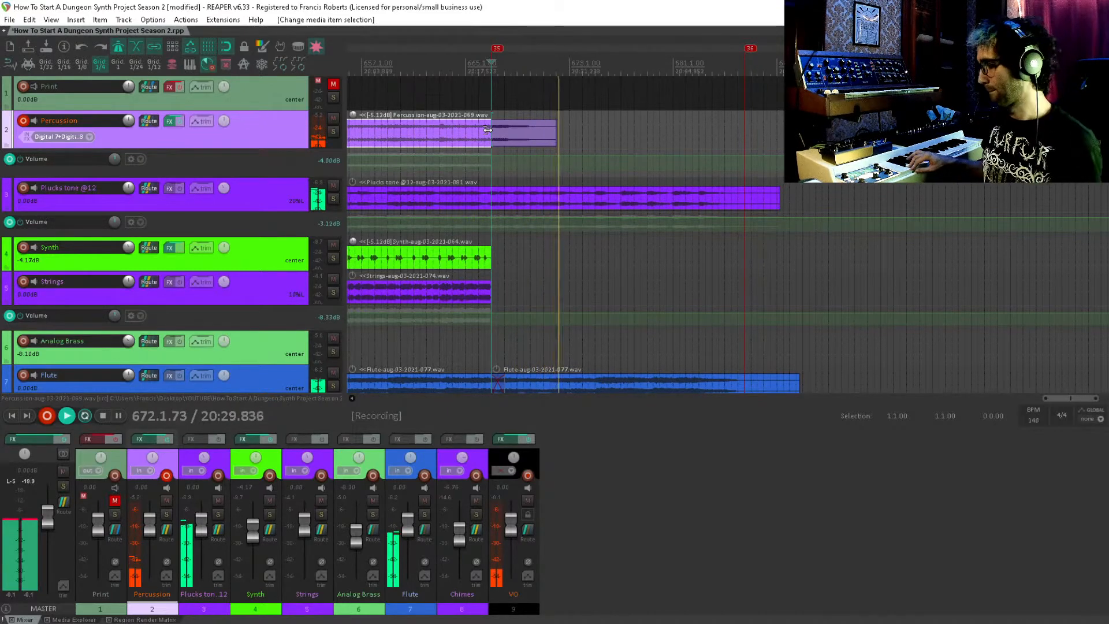
pyautogui.press('space')
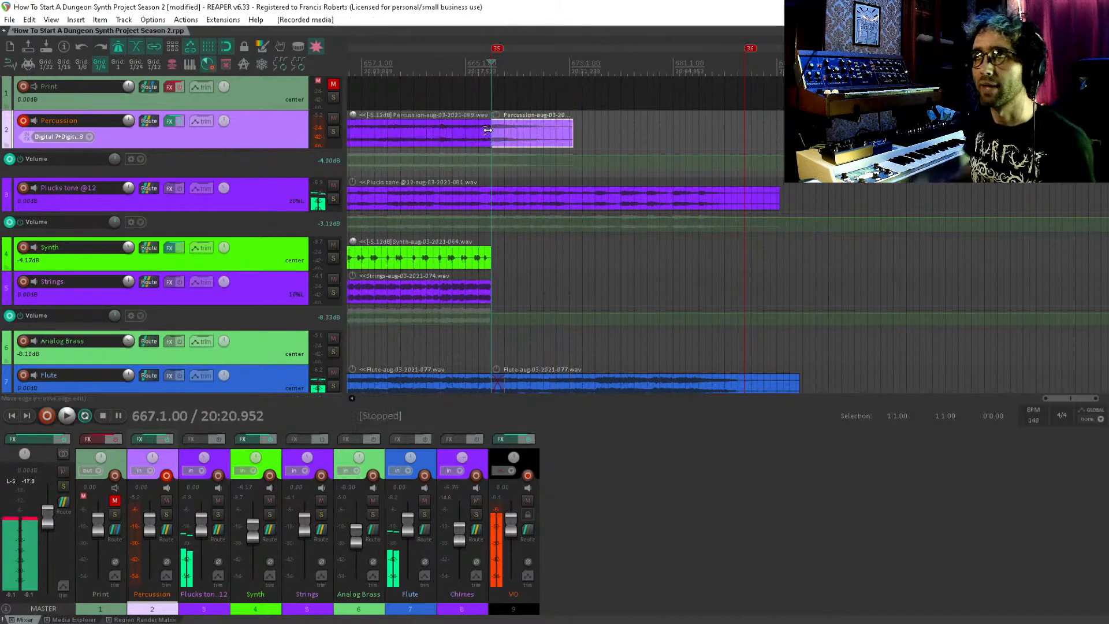
# Extend the start of the new Percussion recording slightly ahead of bar 667 and play across the junction.
pyautogui.scroll(10, 537, 162)
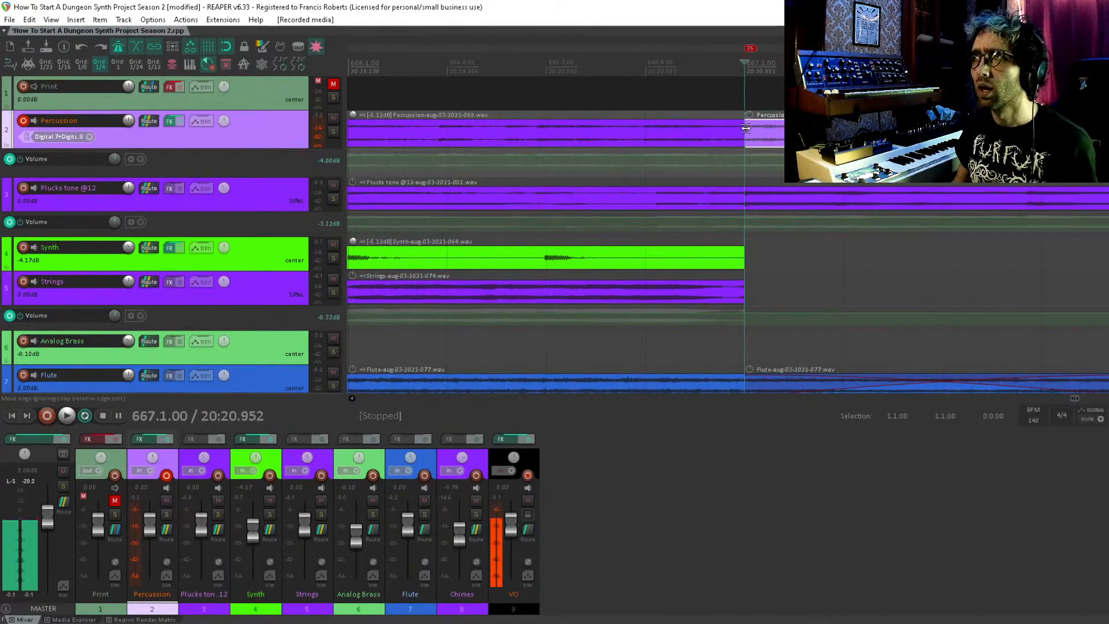
pyautogui.moveTo(746, 127)
pyautogui.mouseDown()
pyautogui.moveTo(697, 150)
pyautogui.moveTo(768, 140)
pyautogui.moveTo(729, 136)
pyautogui.moveTo(744, 133)
pyautogui.mouseUp()
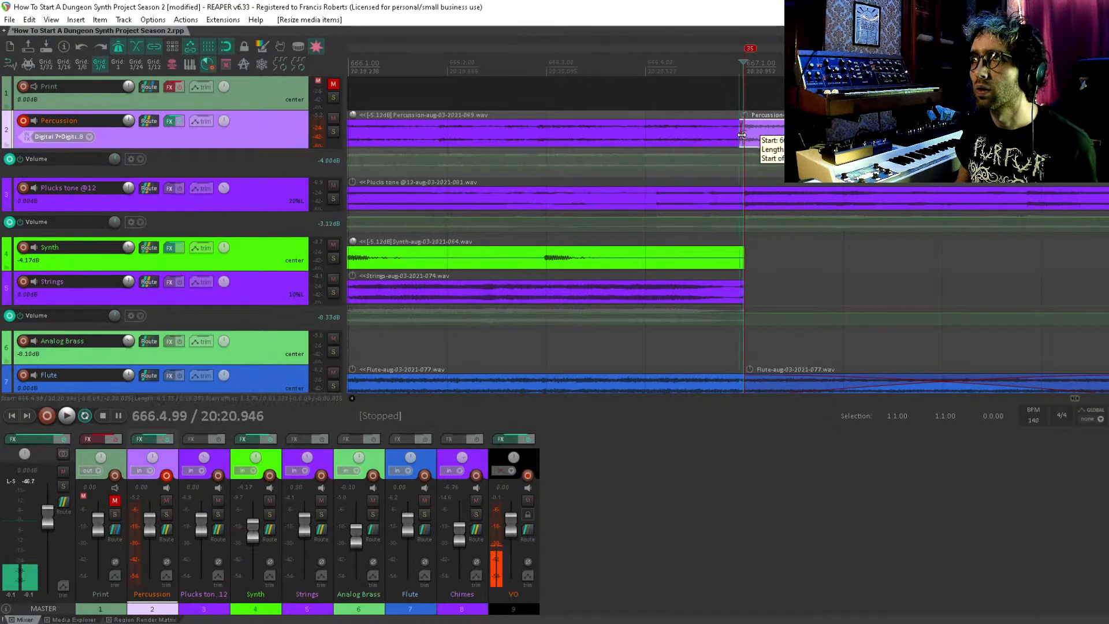
pyautogui.click(561, 127)
pyautogui.press('space')
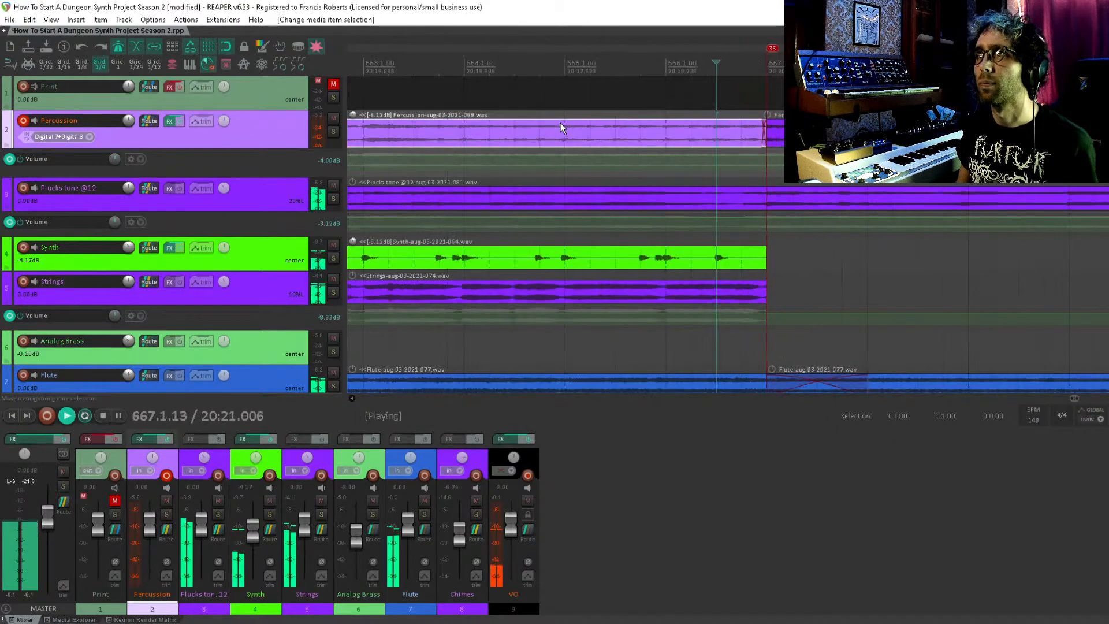
# Add a long fade-out to the new Percussion recording, stop playback and save the project.
pyautogui.scroll(-5, 561, 128)
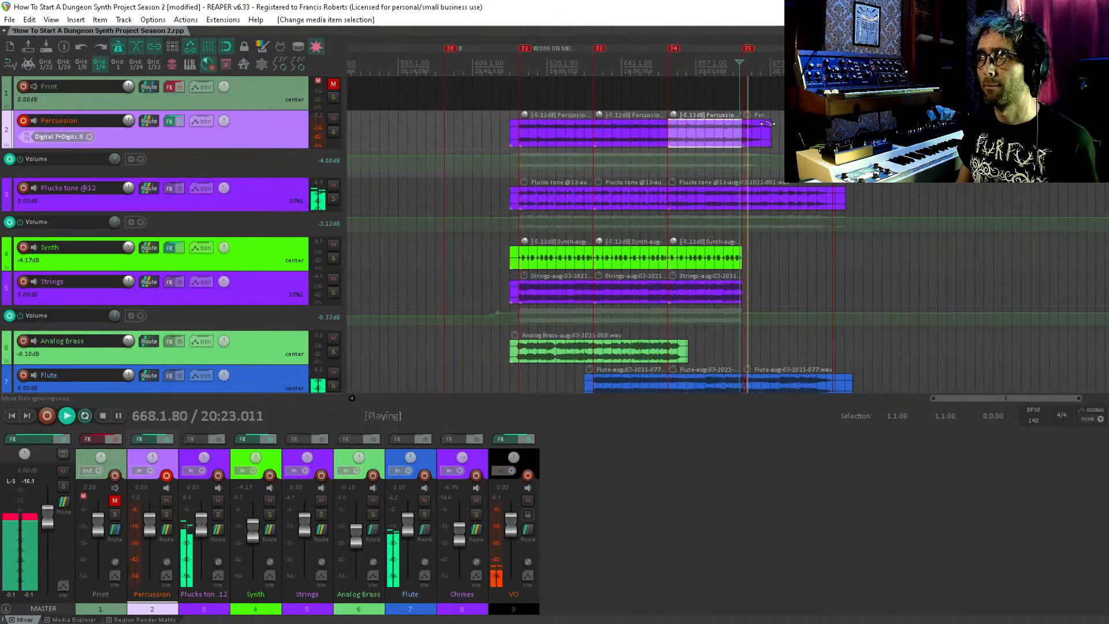
pyautogui.moveTo(769, 123); pyautogui.dragTo(720, 120)
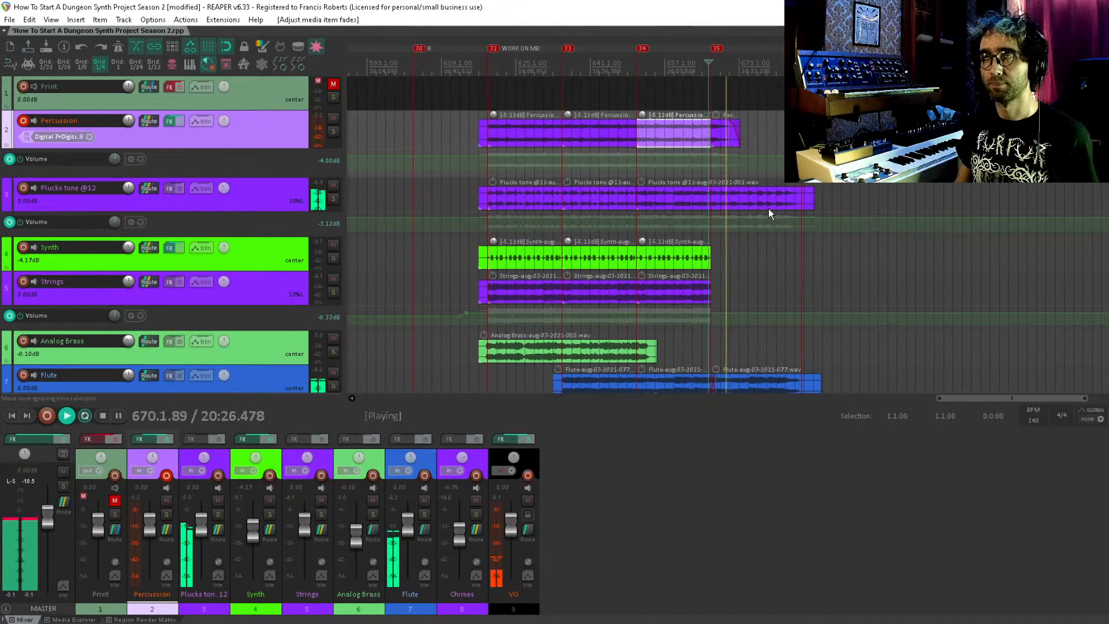
pyautogui.press('space')
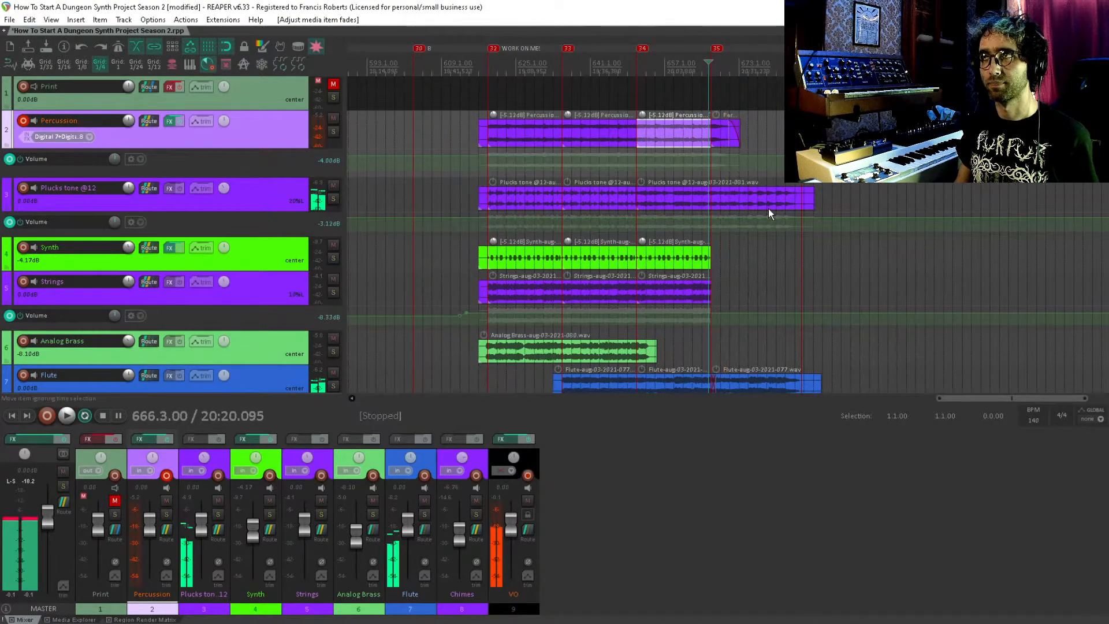
pyautogui.hotkey('ctrl', 's')
# Set the time selection from bar 579 to bar 689, covering the whole new section.
pyautogui.scroll(-3, 494, 150)
pyautogui.hscroll(-5, 520, 260)
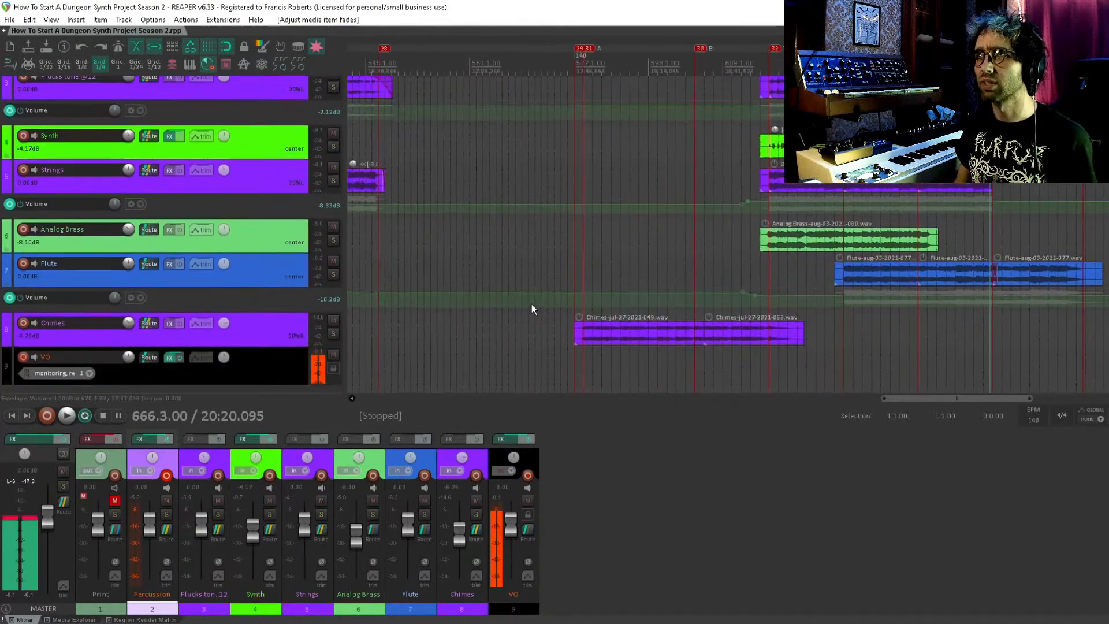
pyautogui.doubleClick(604, 65)
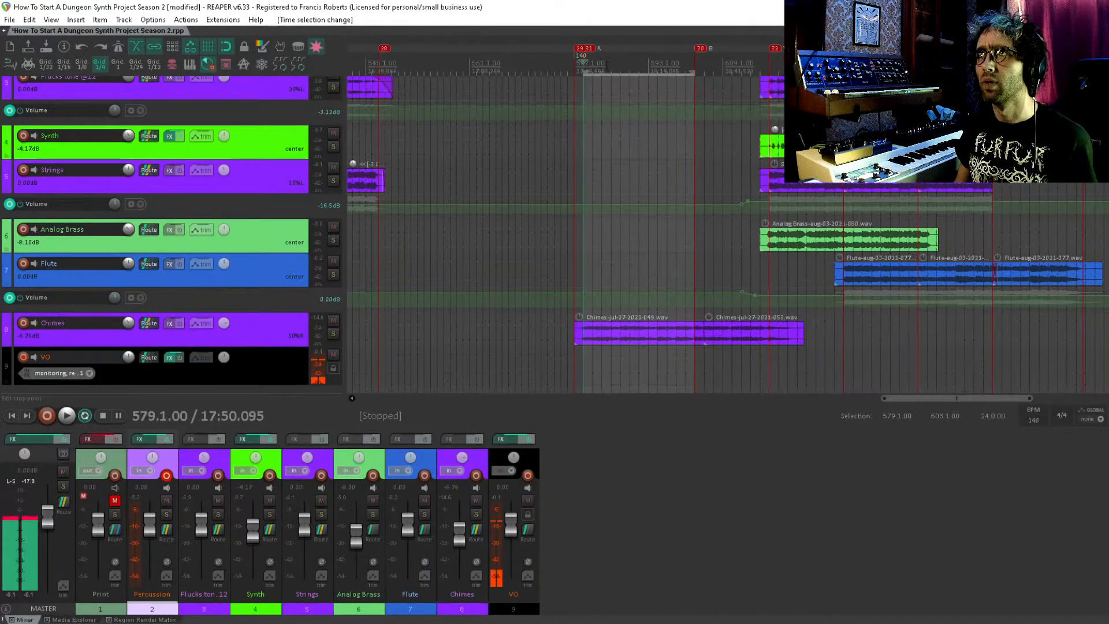
pyautogui.moveTo(695, 73); pyautogui.dragTo(1106, 73)
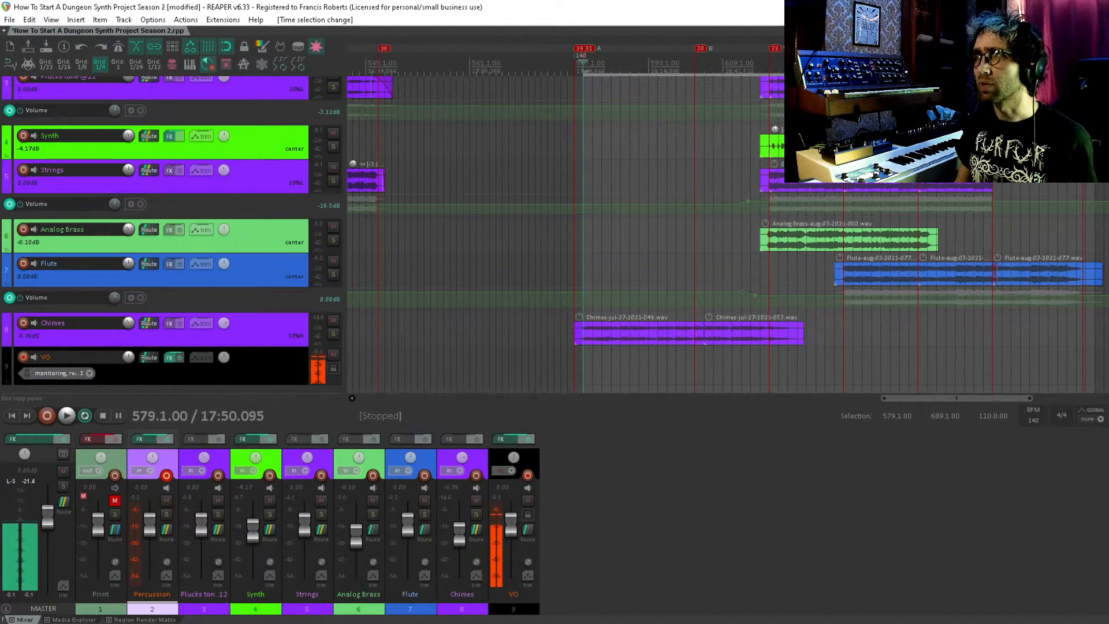
# Clear the time selection and save the project.
pyautogui.moveTo(885, 167); pyautogui.dragTo(740, 175)
pyautogui.press('Escape')
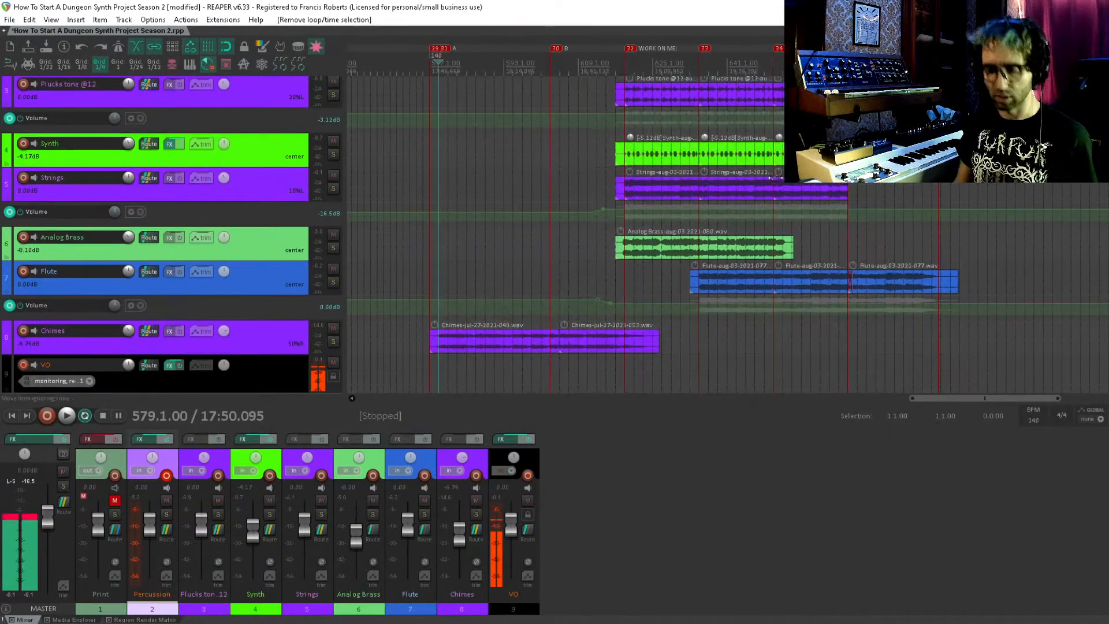
pyautogui.click(867, 153)
pyautogui.hotkey('ctrl', 's')
# Extend the end of the last Strings item about half a bar past bar 667 and audition it with the Strings track briefly soloed.
pyautogui.scroll(5, 866, 153)
pyautogui.scroll(3, 653, 196)
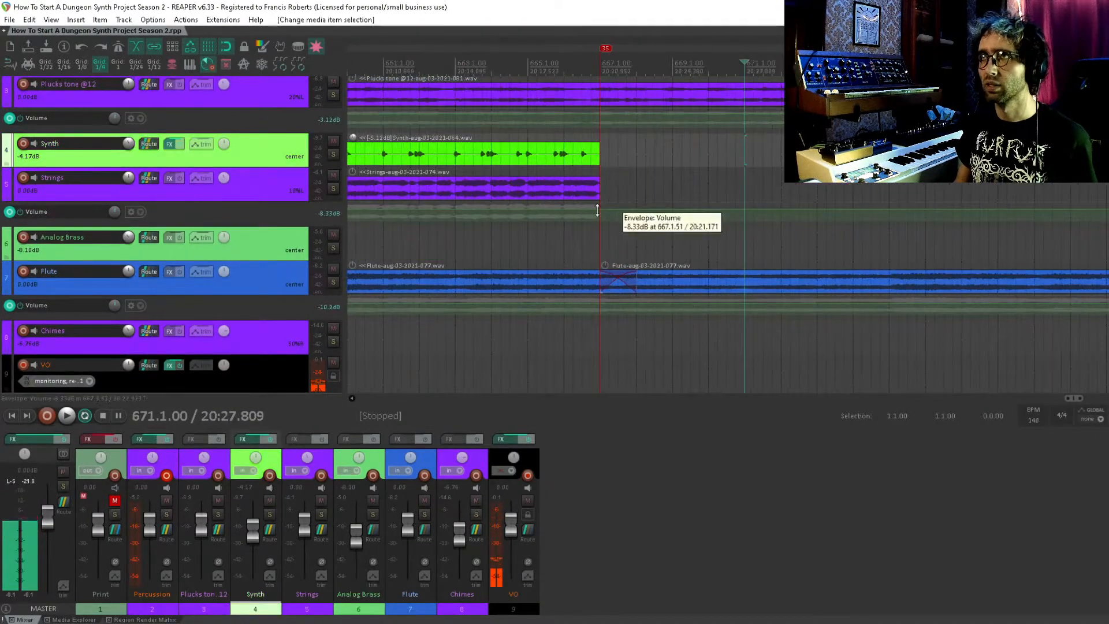
pyautogui.click(710, 180)
pyautogui.scroll(3, 715, 191)
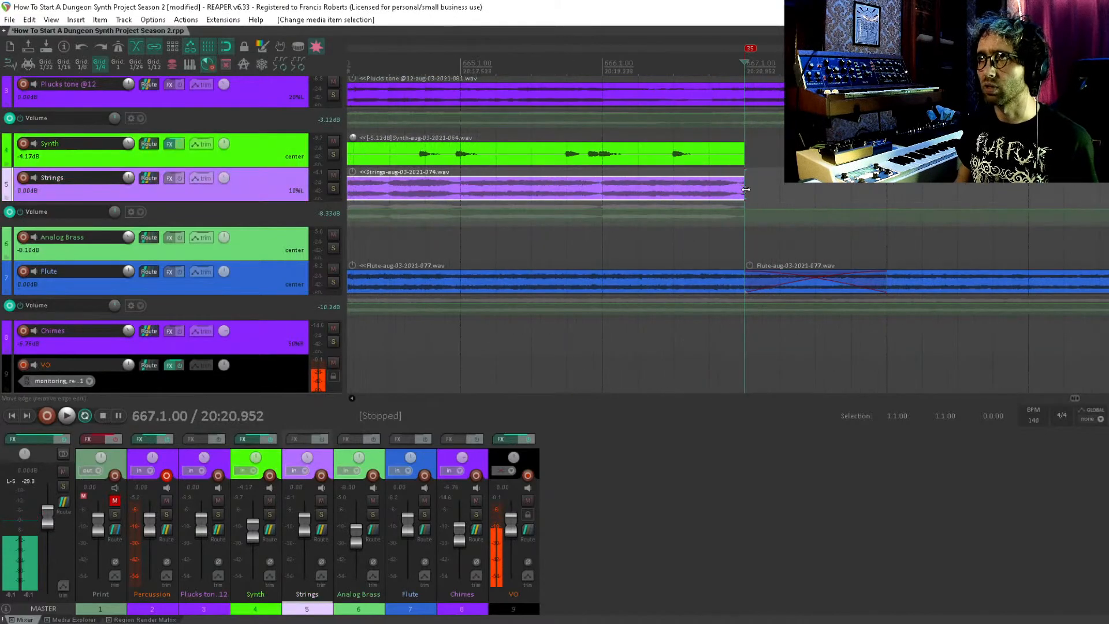
pyautogui.moveTo(746, 189); pyautogui.dragTo(815, 192)
pyautogui.click(677, 189)
pyautogui.press('space')
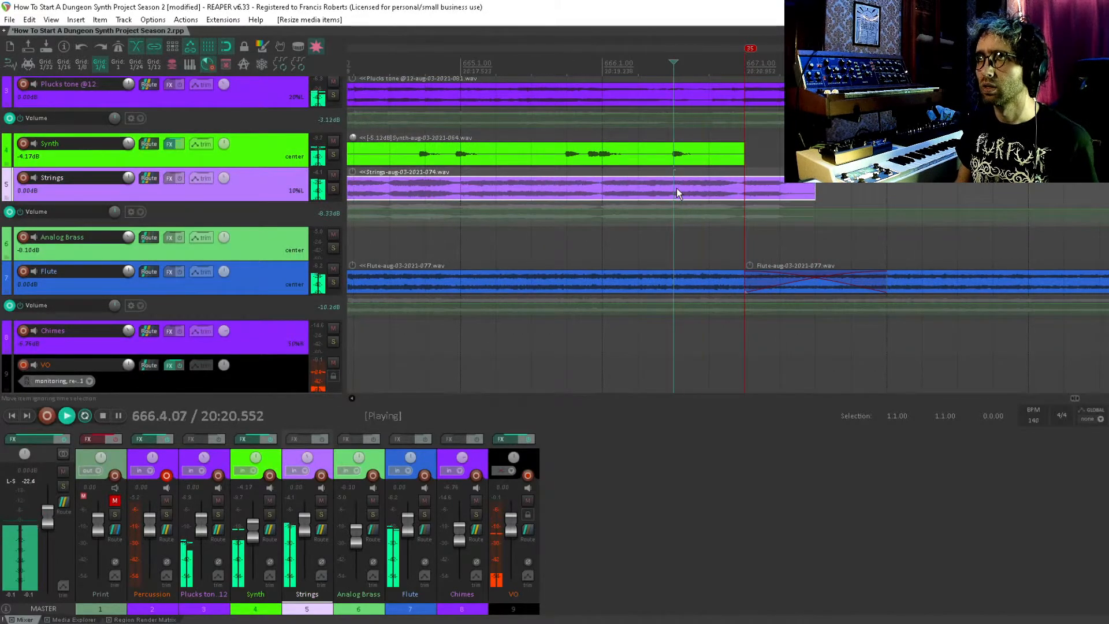
pyautogui.click(338, 189)
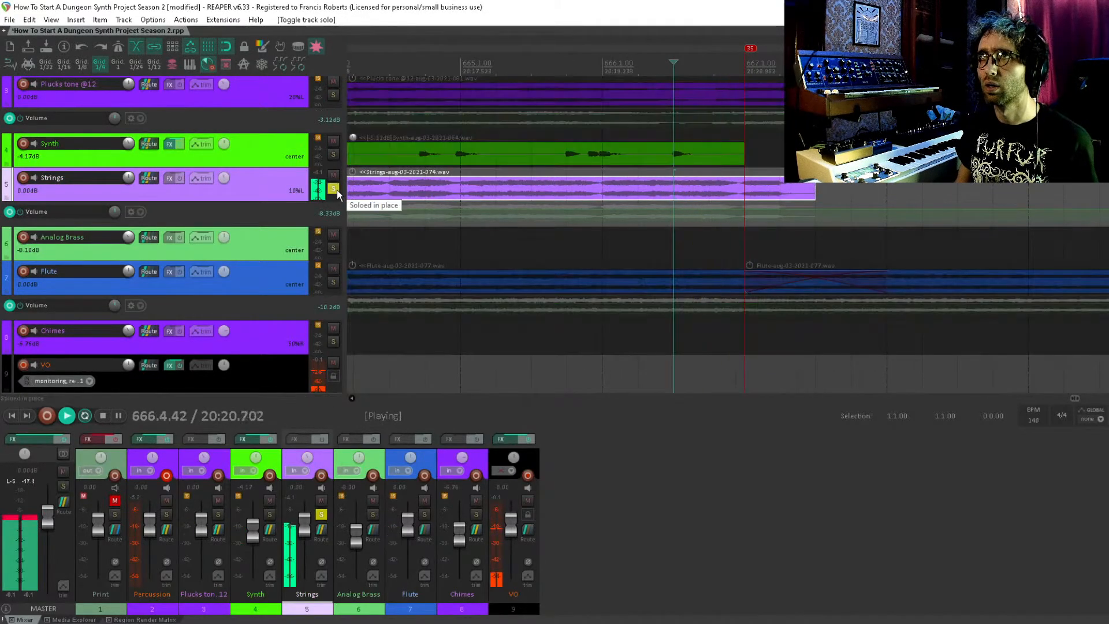
pyautogui.click(337, 190)
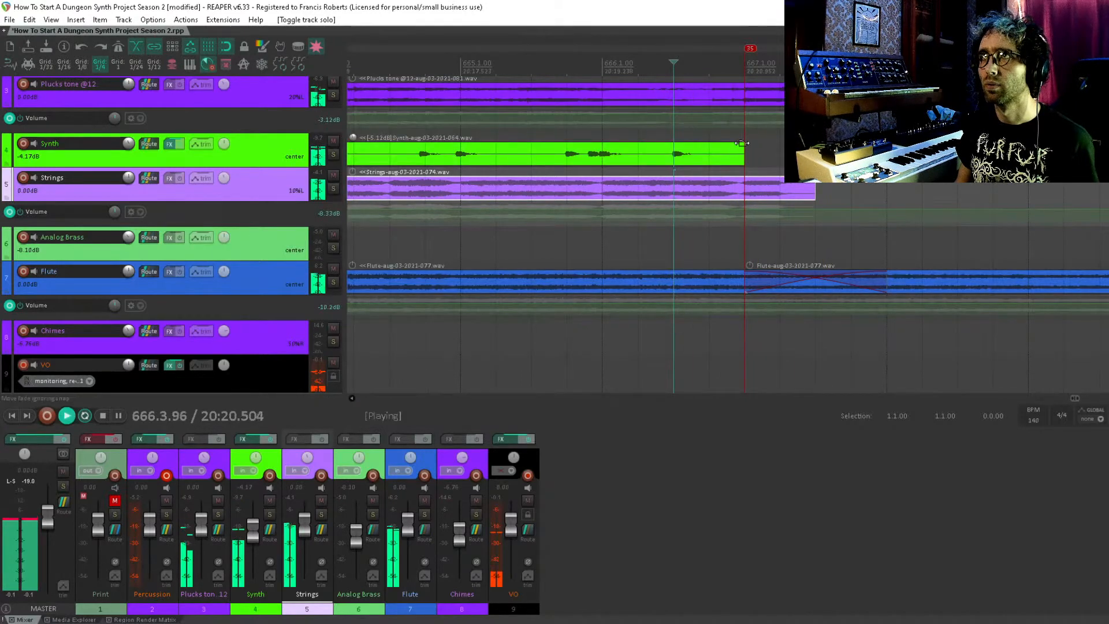
# Add a short fade-out to the end of the last Synth item before bar 667 and stop playback.
pyautogui.moveTo(741, 143); pyautogui.dragTo(729, 145)
pyautogui.scroll(-6, 744, 188)
pyautogui.press('space')
# Trim the end of the last Strings item back to bar 667 and play across the junction.
pyautogui.click(763, 186)
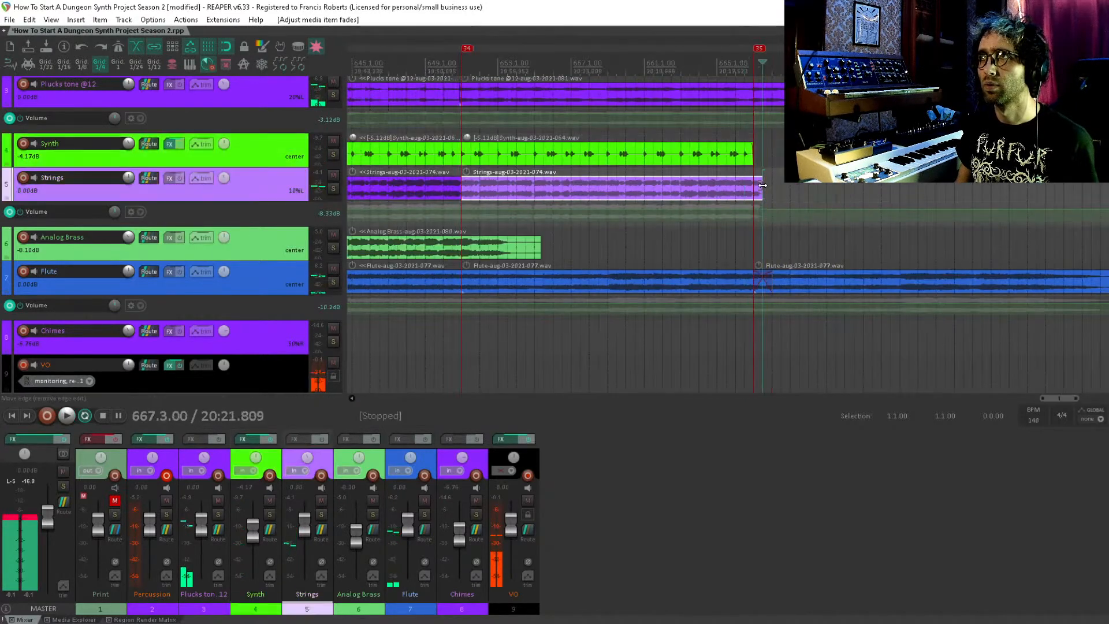
pyautogui.scroll(6, 751, 191)
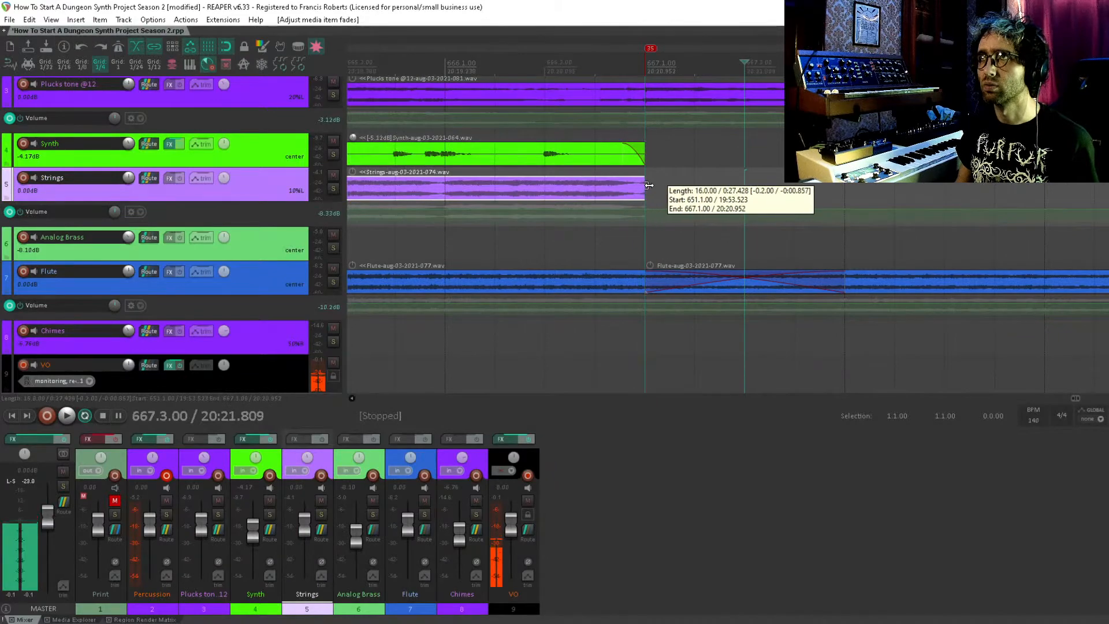
pyautogui.click(525, 187)
pyautogui.press('space')
pyautogui.scroll(-6, 525, 183)
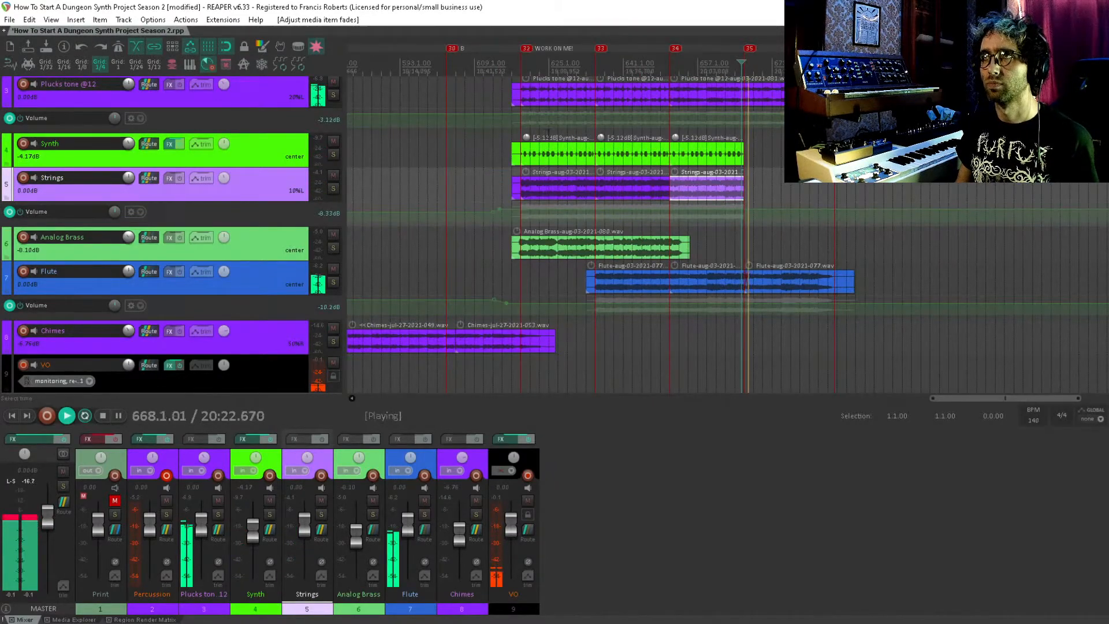
pyautogui.moveTo(546, 149); pyautogui.dragTo(668, 178)
pyautogui.press('space')
# Save the project, play the whole new section from bar 577 and disarm the VO track during playback.
pyautogui.click(458, 50)
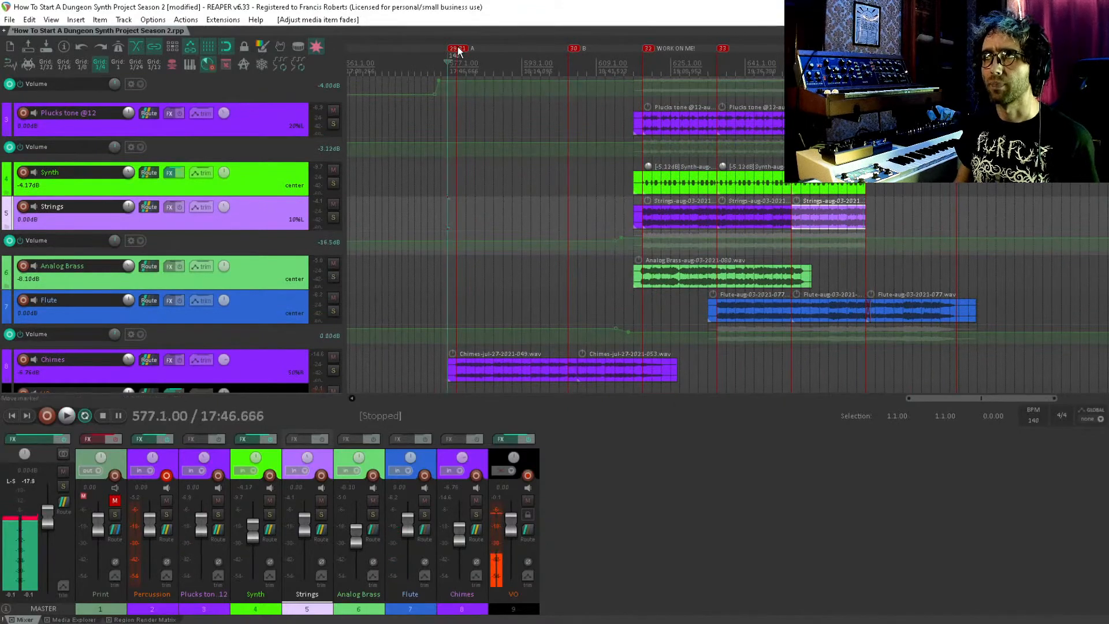
pyautogui.moveTo(545, 134)
pyautogui.mouseDown()
pyautogui.moveTo(622, 133)
pyautogui.moveTo(623, 107)
pyautogui.mouseUp()
pyautogui.hotkey('ctrl', 's')
pyautogui.press('space')
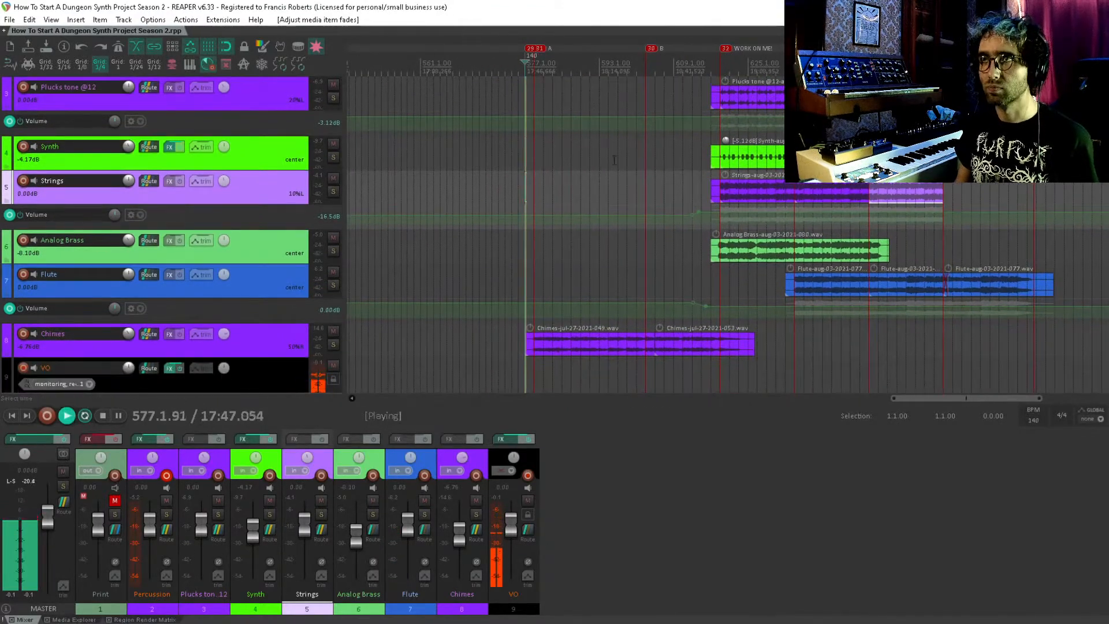
pyautogui.scroll(4, 577, 227)
pyautogui.moveTo(758, 211); pyautogui.dragTo(748, 205)
pyautogui.scroll(-3, 745, 202)
pyautogui.moveTo(851, 158)
pyautogui.mouseDown()
pyautogui.moveTo(671, 196)
pyautogui.moveTo(596, 184)
pyautogui.mouseUp()
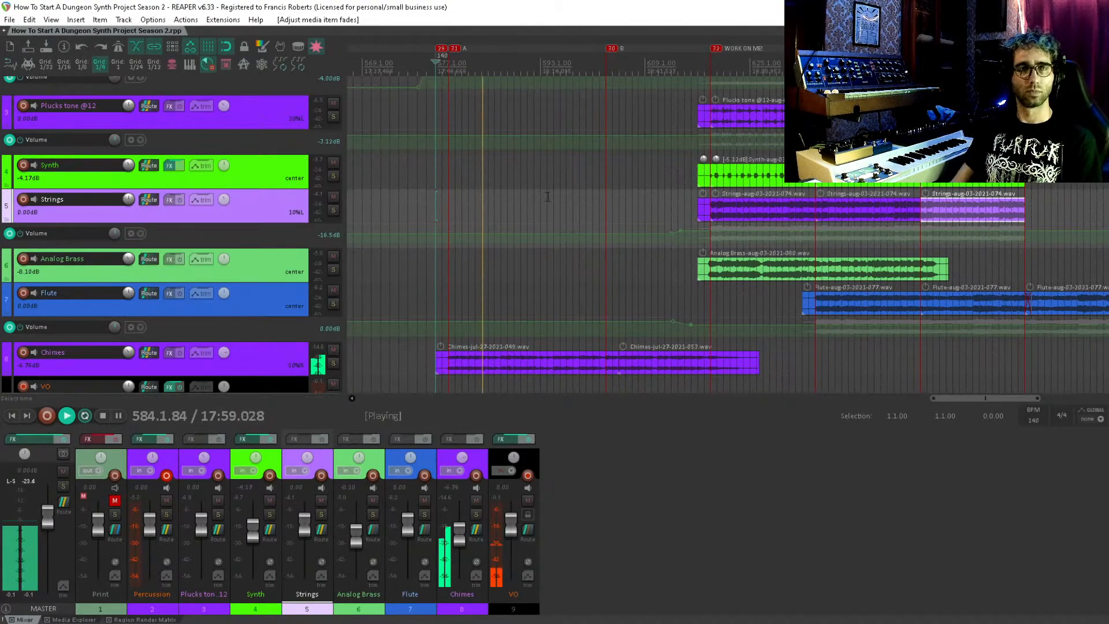
pyautogui.moveTo(796, 284); pyautogui.dragTo(711, 302)
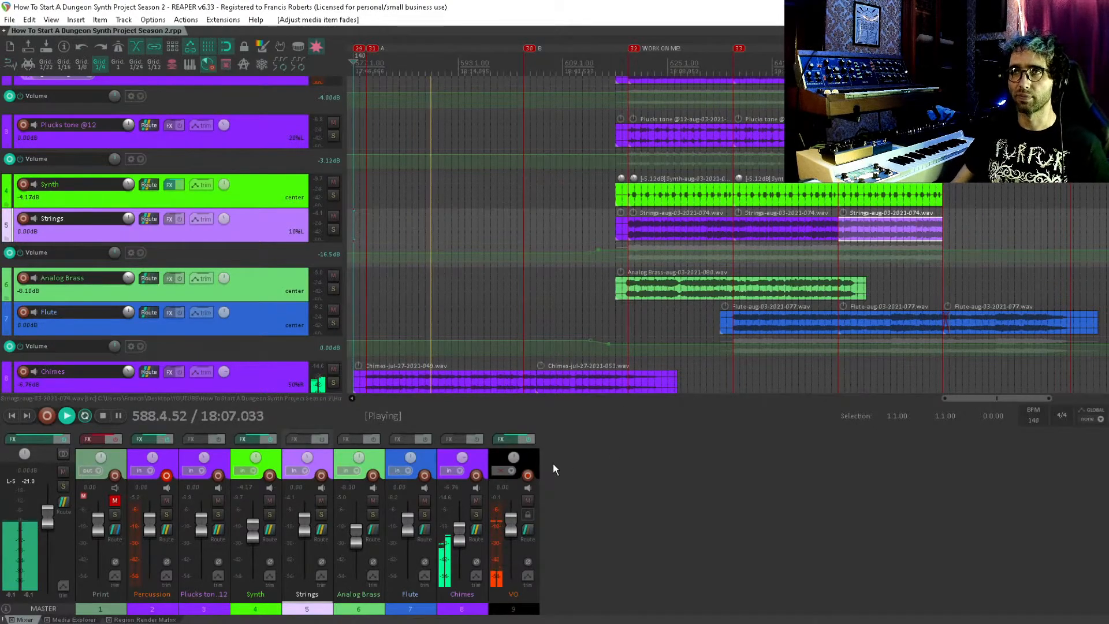
pyautogui.click(527, 475)
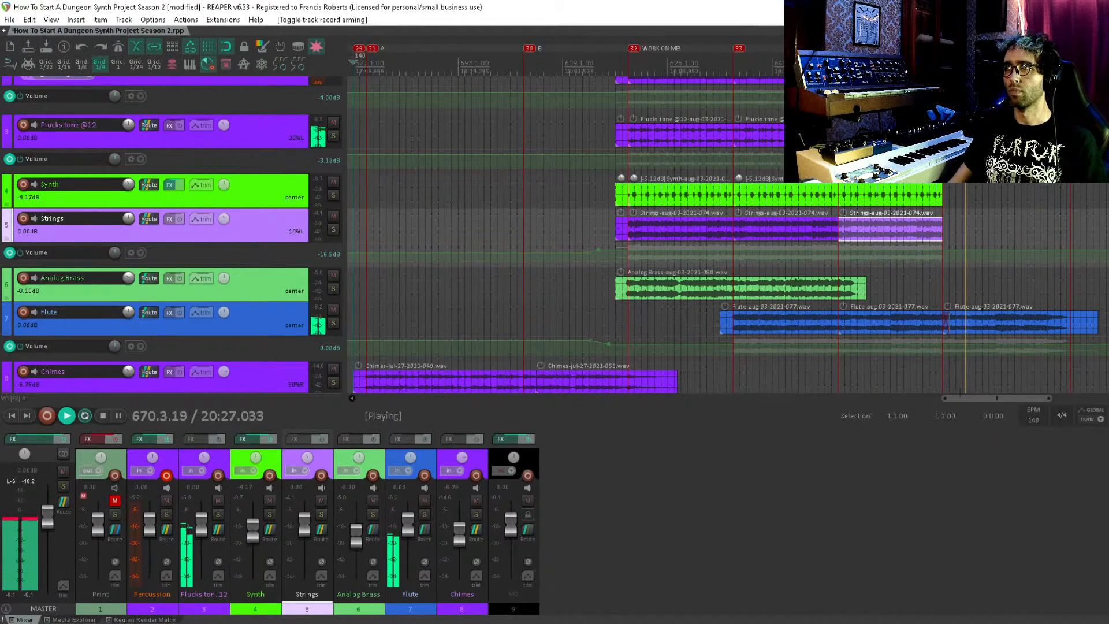
# Draw a small adjustment in the Flute volume envelope around bar 668 and play on to the section's end.
pyautogui.keyDown('ctrl'); pyautogui.click(935, 342); pyautogui.keyUp('ctrl')
pyautogui.keyDown('ctrl'); pyautogui.click(954, 343); pyautogui.keyUp('ctrl')
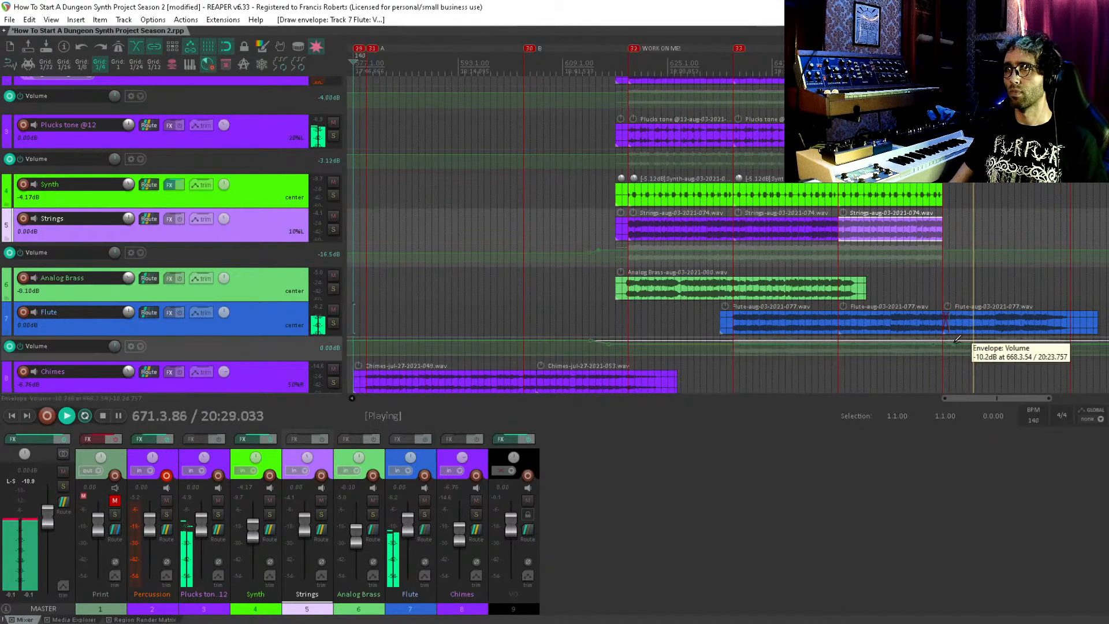
pyautogui.moveTo(968, 343); pyautogui.dragTo(975, 342)
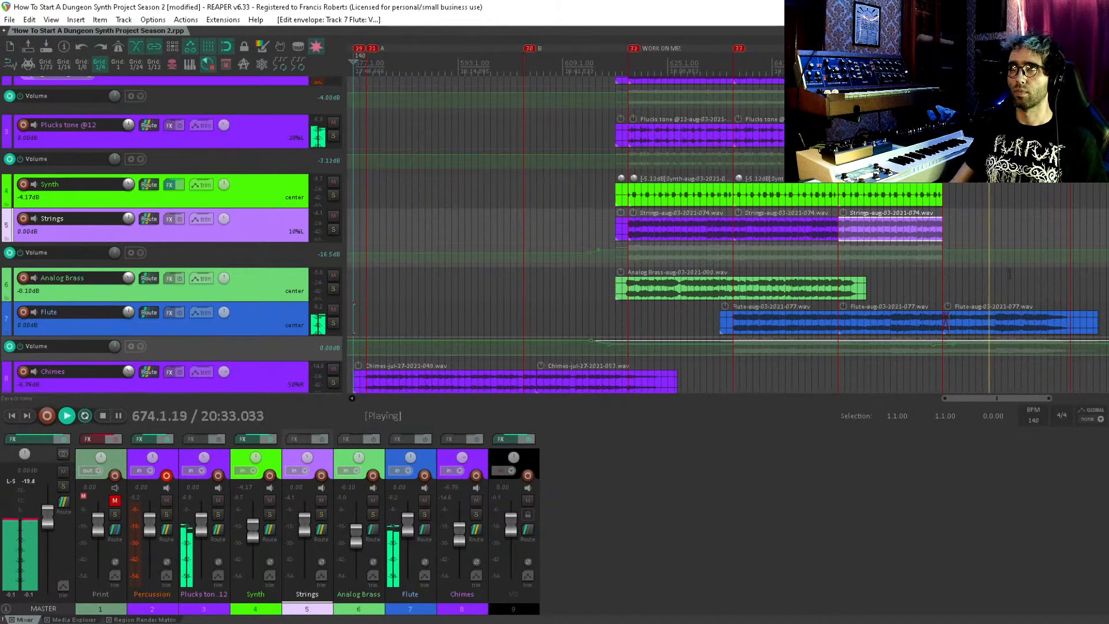
pyautogui.moveTo(982, 277); pyautogui.dragTo(610, 285)
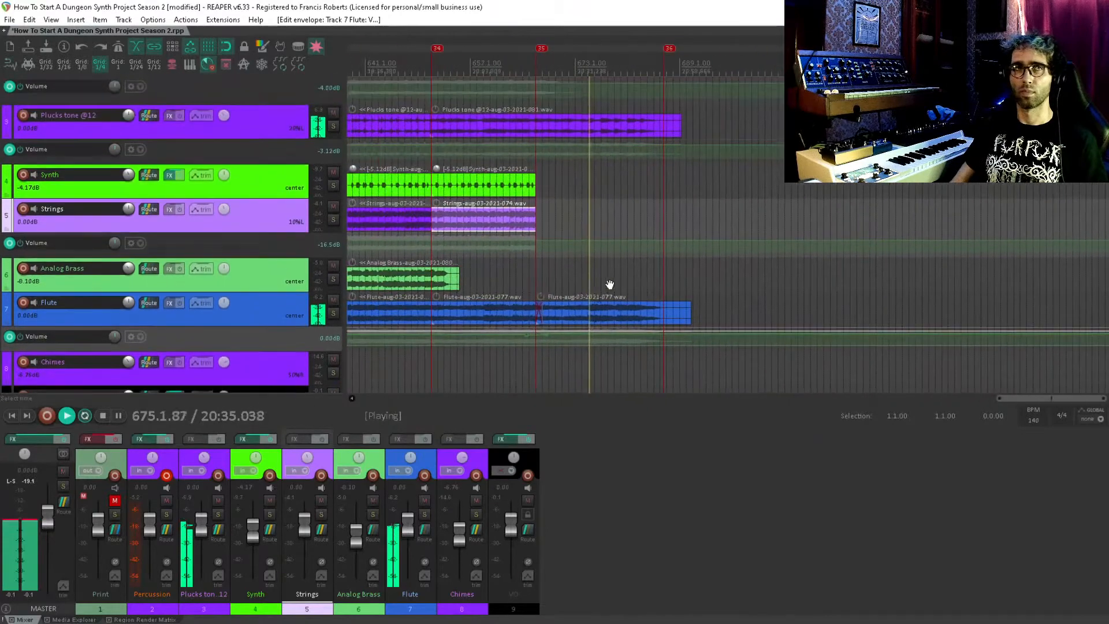
pyautogui.moveTo(673, 256); pyautogui.dragTo(670, 272)
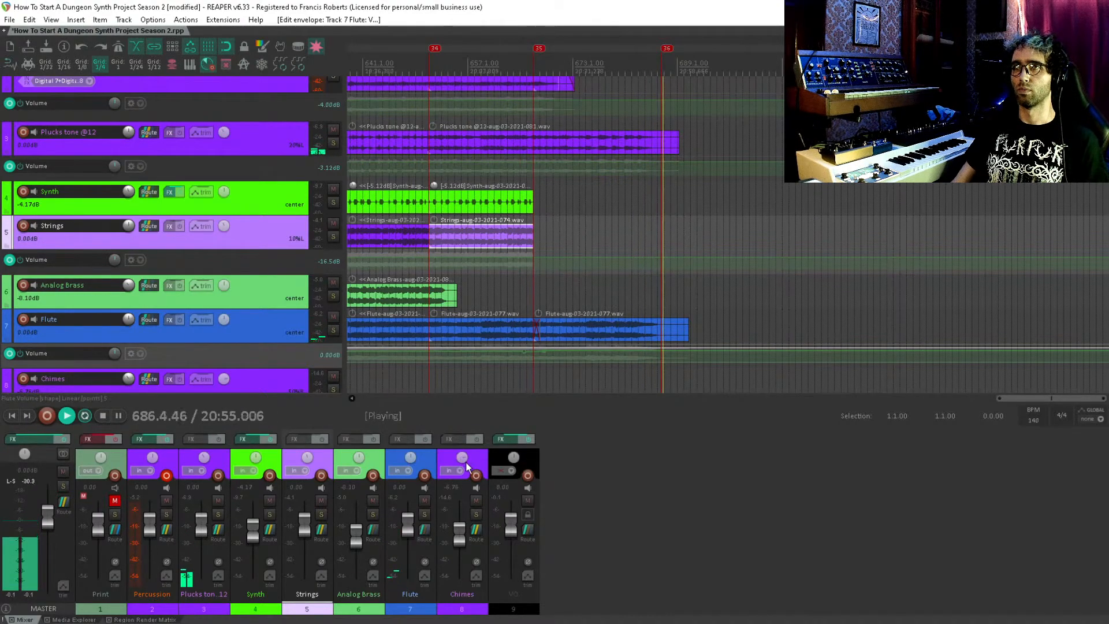
pyautogui.press('space')
# Rearm the VO track and save the project.
pyautogui.click(528, 475)
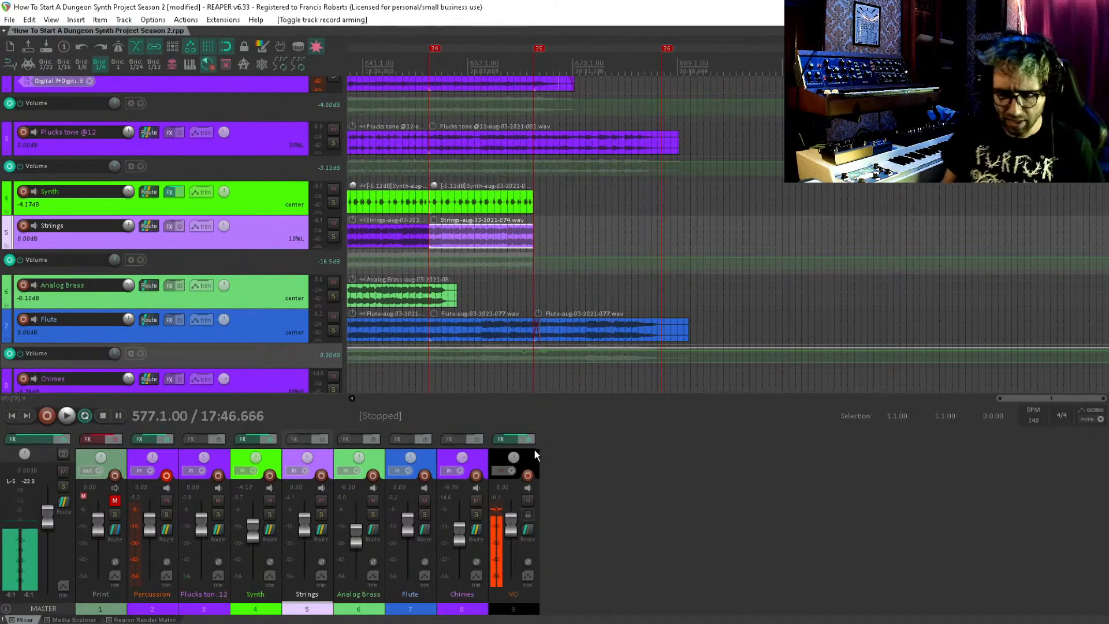
pyautogui.scroll(1, 607, 184)
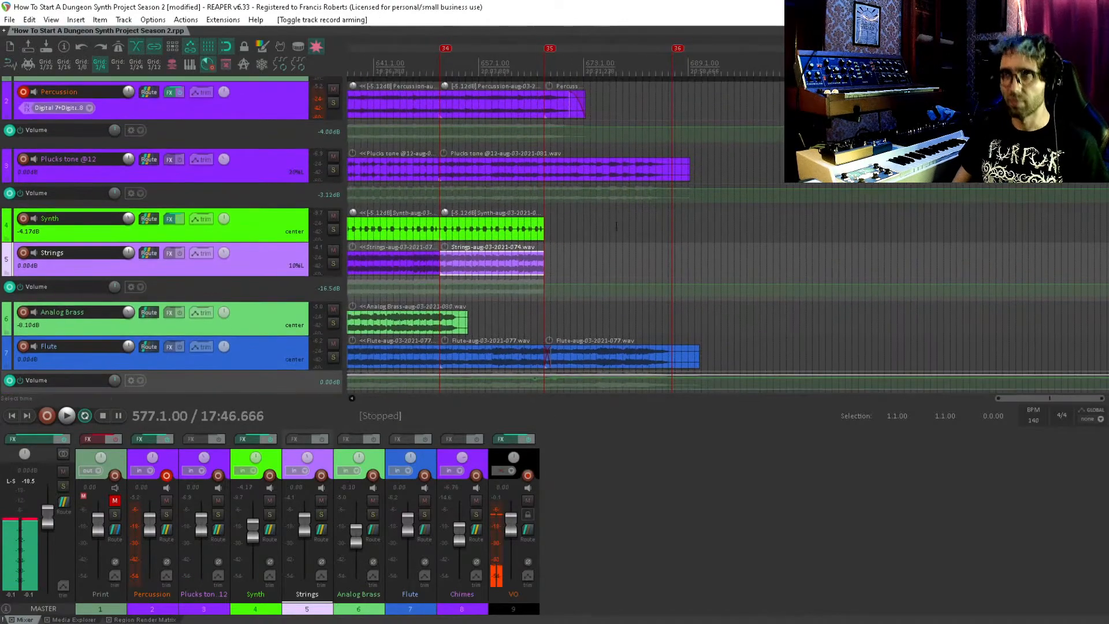
pyautogui.hotkey('ctrl', 's')
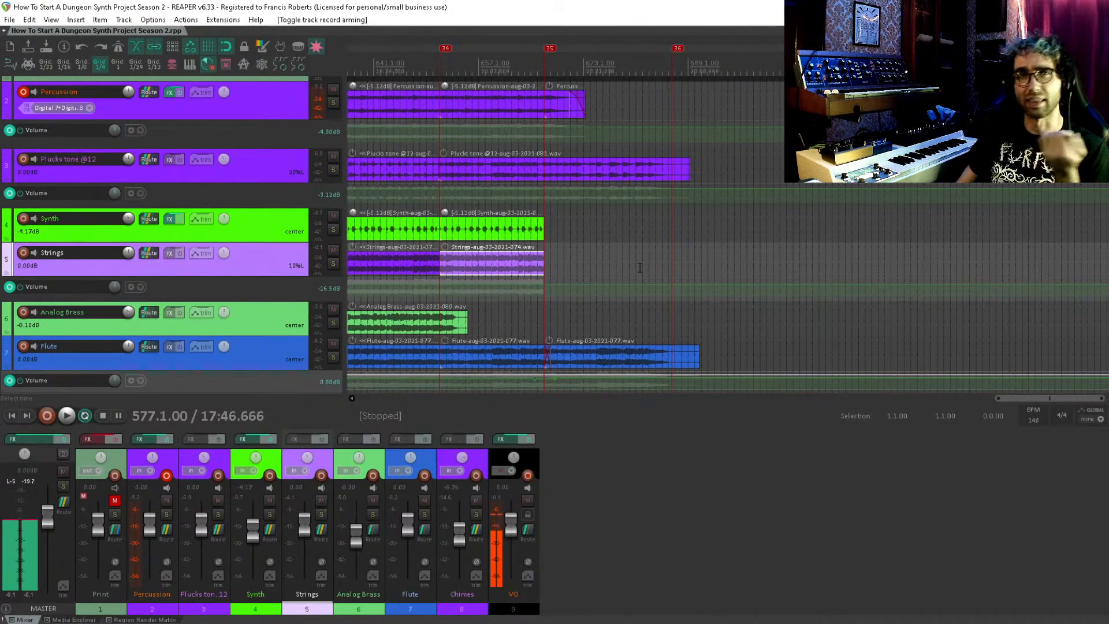
# Spot-check the earlier sections by playing briefly from bar 469 and from bar 381.
pyautogui.scroll(-5, 640, 267)
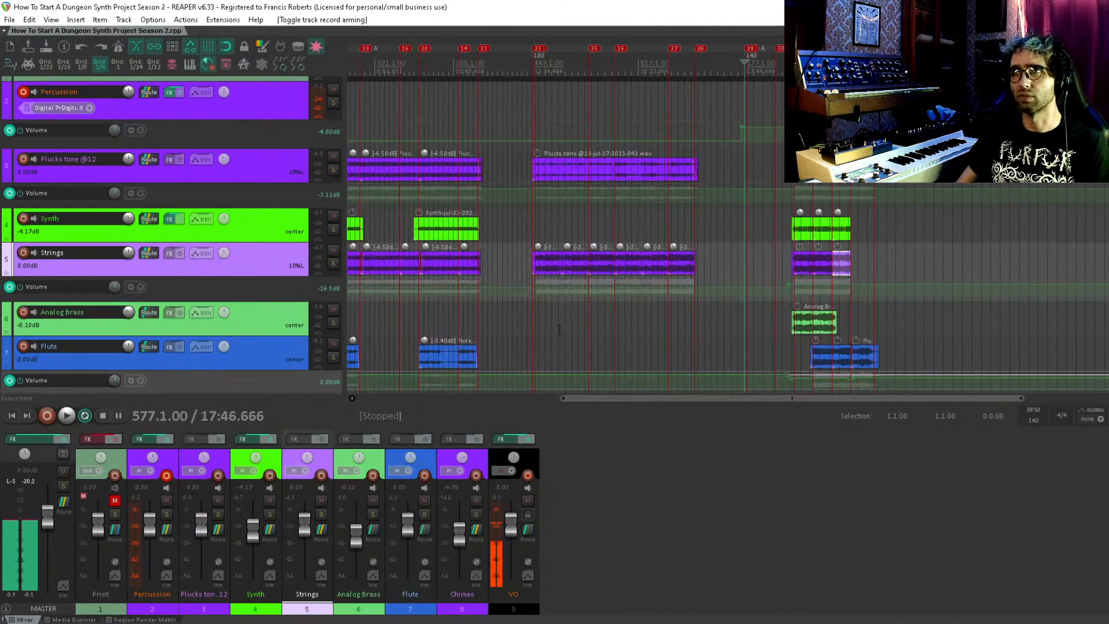
pyautogui.click(565, 327)
pyautogui.press('space')
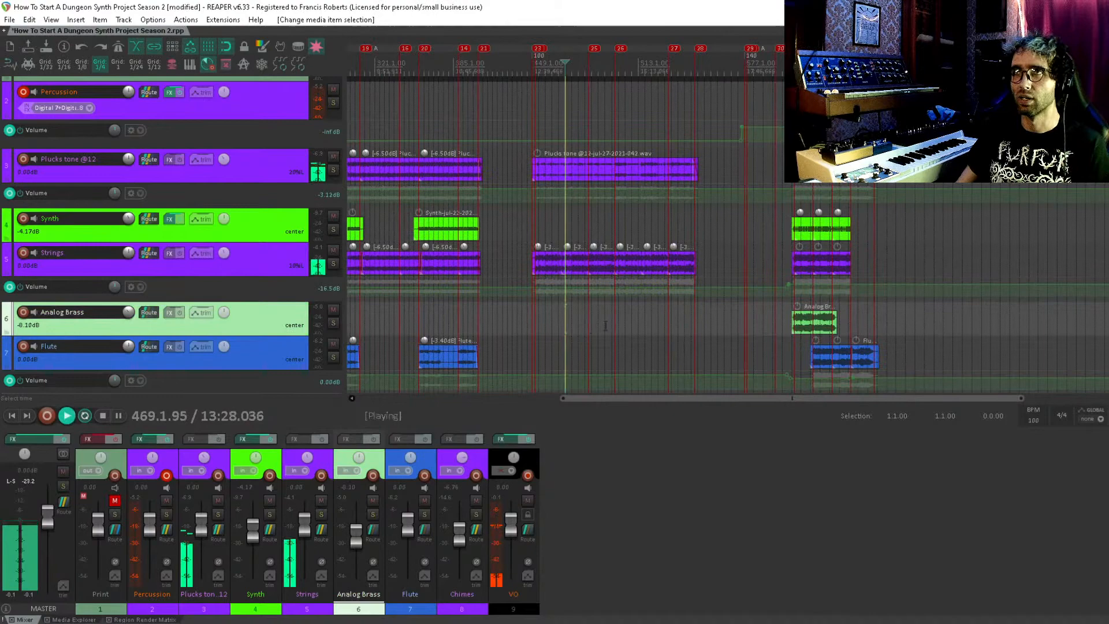
pyautogui.click(430, 306)
pyautogui.click(448, 309)
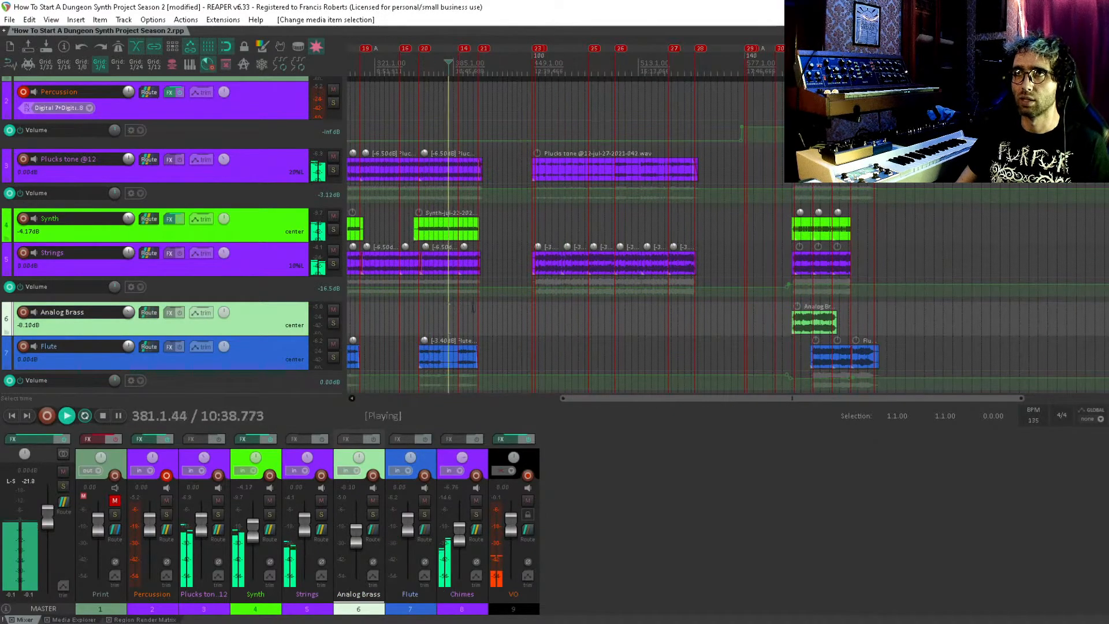
pyautogui.press('space')
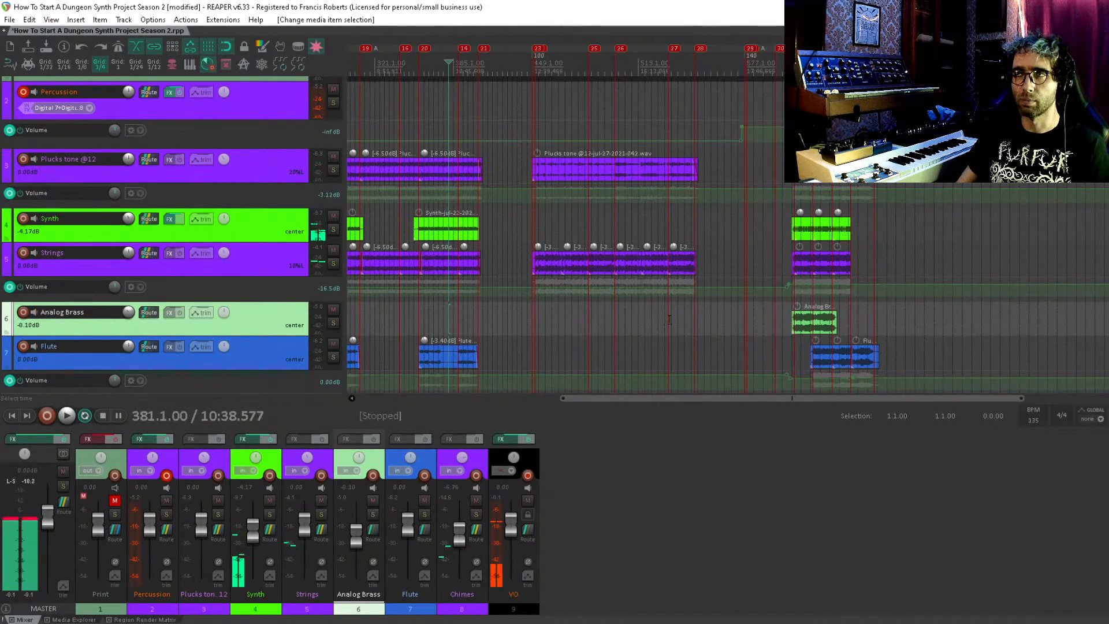
# Return the edit cursor to bar 585 in the new section and save the project.
pyautogui.hscroll(3, 707, 318)
pyautogui.scroll(1, 707, 318)
pyautogui.scroll(-3, 628, 268)
pyautogui.hscroll(5, 628, 268)
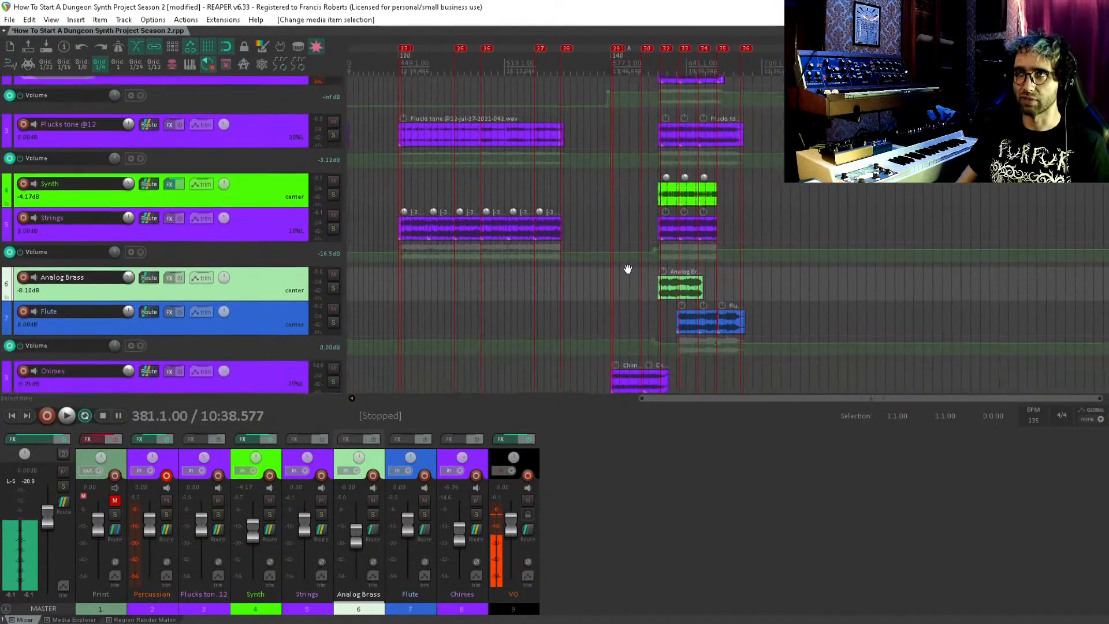
pyautogui.click(621, 293)
pyautogui.scroll(-6, 623, 260)
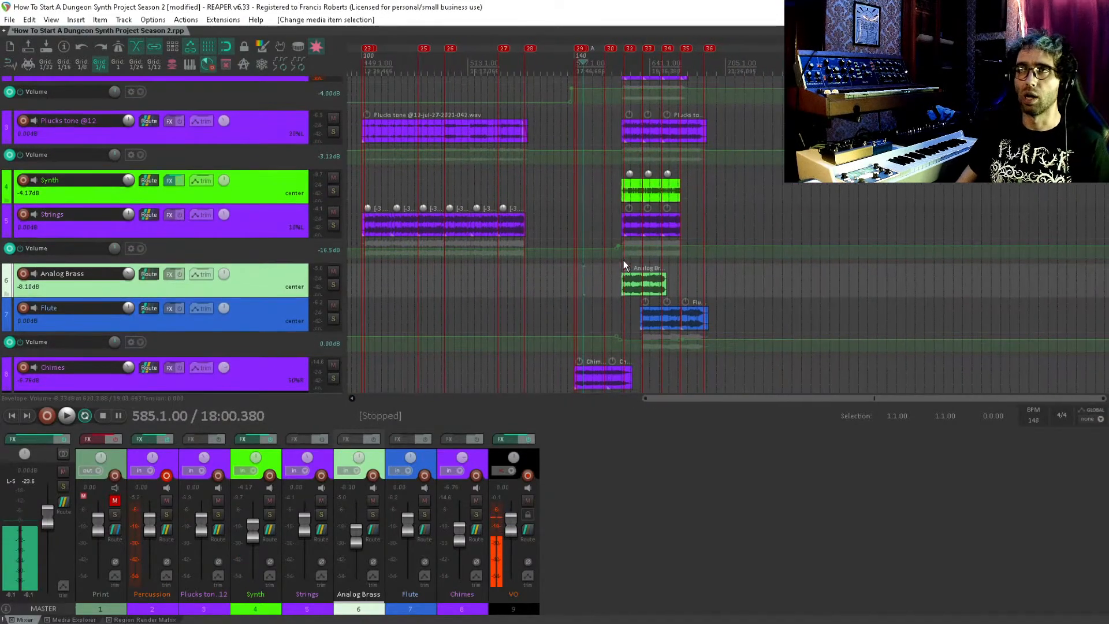
pyautogui.hotkey('ctrl', 's')
pyautogui.scroll(3, 604, 263)
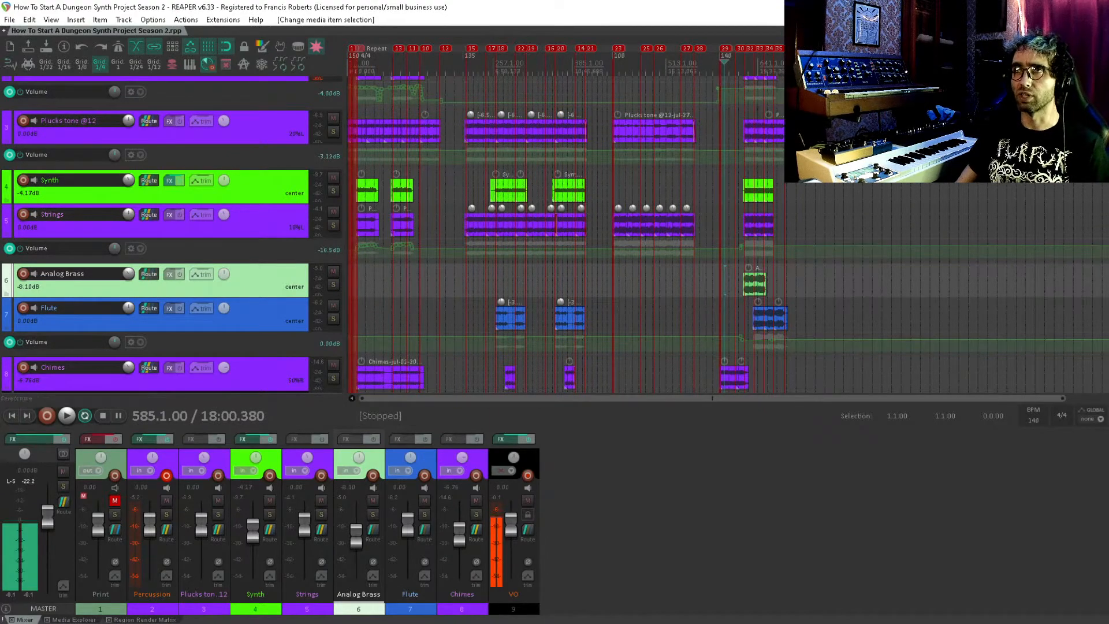
# Move the edit cursor to bar 737, in the empty space after the new section.
pyautogui.scroll(1, 710, 196)
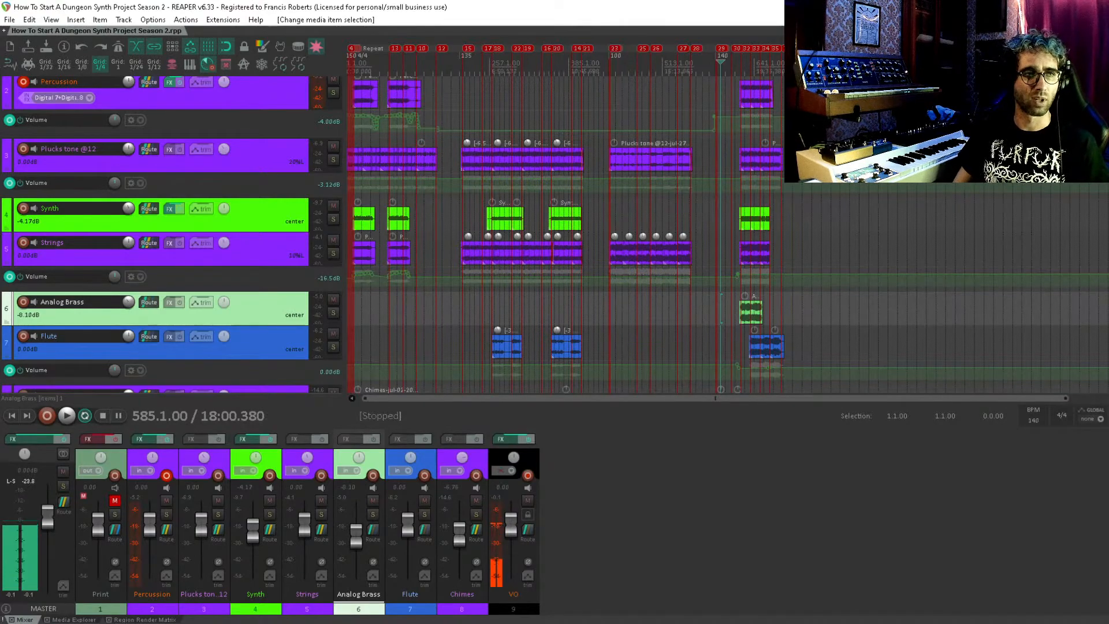
pyautogui.click(802, 307)
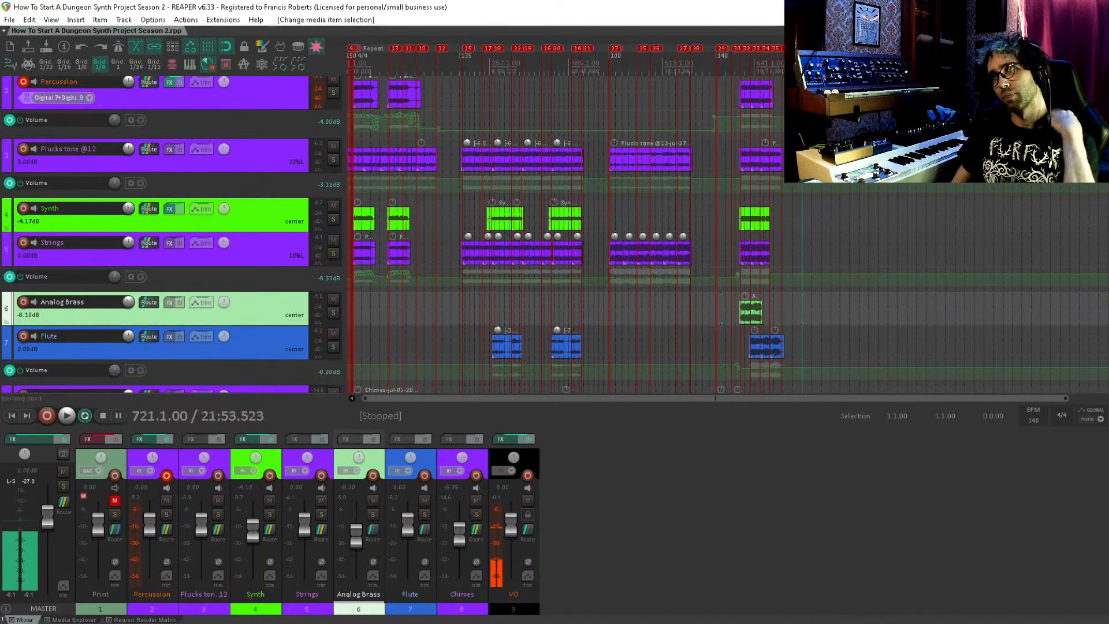
pyautogui.moveTo(785, 160); pyautogui.dragTo(605, 199)
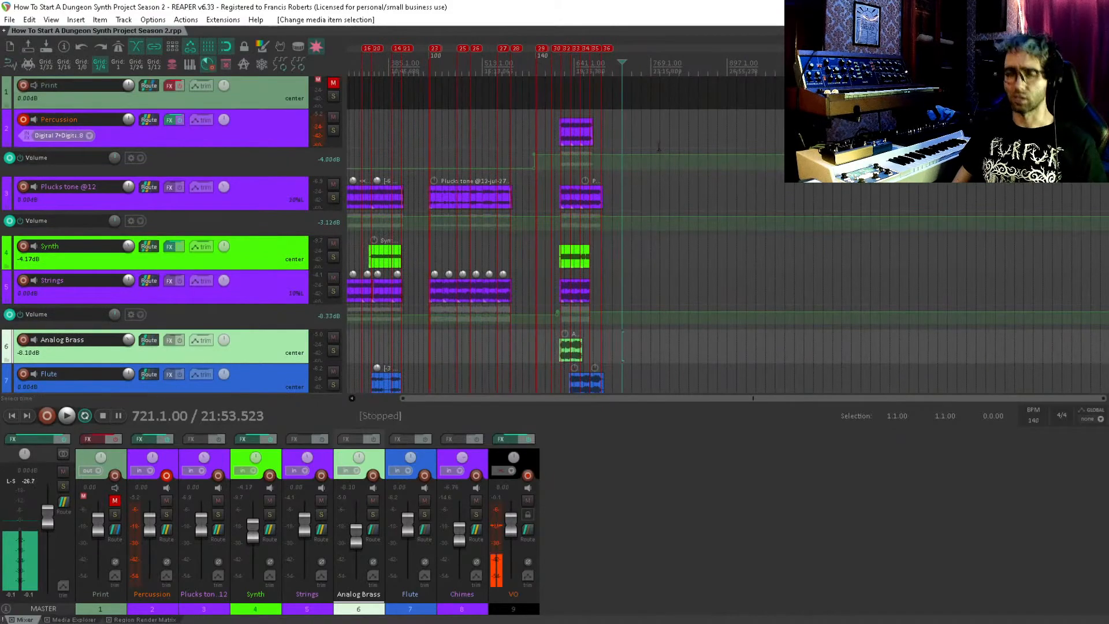
pyautogui.scroll(3, 657, 149)
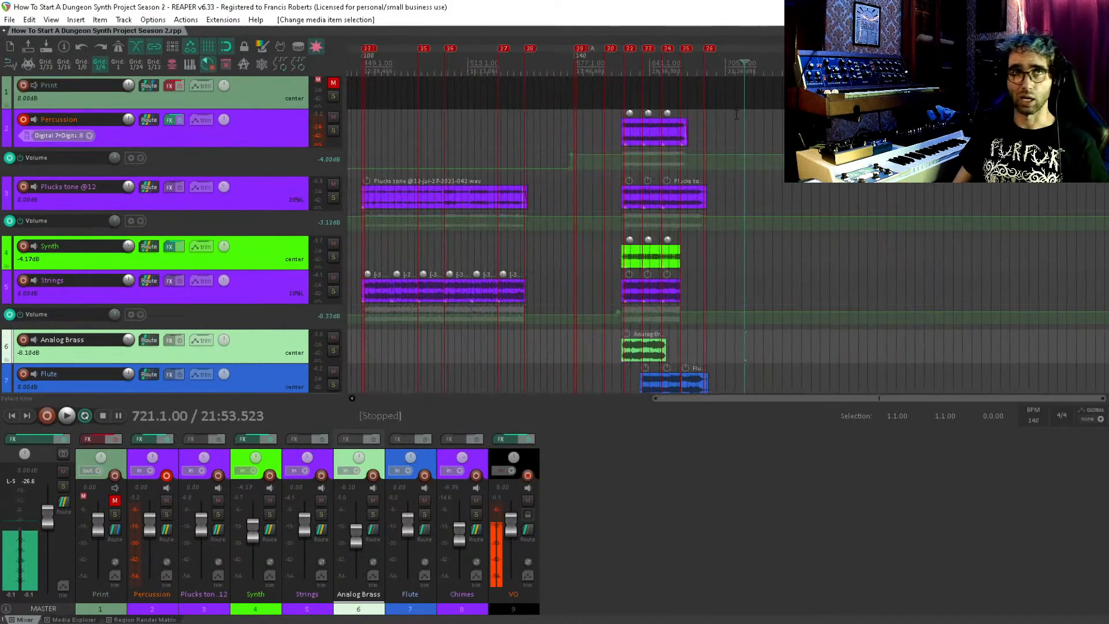
pyautogui.click(726, 66)
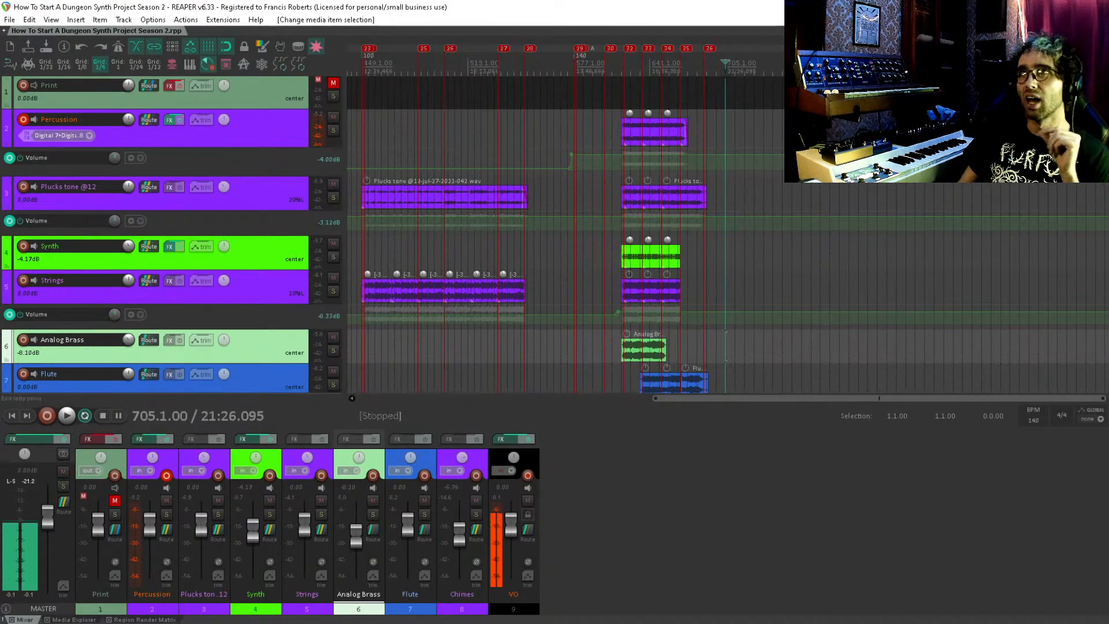
pyautogui.scroll(4, 681, 156)
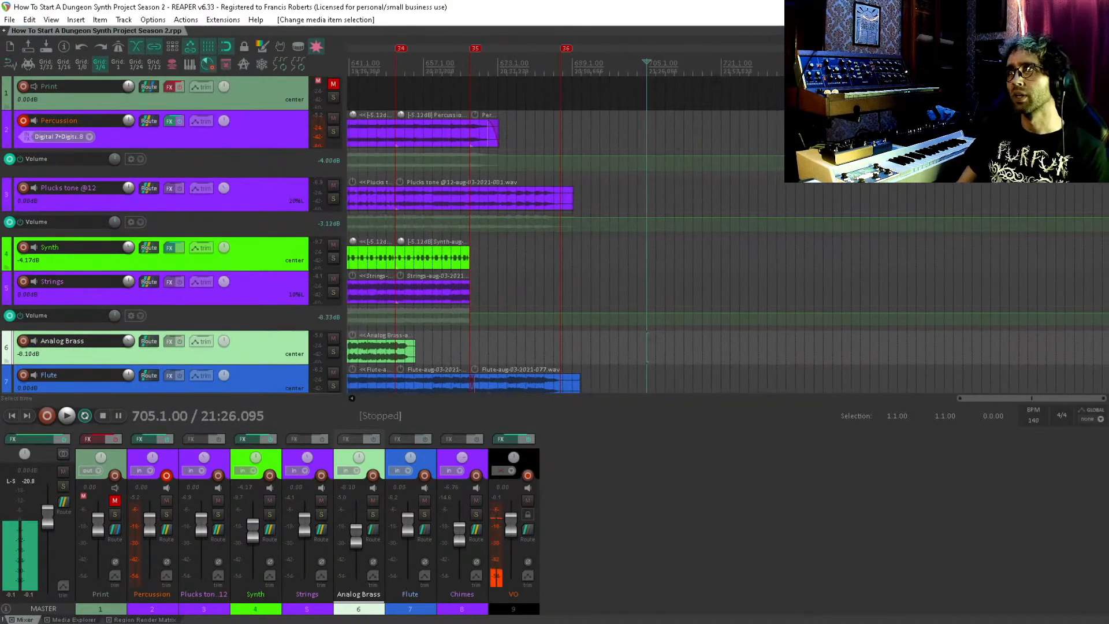
pyautogui.click(796, 347)
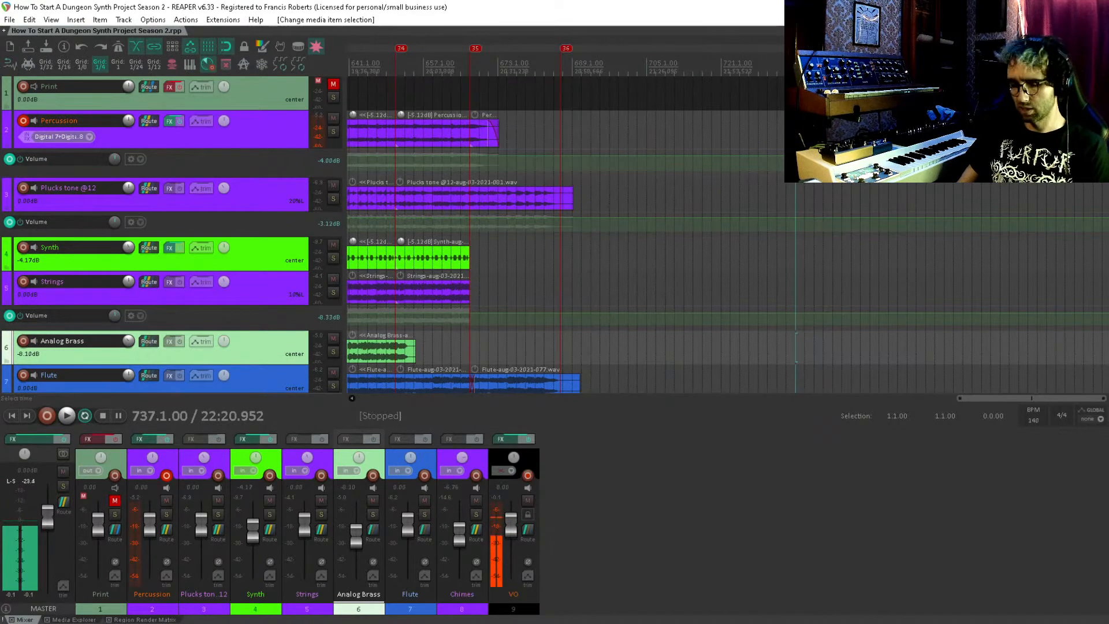
# Add a marker at bar 737 named with the copied section title and save the project.
pyautogui.press('m')
pyautogui.hotkey('shift', 'm')
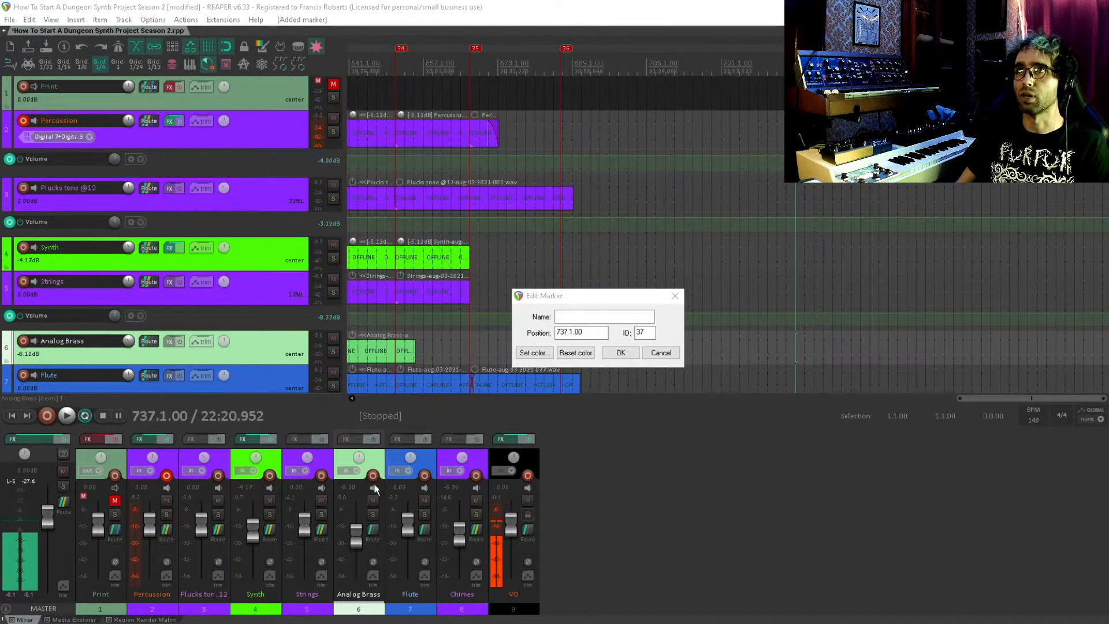
pyautogui.click(600, 318)
pyautogui.hotkey('ctrl', 'v')
pyautogui.click(620, 353)
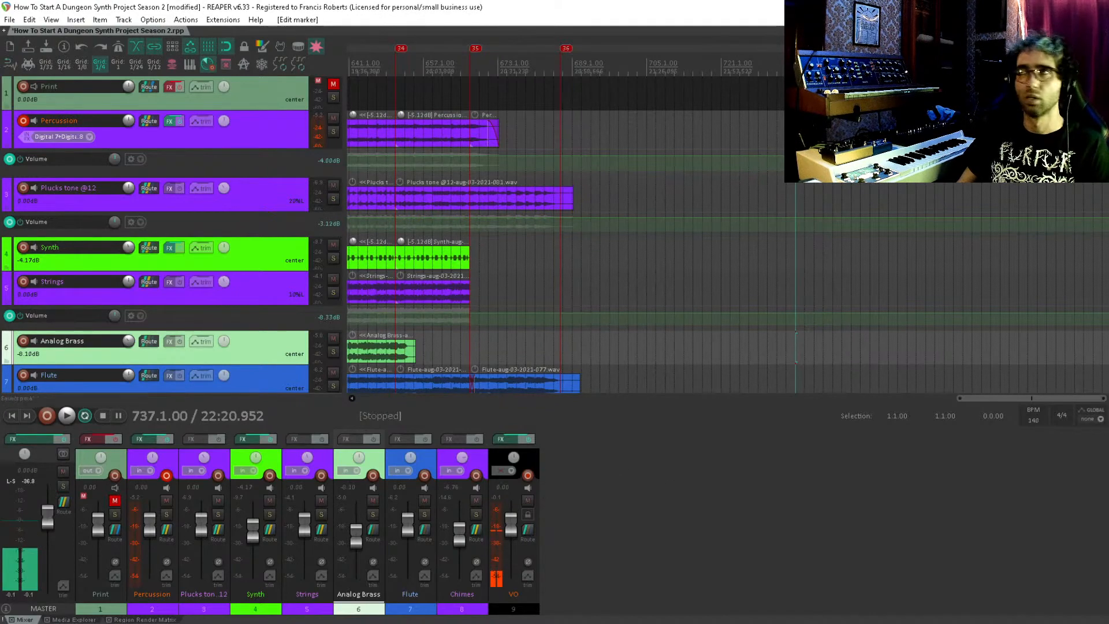
pyautogui.moveTo(815, 242); pyautogui.dragTo(380, 241)
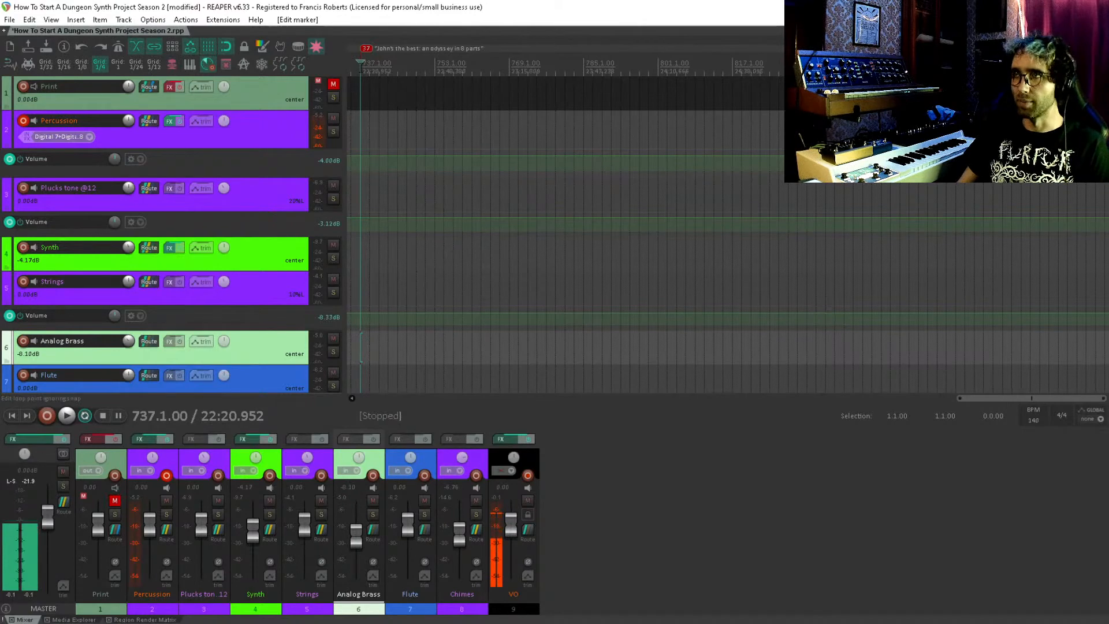
pyautogui.hotkey('ctrl', 's')
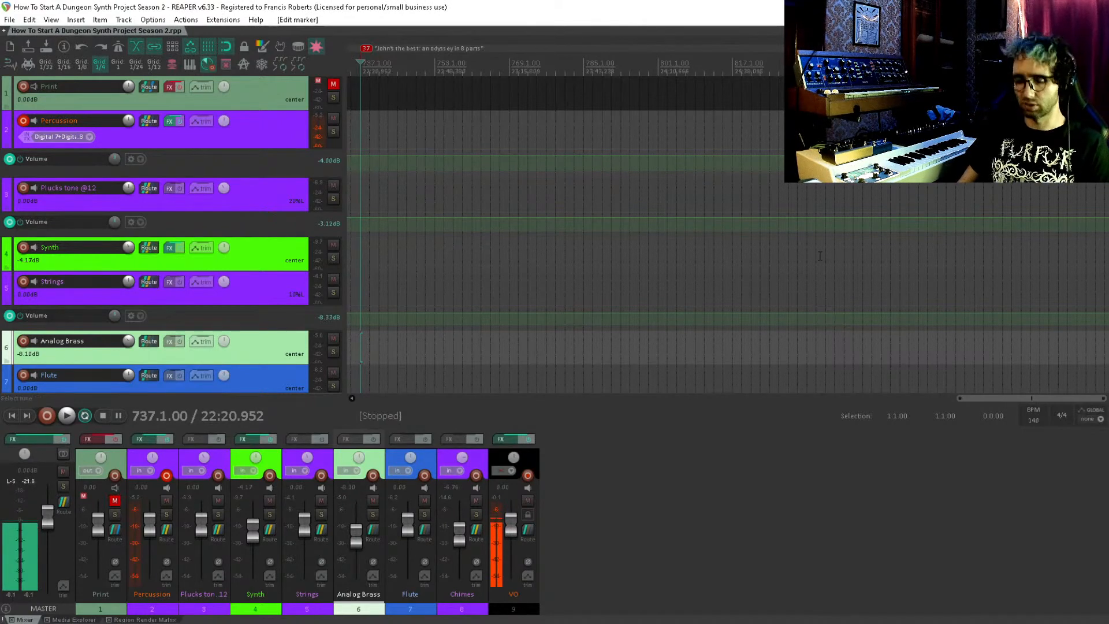
# Insert a tempo marker at bar 737 that sets the tempo to 95 BPM.
pyautogui.hotkey('shift', 'c')
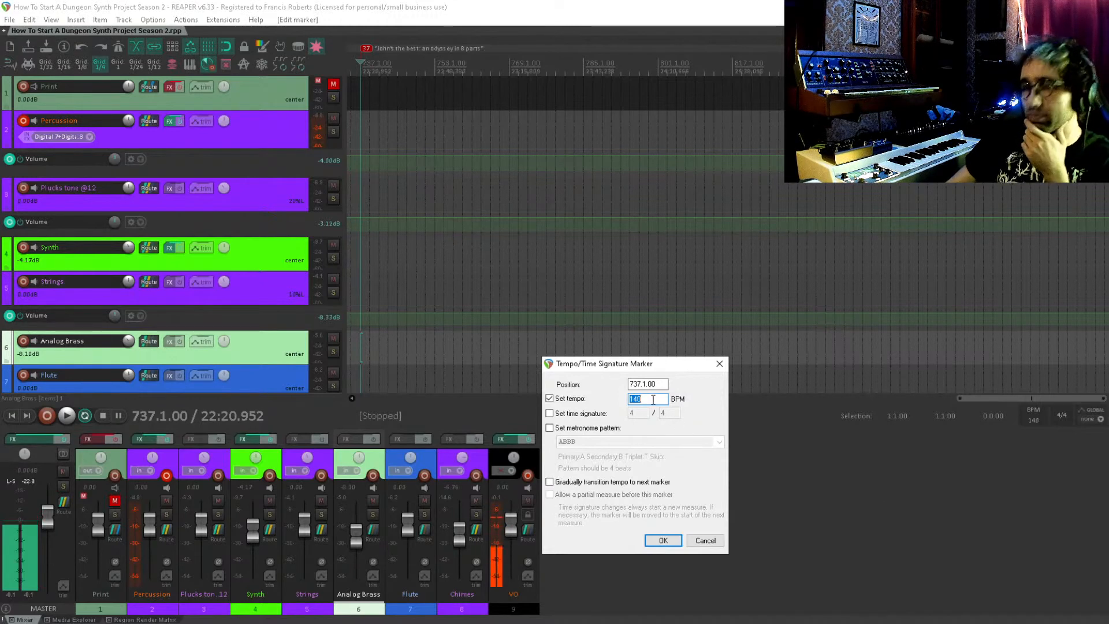
pyautogui.write('95')
pyautogui.press('Return')
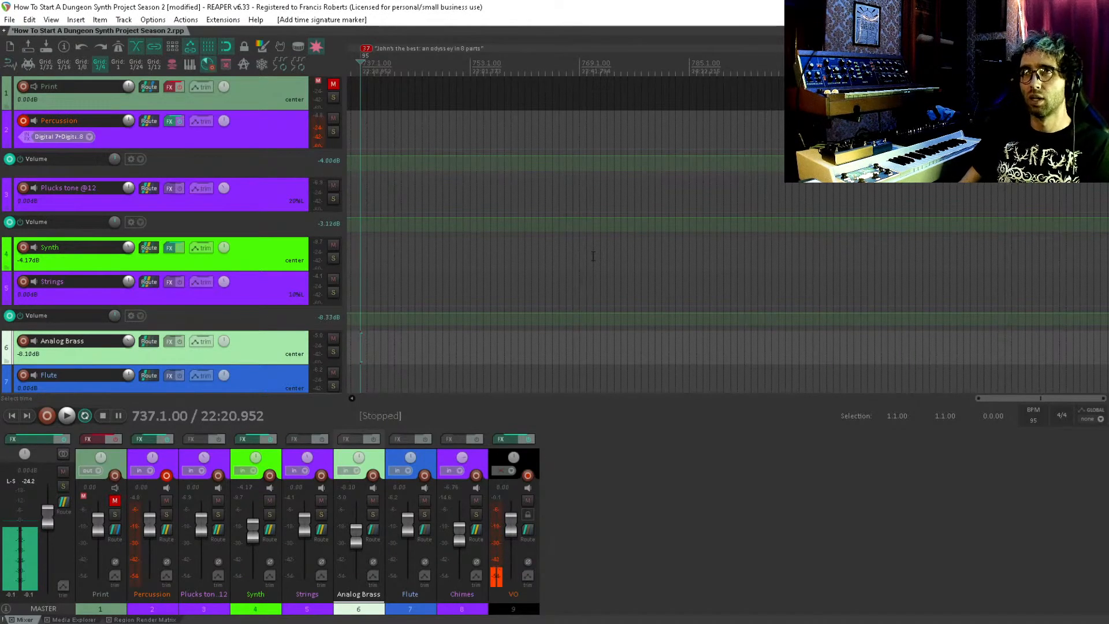
# Disarm the Percussion track and arm the Strings track for recording.
pyautogui.click(24, 121)
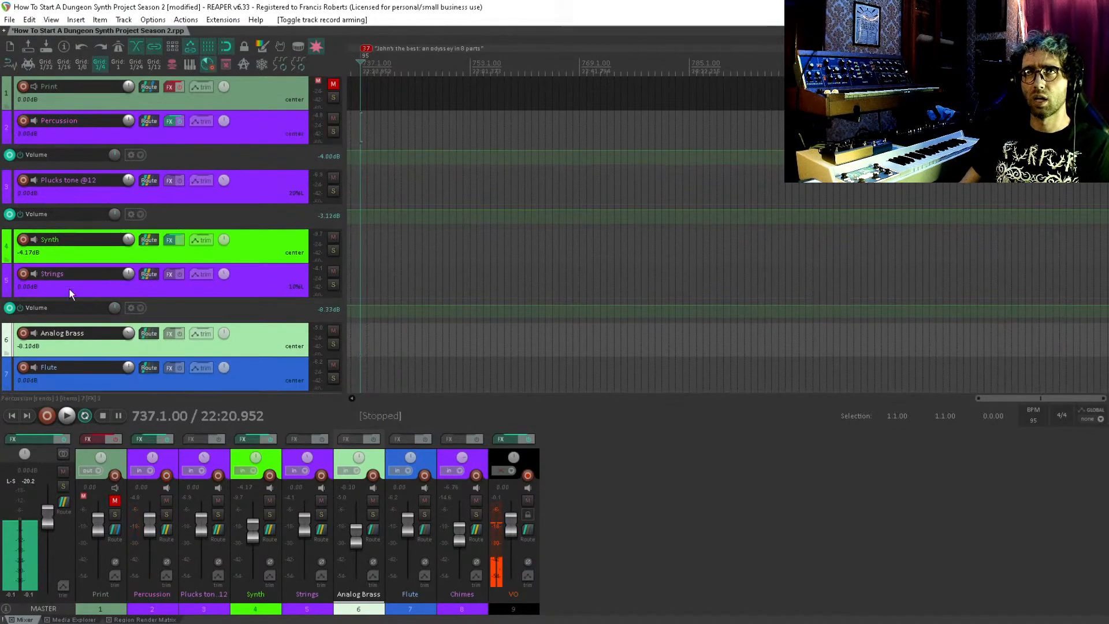
pyautogui.click(23, 274)
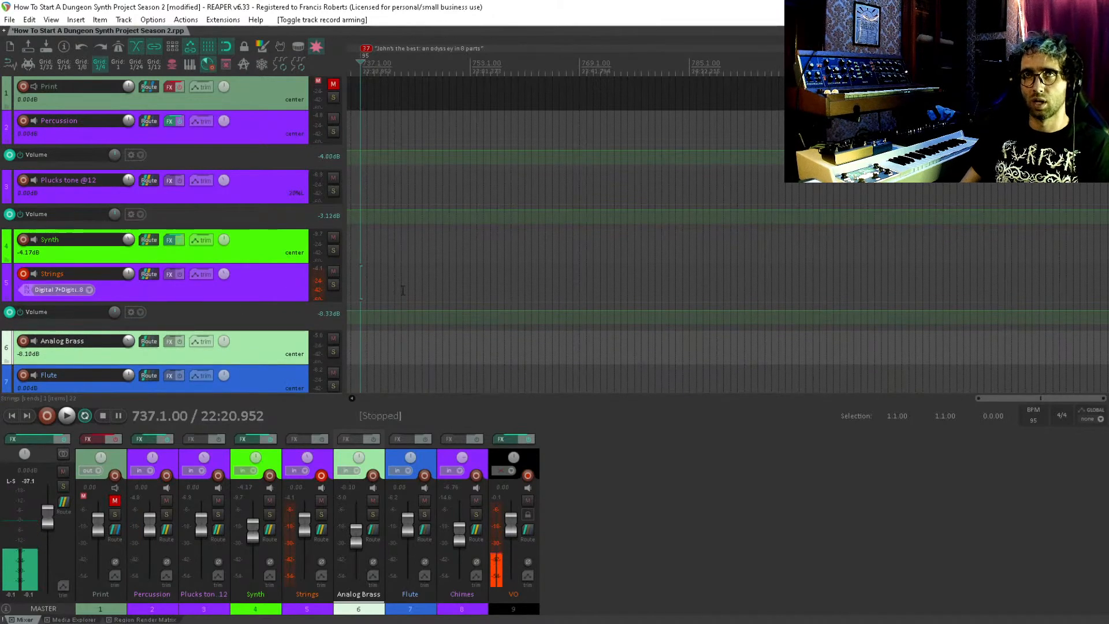
pyautogui.moveTo(242, 365); pyautogui.dragTo(242, 381)
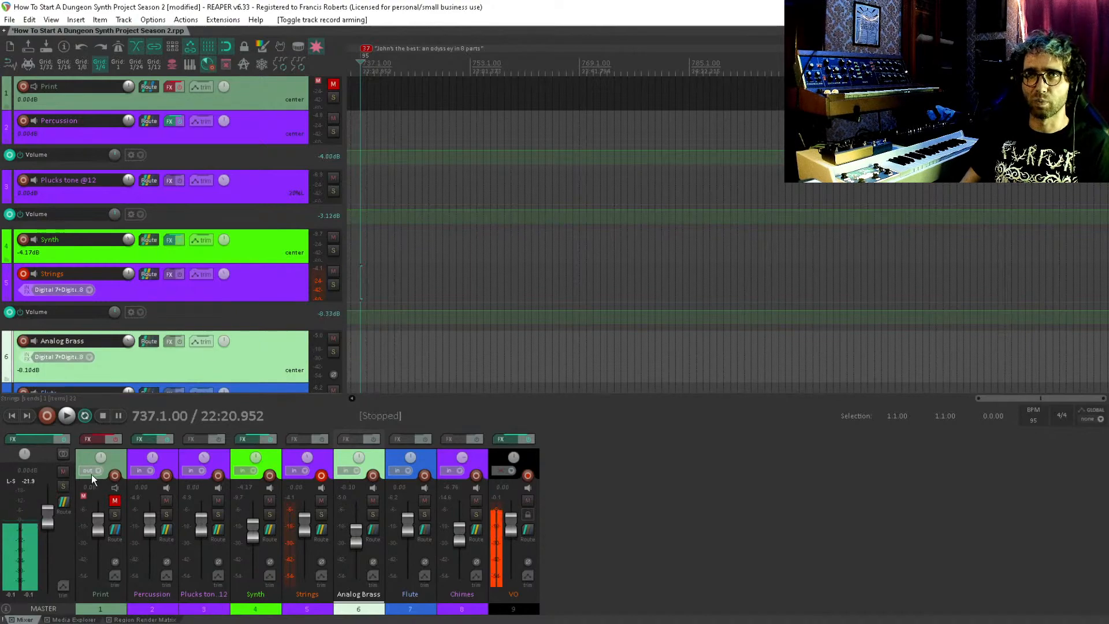
# Move the Print track to the end of the track order, after VO, and save the project.
pyautogui.moveTo(116, 458); pyautogui.dragTo(730, 478)
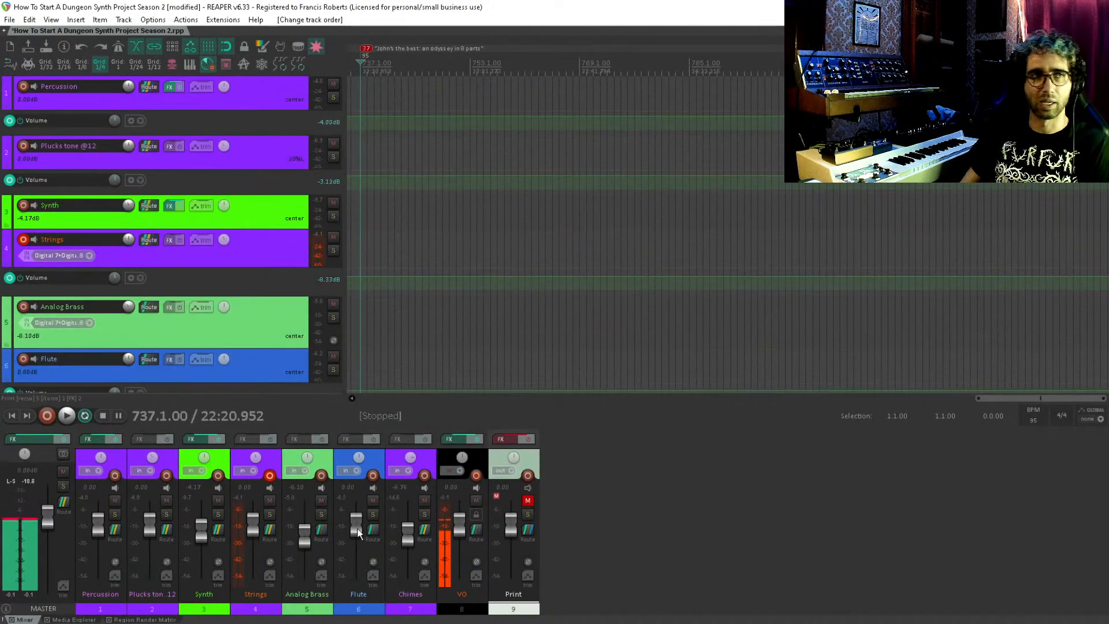
pyautogui.click(122, 459)
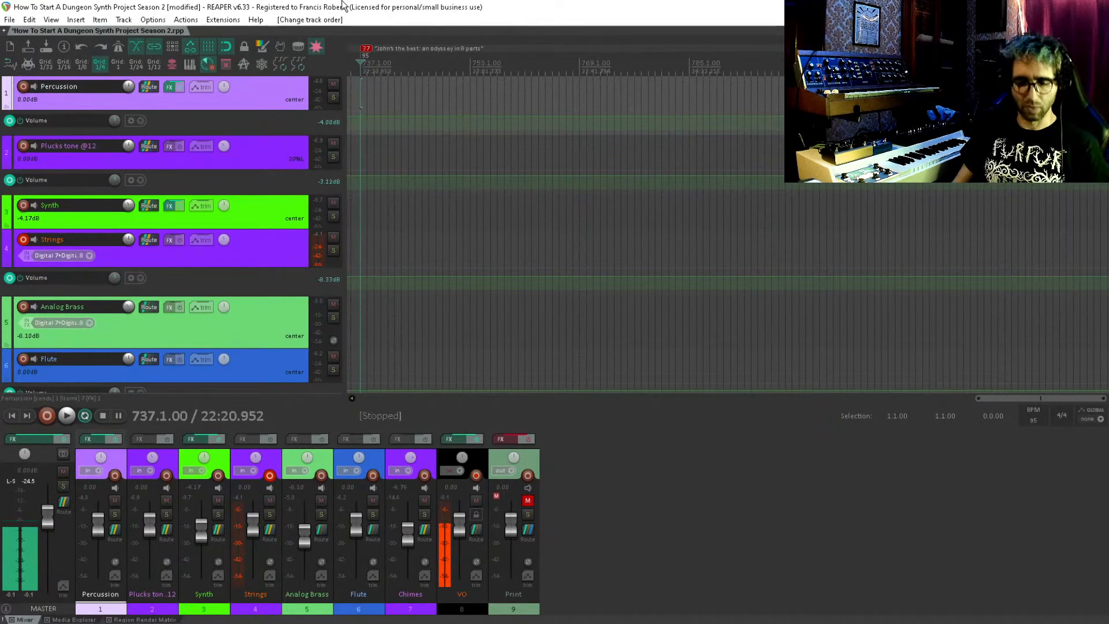
pyautogui.hscroll(-1, 438, 158)
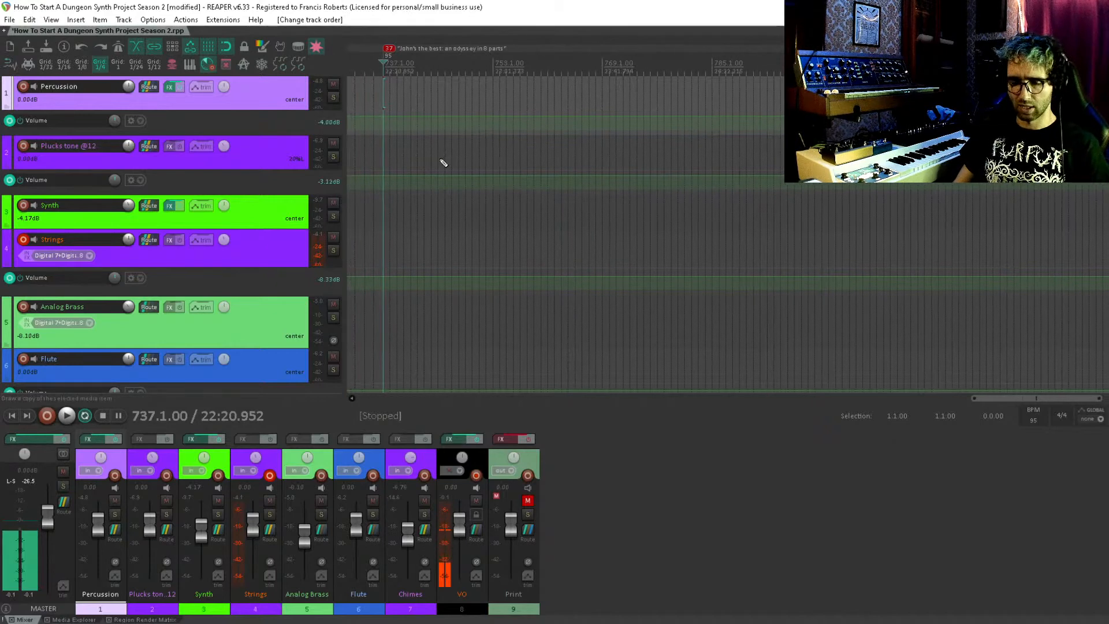
pyautogui.hotkey('ctrl', 's')
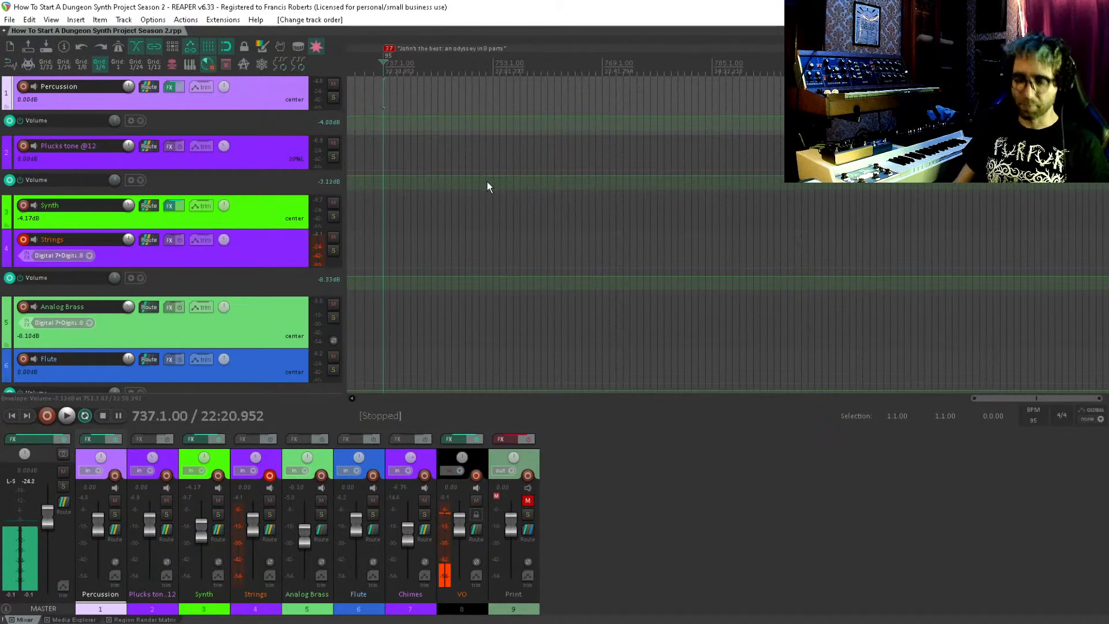
# Record a Strings take from bar 737 to about bar 754.
pyautogui.moveTo(487, 181); pyautogui.dragTo(699, 205)
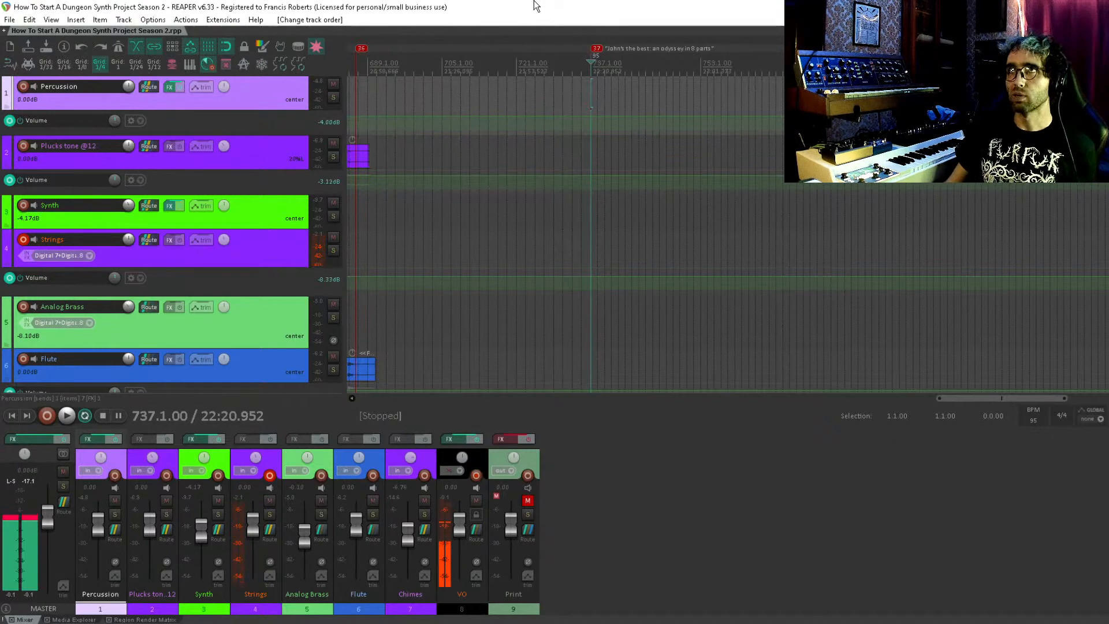
pyautogui.hscroll(1, 567, 249)
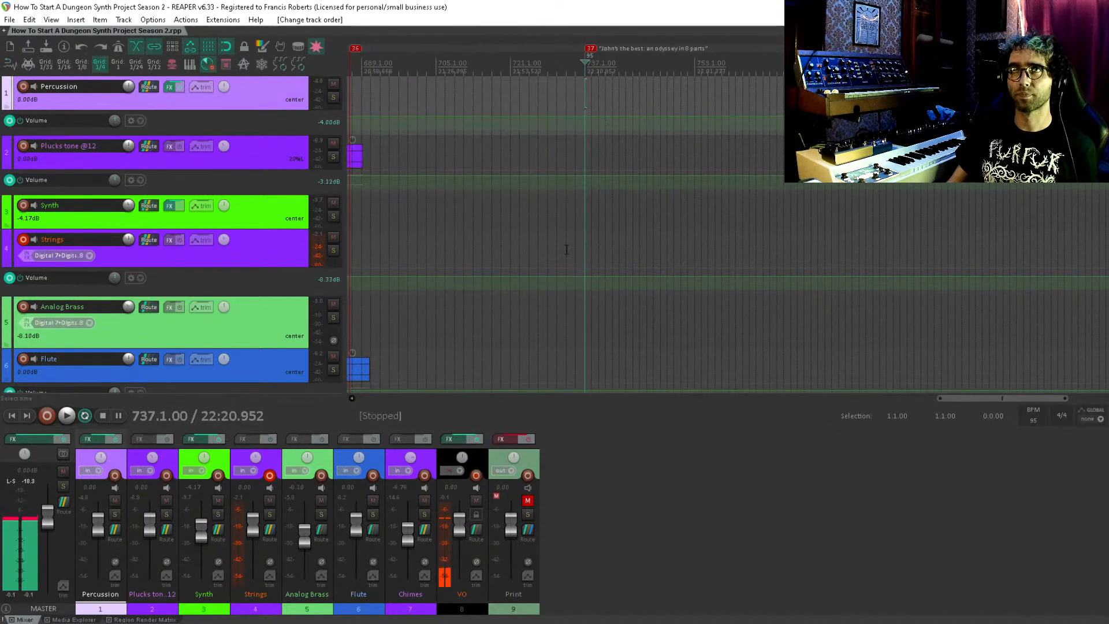
pyautogui.hscroll(3, 596, 243)
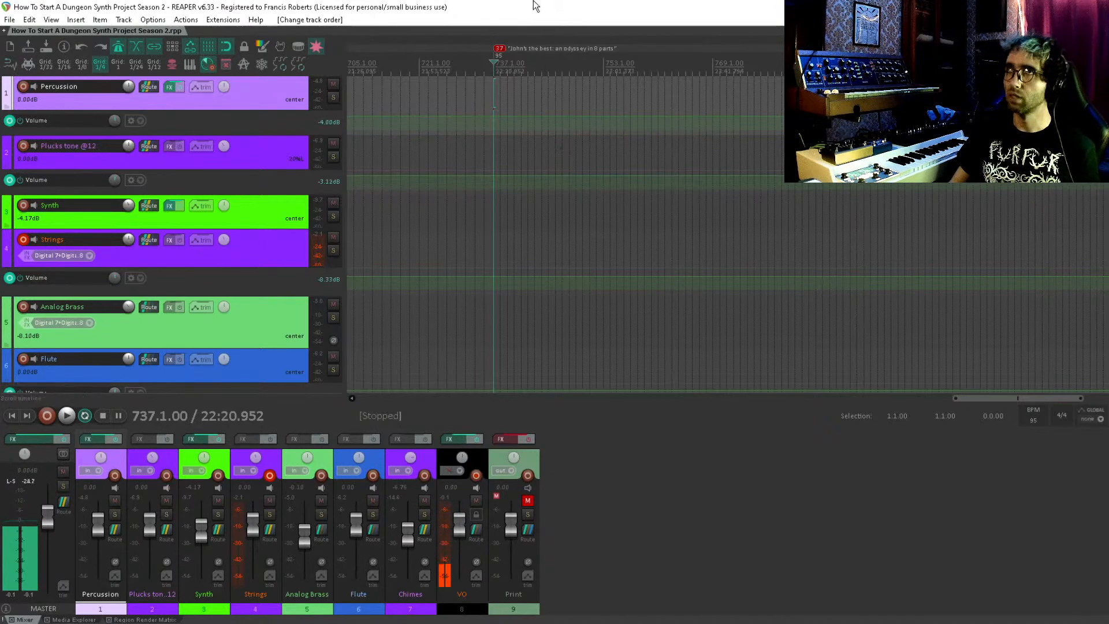
pyautogui.hscroll(1, 558, 104)
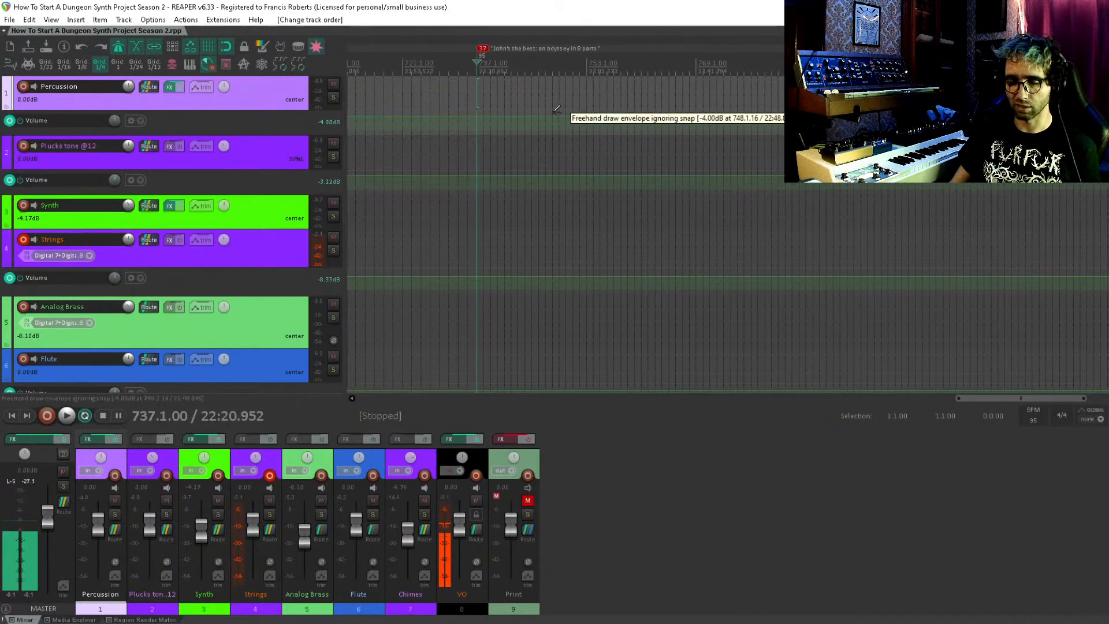
pyautogui.hscroll(1, 515, 107)
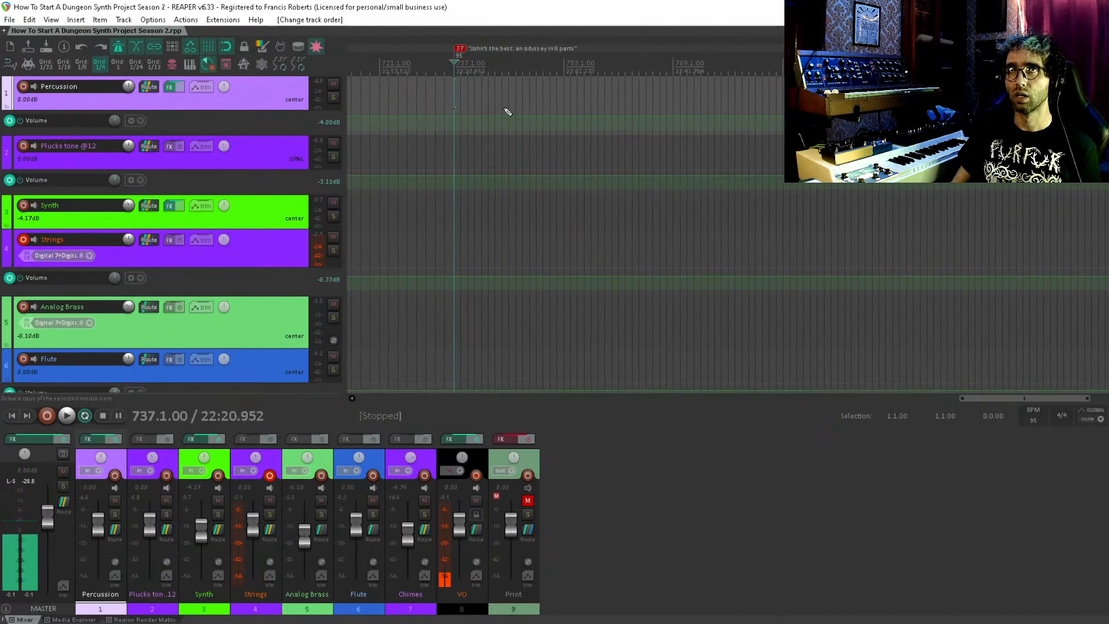
pyautogui.hotkey('ctrl', 'r')
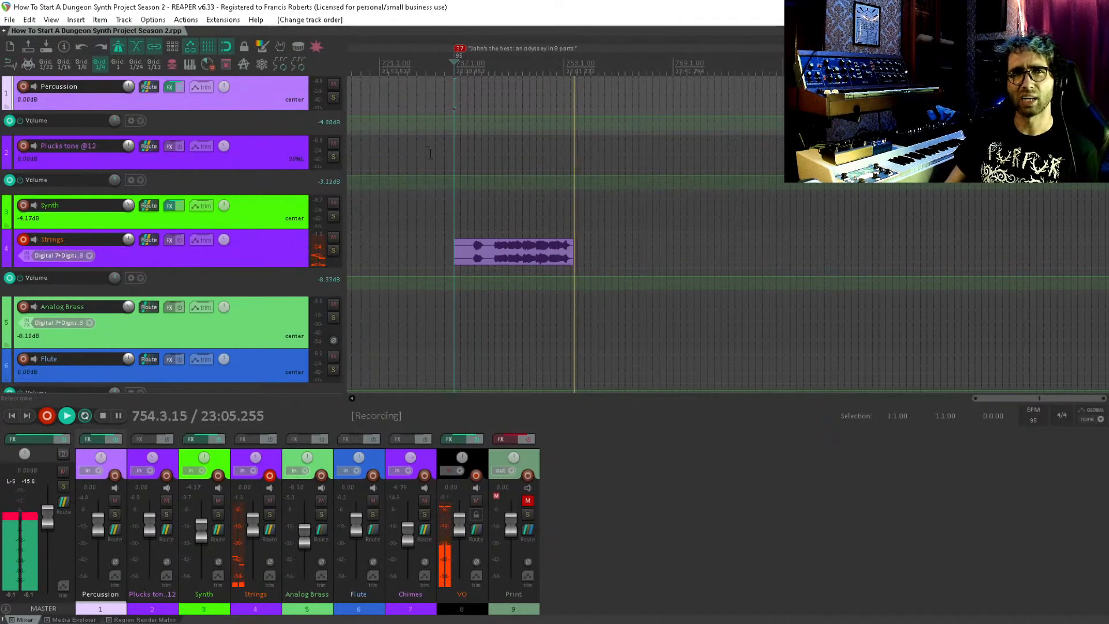
pyautogui.press('space')
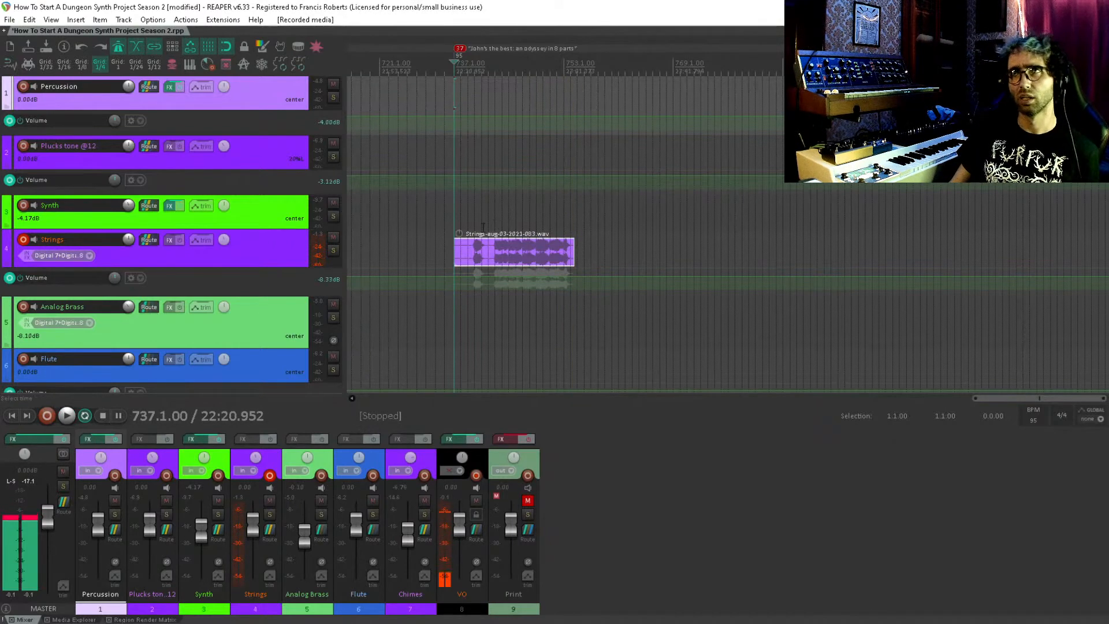
# Undo the Strings recording and put the edit cursor back at bar 737.
pyautogui.click(495, 224)
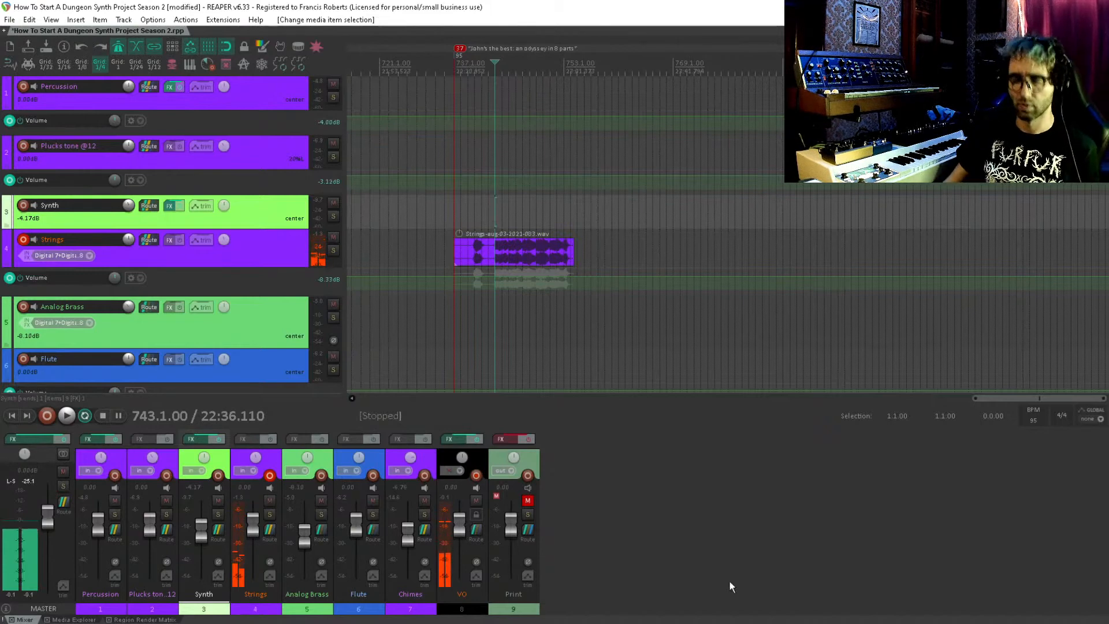
pyautogui.hotkey('ctrl', 'z')
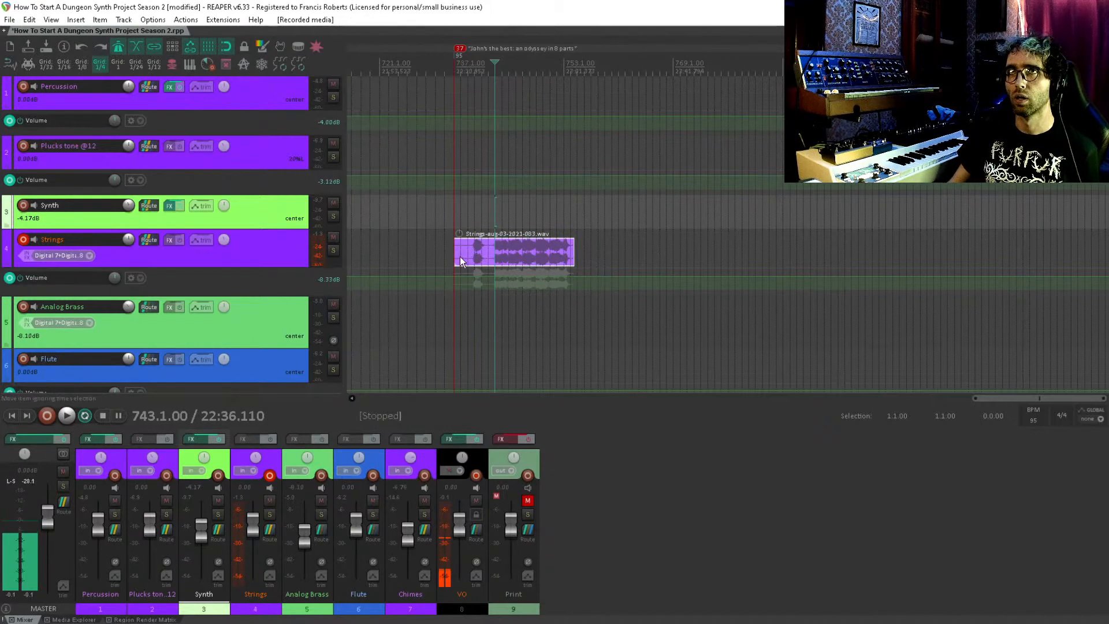
pyautogui.hotkey('ctrl', 'z')
pyautogui.click(455, 254)
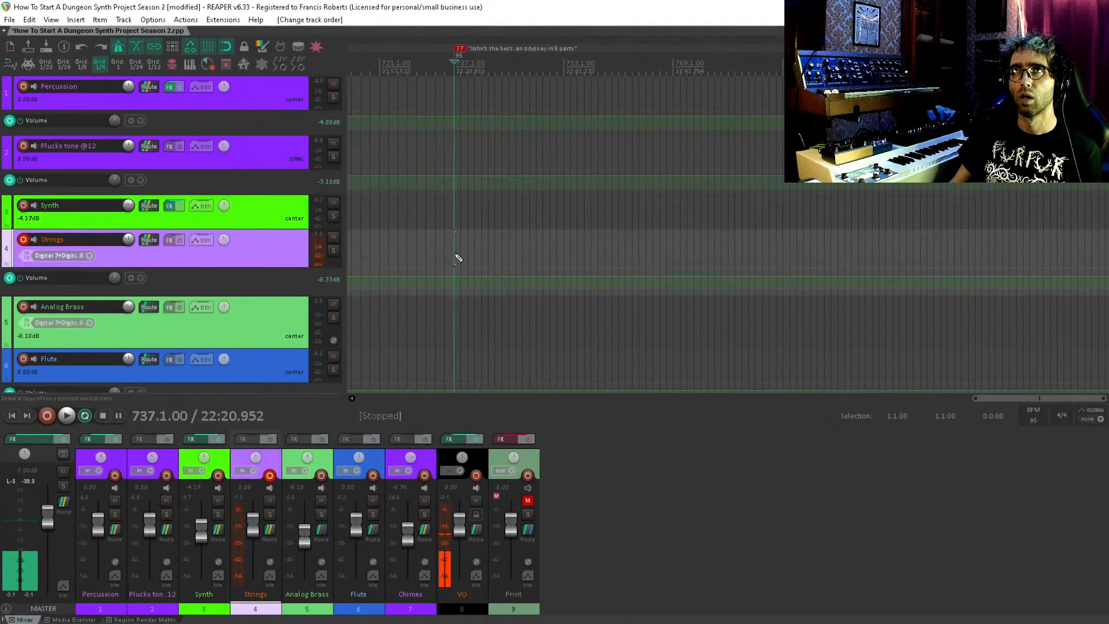
# Try another Strings take from bar 737 to beyond bar 770, undo it, and save the project.
pyautogui.hotkey('ctrl', 'r')
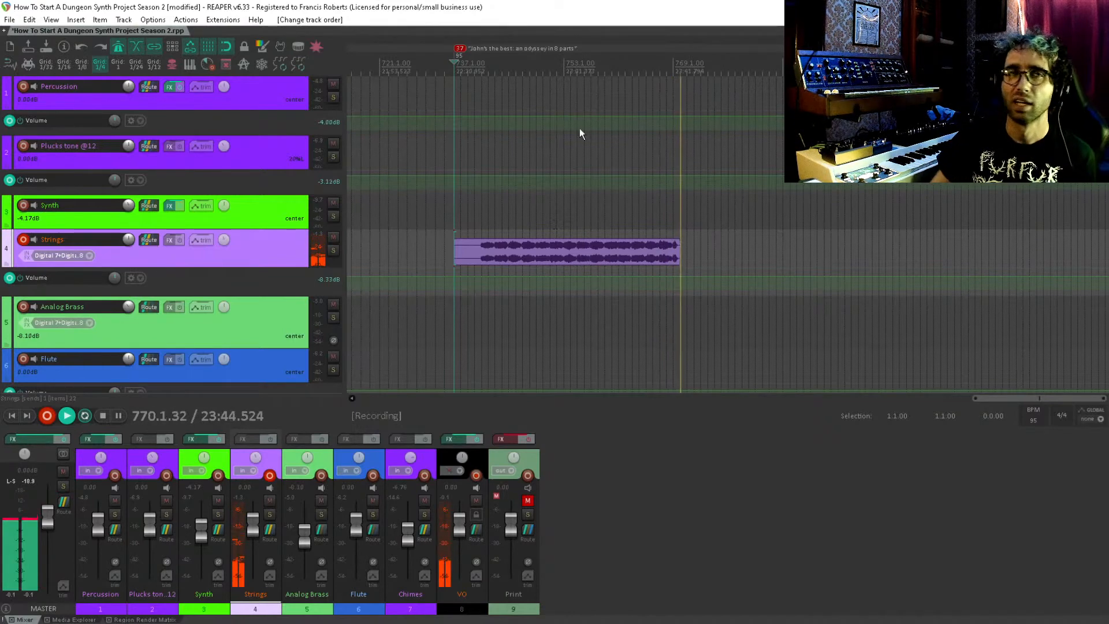
pyautogui.press('space')
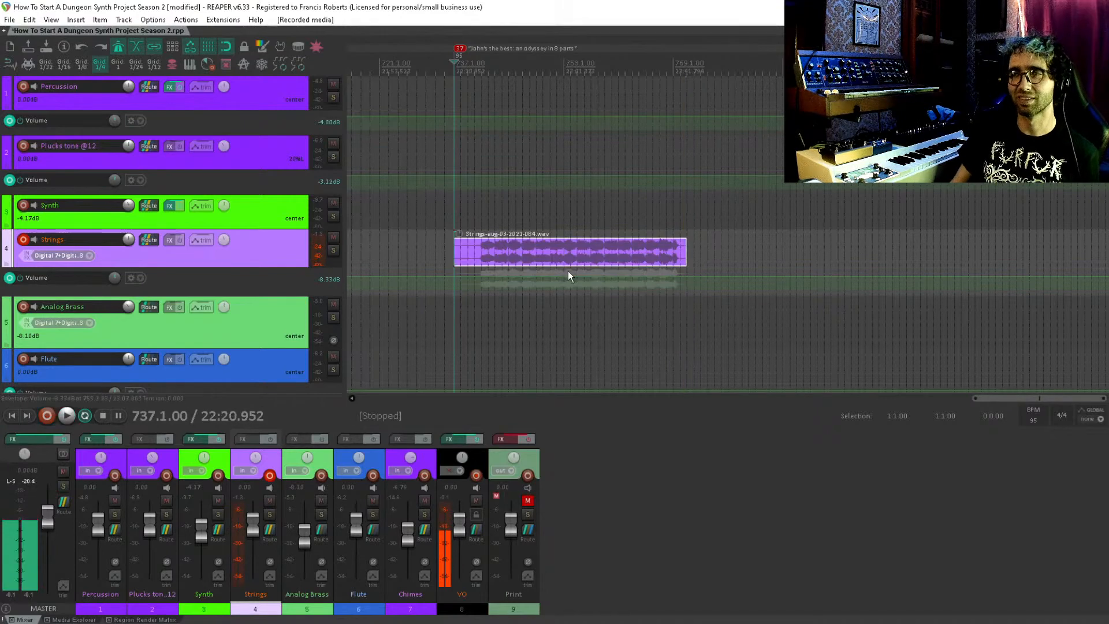
pyautogui.hotkey('ctrl', 'z')
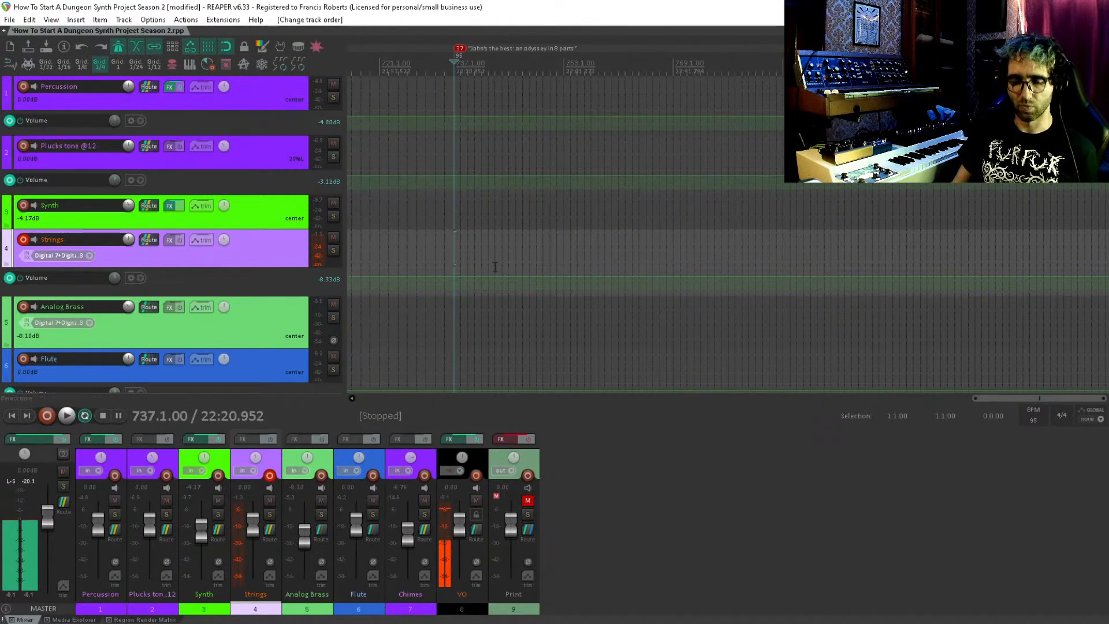
pyautogui.hotkey('ctrl', 's')
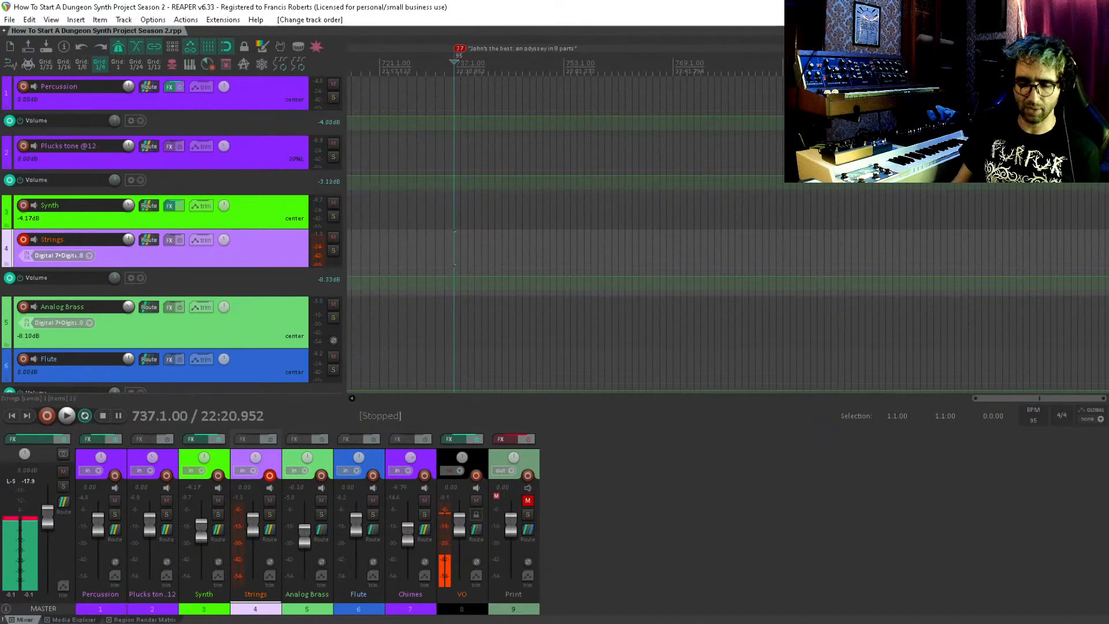
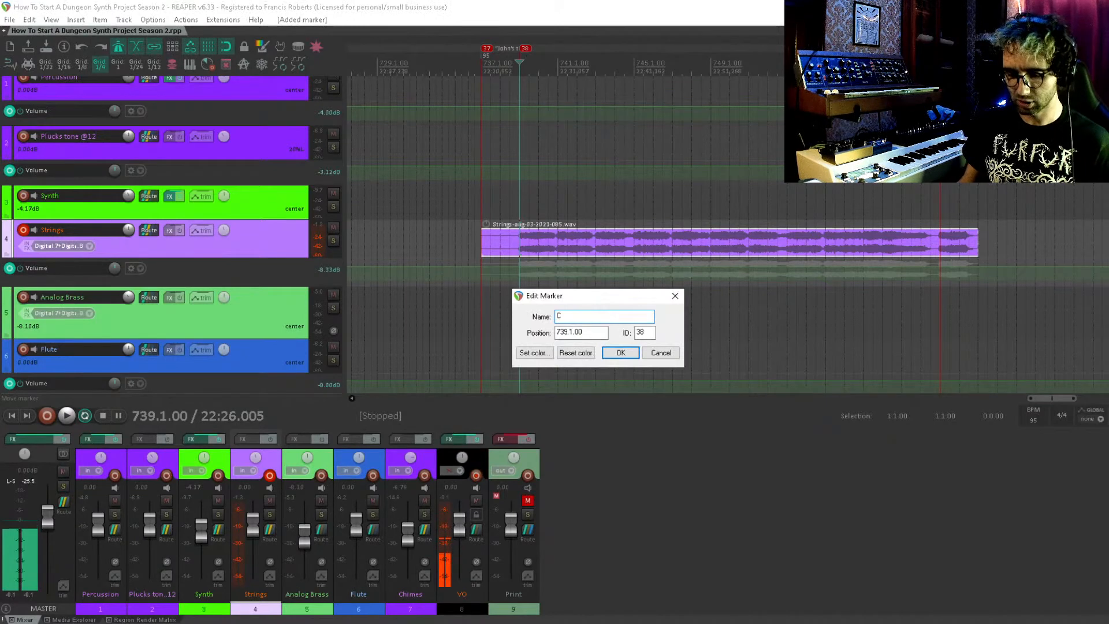
# Name the marker at bar 739 C#, and add a marker at bar 743 and briefly play the Strings take from there.
pyautogui.press('Return')
pyautogui.click(555, 244)
pyautogui.click(596, 240)
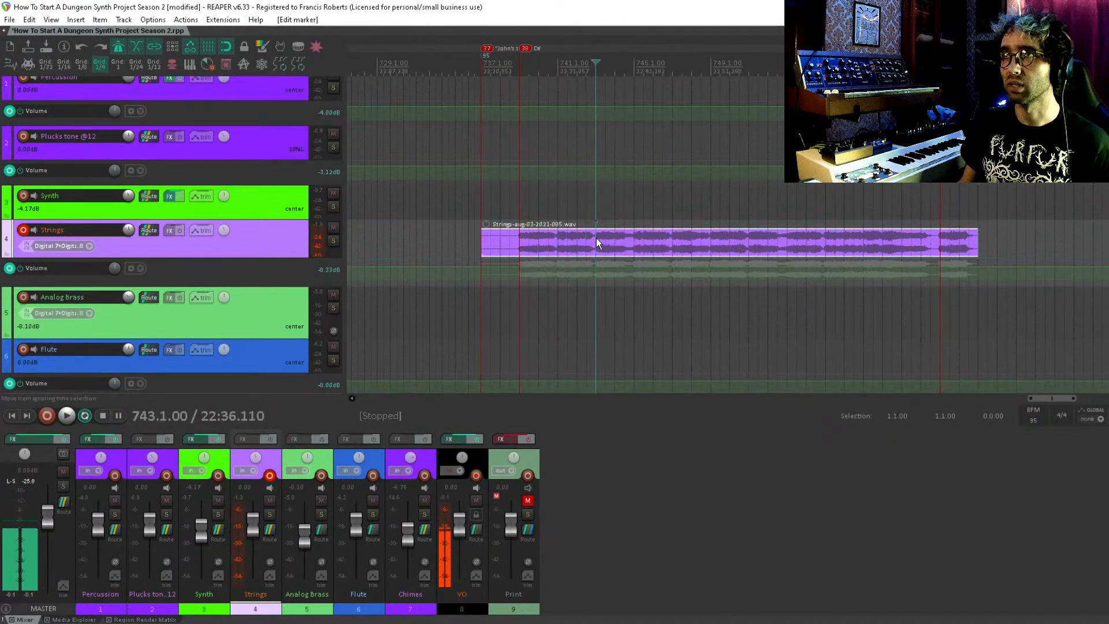
pyautogui.press('m')
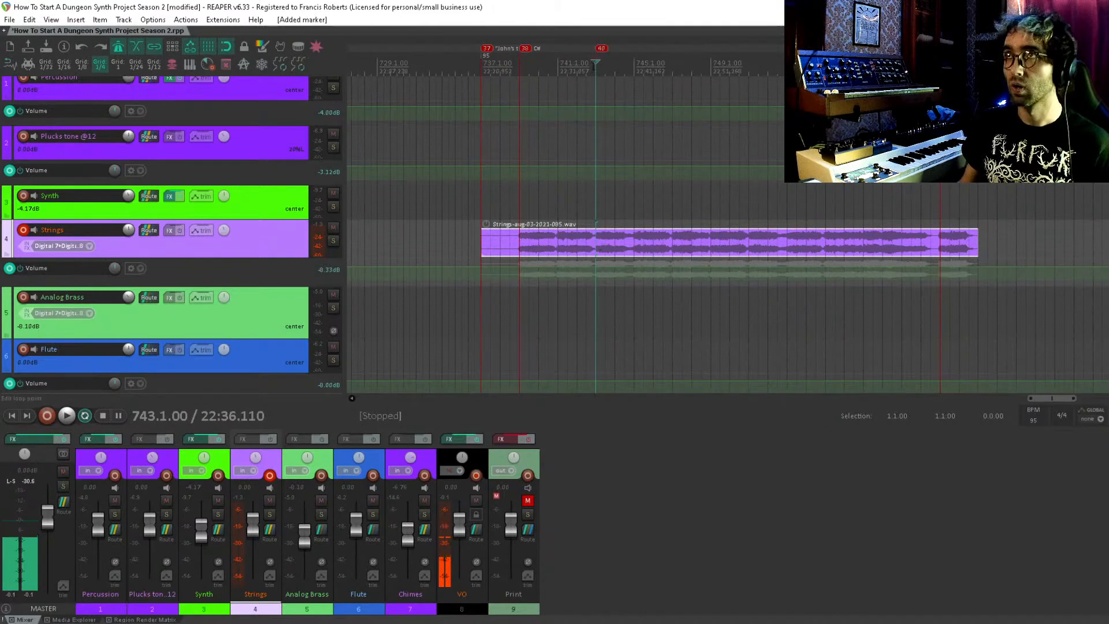
pyautogui.press('space')
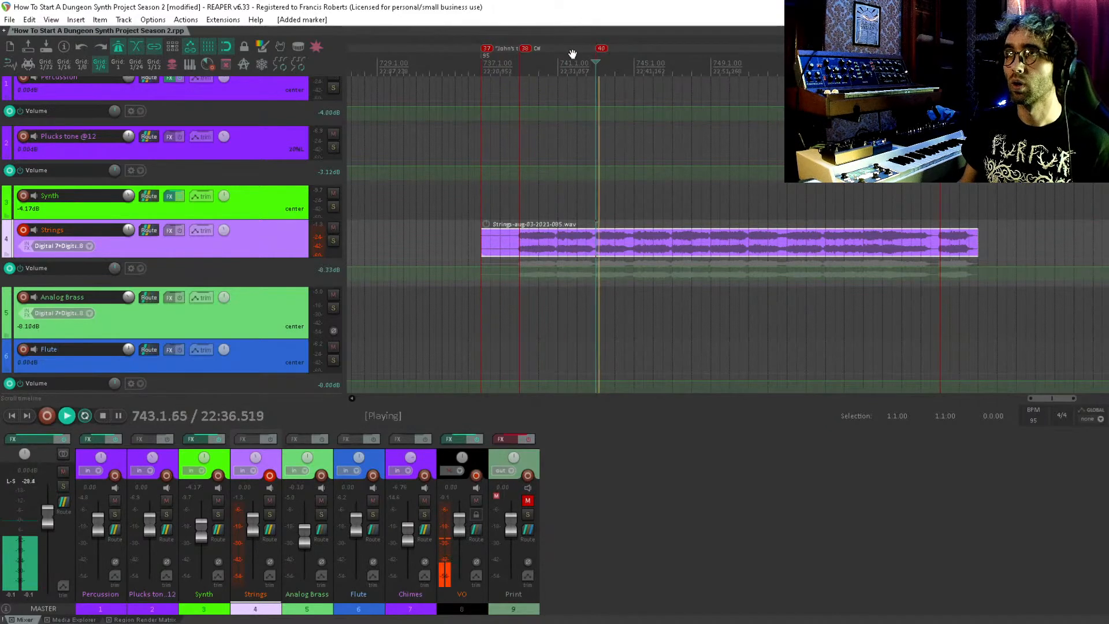
pyautogui.press('space')
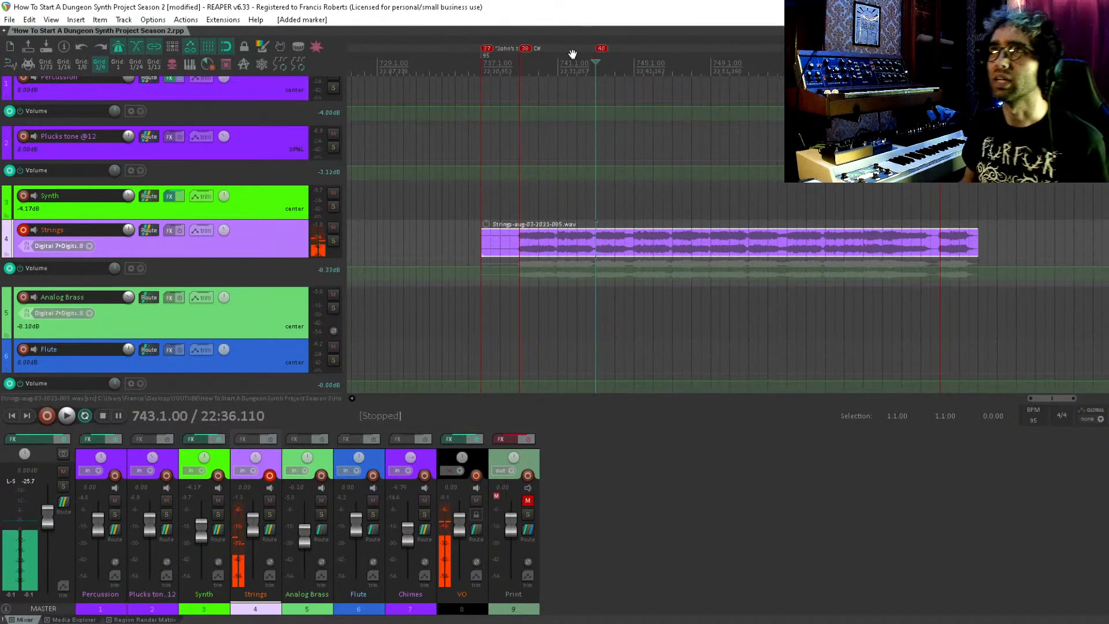
# Rename the marker at bar 739 as Db and name the marker at bar 743 C.
pyautogui.doubleClick(525, 51)
pyautogui.write('Db')
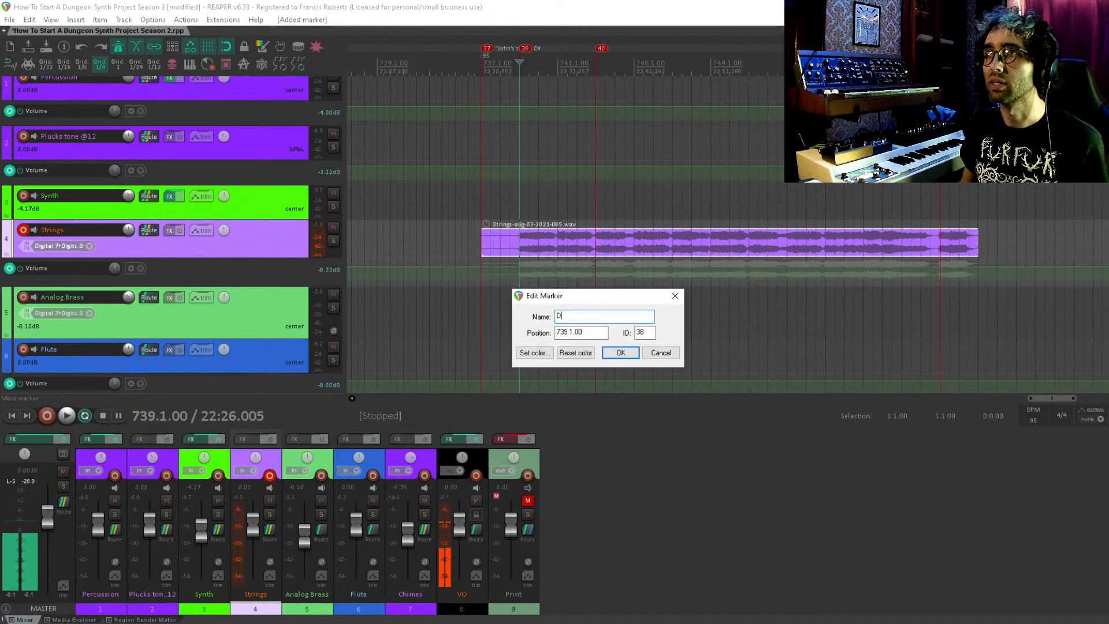
pyautogui.press('Return')
pyautogui.doubleClick(602, 50)
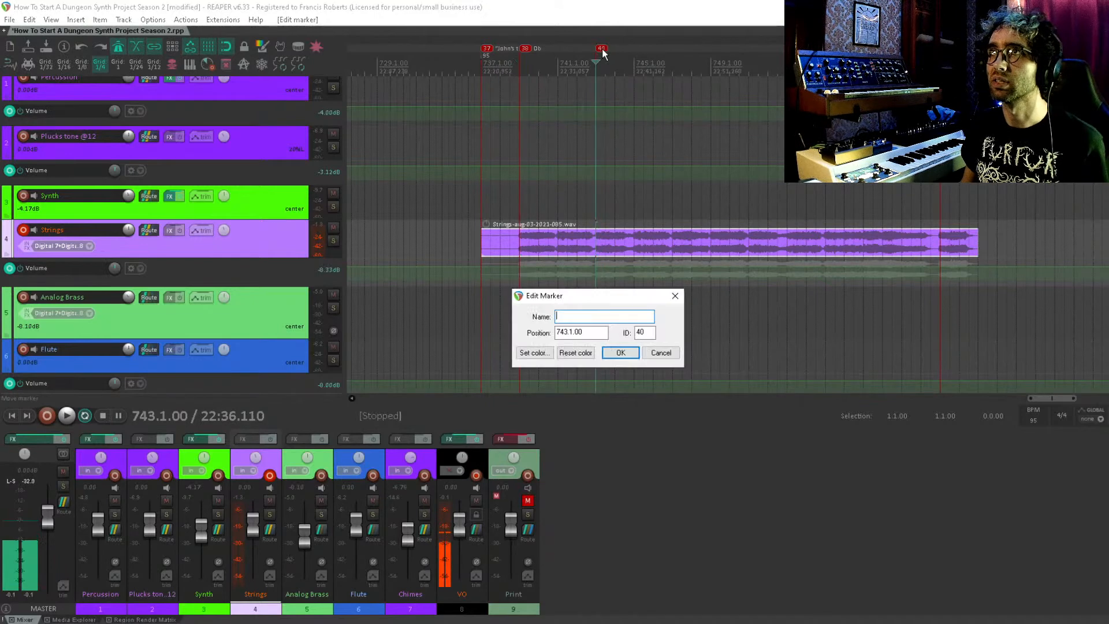
pyautogui.press('Return')
# Add a marker at bar 747 and name it Db.
pyautogui.click(672, 239)
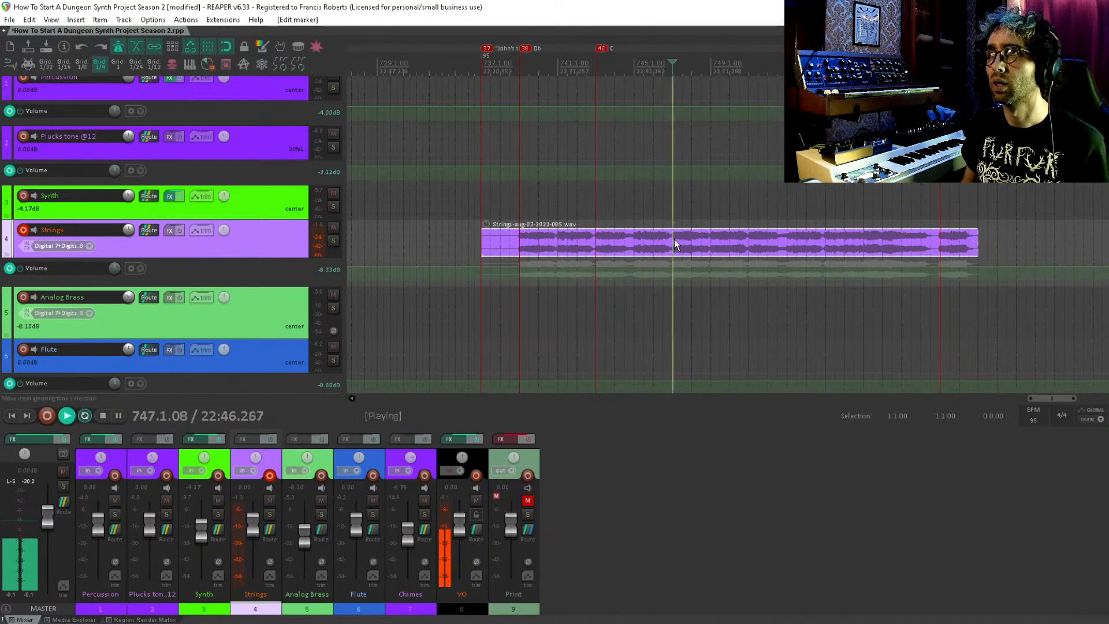
pyautogui.press('m')
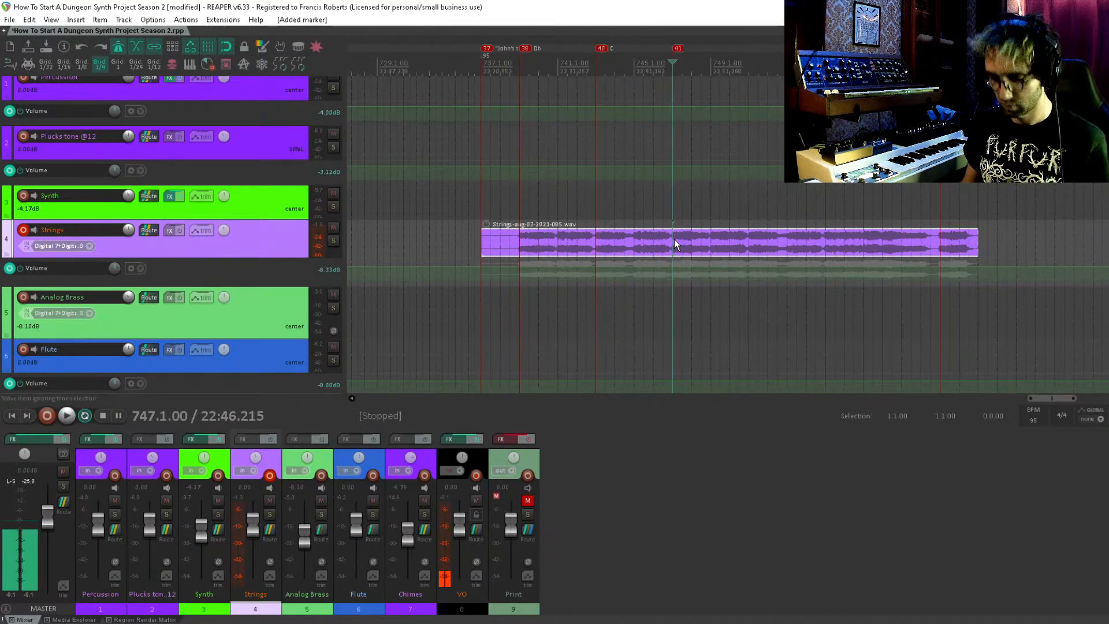
pyautogui.doubleClick(679, 49)
pyautogui.write('Db')
pyautogui.press('Return')
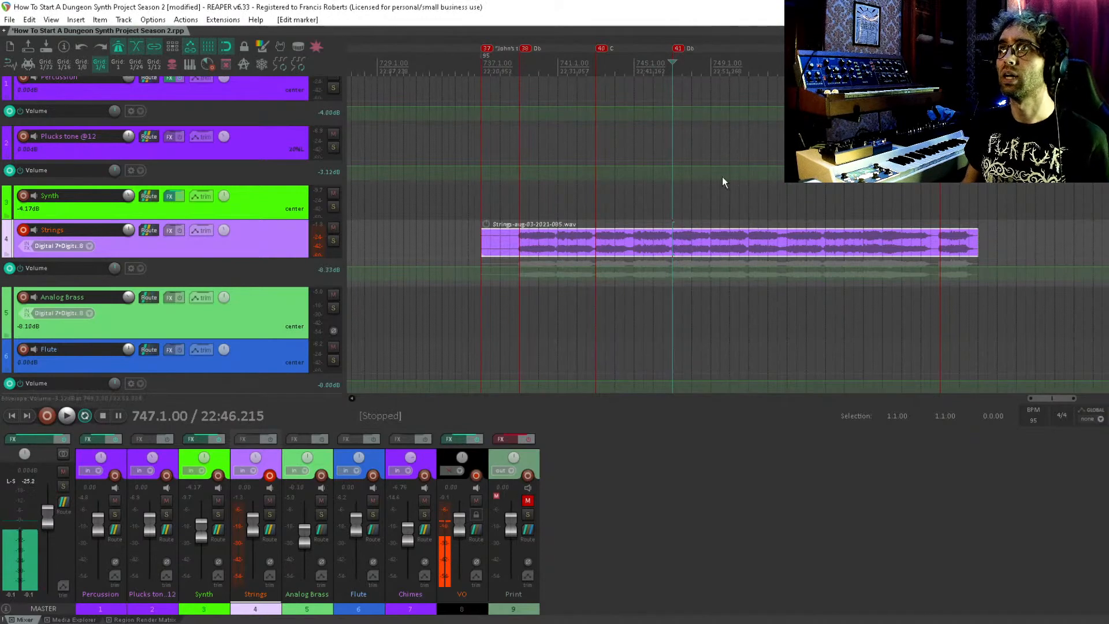
# Add a marker at bar 751 and name it C.
pyautogui.click(750, 240)
pyautogui.press('m')
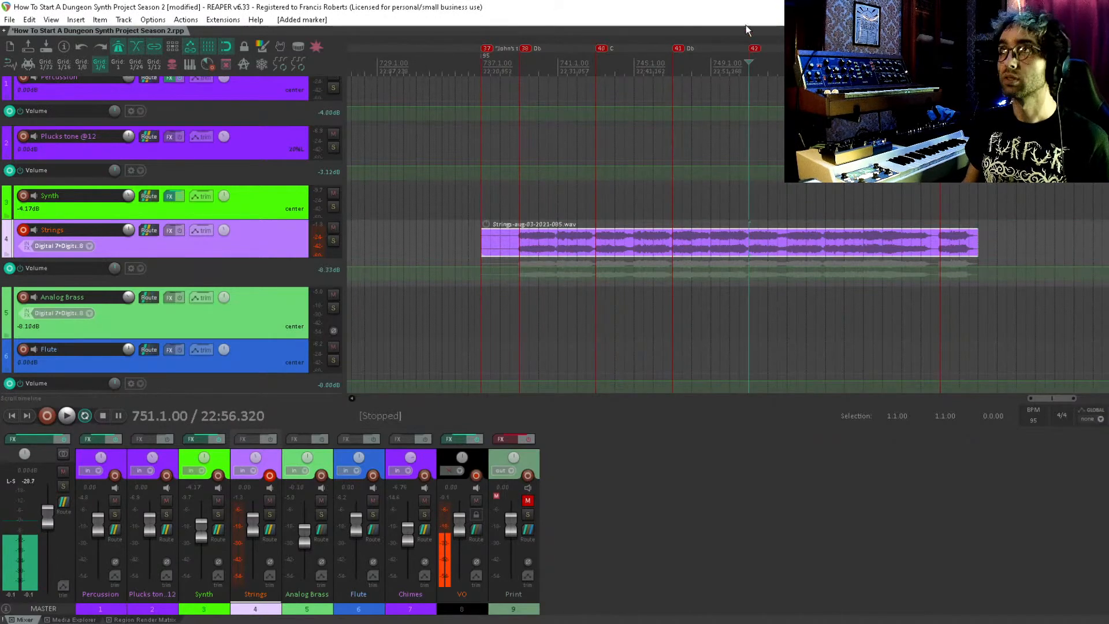
pyautogui.doubleClick(755, 50)
pyautogui.write('C')
pyautogui.press('Return')
# Rename the C markers at bars 743 and 751 as Cm.
pyautogui.click(601, 50)
pyautogui.doubleClick(603, 50)
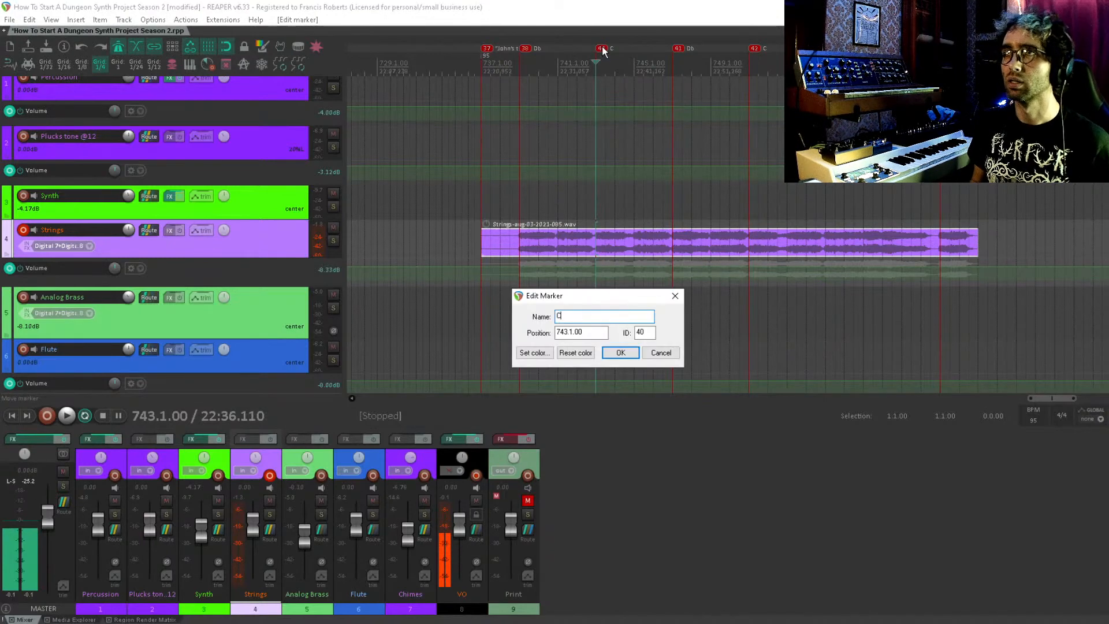
pyautogui.write('m')
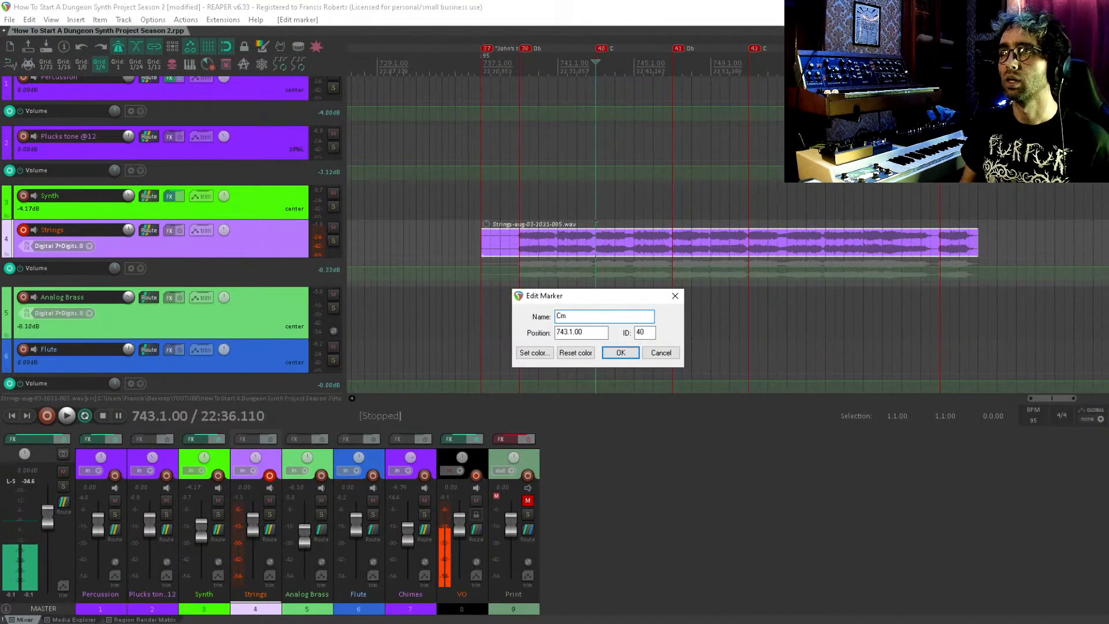
pyautogui.press('Return')
pyautogui.hscroll(5, 577, 52)
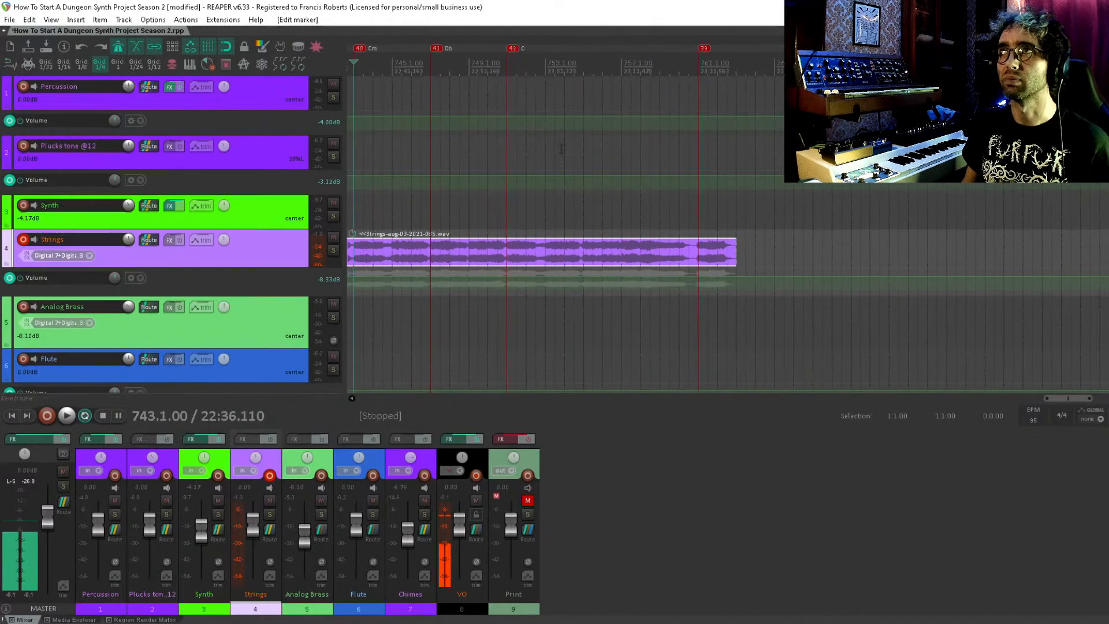
pyautogui.click(514, 48)
pyautogui.doubleClick(513, 48)
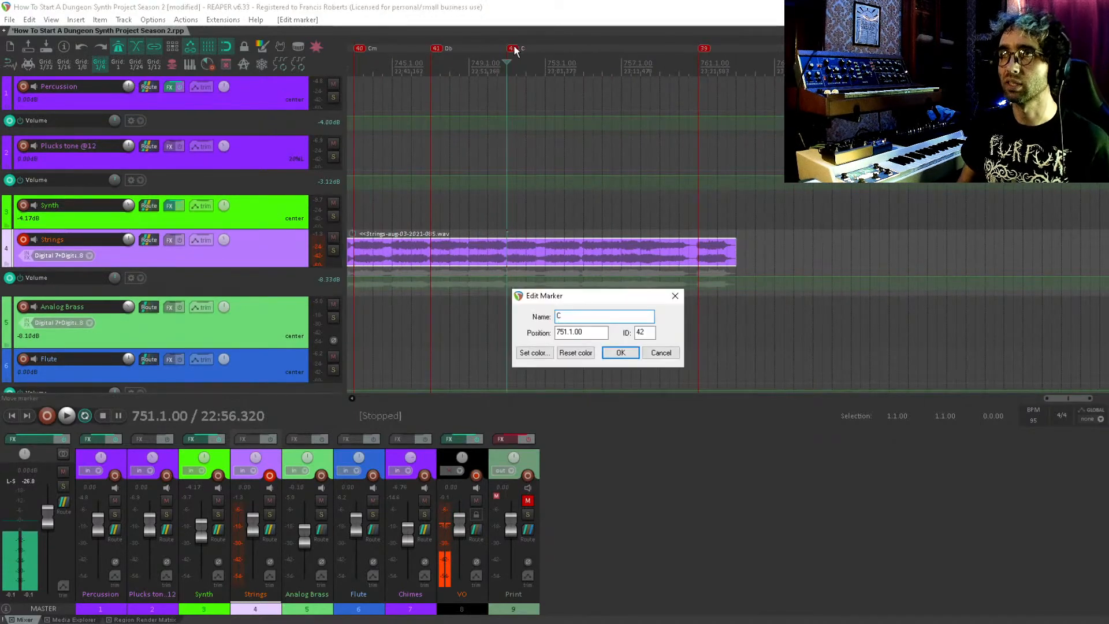
pyautogui.write('Cm')
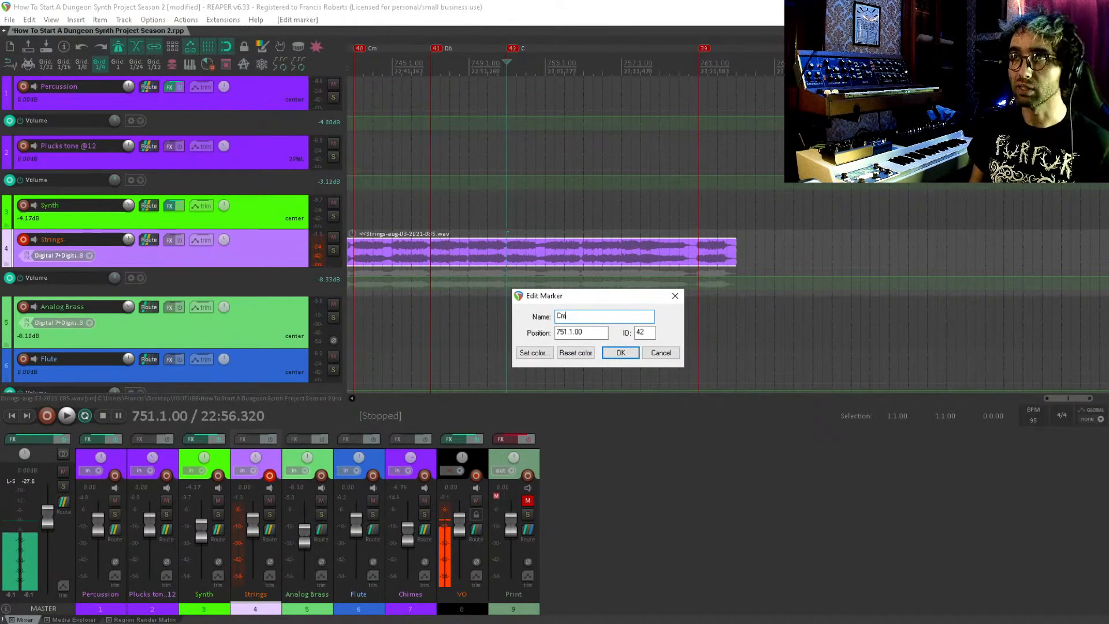
pyautogui.press('Return')
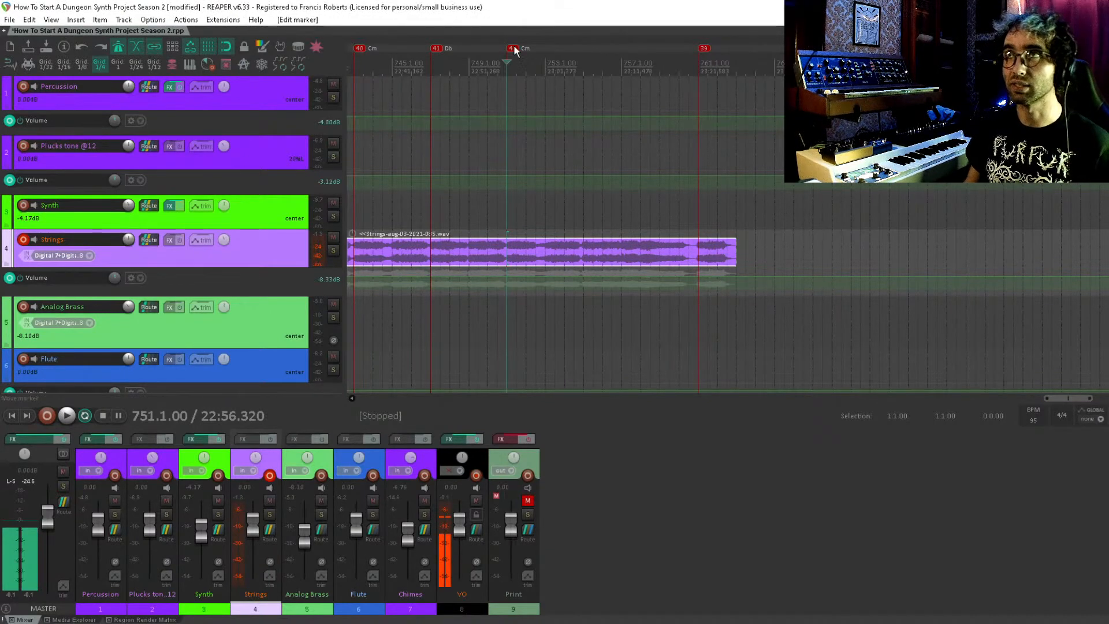
# Add a marker at bar 755 and name it Bb.
pyautogui.click(549, 253)
pyautogui.click(584, 252)
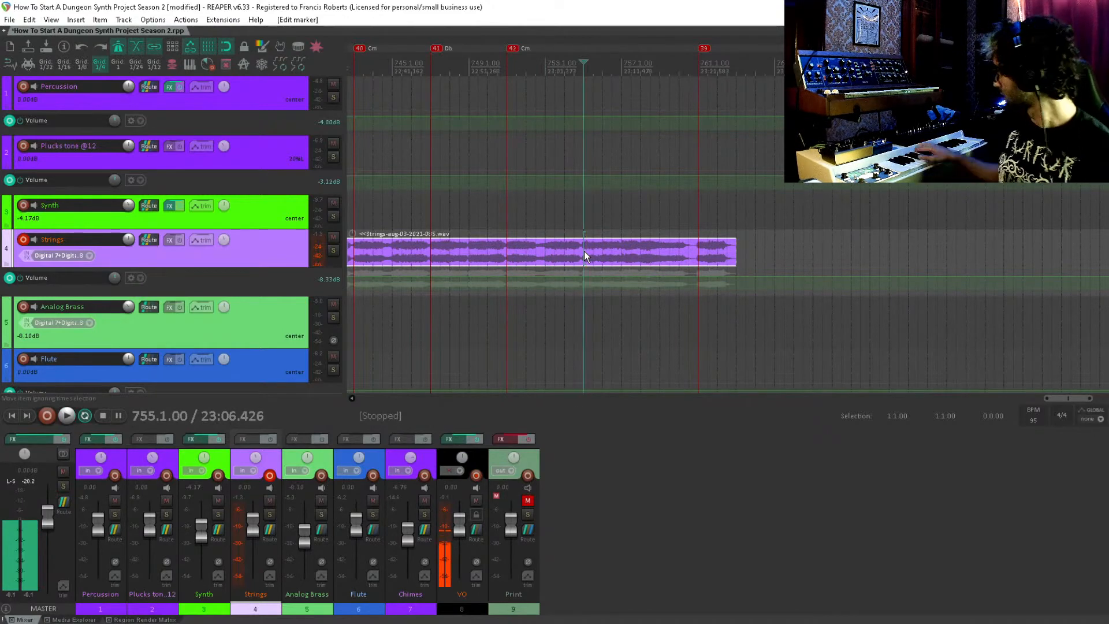
pyautogui.press('m')
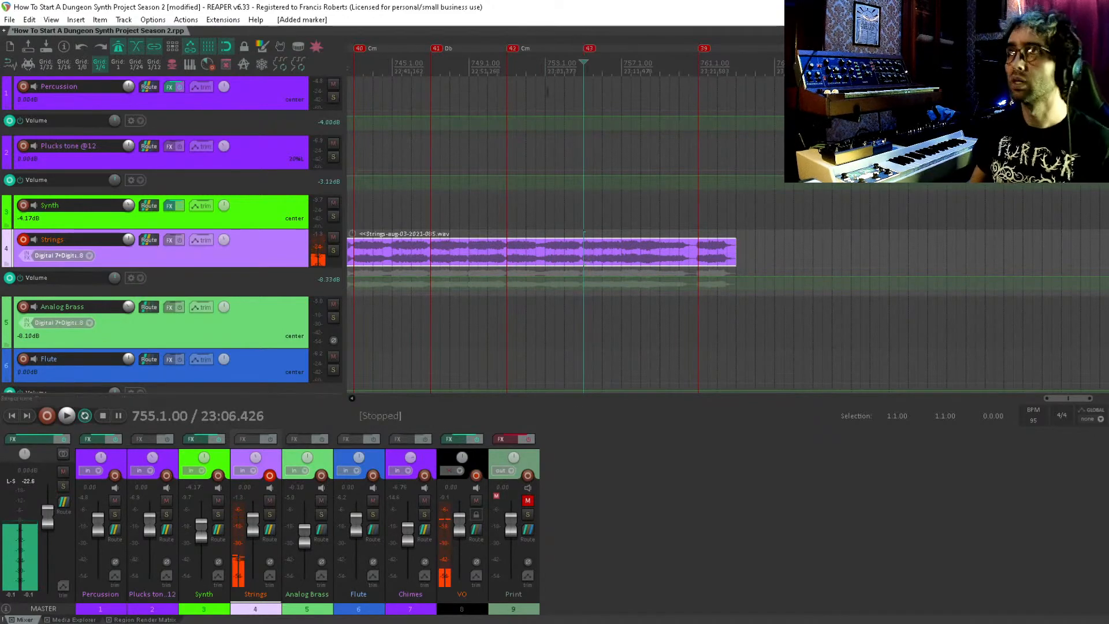
pyautogui.doubleClick(590, 48)
pyautogui.write('Bb')
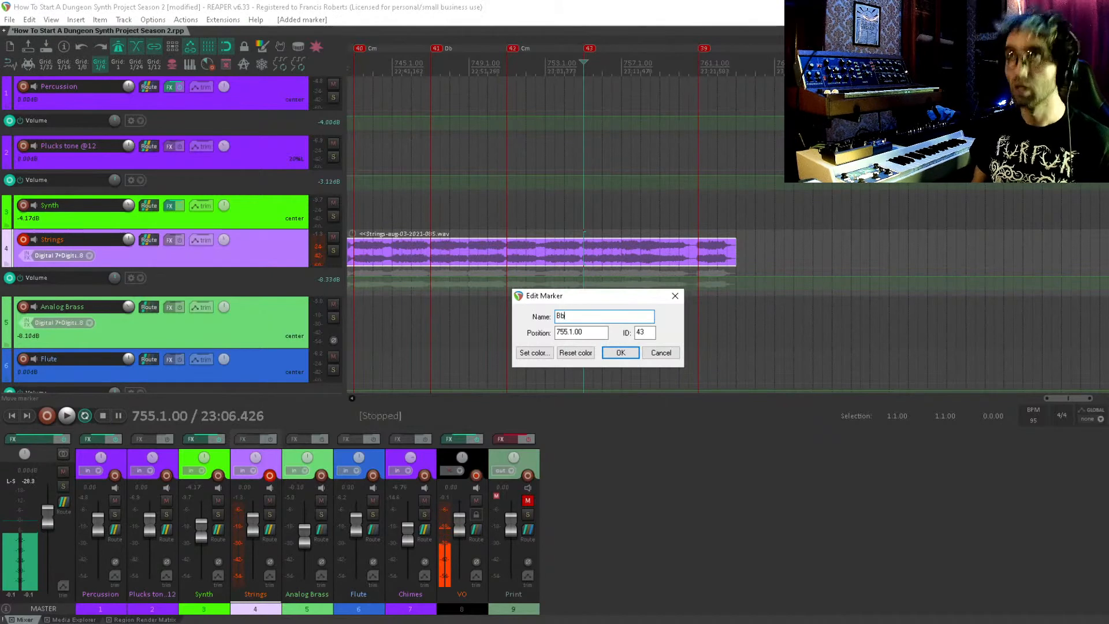
pyautogui.press('Return')
# Briefly play the Strings take around bars 755 and 757, and add a marker named Bbm at bar 757.
pyautogui.press('space')
pyautogui.press('space')
pyautogui.click(620, 247)
pyautogui.press('space')
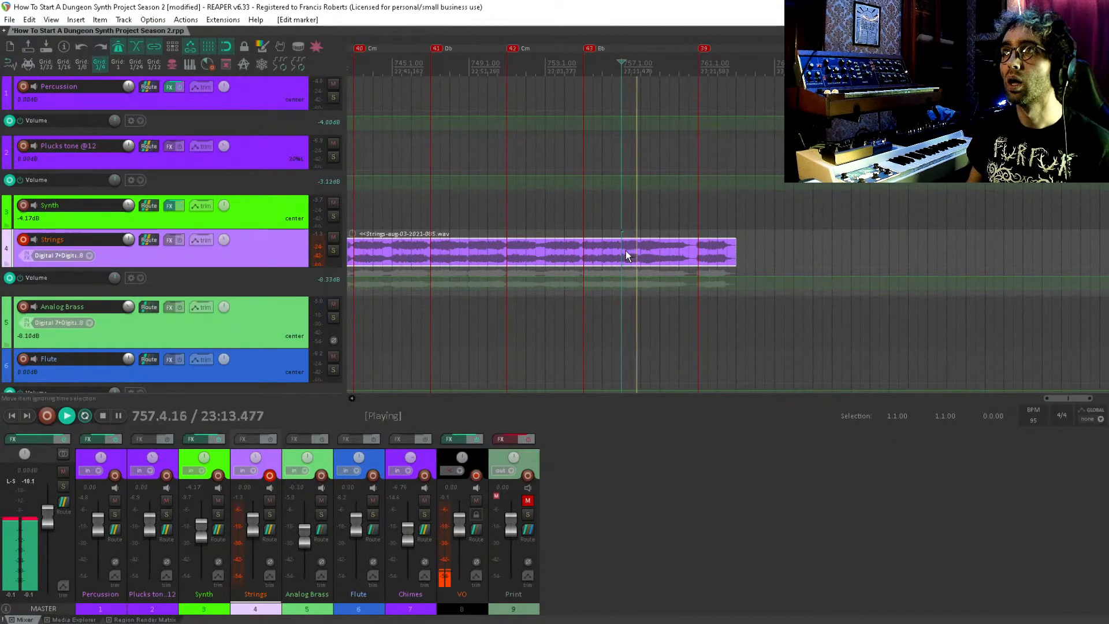
pyautogui.press('space')
pyautogui.press('m')
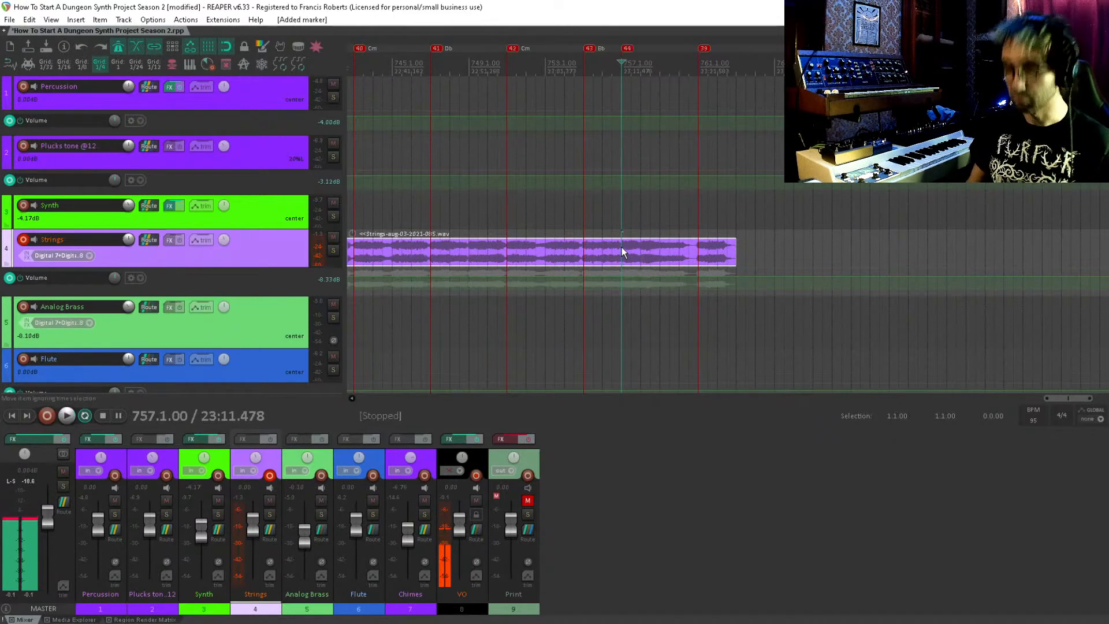
pyautogui.doubleClick(627, 49)
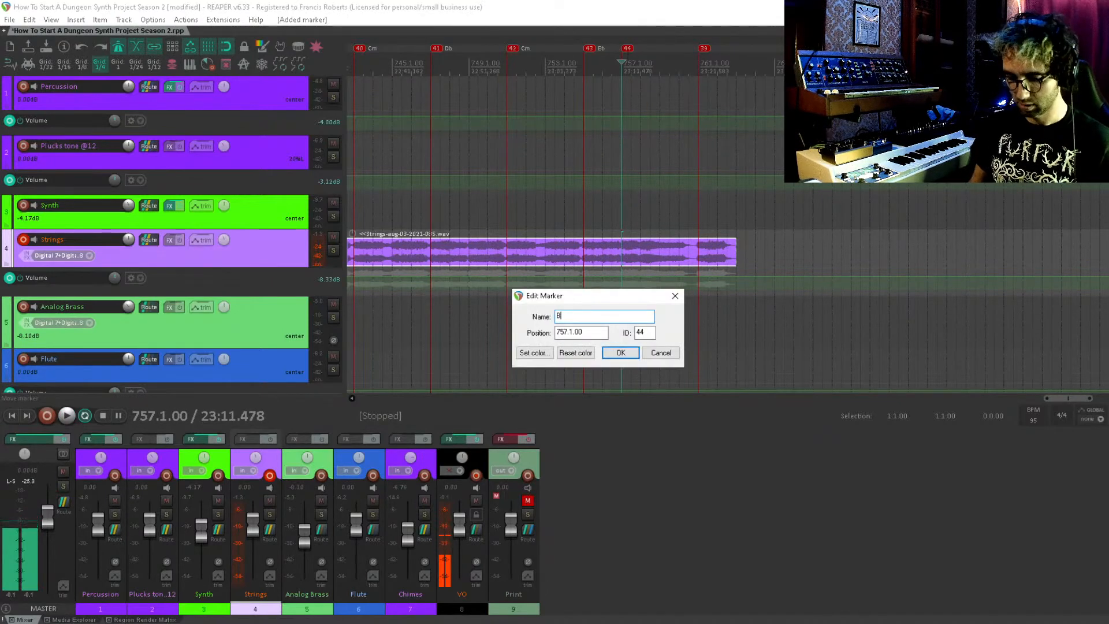
pyautogui.write('Bbm')
pyautogui.press('Return')
# Play the Strings take from around bar 753 through bar 760 to check the Bb and Bbm chord markers.
pyautogui.press('space')
pyautogui.press('space')
pyautogui.click(555, 70)
pyautogui.press('space')
pyautogui.click(545, 70)
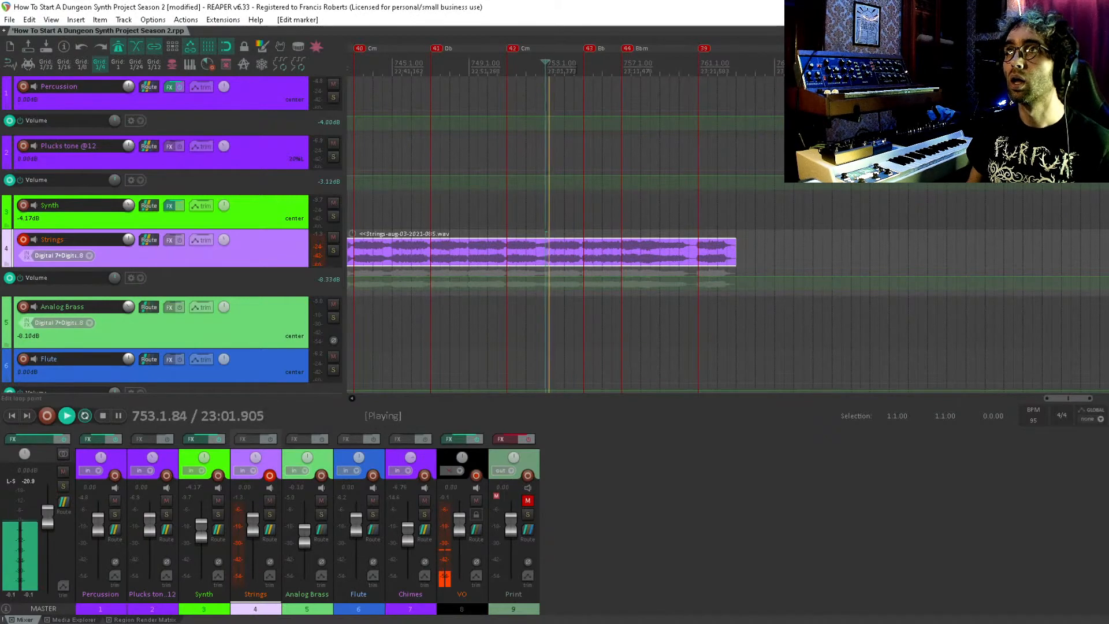
pyautogui.click(584, 70)
pyautogui.click(574, 69)
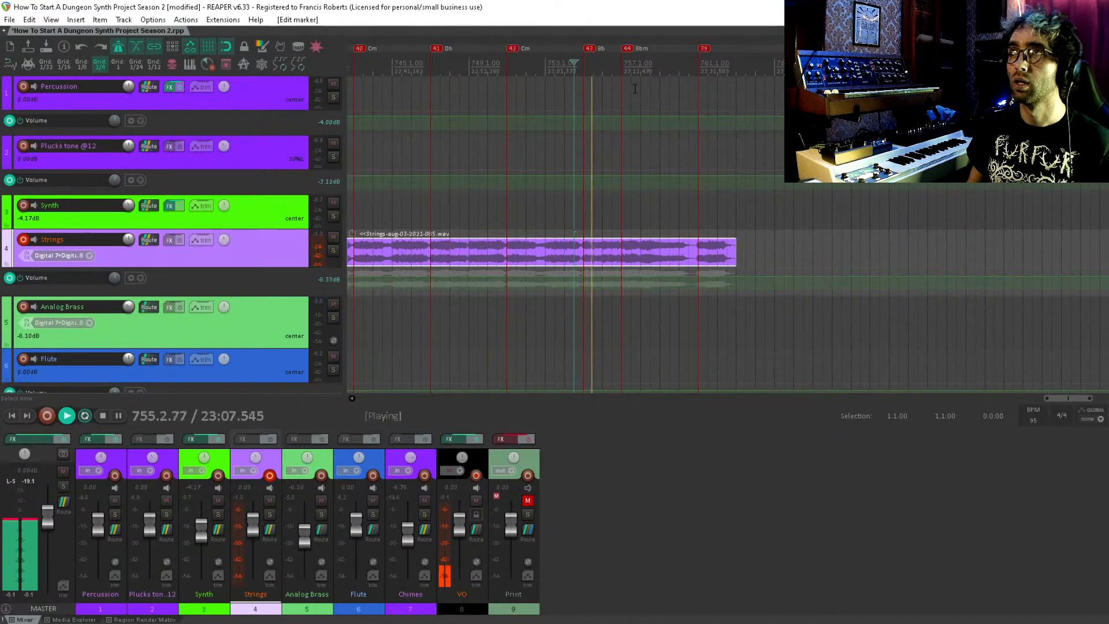
pyautogui.moveTo(661, 75); pyautogui.dragTo(564, 86)
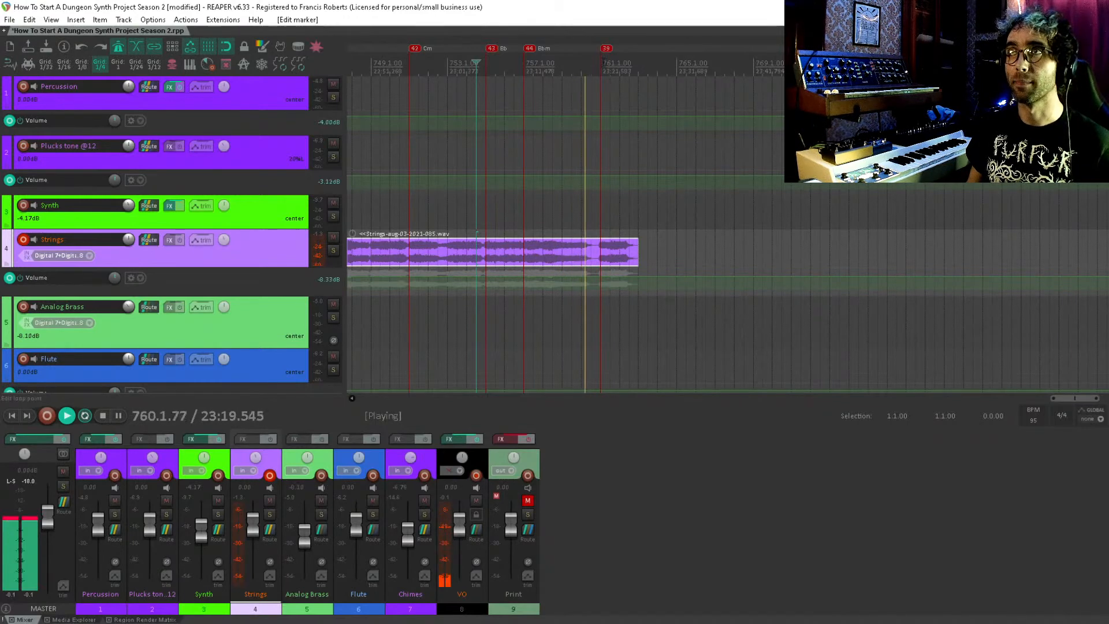
pyautogui.press('space')
# Place the edit cursor at bar 761 and save the project.
pyautogui.click(600, 104)
pyautogui.hotkey('ctrl', 's')
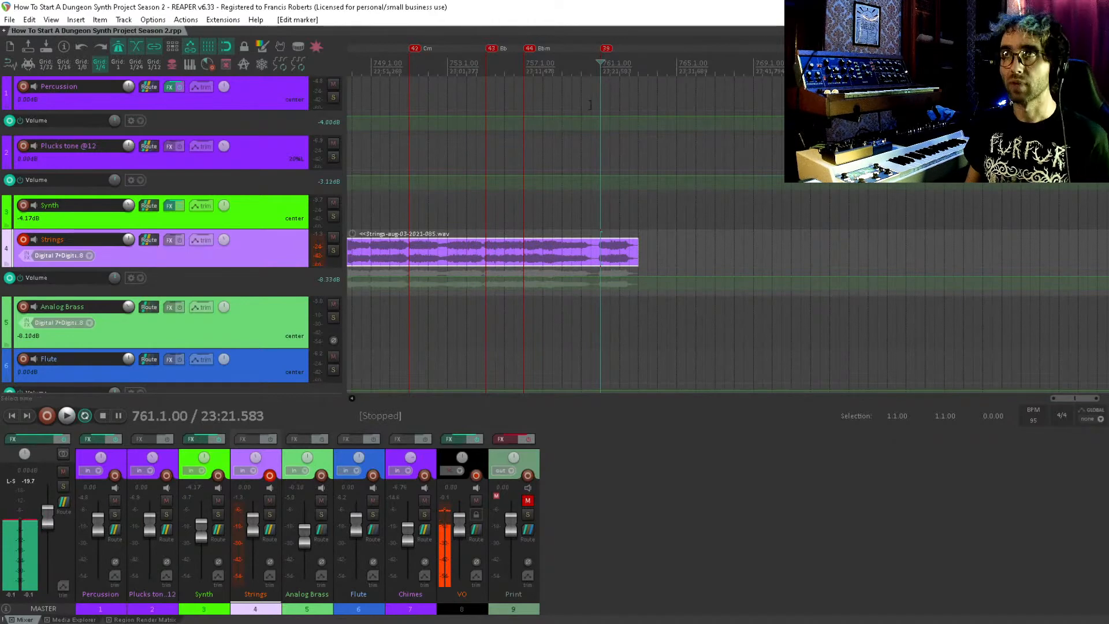
pyautogui.scroll(-5, 586, 116)
pyautogui.press('c')
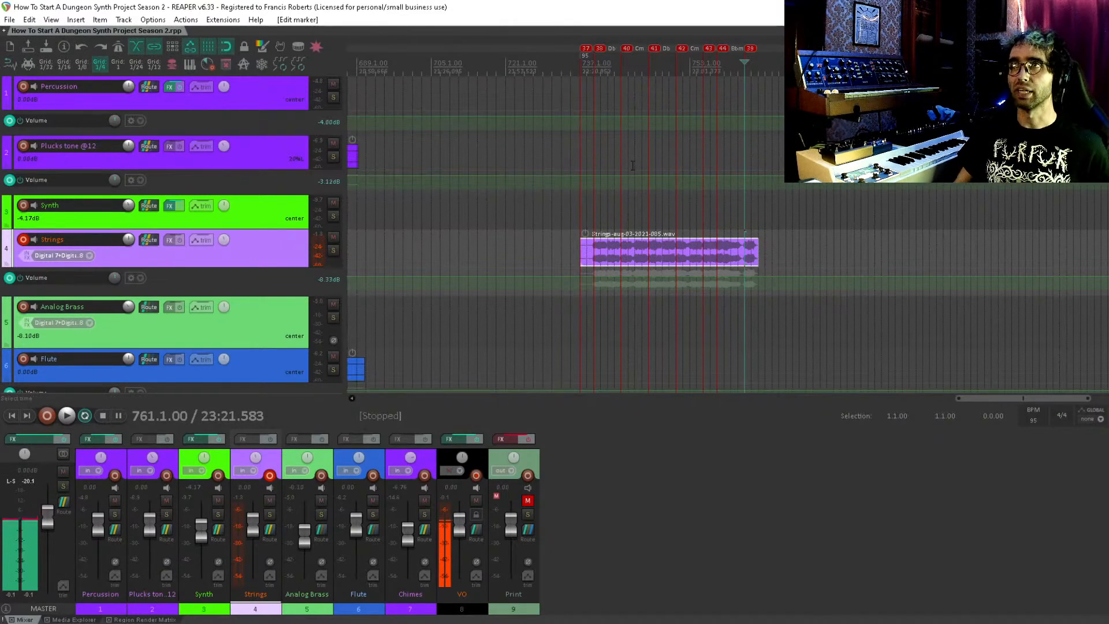
pyautogui.moveTo(653, 177)
pyautogui.mouseDown()
pyautogui.moveTo(658, 235)
pyautogui.moveTo(643, 254)
pyautogui.mouseUp()
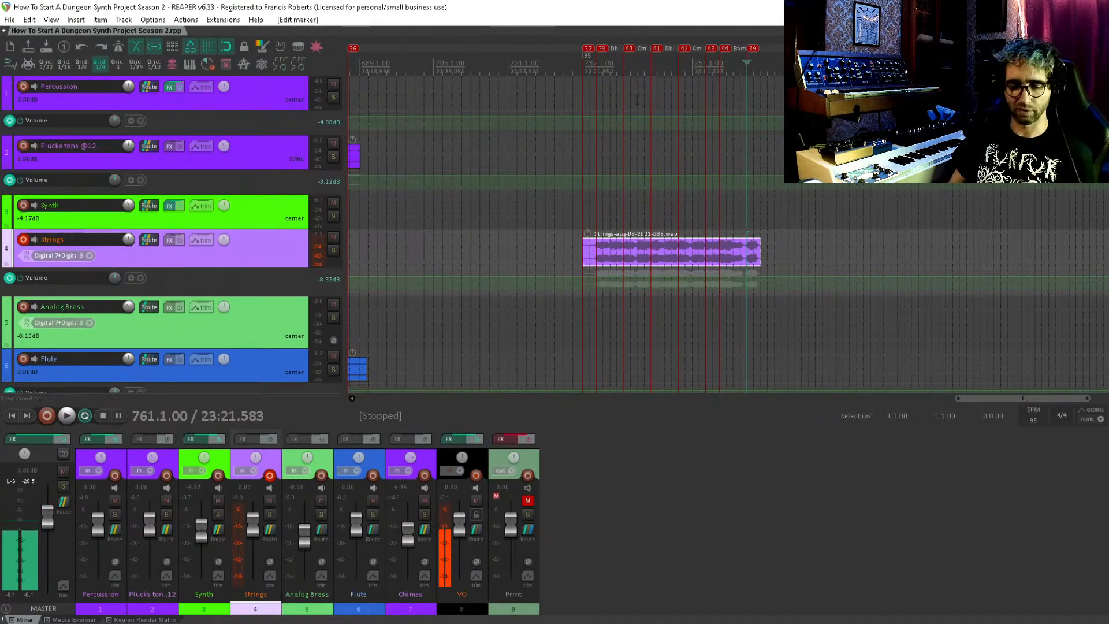
pyautogui.moveTo(667, 151); pyautogui.dragTo(665, 175)
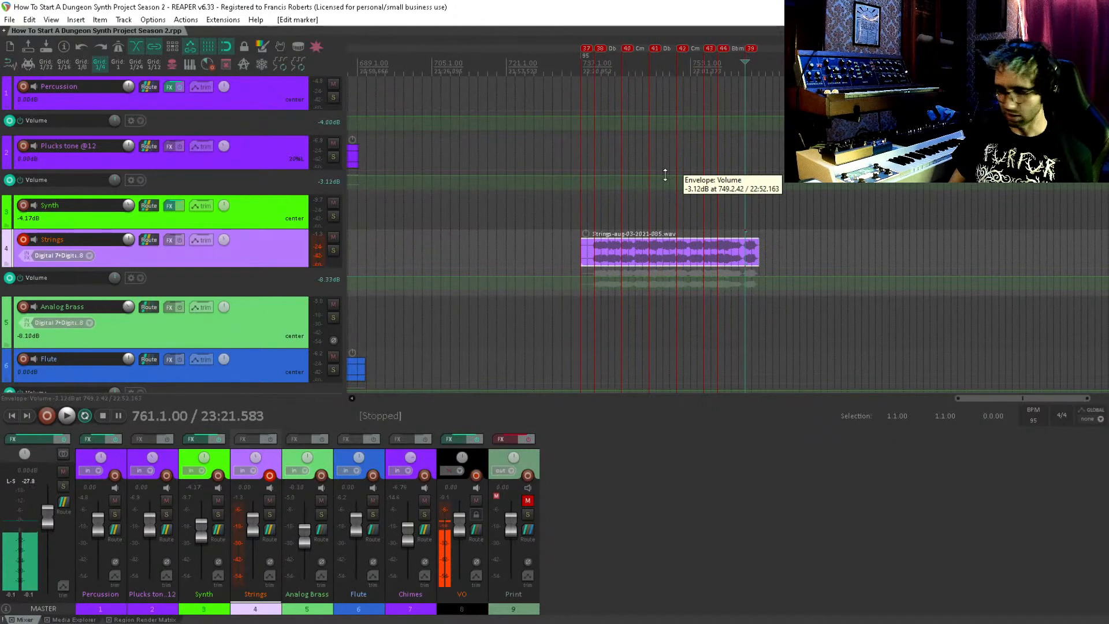
pyautogui.moveTo(699, 168); pyautogui.dragTo(704, 179)
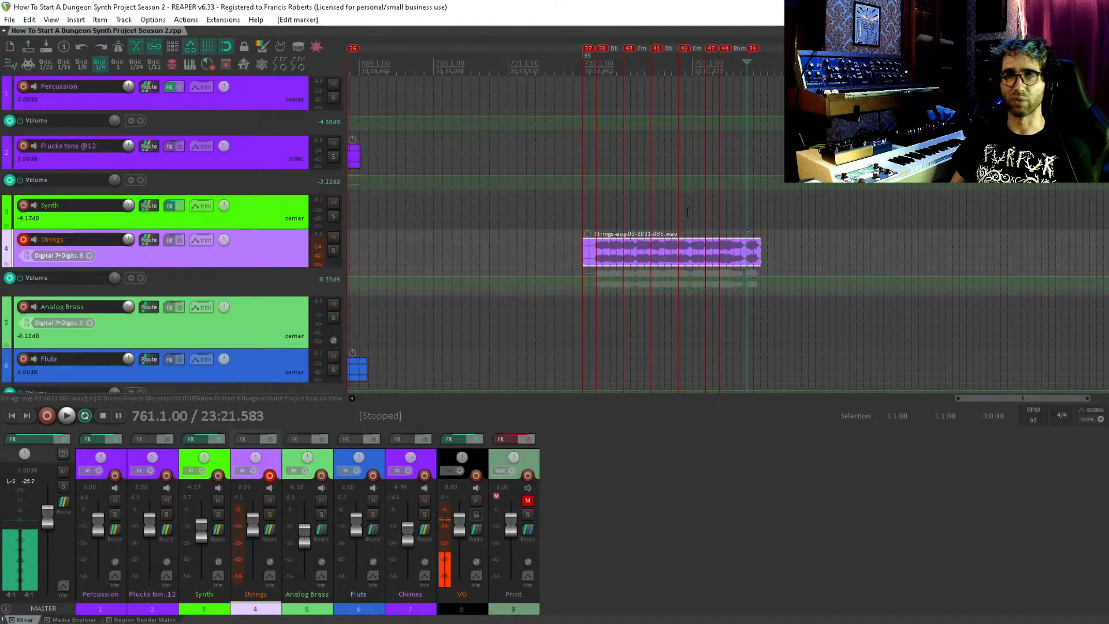
# Switch record arming from the Strings track to the Synth track and rehearse over the Strings take from bar 739.
pyautogui.click(597, 253)
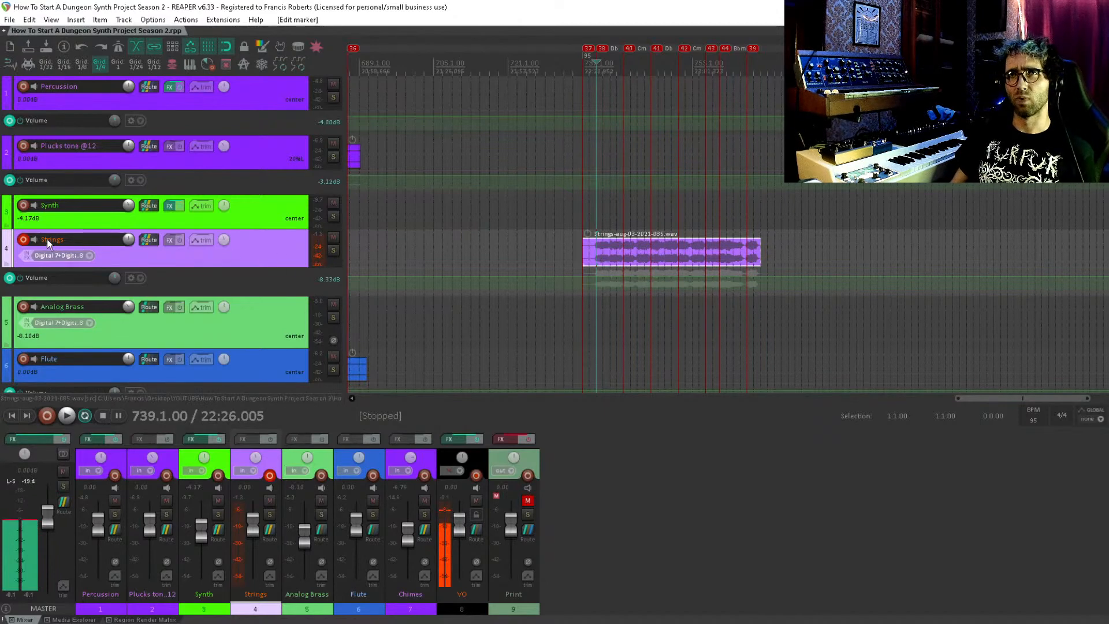
pyautogui.click(23, 240)
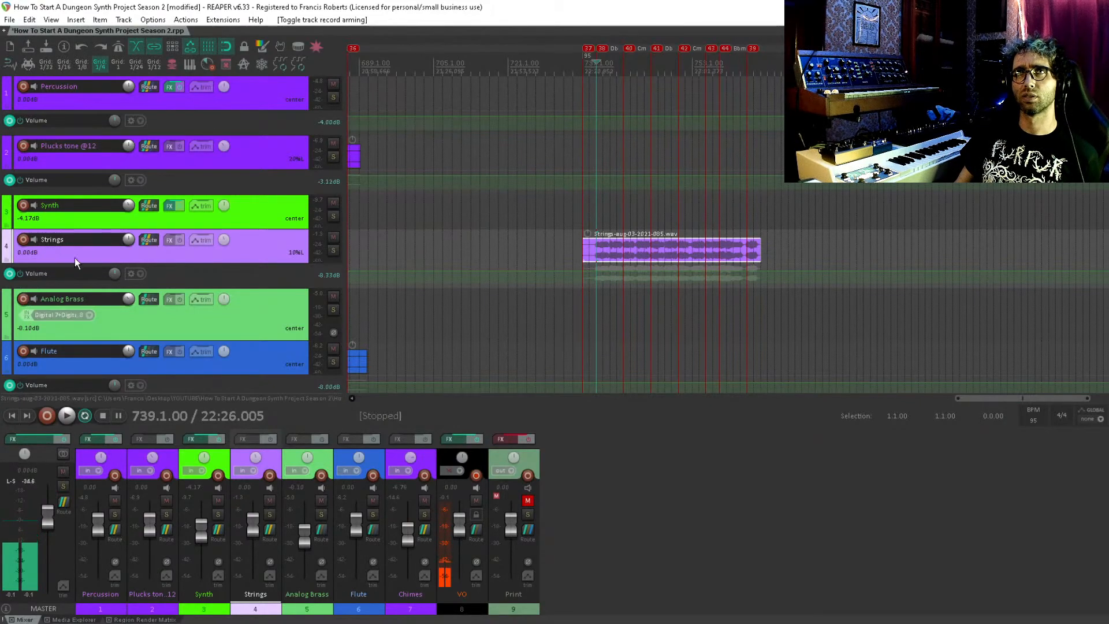
pyautogui.scroll(-1, 114, 250)
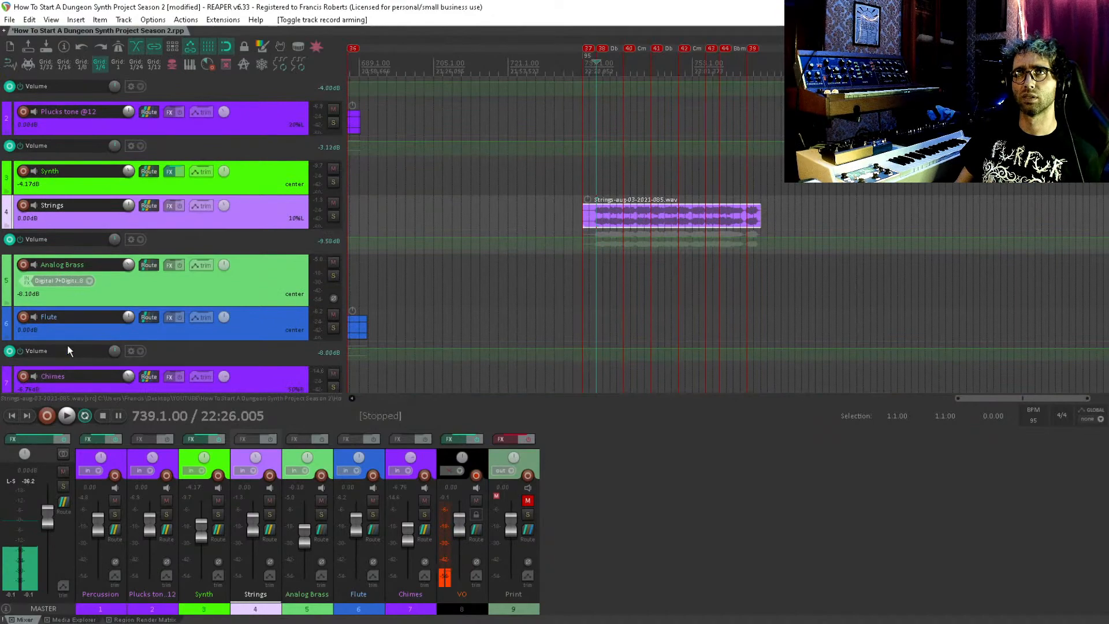
pyautogui.scroll(1, 67, 344)
pyautogui.click(23, 205)
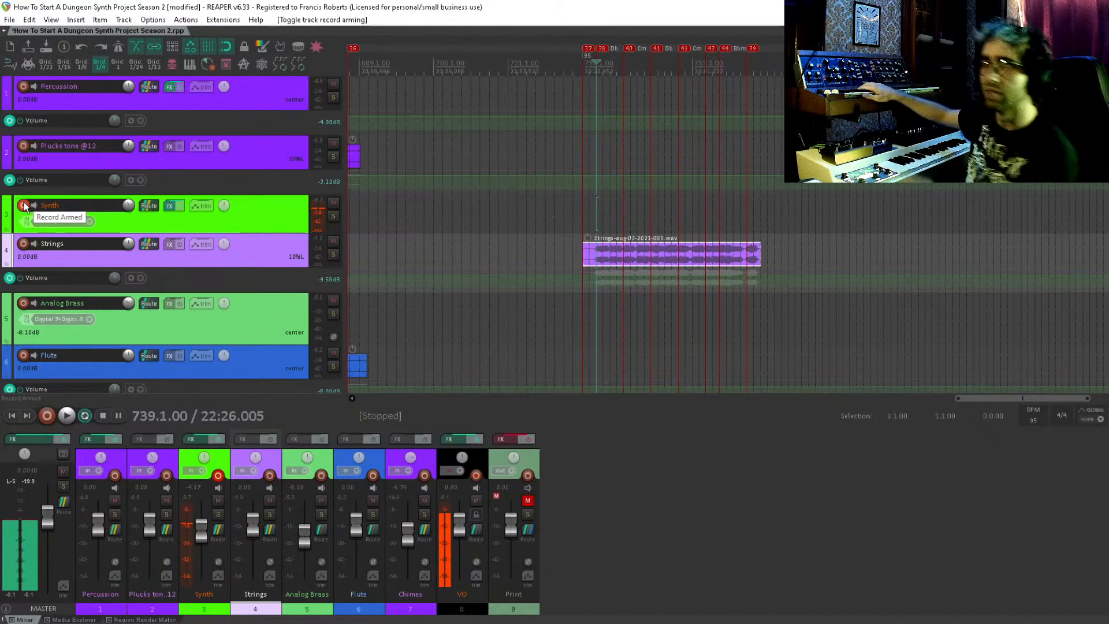
pyautogui.press('space')
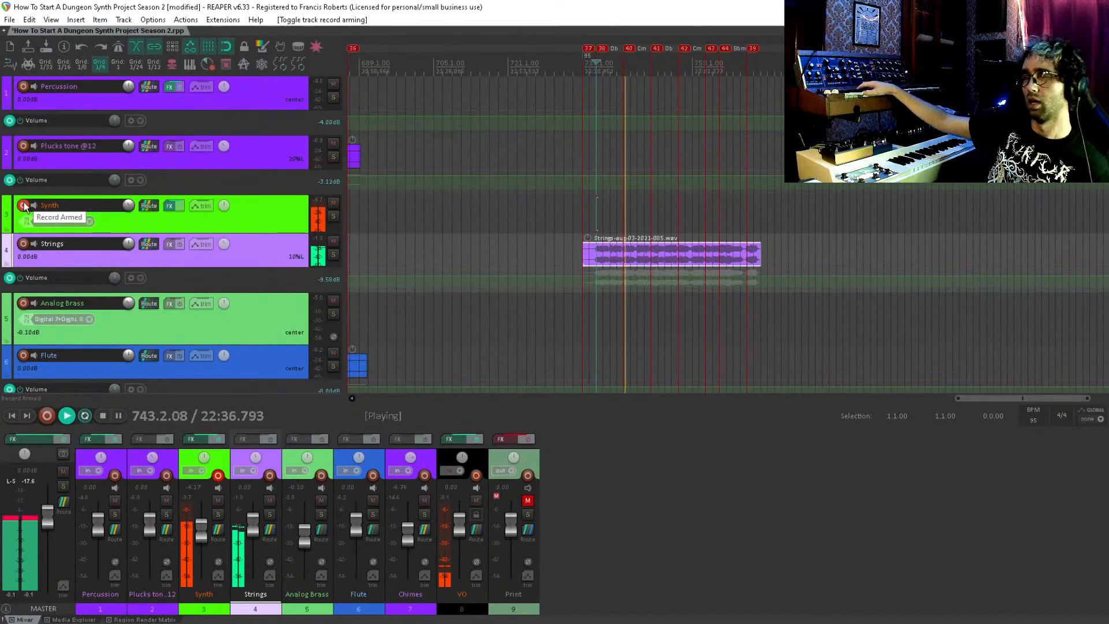
pyautogui.press('space')
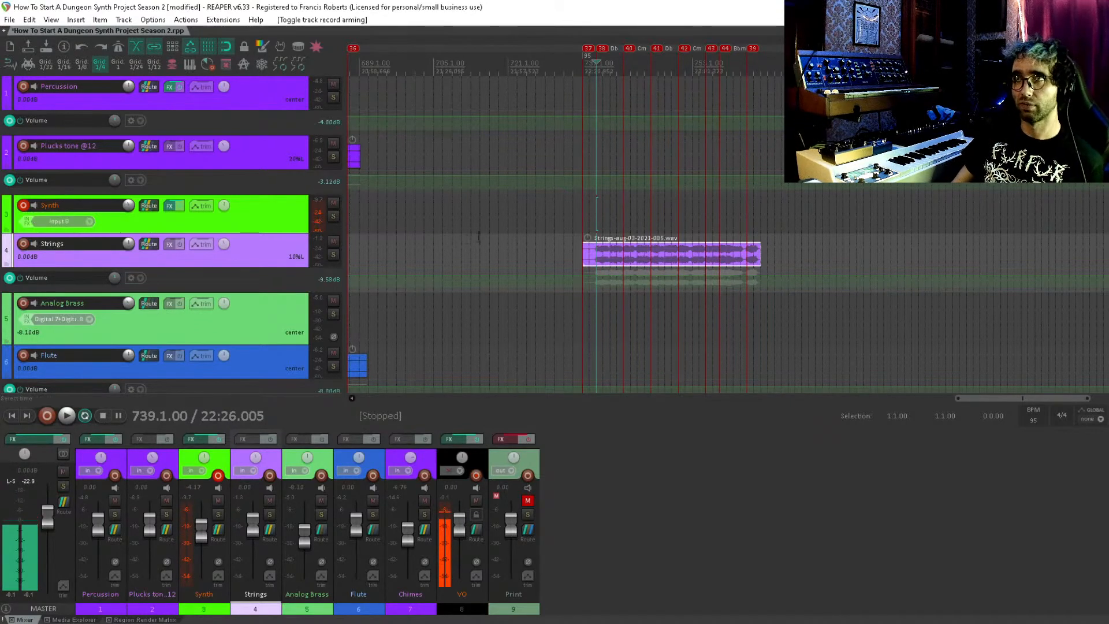
# Save the project and record a Synth take from bar 737 to just past bar 761.
pyautogui.click(572, 227)
pyautogui.hotkey('ctrl', 's')
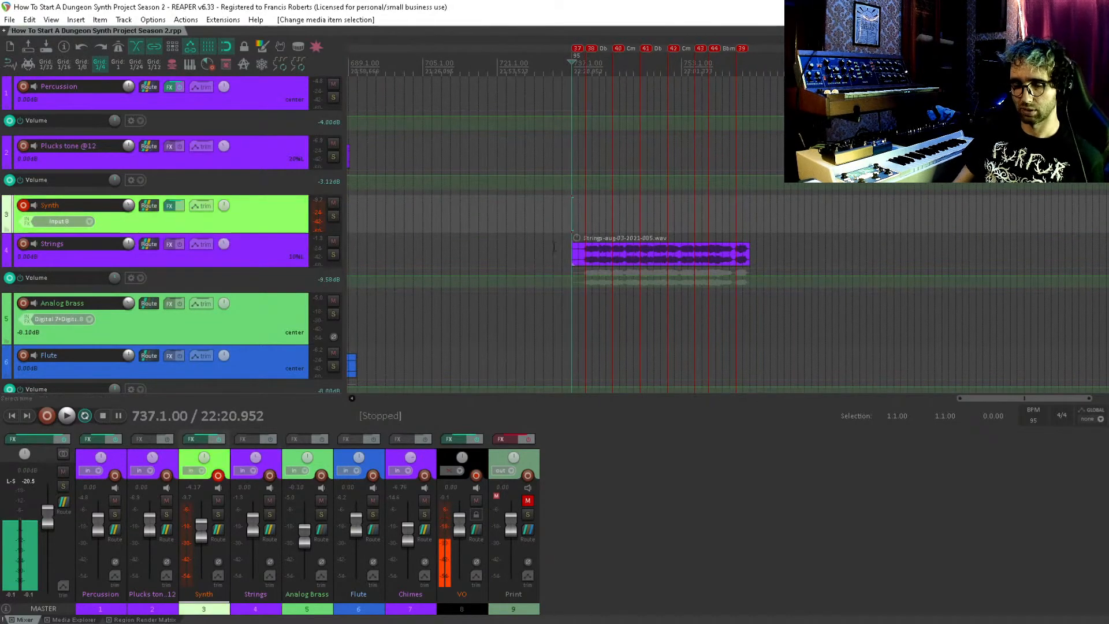
pyautogui.hotkey('ctrl', 'r')
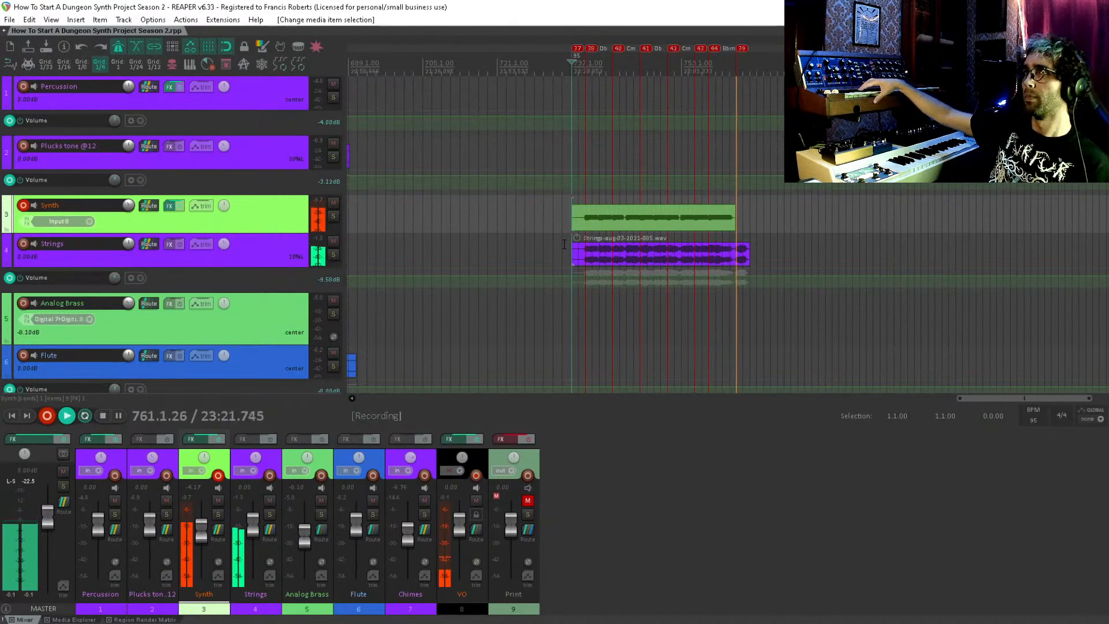
pyautogui.press('space')
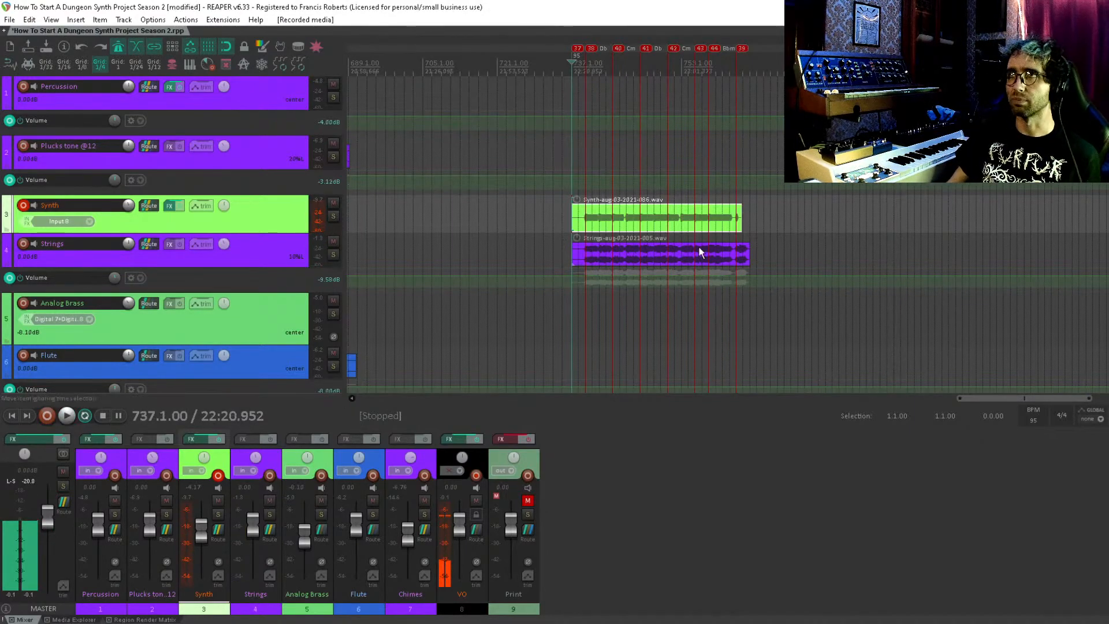
# Split the Synth take at bar 761 and delete the part after the split.
pyautogui.click(735, 219)
pyautogui.scroll(10, 734, 215)
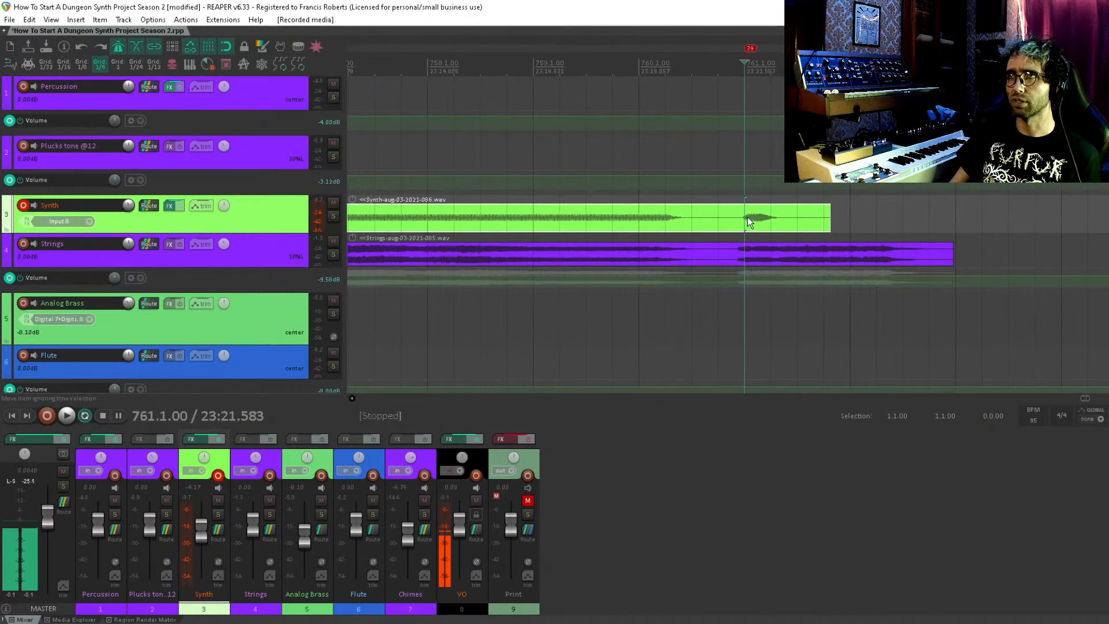
pyautogui.press('s')
pyautogui.press('Delete')
pyautogui.scroll(-10, 720, 224)
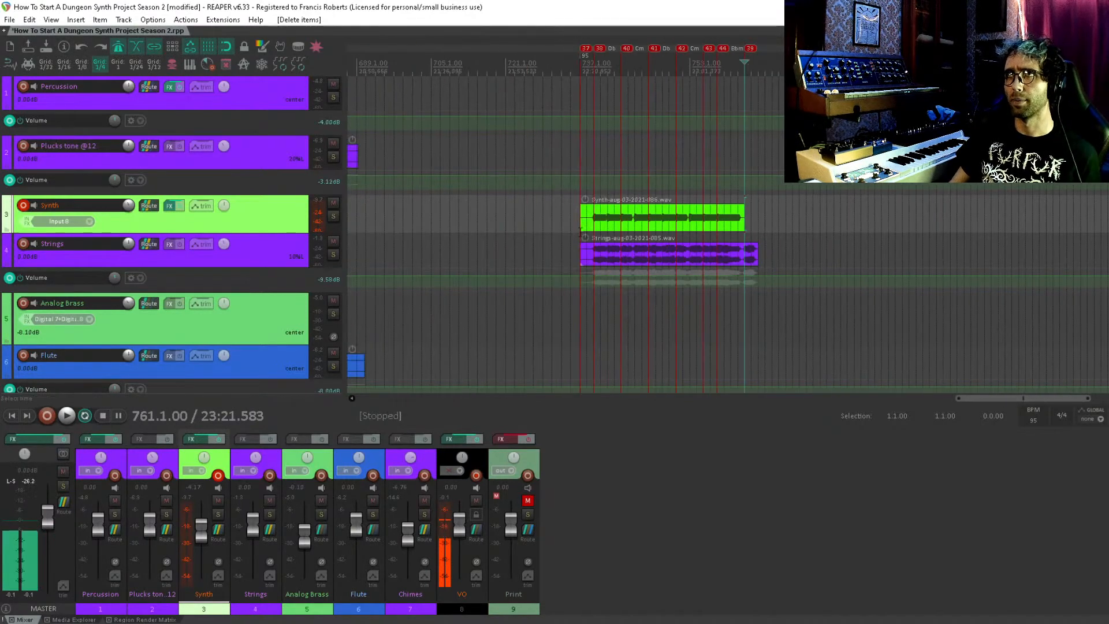
# Disarm recording on the Synth track and save the project.
pyautogui.click(581, 215)
pyautogui.press('space')
pyautogui.press('space')
pyautogui.click(23, 205)
pyautogui.click(81, 368)
pyautogui.scroll(-3, 81, 368)
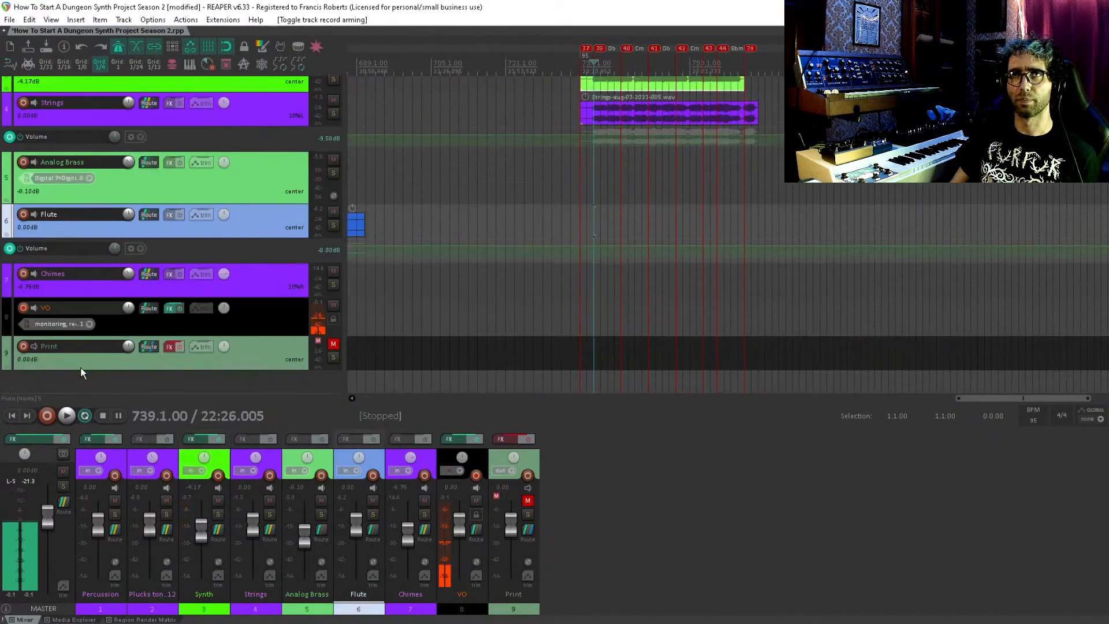
pyautogui.hotkey('ctrl', 's')
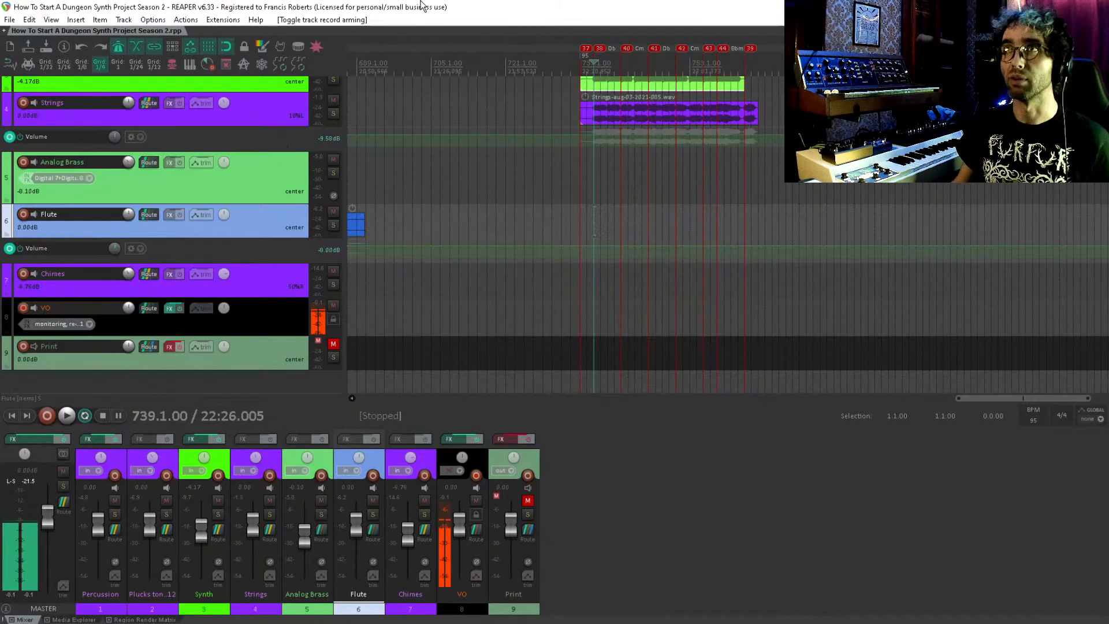
# Arm the Plucks tone track for recording and rehearse over the Synth and Strings takes from bar 739.
pyautogui.scroll(-1, 186, 231)
pyautogui.scroll(5, 186, 231)
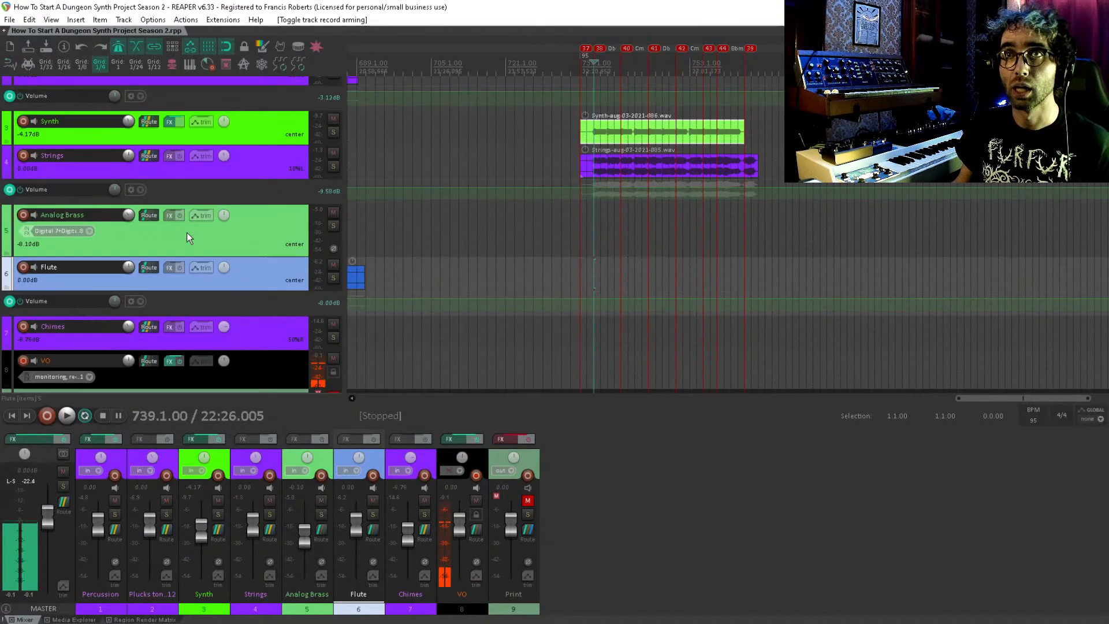
pyautogui.scroll(1, 120, 242)
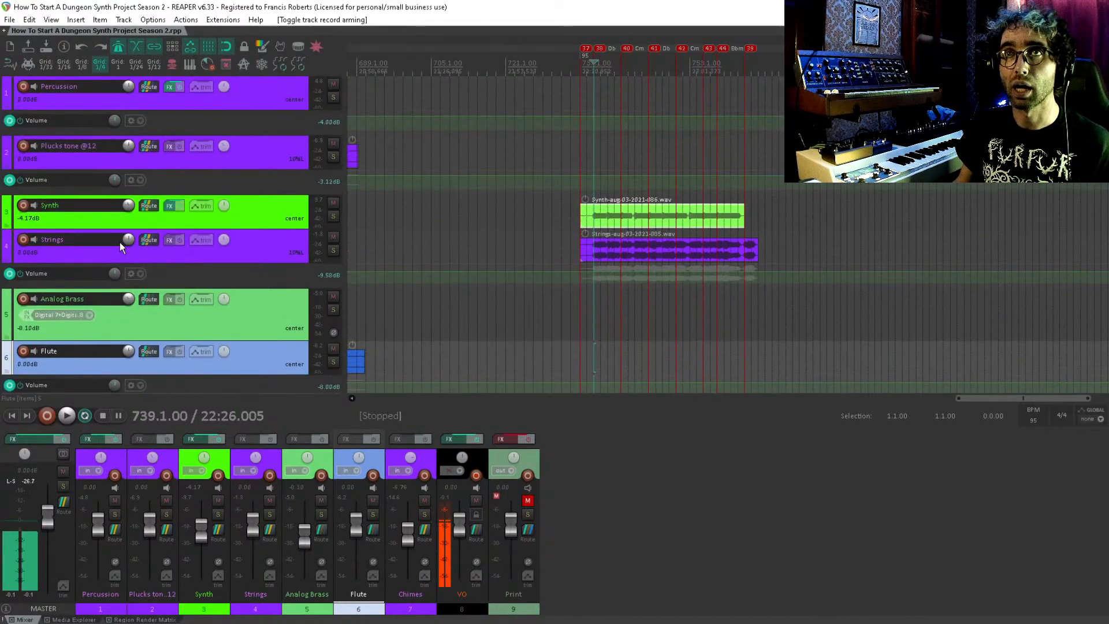
pyautogui.click(23, 146)
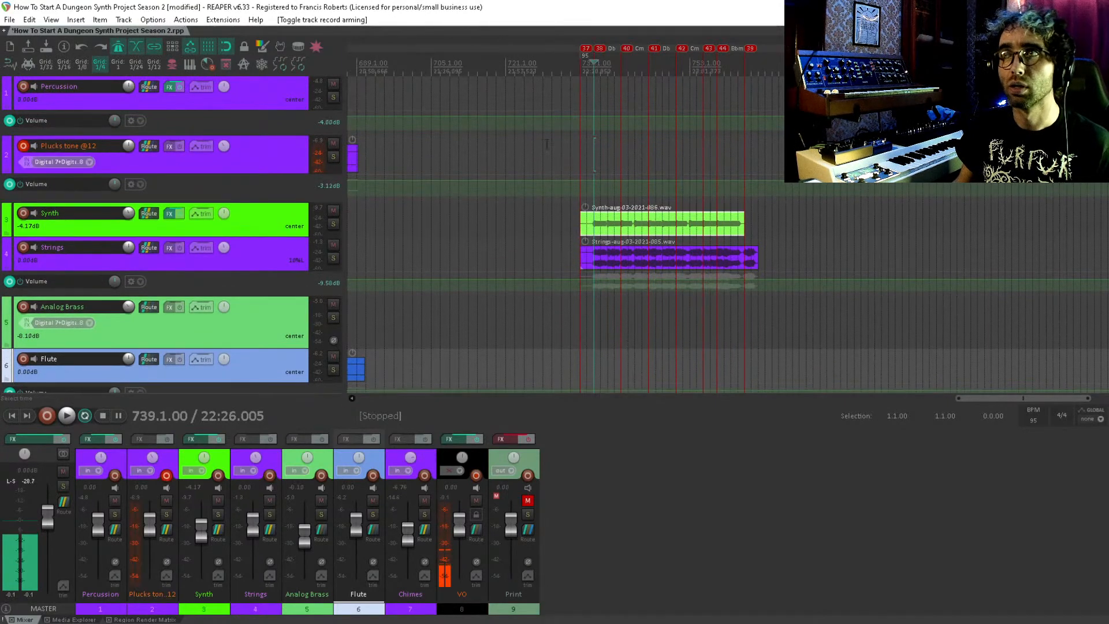
pyautogui.click(597, 151)
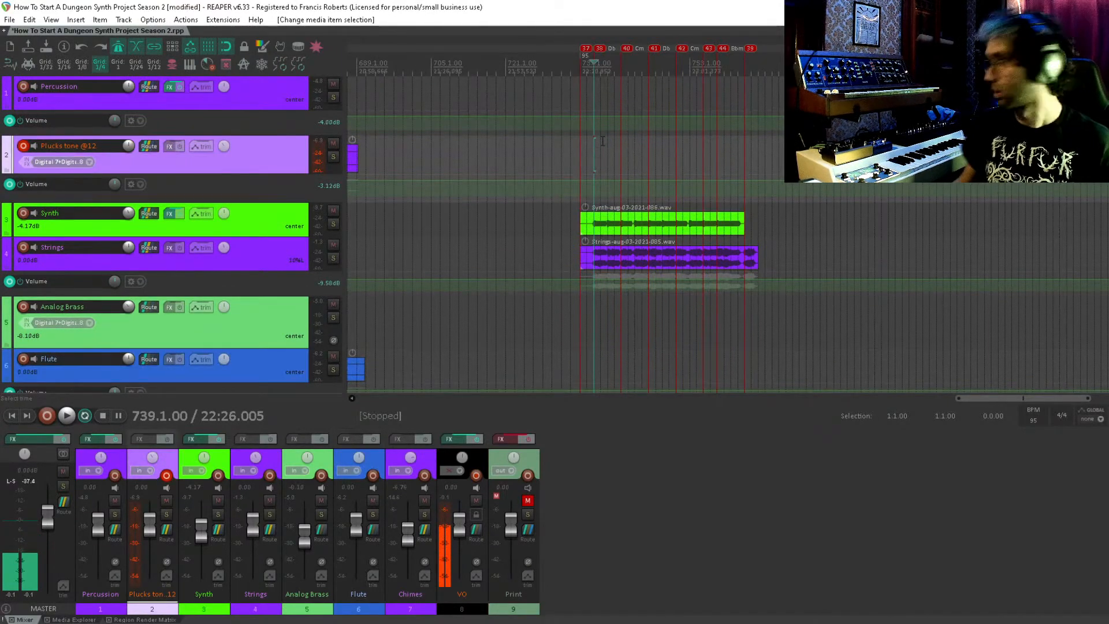
pyautogui.press('space')
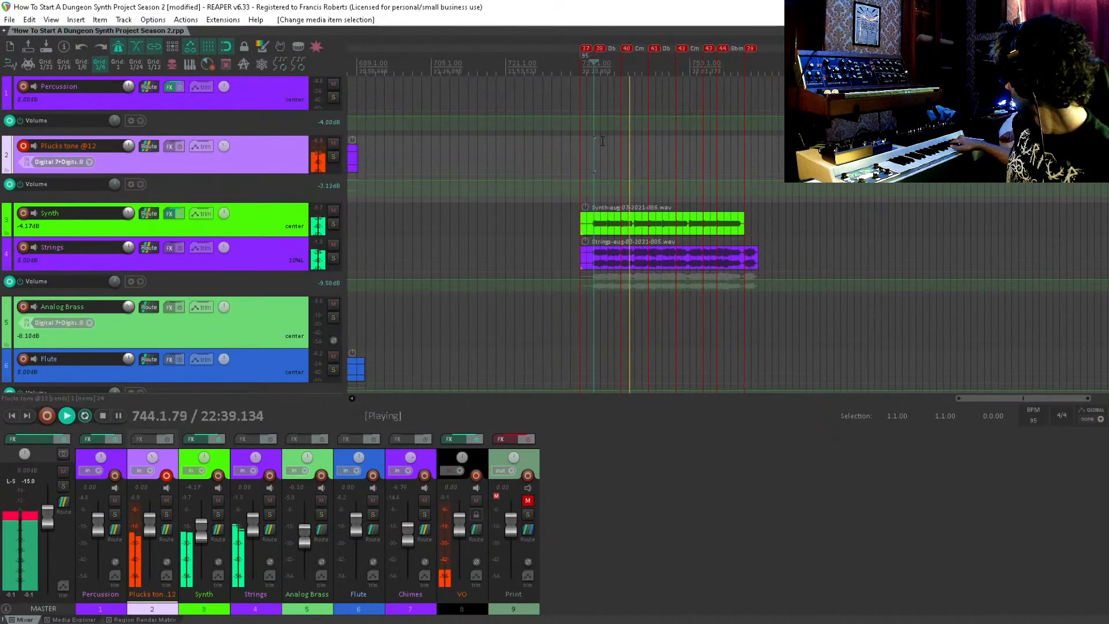
pyautogui.press('space')
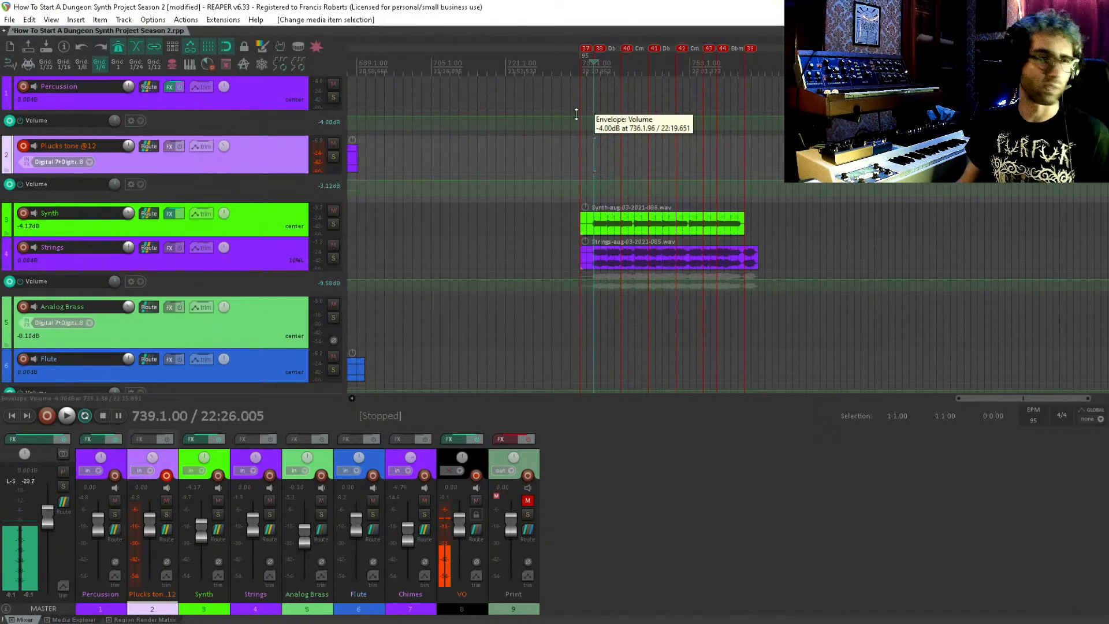
# Save the project and place the edit cursor at bar 737, where the Synth and Strings takes start.
pyautogui.moveTo(644, 217); pyautogui.dragTo(622, 215)
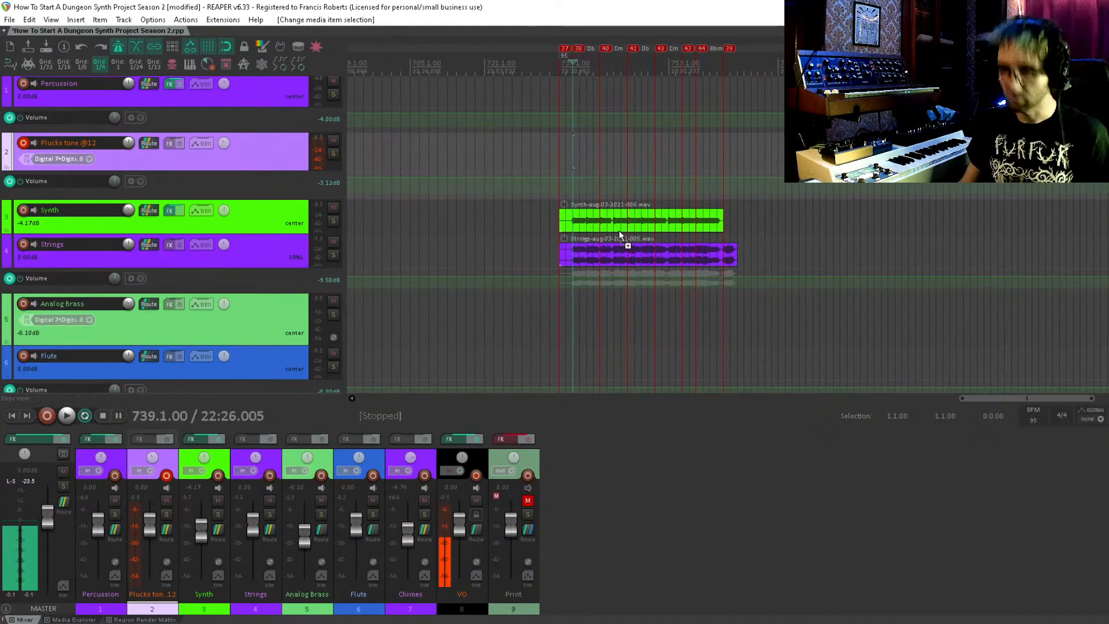
pyautogui.hotkey('ctrl', 's')
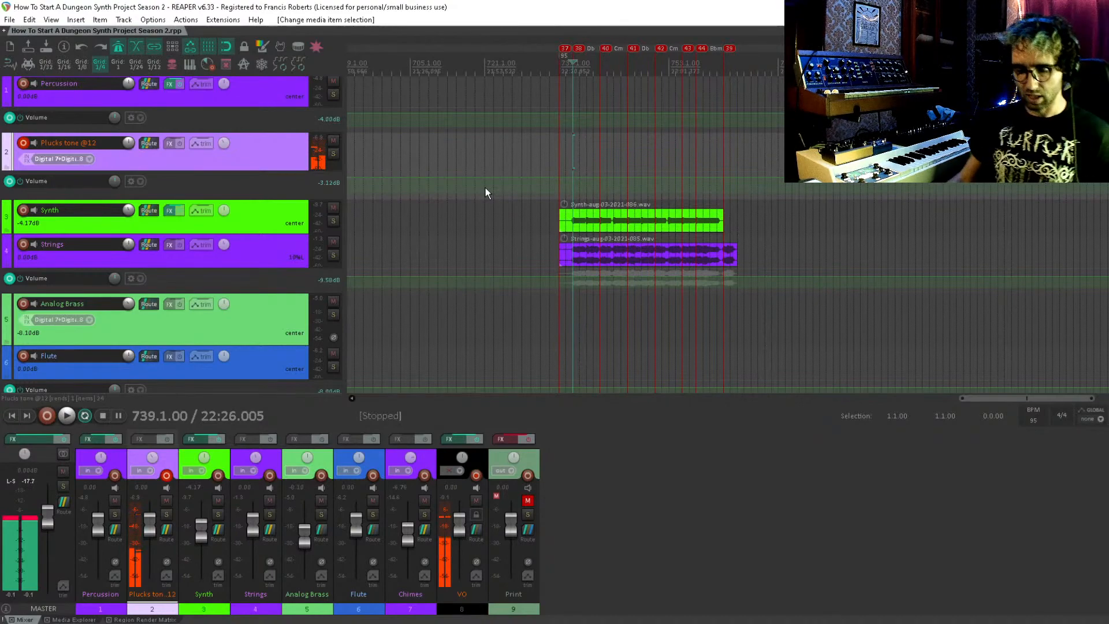
pyautogui.scroll(2, 700, 152)
pyautogui.click(700, 153)
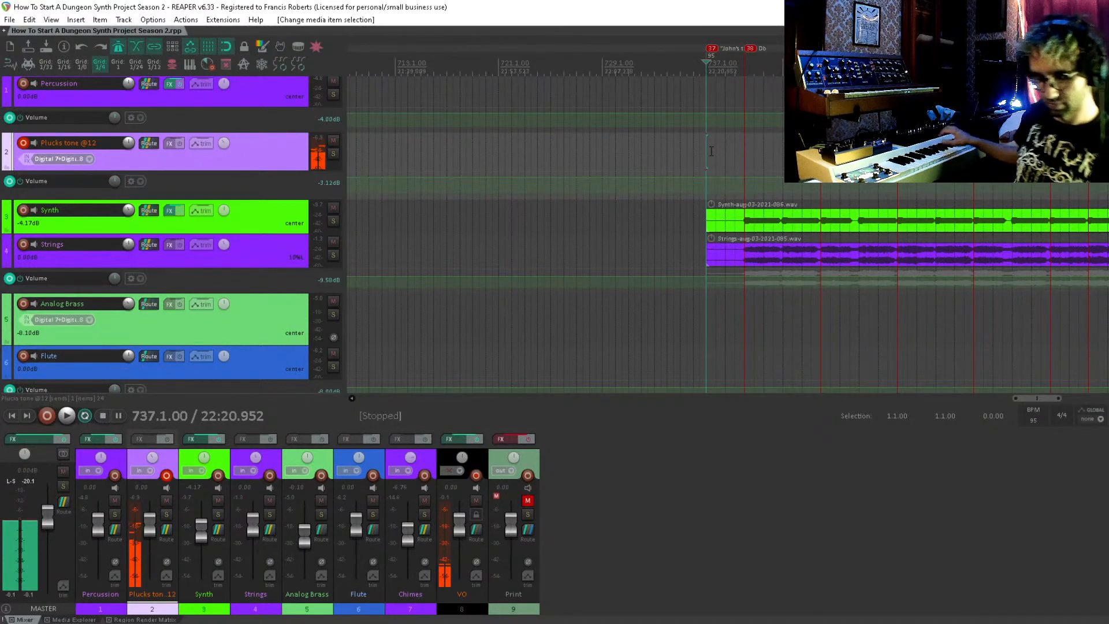
pyautogui.hotkey('ctrl', 'r')
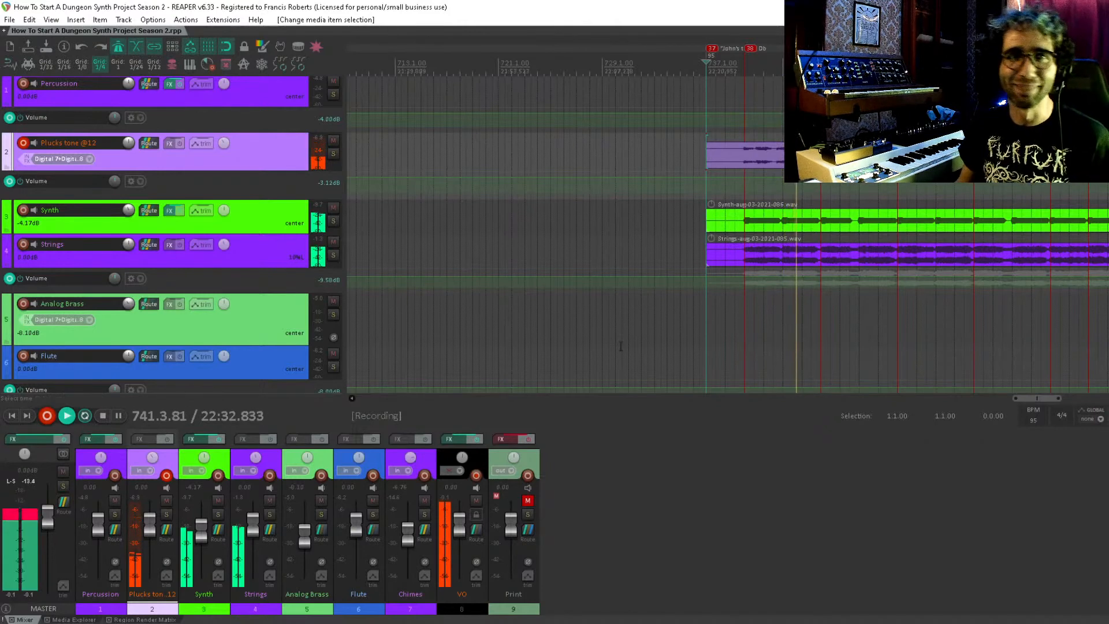
pyautogui.press('space')
pyautogui.hotkey('ctrl', 'z')
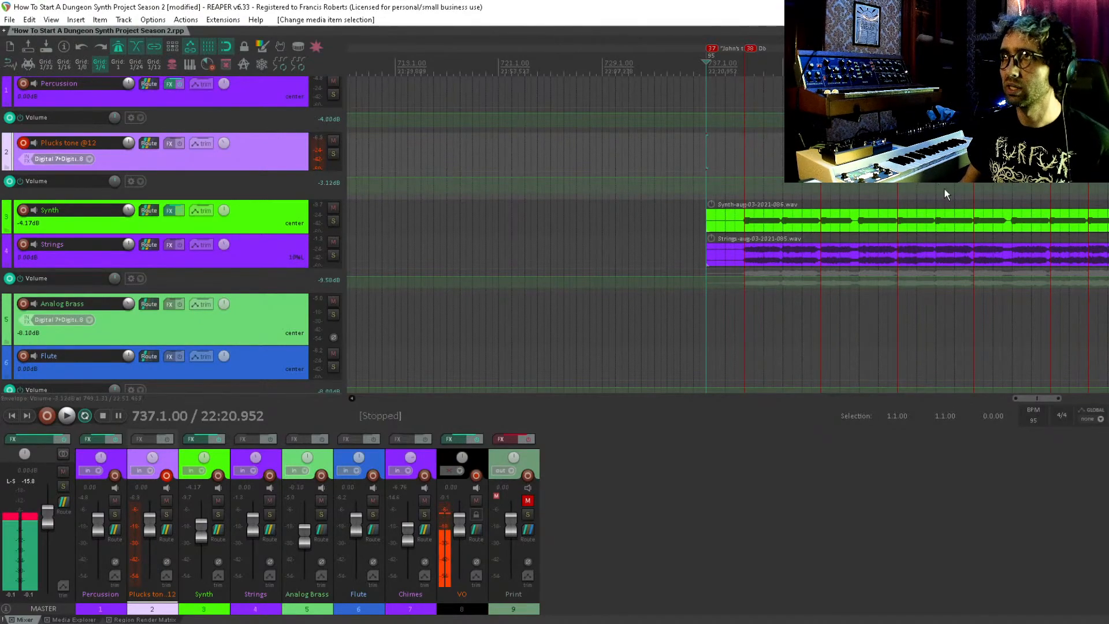
# Record a Plucks tone take from bar 737 to about bar 757, saving the project before and after the recording.
pyautogui.moveTo(945, 194); pyautogui.dragTo(642, 197)
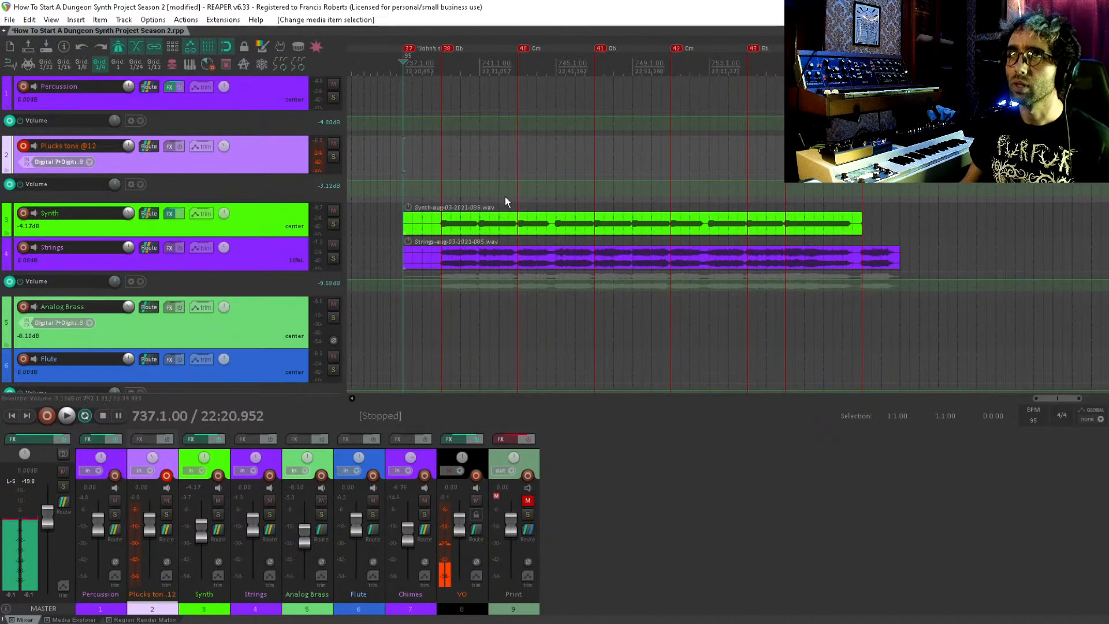
pyautogui.moveTo(503, 204); pyautogui.dragTo(539, 206)
pyautogui.hotkey('ctrl', 's')
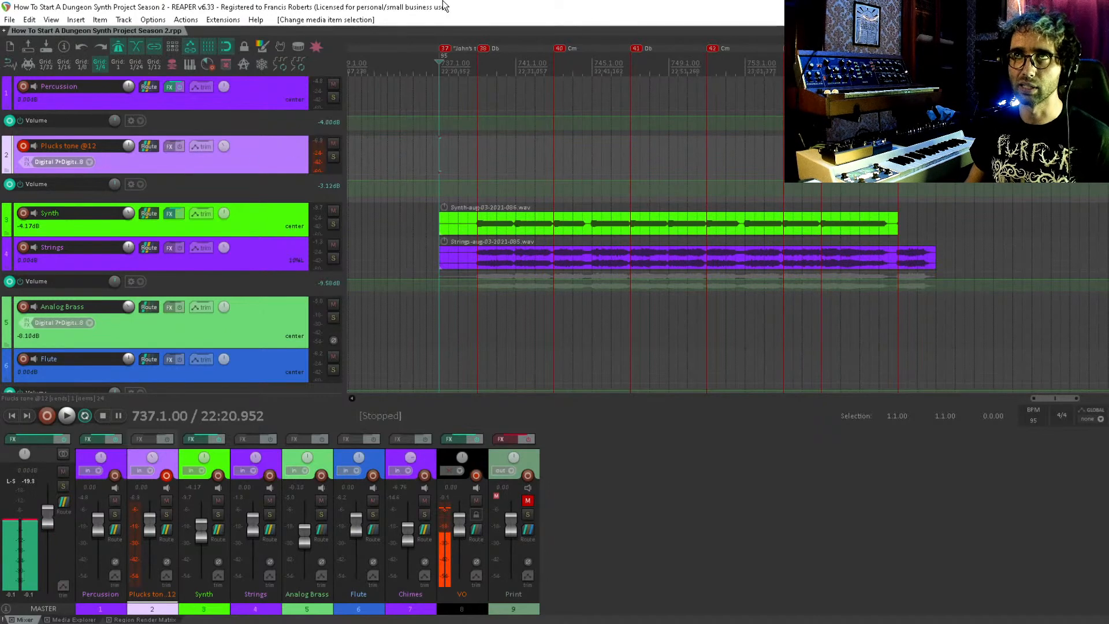
pyautogui.hotkey('ctrl', 'r')
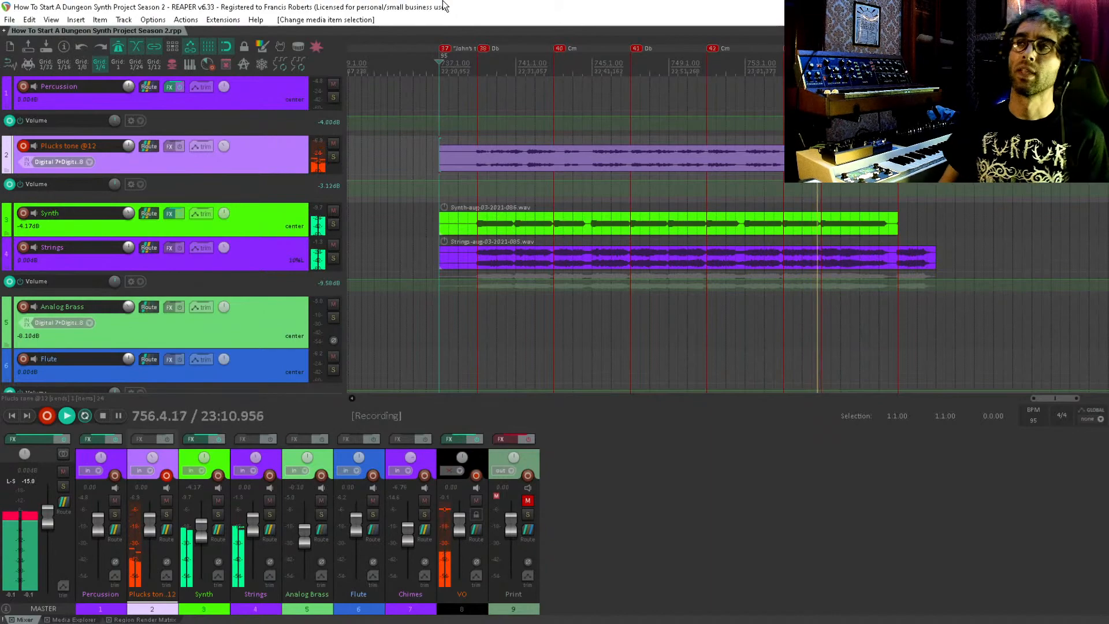
pyautogui.press('space')
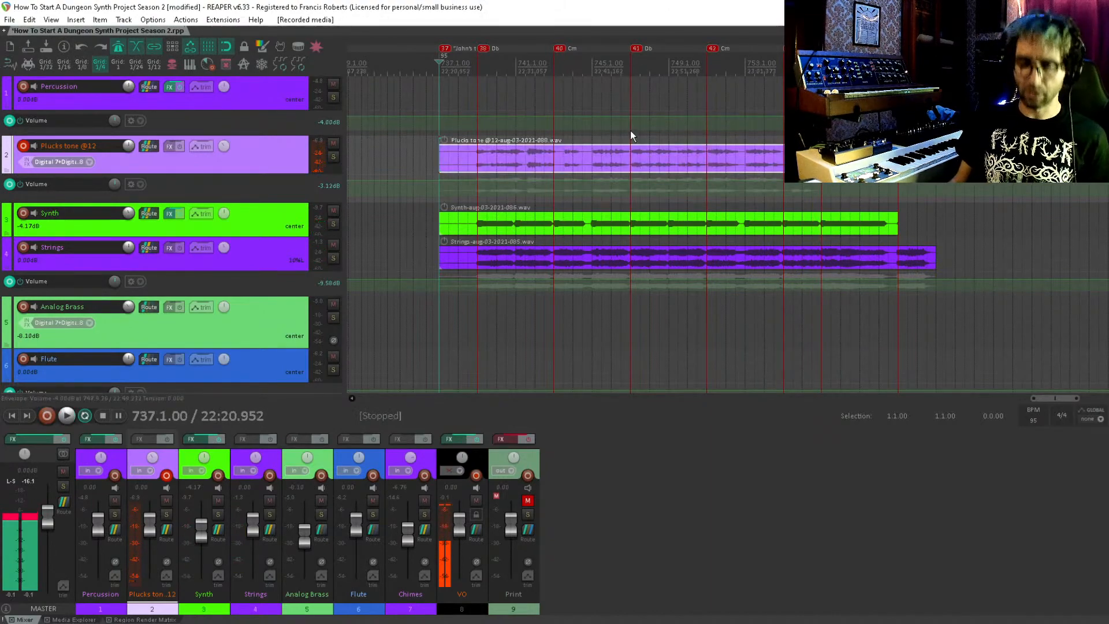
pyautogui.hscroll(-1, 635, 157)
pyautogui.hotkey('ctrl', 's')
# Open the marker at bar 739 for editing and enter "Db" as its name.
pyautogui.hscroll(-10, 632, 153)
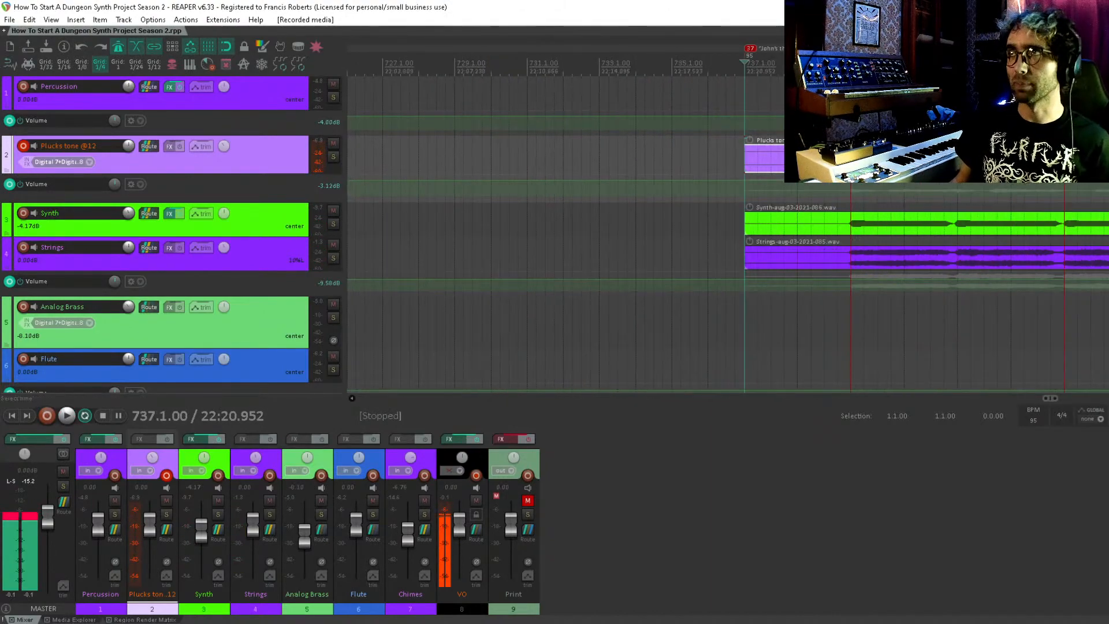
pyautogui.scroll(2, 632, 153)
pyautogui.scroll(2, 635, 138)
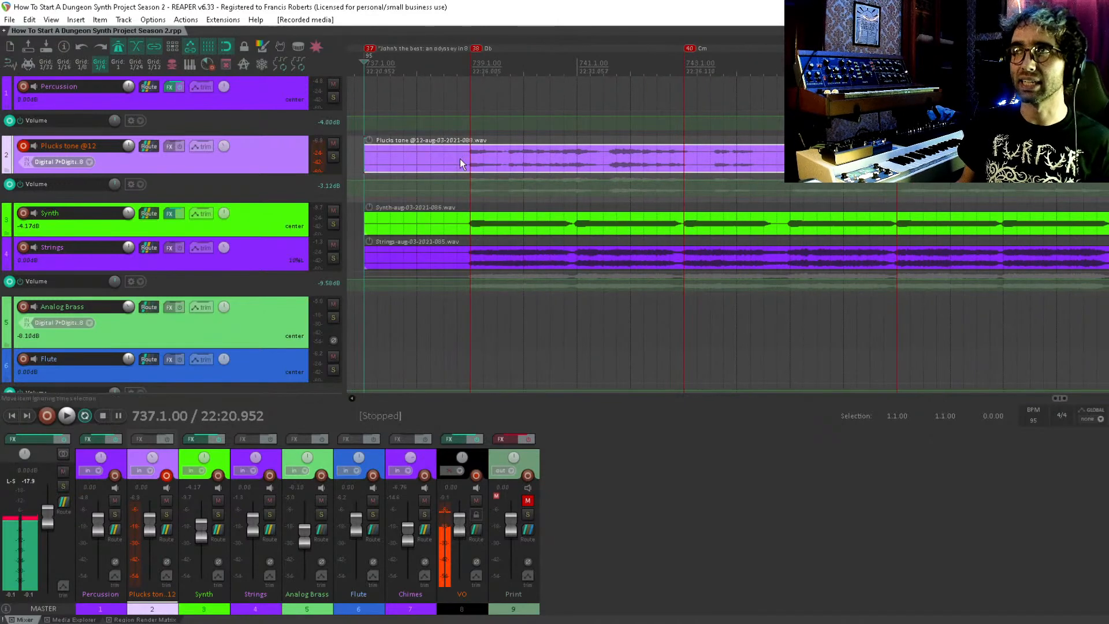
pyautogui.doubleClick(476, 50)
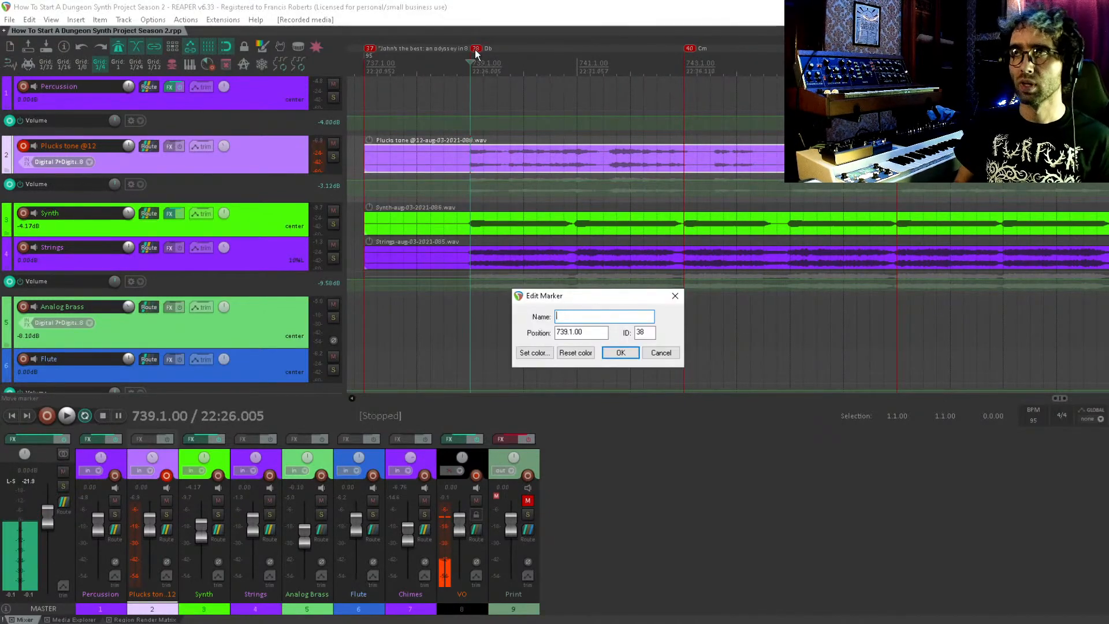
pyautogui.write('Db')
pyautogui.press('Return')
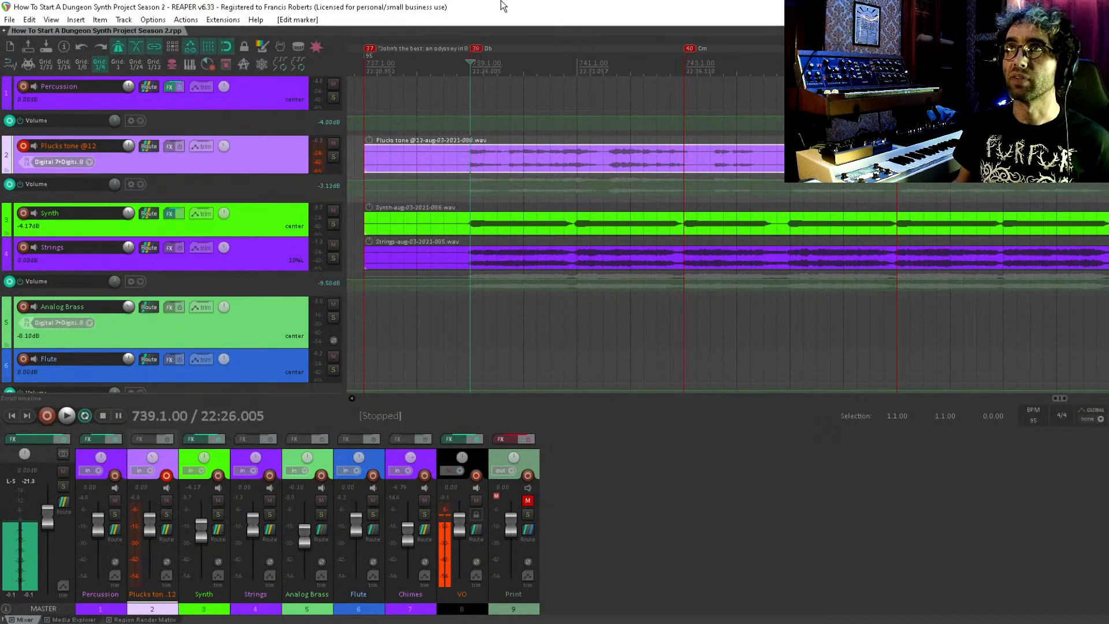
# Add the project notes "Plucks on the John's the best song" and "Explore ideas and record parts", shown on project load, and save the project.
pyautogui.click(12, 19)
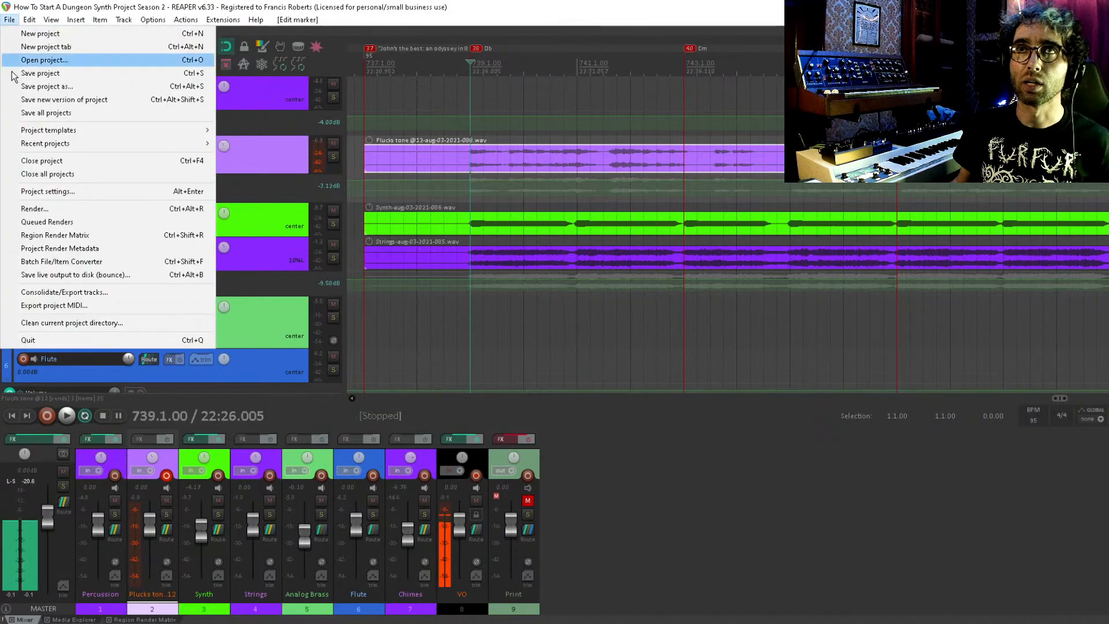
pyautogui.click(110, 190)
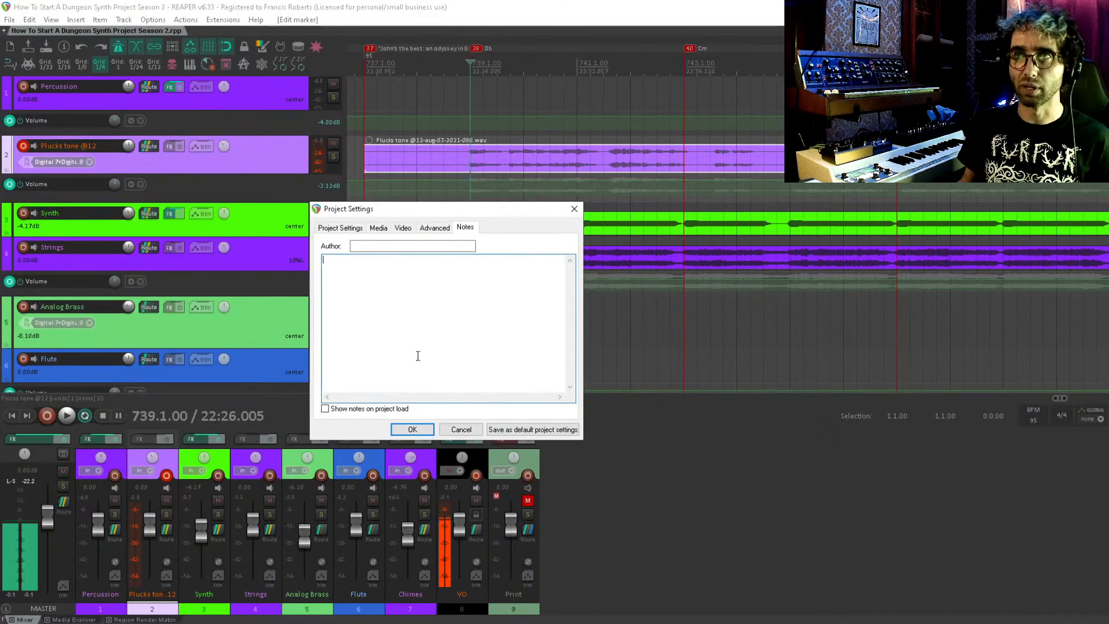
pyautogui.click(392, 409)
pyautogui.click(385, 360)
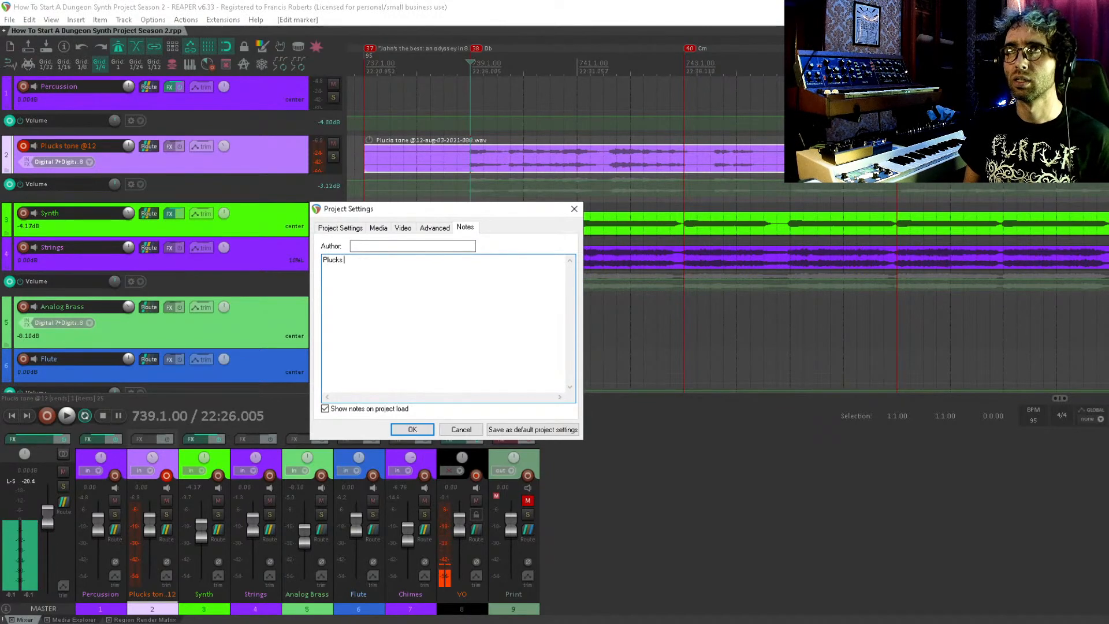
pyautogui.write("Plucks on the John's the best song")
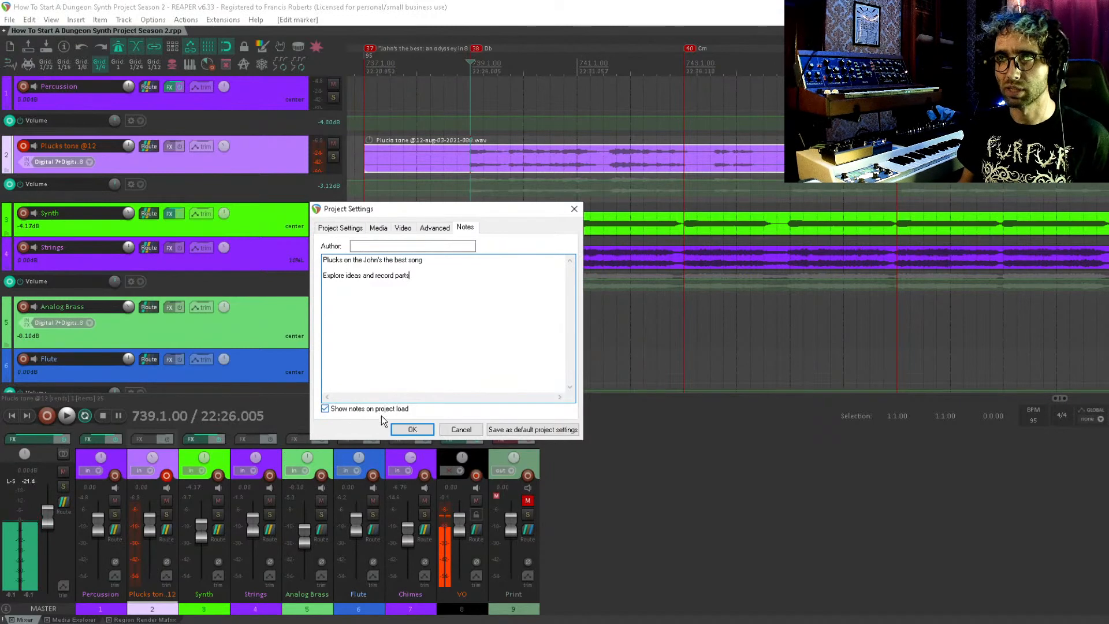
pyautogui.click(411, 429)
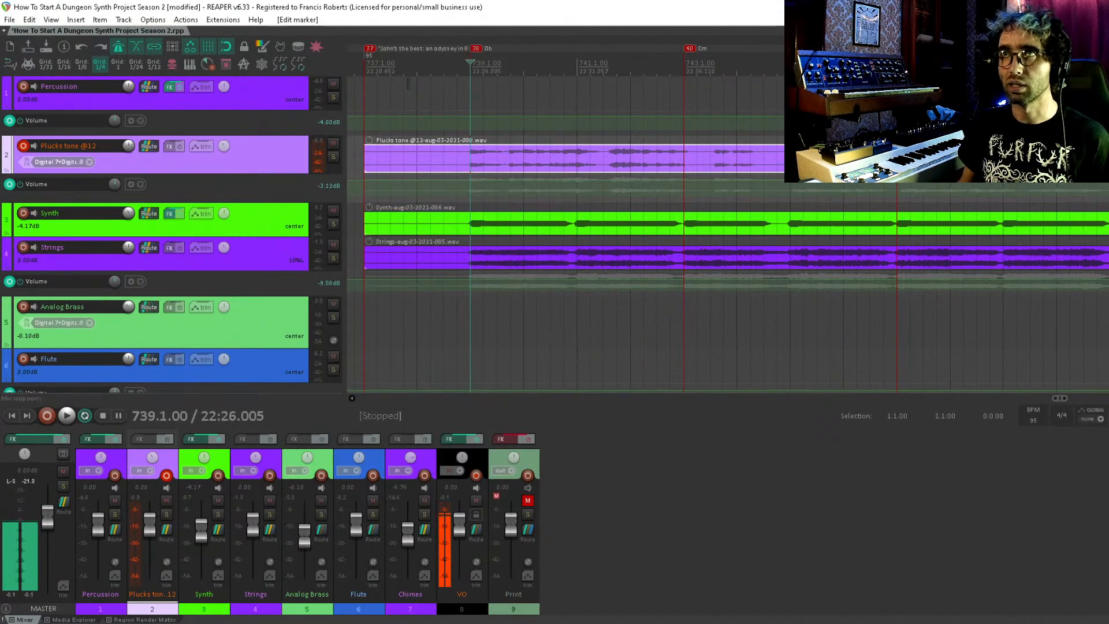
pyautogui.hscroll(-1, 428, 133)
pyautogui.hotkey('ctrl', 's')
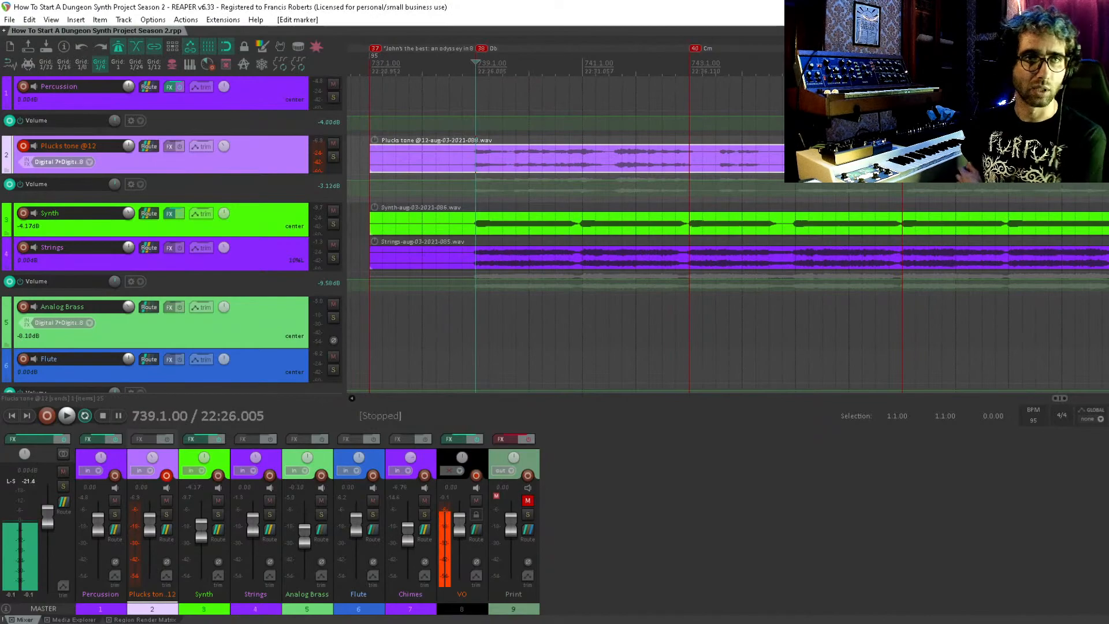